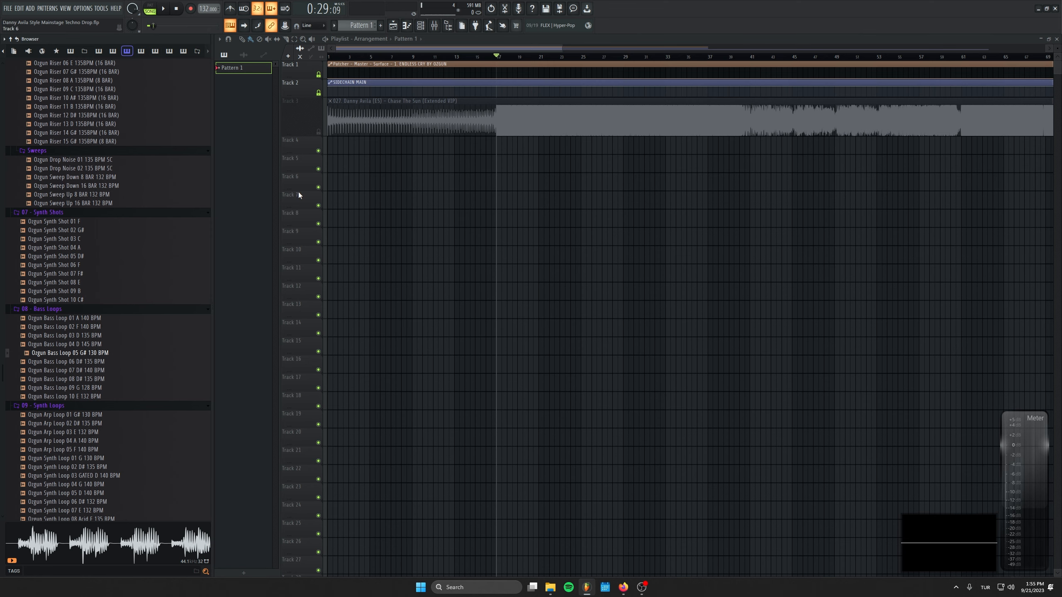
Look through the sample pack's folders, from kicks and loops to the Serum Bank presets
scroll(149, 226, up, 20)
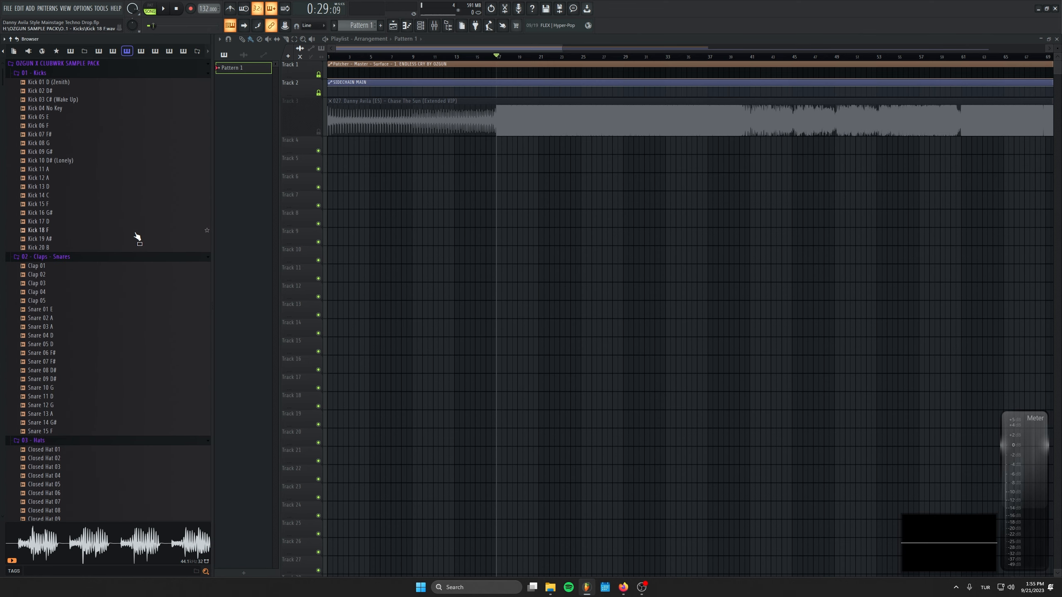
scroll(530, 257, up, 4)
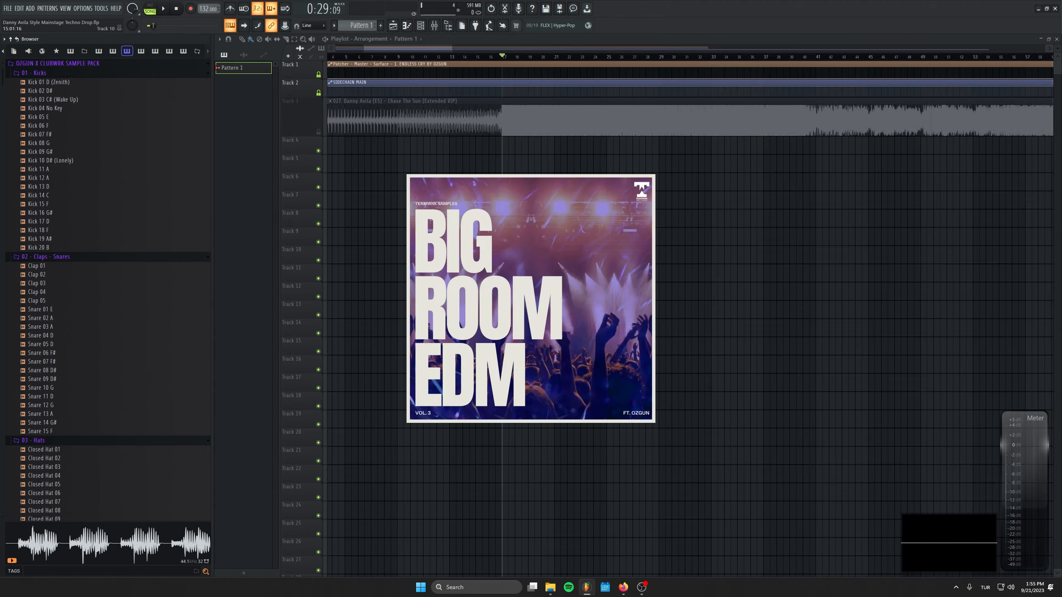
scroll(531, 258, right, 2)
scroll(530, 257, down, 2)
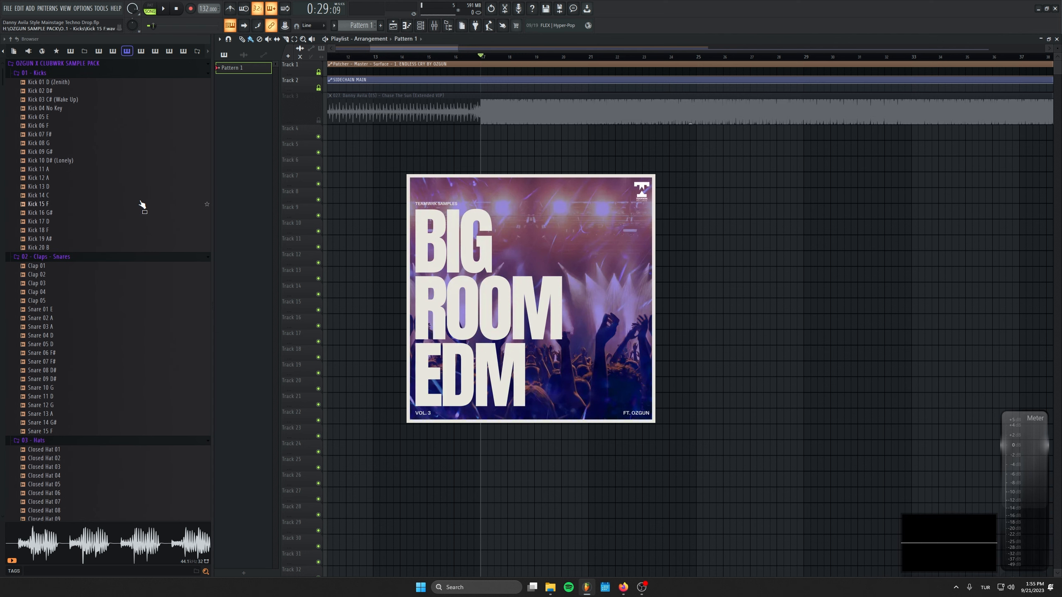
scroll(143, 197, down, 20)
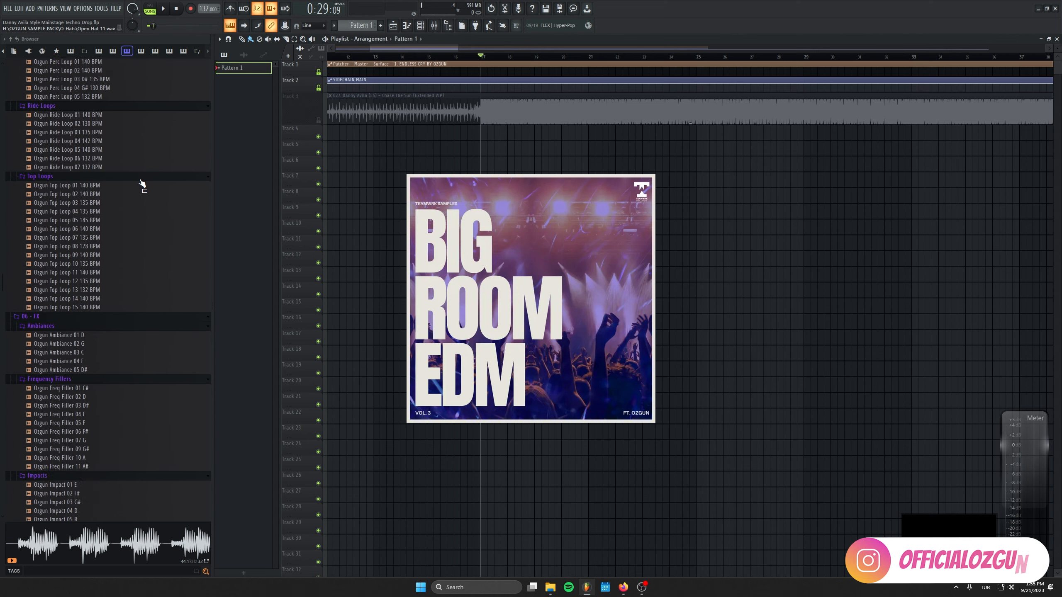
scroll(142, 184, down, 15)
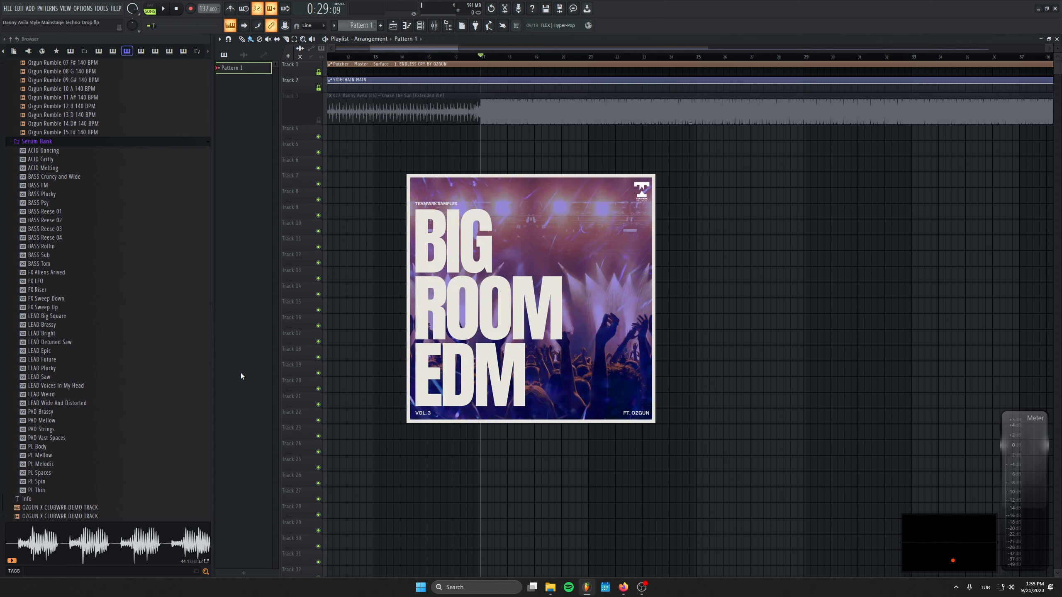
scroll(139, 327, up, 15)
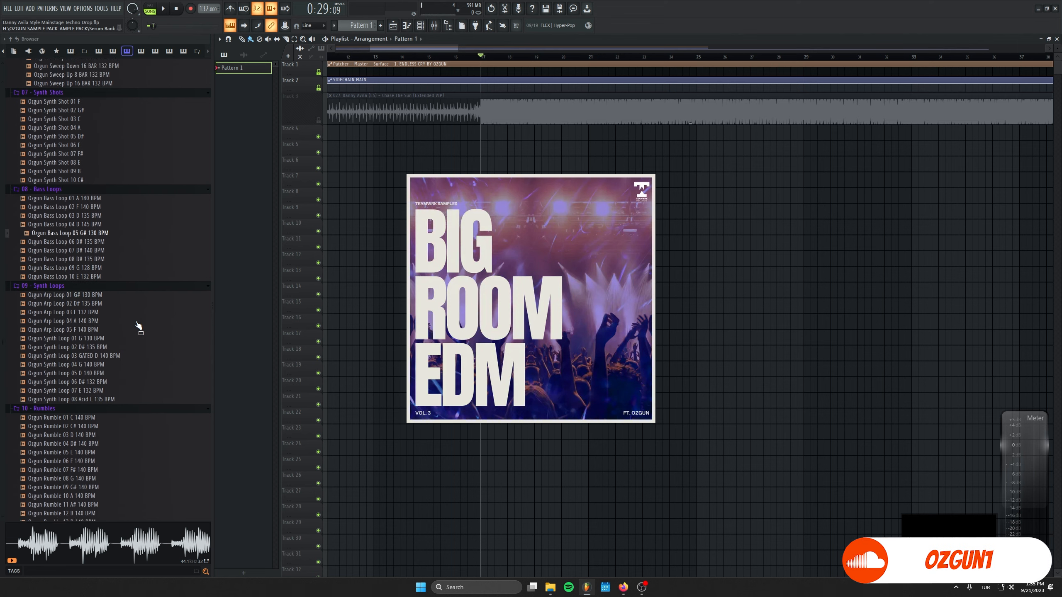
scroll(138, 326, up, 20)
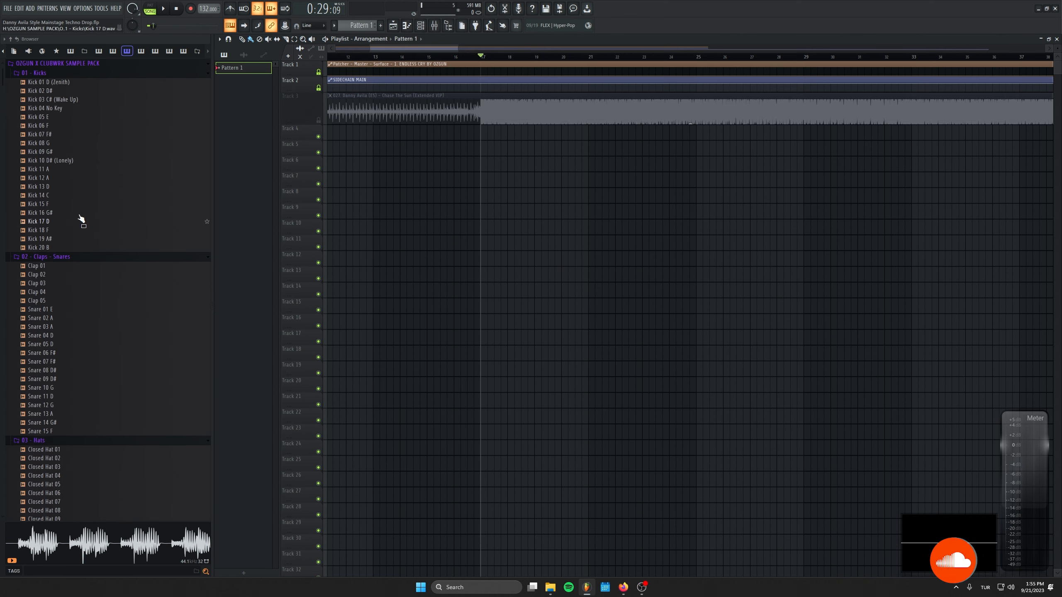
Audition kicks in the sample pack and place Kick 12 A on Track 5 at the start of bar 17
click(67, 170)
click(67, 179)
drag(66, 180, 495, 154)
scroll(517, 245, up, 4)
drag(537, 197, 496, 201)
scroll(524, 254, up, 1)
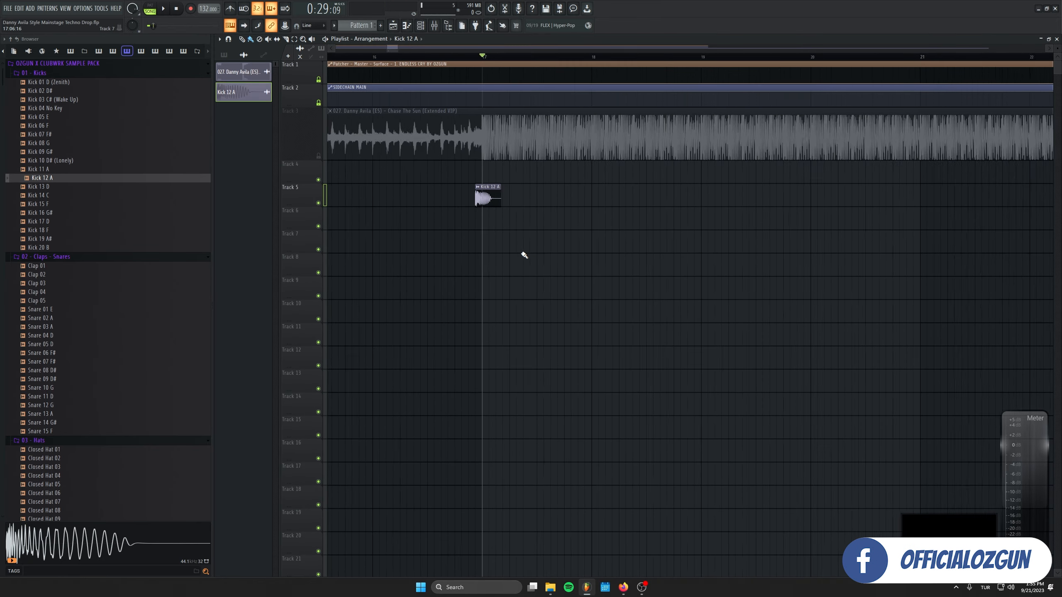
scroll(524, 255, up, 2)
Place Kick 15 F, Kick 07 F# and Kick 18 F on Tracks 6 to 8, aligned under Kick 12 A
click(84, 205)
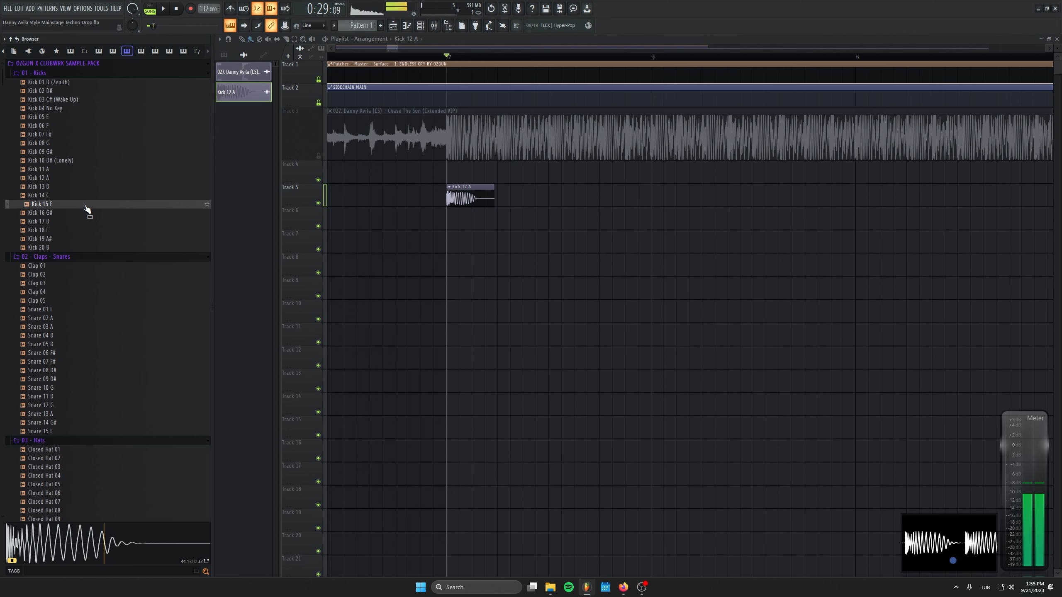
drag(87, 205, 325, 222)
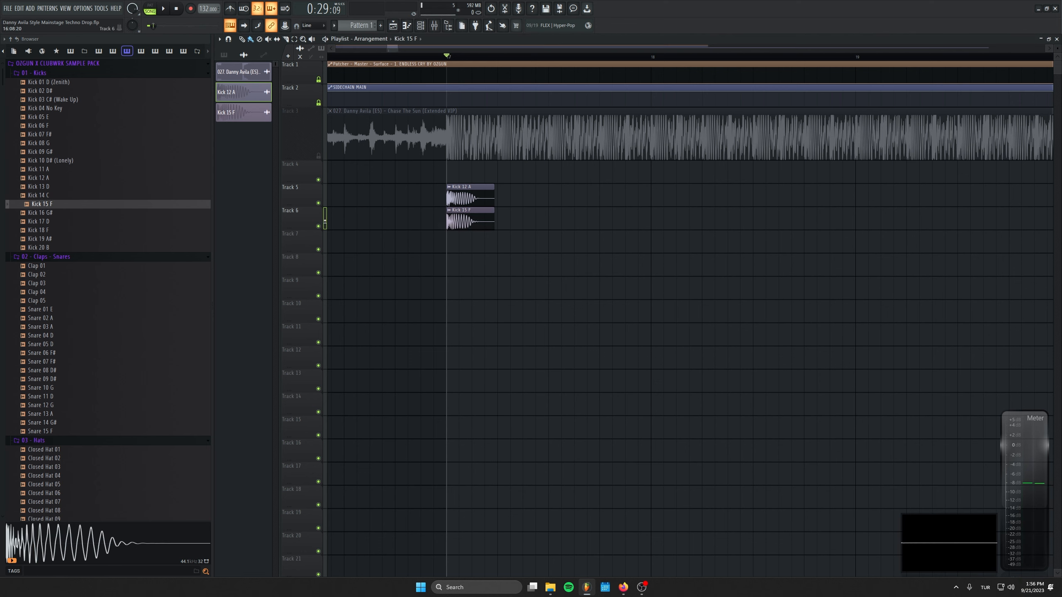
click(64, 135)
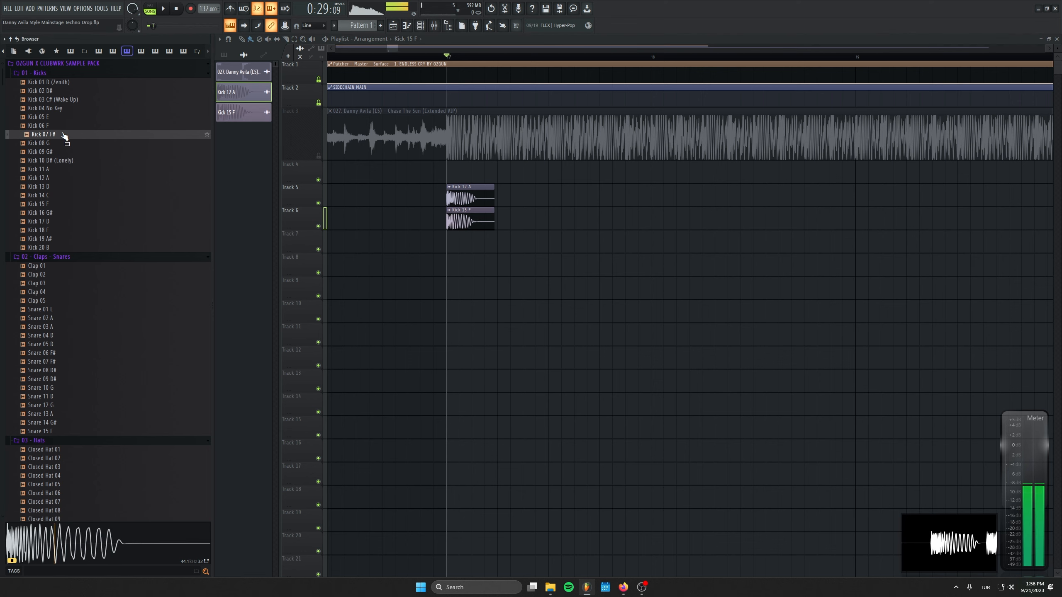
drag(64, 135, 450, 240)
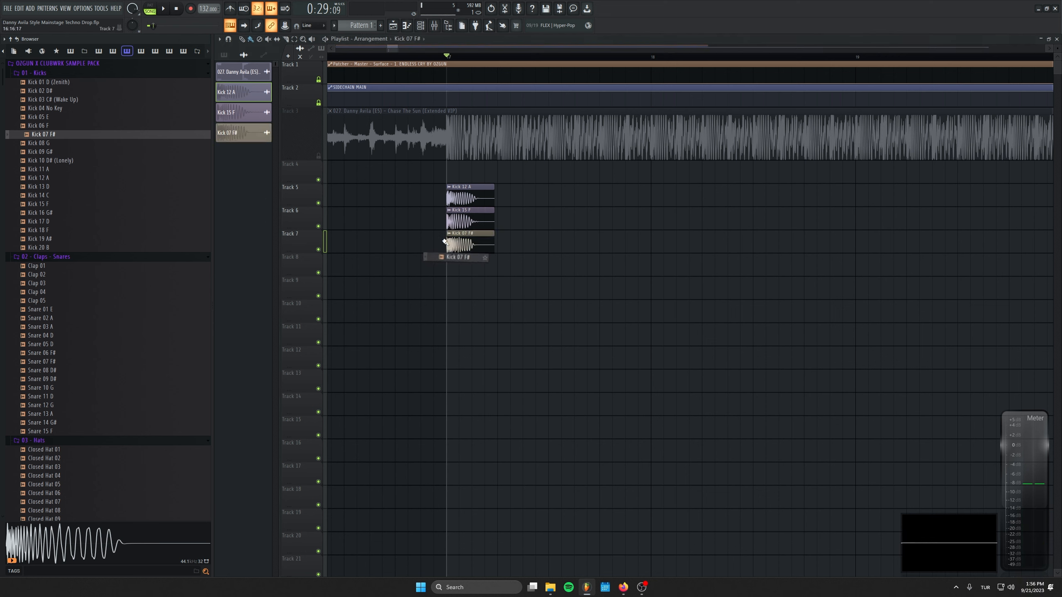
click(65, 234)
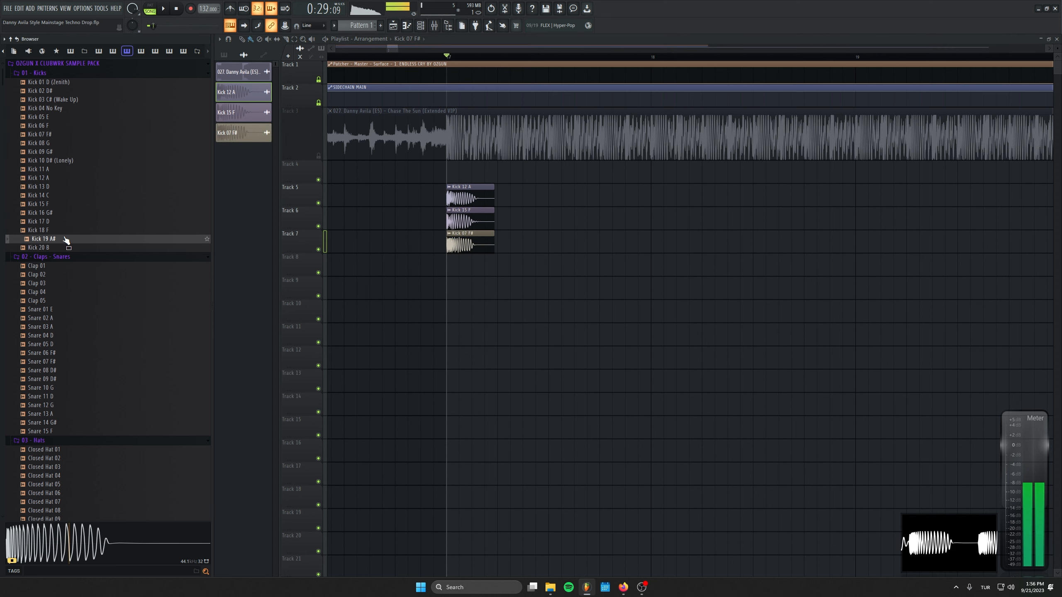
drag(65, 236, 455, 266)
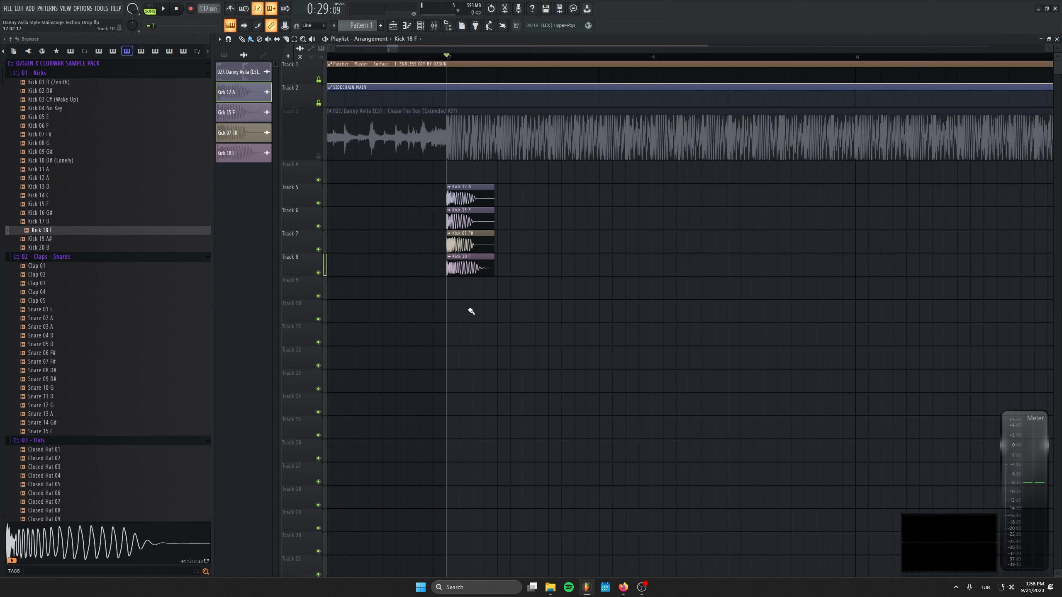
Select the four kick clips on Tracks 5 to 8 and trim off their silent tails together
scroll(480, 310, up, 1)
scroll(413, 214, up, 4)
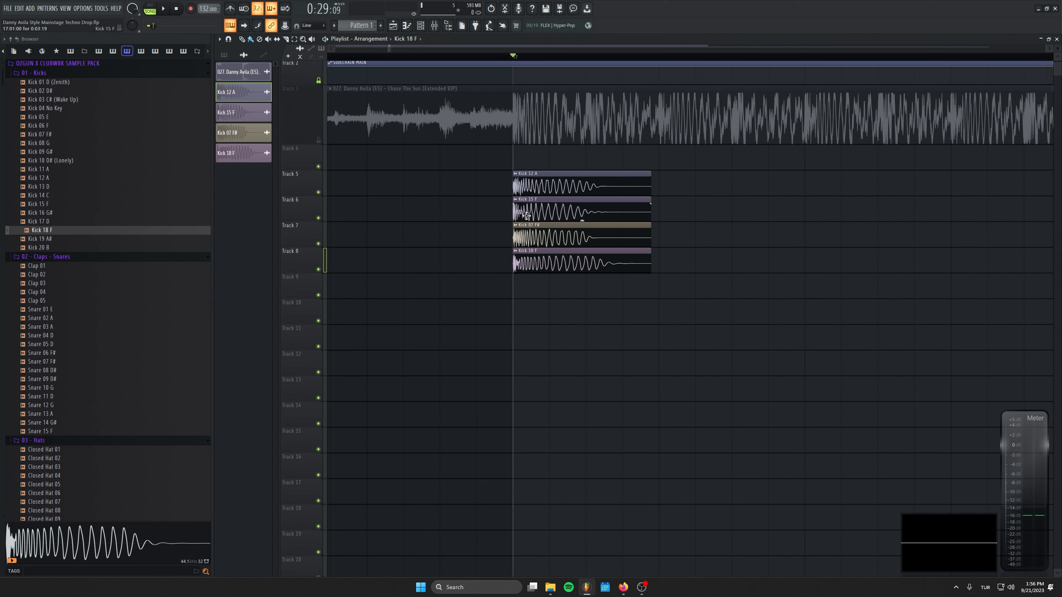
drag(668, 177, 519, 279)
drag(519, 279, 363, 307)
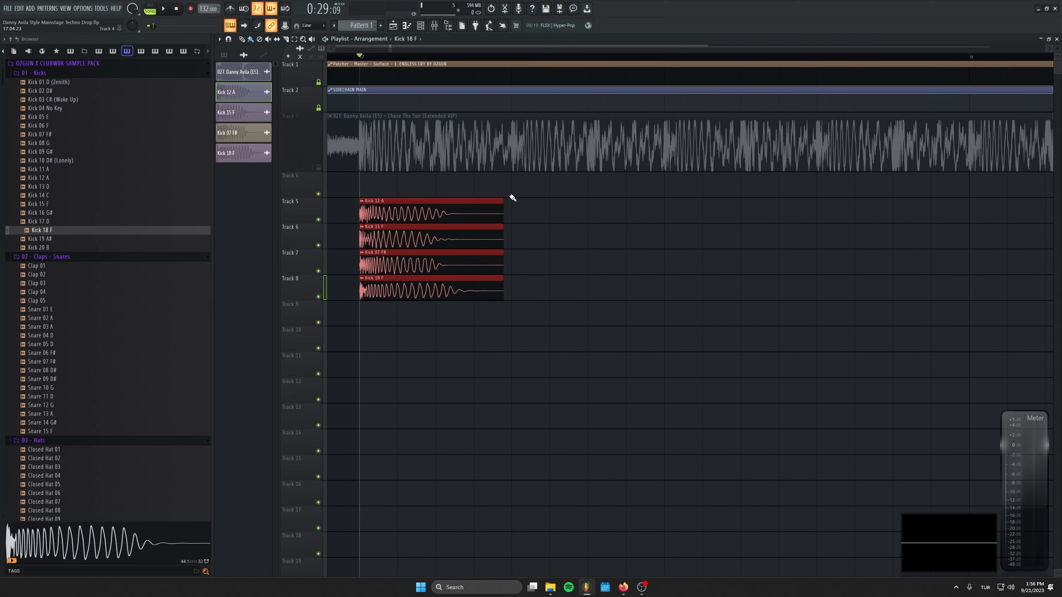
drag(503, 201, 462, 202)
scroll(347, 270, up, 3)
key(ctrl+z)
click(550, 244)
right_click(550, 244)
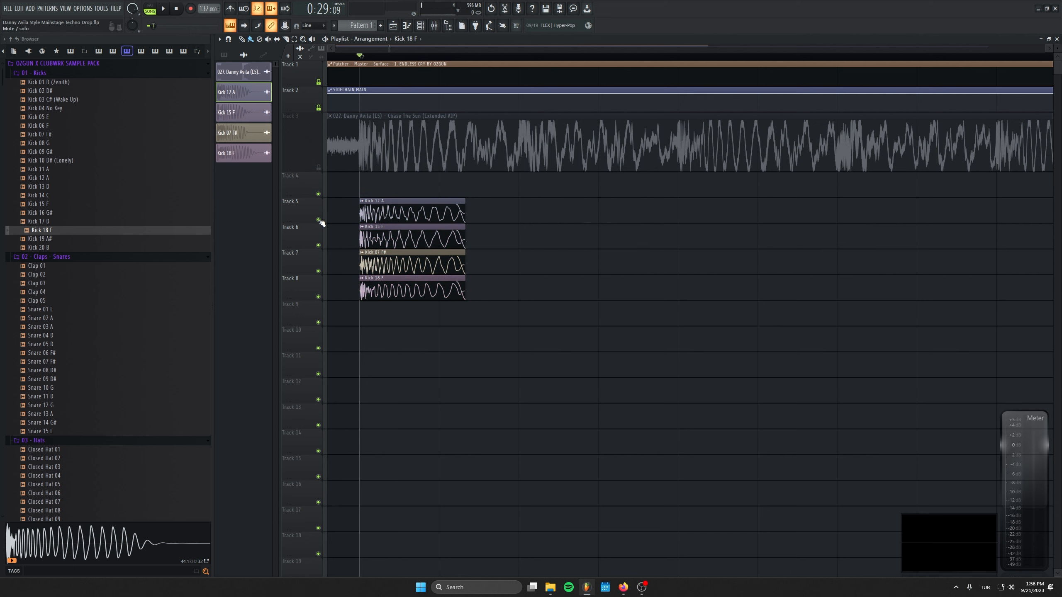
Name the pattern BASS and place it on Track 9 at the start of bar 17
click(380, 26)
text(BAS)
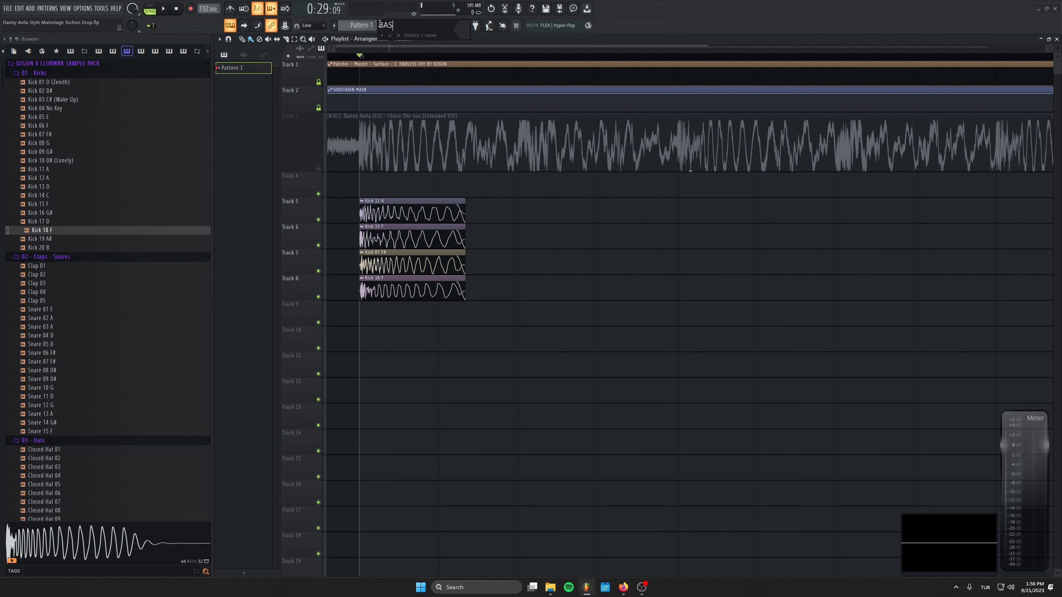
text(S)
key(Return)
click(376, 317)
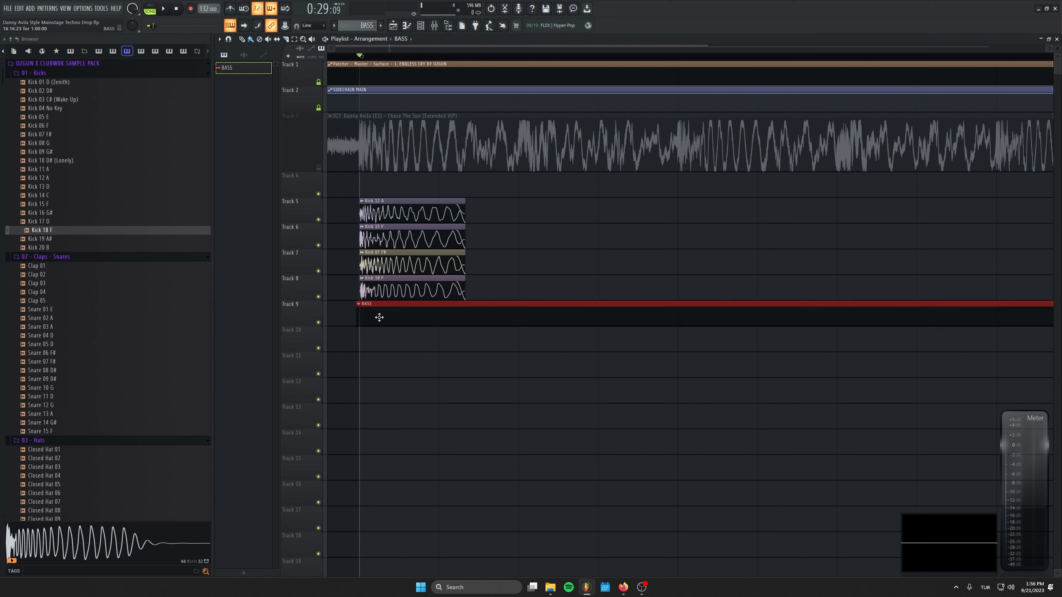
Select the first beat of bar 17 on the timeline as the playback range
drag(360, 56, 689, 56)
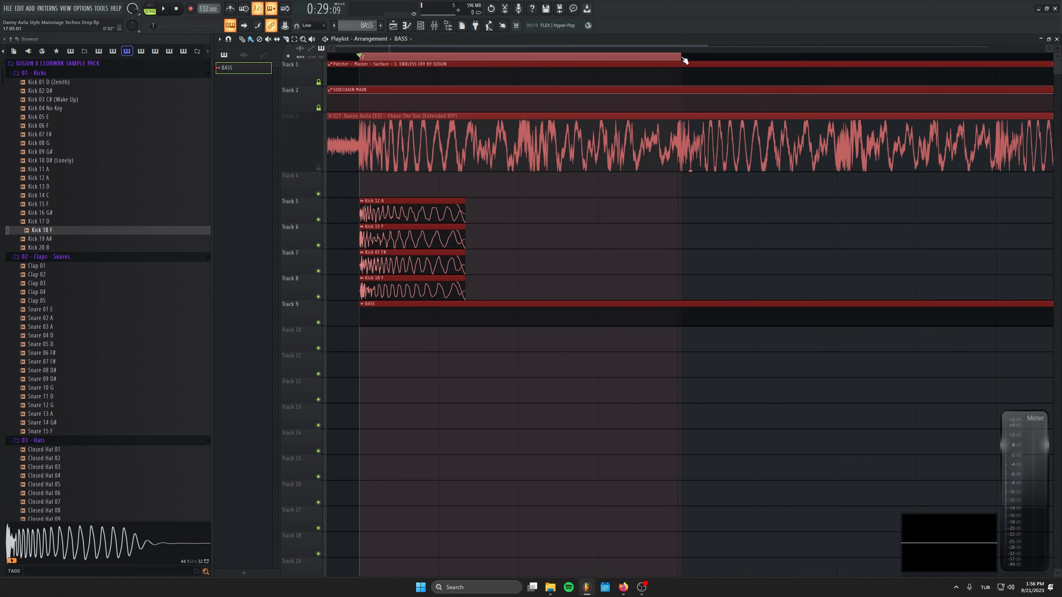
click(804, 259)
key(ctrl+z)
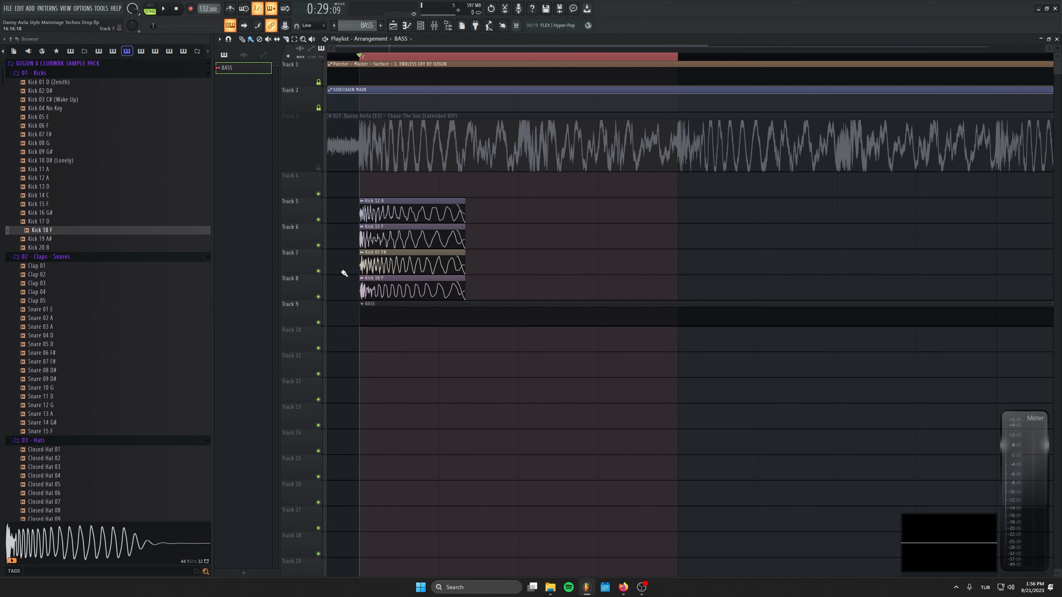
Shorten all four kick clips together to slightly more than one step
scroll(422, 233, up, 1)
drag(511, 203, 395, 302)
drag(463, 283, 439, 268)
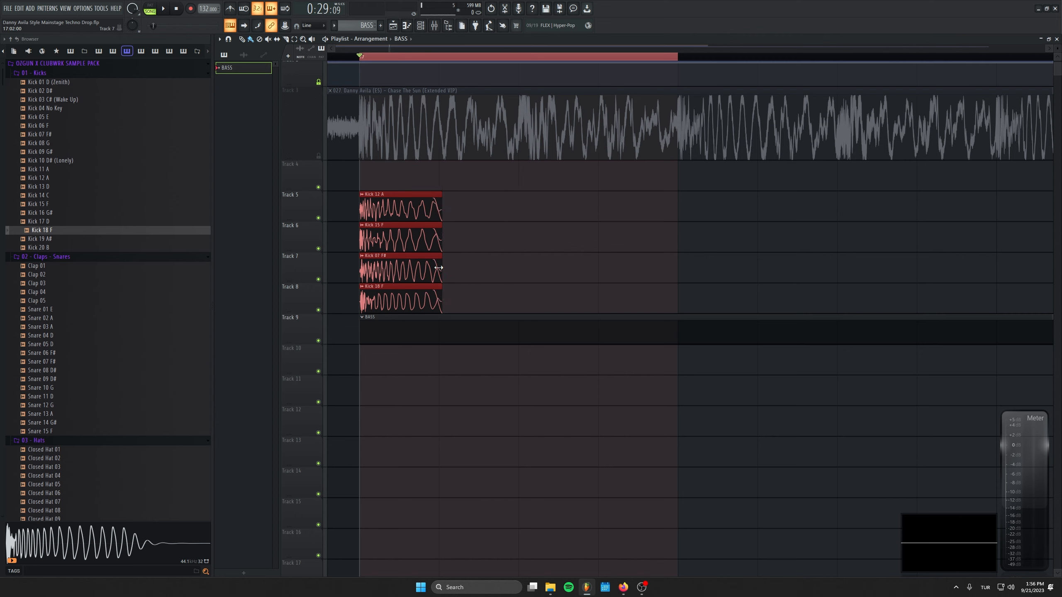
drag(439, 268, 441, 267)
drag(445, 195, 447, 196)
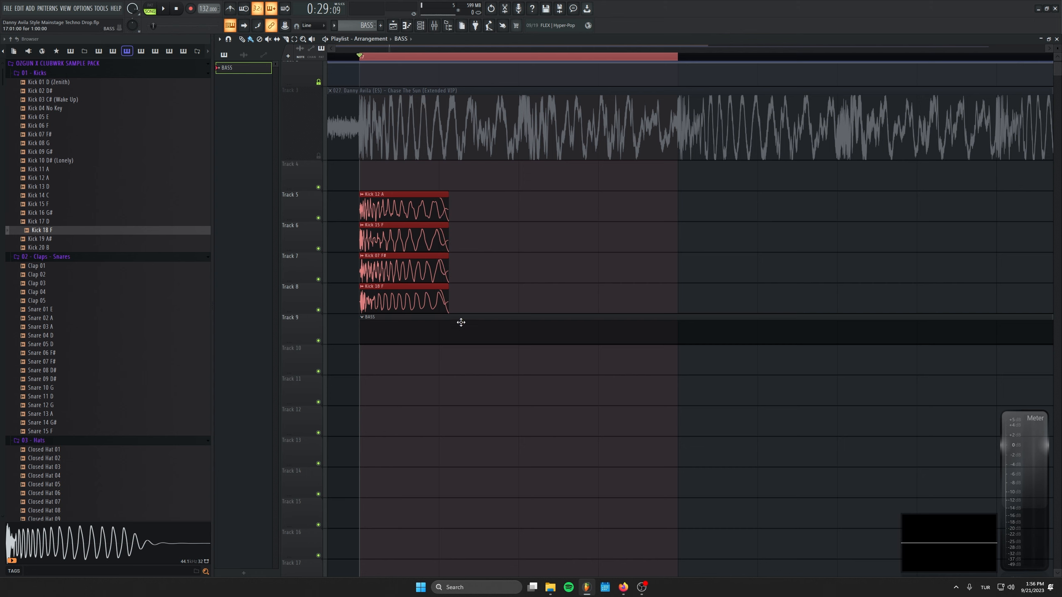
Add a Serum instrument and load the BASS Rollin preset from the sample pack's Serum Bank
click(591, 232)
drag(319, 121, 514, 151)
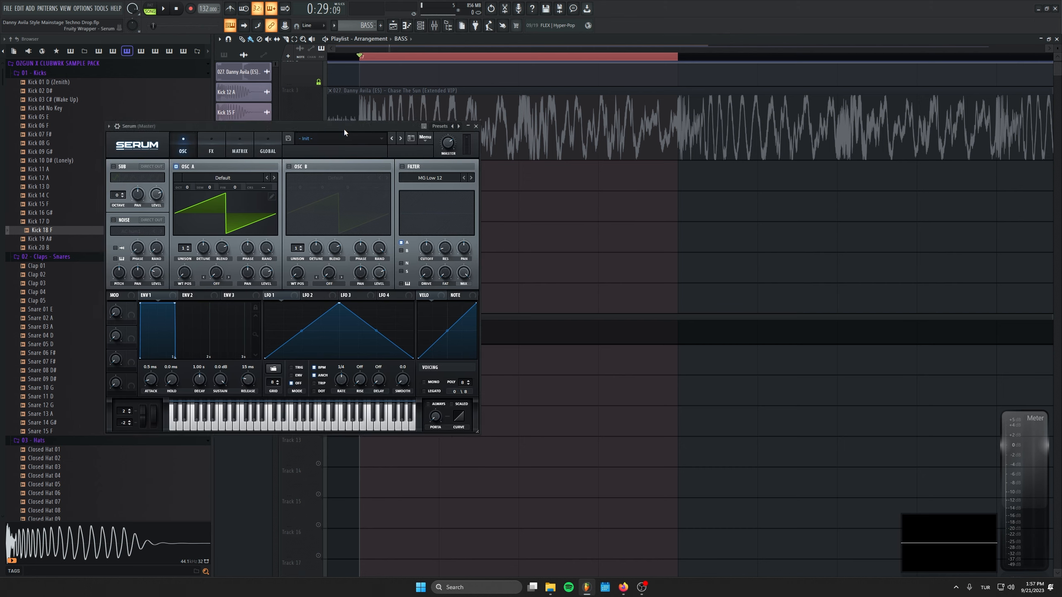
scroll(138, 298, down, 6)
scroll(138, 299, down, 15)
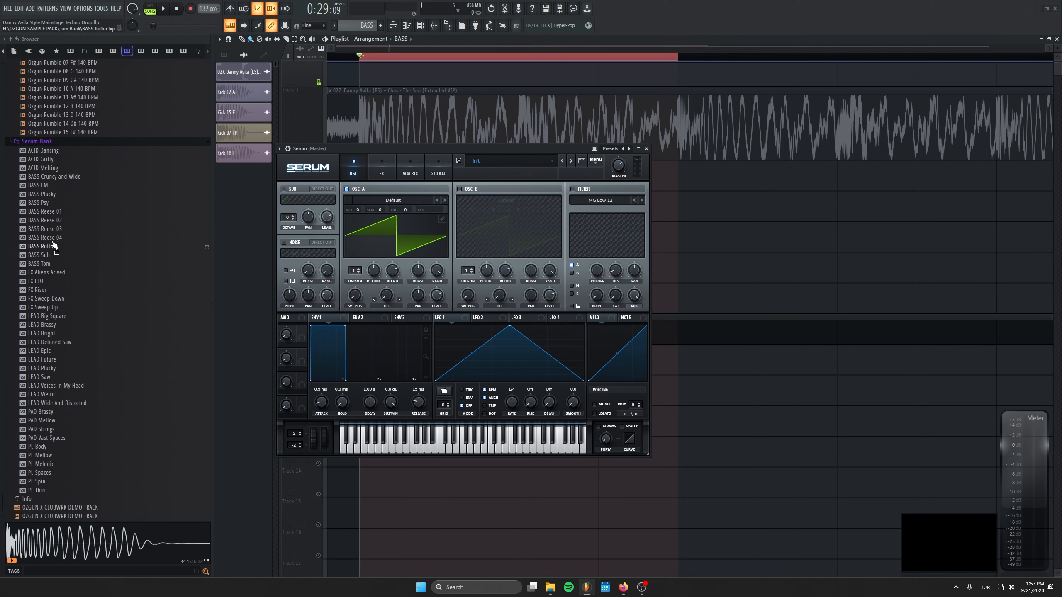
drag(44, 246, 412, 148)
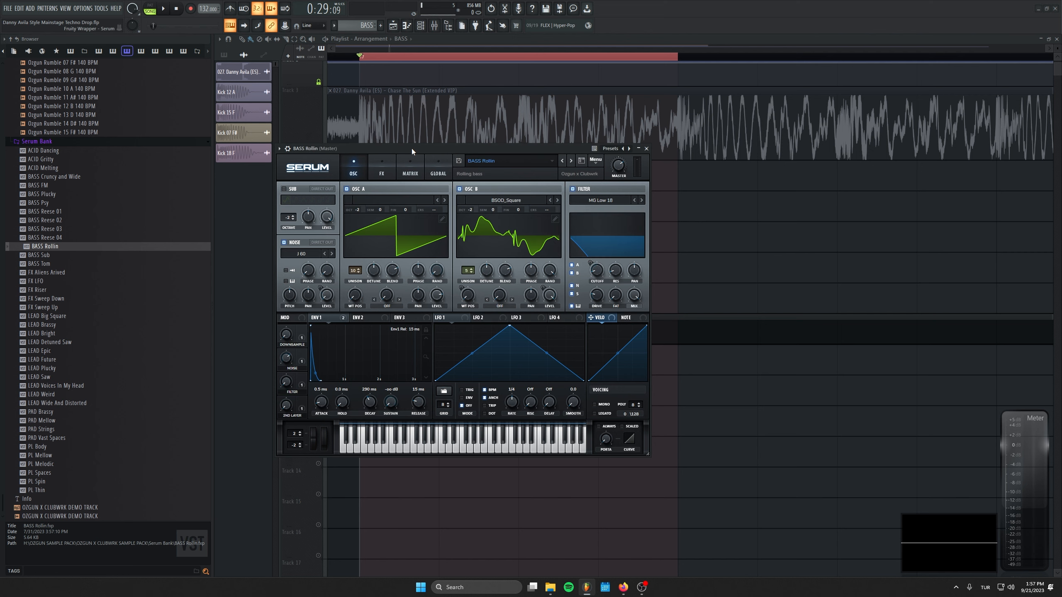
Open the piano roll for BASS Rollin, reposition its window and close the Serum window
drag(442, 233, 380, 337)
right_click(664, 291)
click(686, 294)
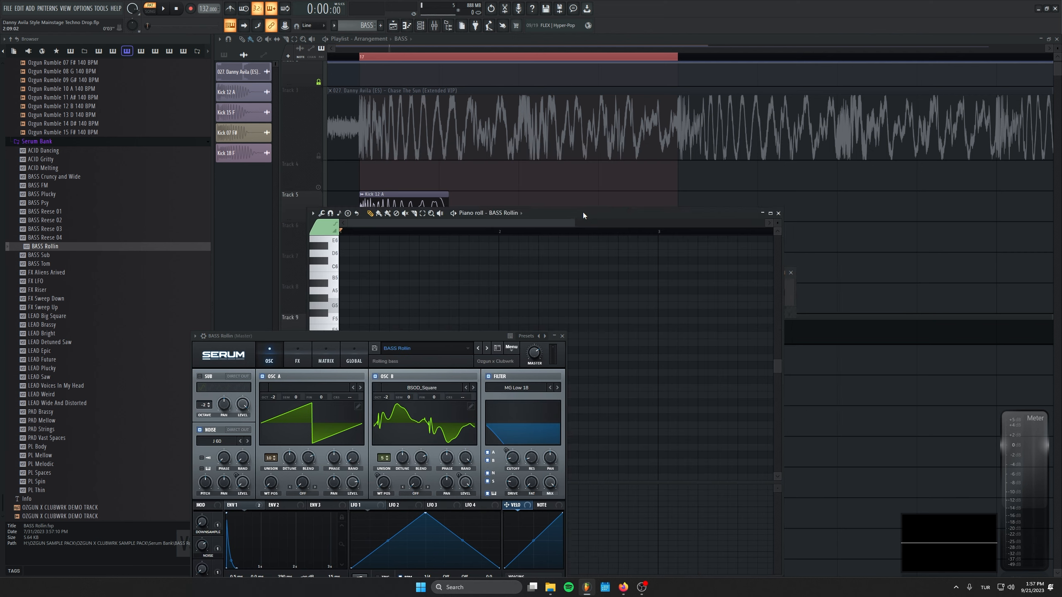
drag(584, 214, 698, 112)
click(562, 338)
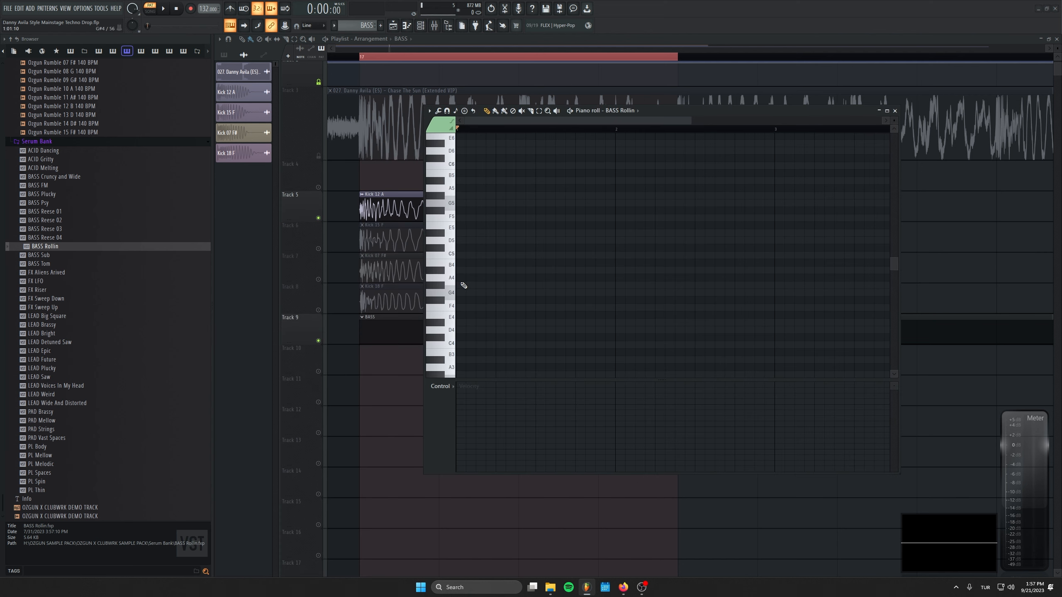
Enter four short A4 notes on the first four steps of the BASS pattern
click(461, 278)
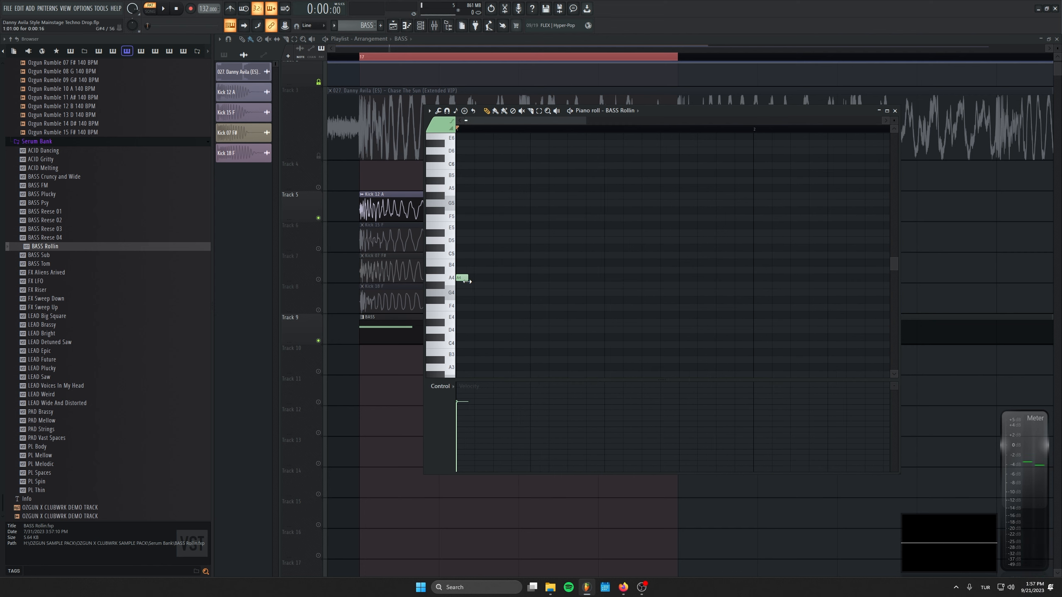
click(480, 279)
click(499, 279)
right_click(499, 279)
click(499, 278)
click(517, 278)
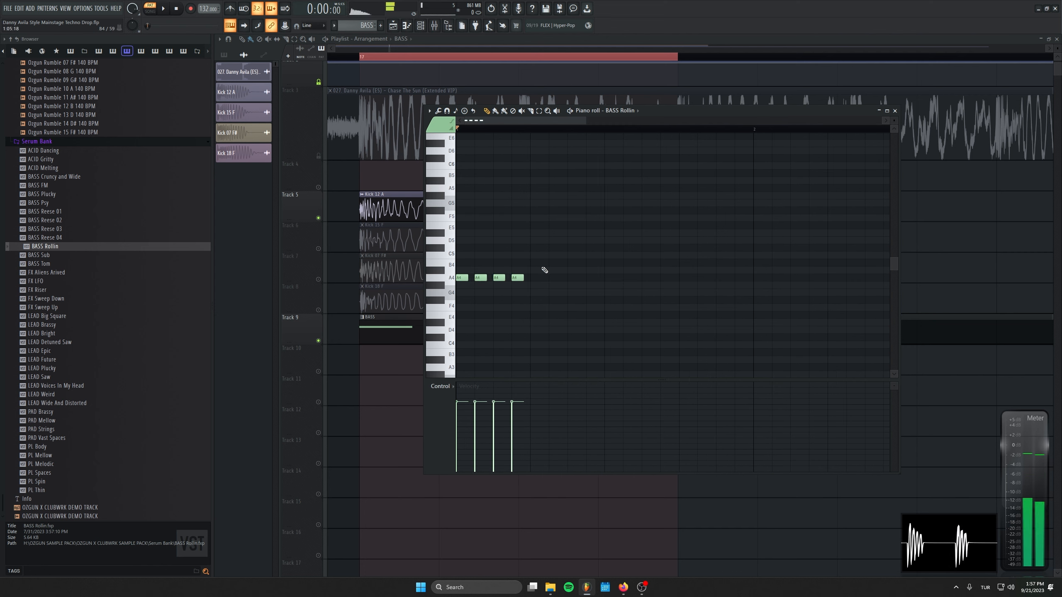
Lengthen the four A4 notes to 0:00:22 each and delete the first note
key(ctrl+a)
scroll(544, 270, up, 3)
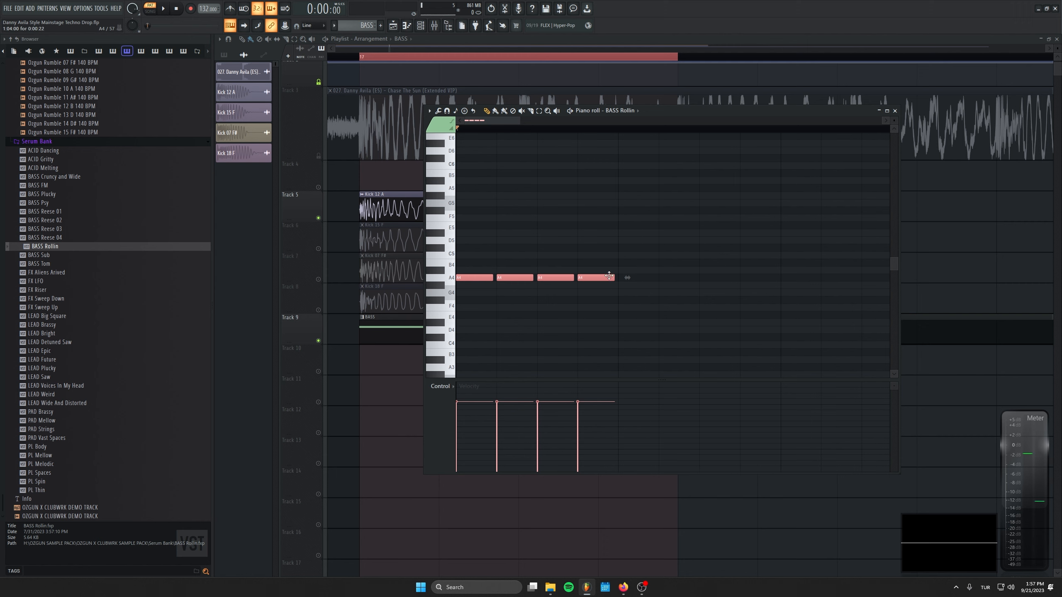
right_click(488, 278)
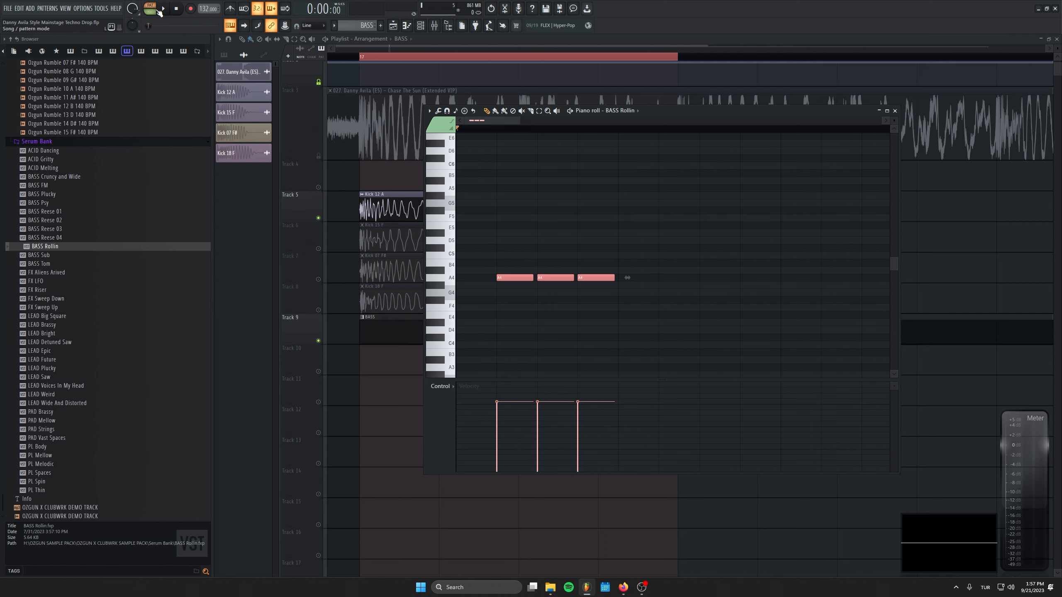
Close the piano roll and shorten the BASS clip on Track 9 to the selected beat
key(space)
key(space)
key(Escape)
click(507, 326)
scroll(518, 305, down, 4)
Switch playback to song mode and listen to Kick 12 A looping with the bass over the selected beat
key(space)
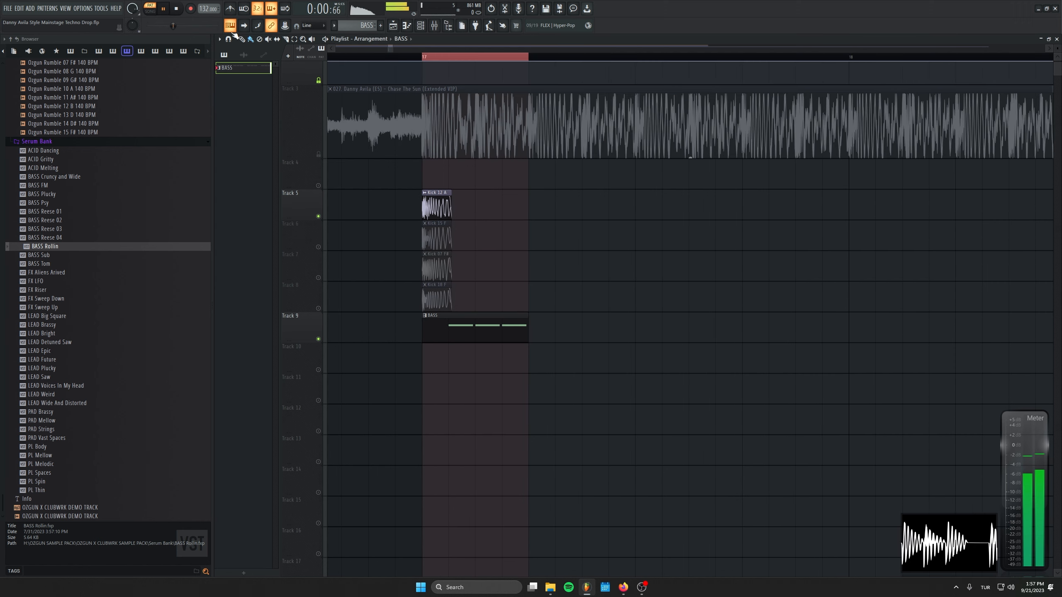
click(150, 11)
scroll(423, 217, up, 3)
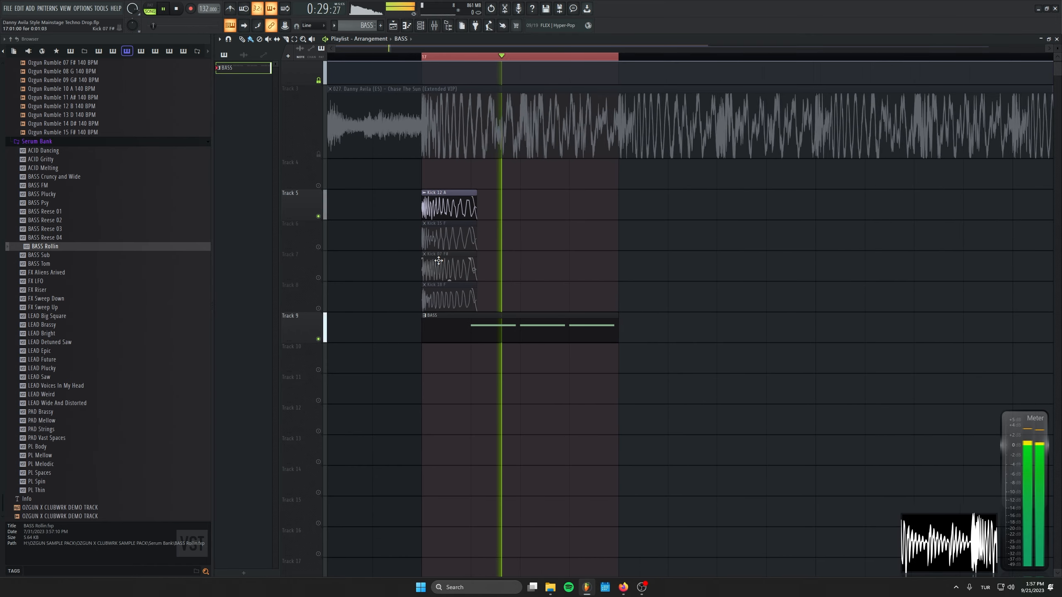
scroll(495, 235, up, 2)
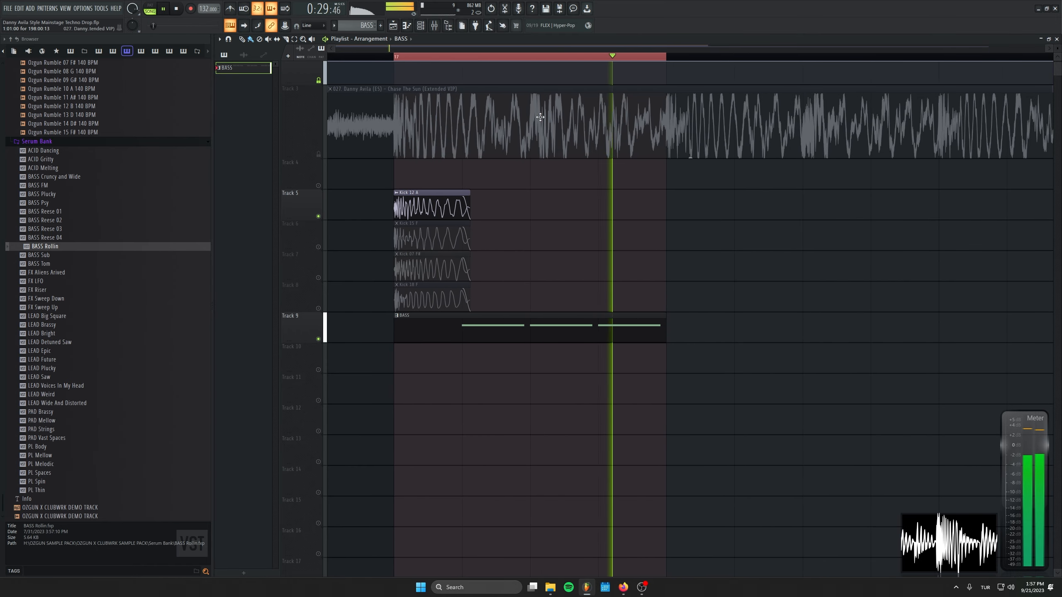
Open the BASS Rollin Serum instance and the SPAN analyzer from the Master channel's second Patcher, then close the Patcher window
key(F6)
click(651, 294)
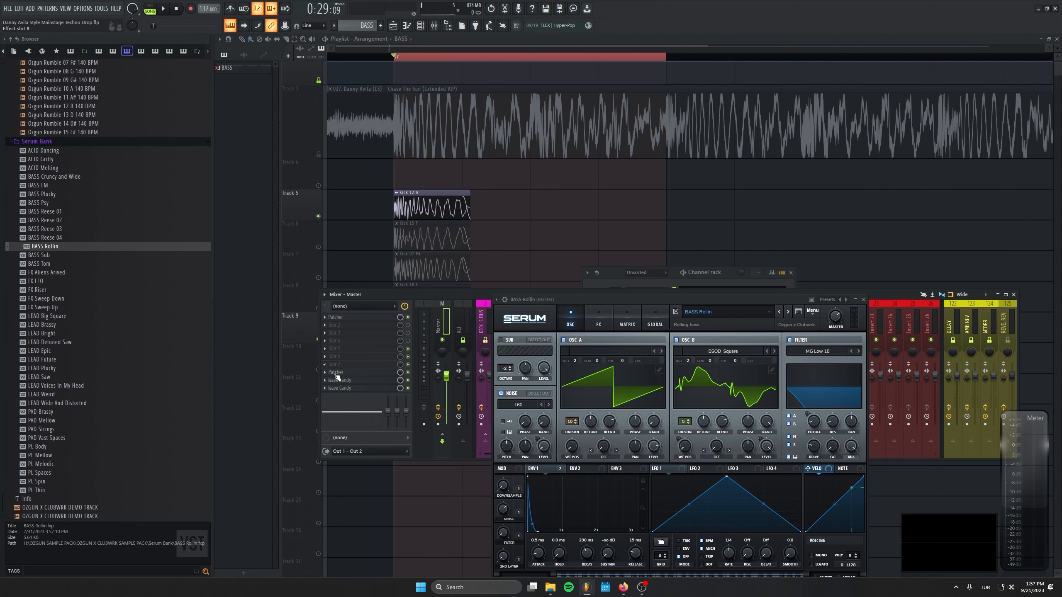
click(336, 372)
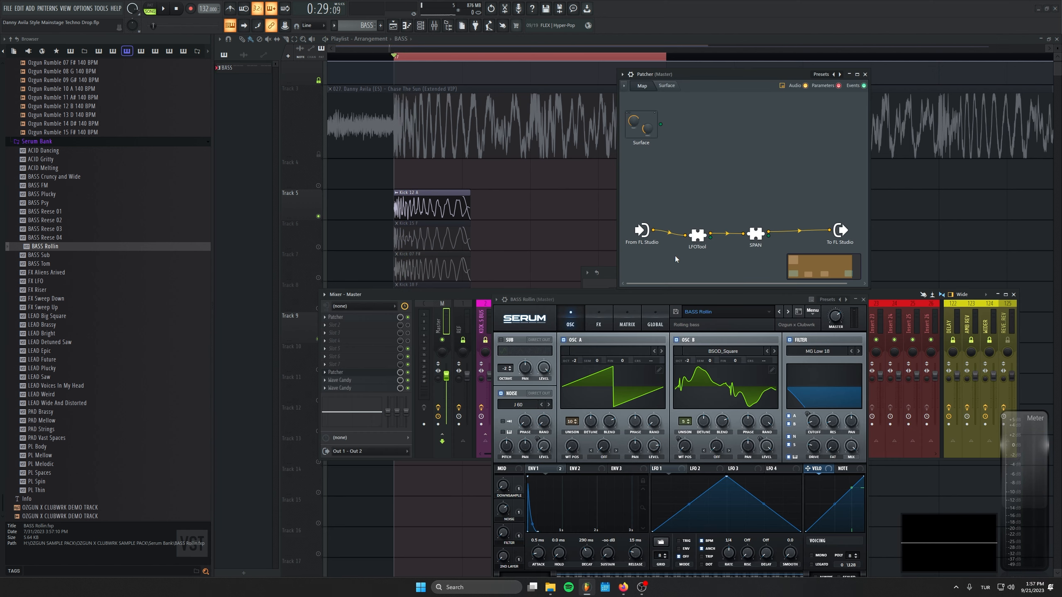
double_click(754, 241)
click(864, 299)
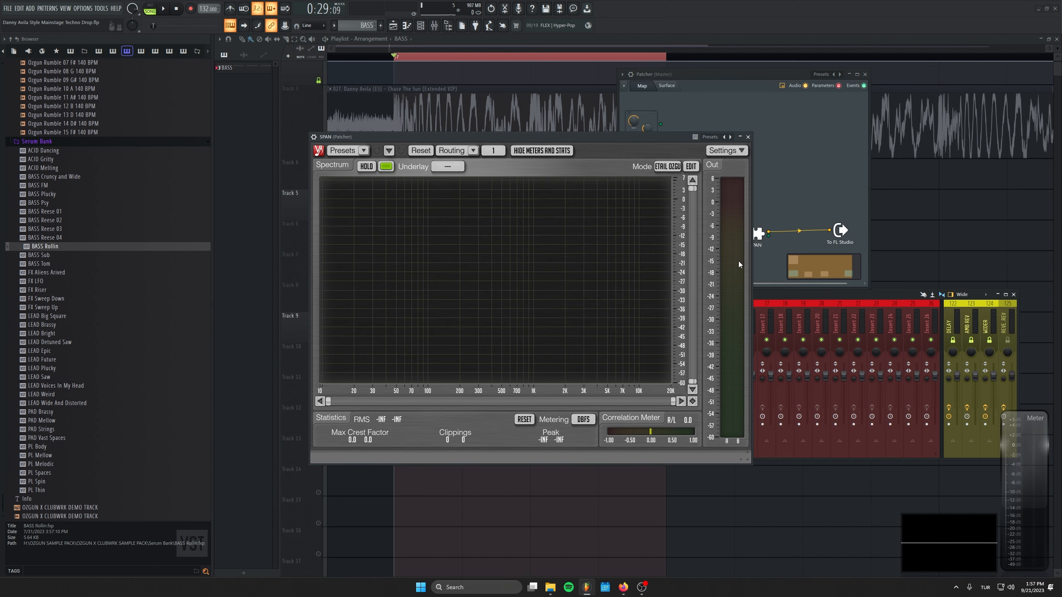
drag(557, 138, 779, 231)
click(866, 75)
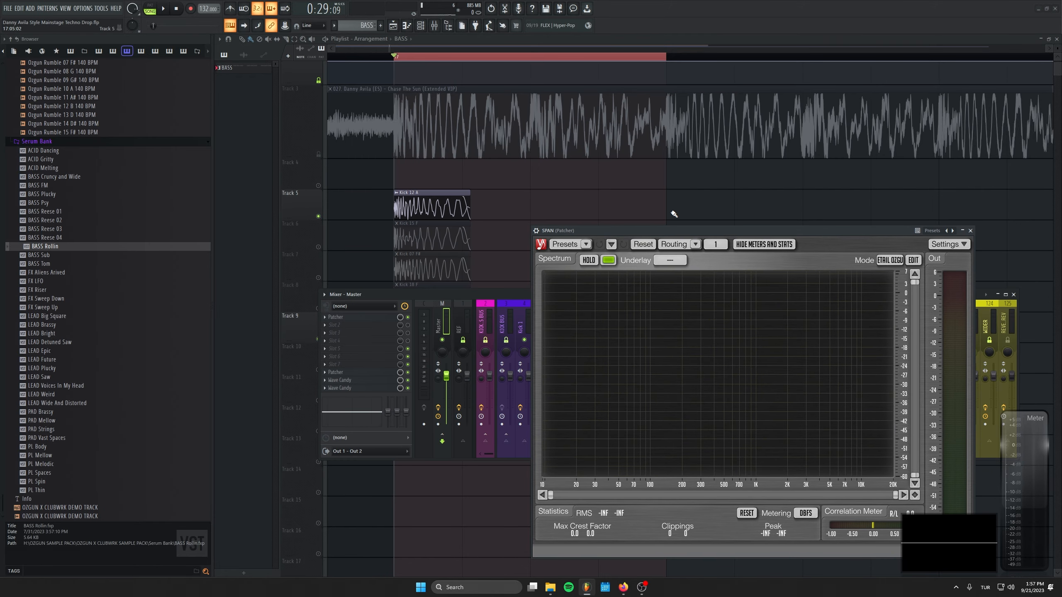
Arrange the SPAN analyzer and the Serum window side by side and close the mixer and channel rack
drag(661, 229, 760, 150)
click(429, 26)
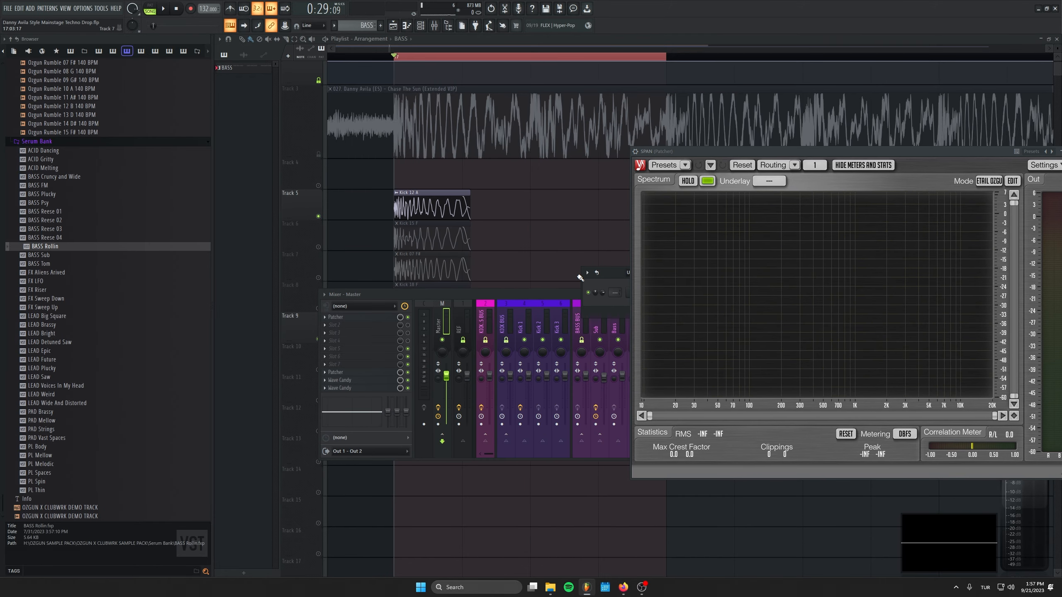
click(431, 262)
drag(582, 298, 386, 261)
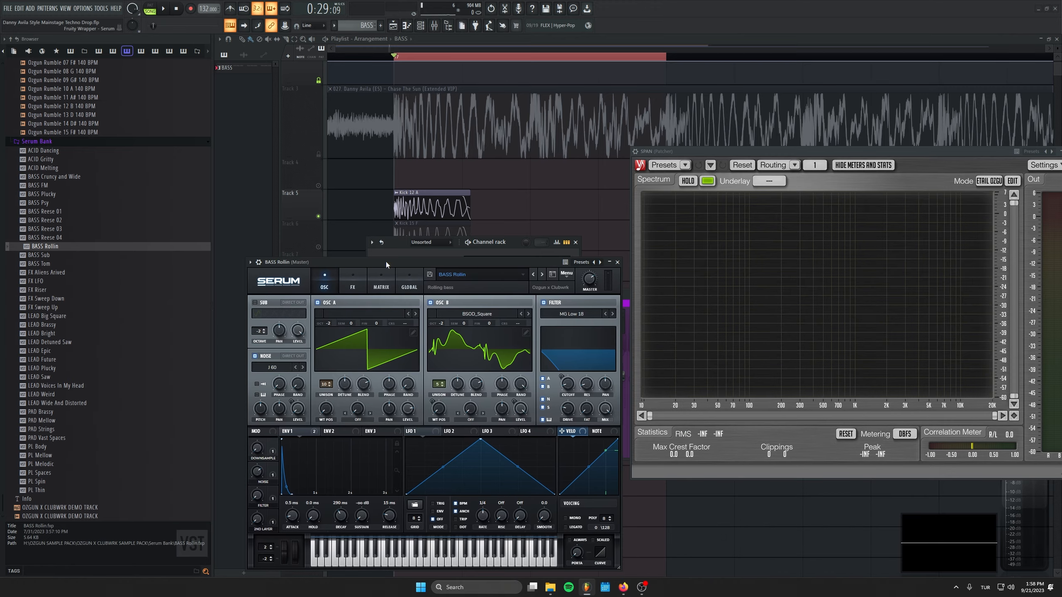
click(575, 242)
drag(686, 152, 694, 126)
Play the bass loop to examine its low-end spectrum in SPAN, and toggle the Track 3 reference on and off
key(space)
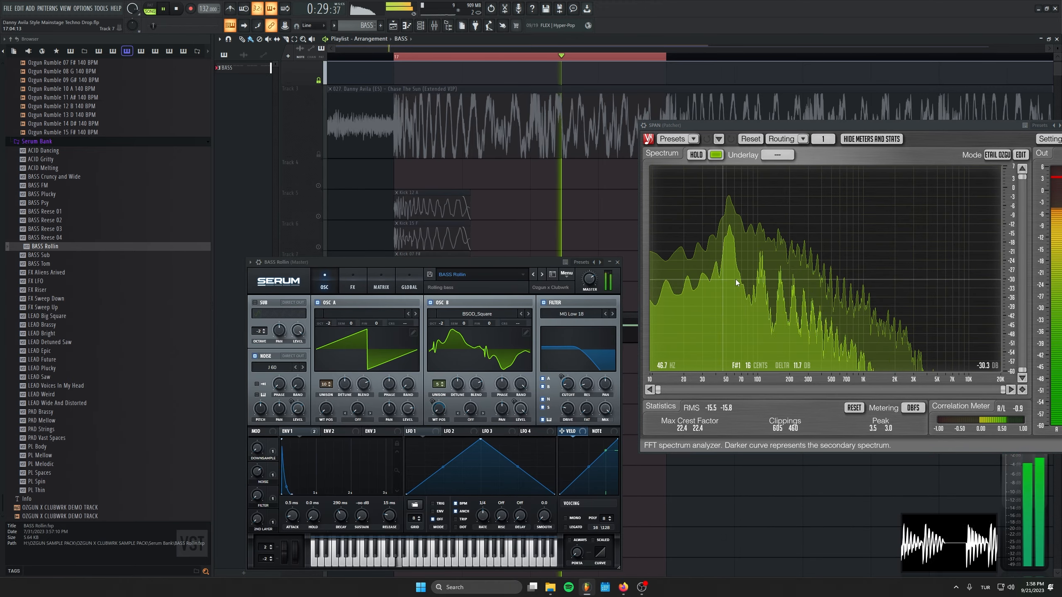
key(space)
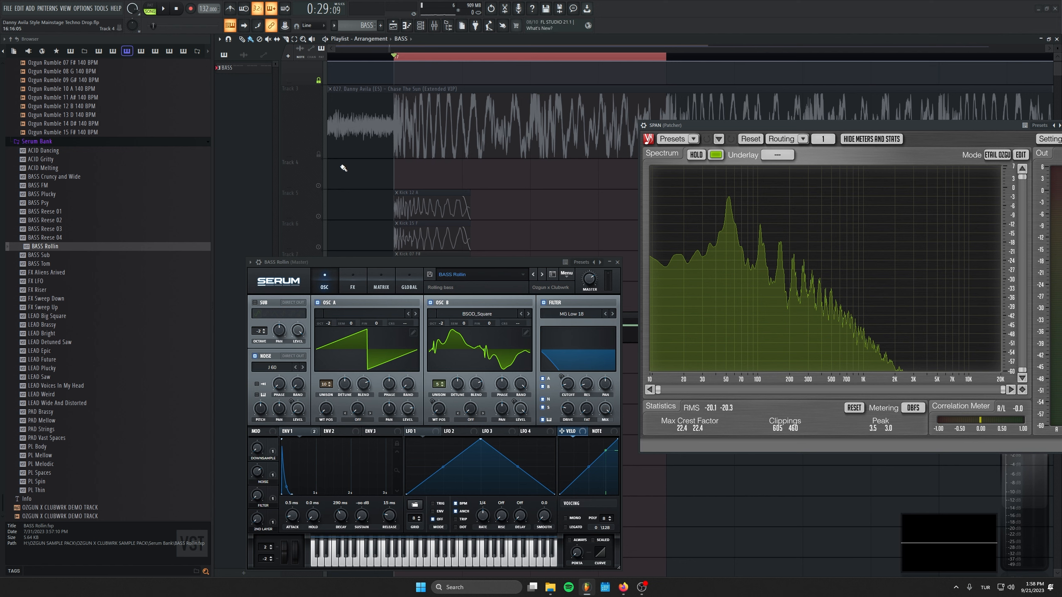
click(319, 154)
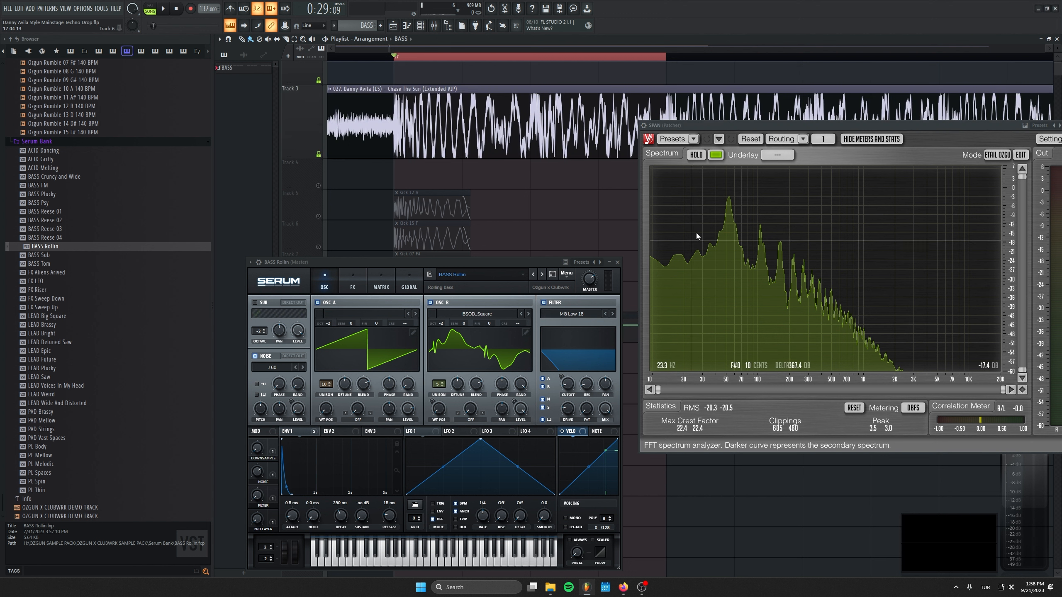
click(320, 154)
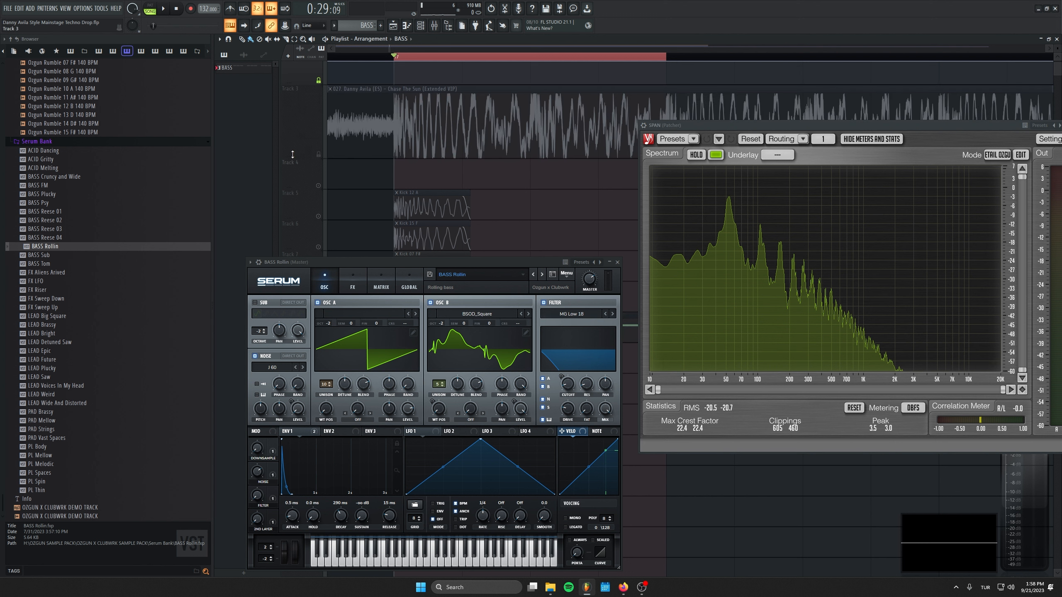
Enable Serum's sub oscillator at octave -3, raise its level, and examine the looping bass in SPAN
click(254, 302)
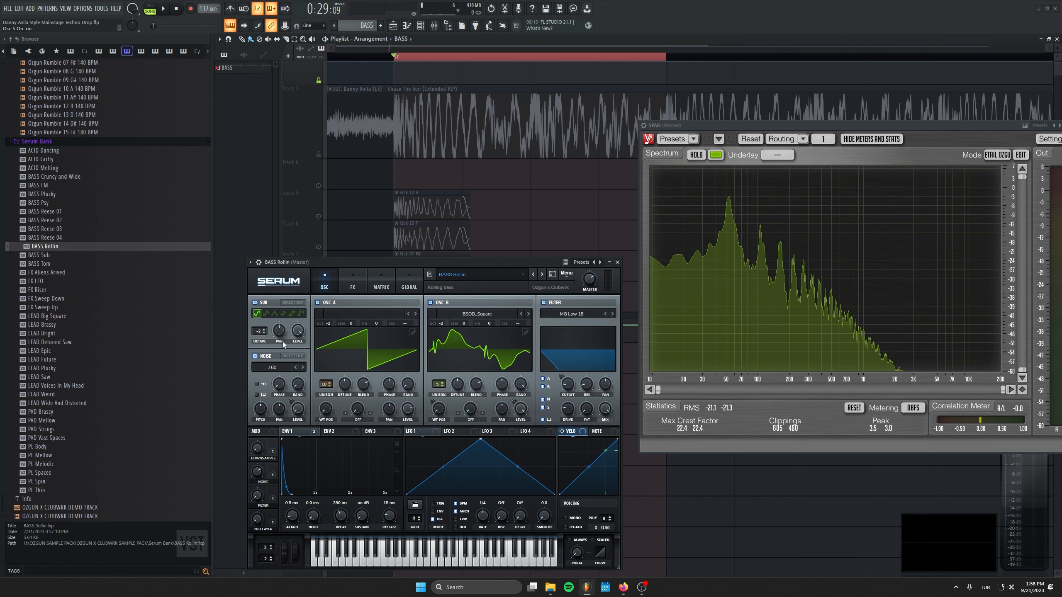
drag(259, 335, 257, 338)
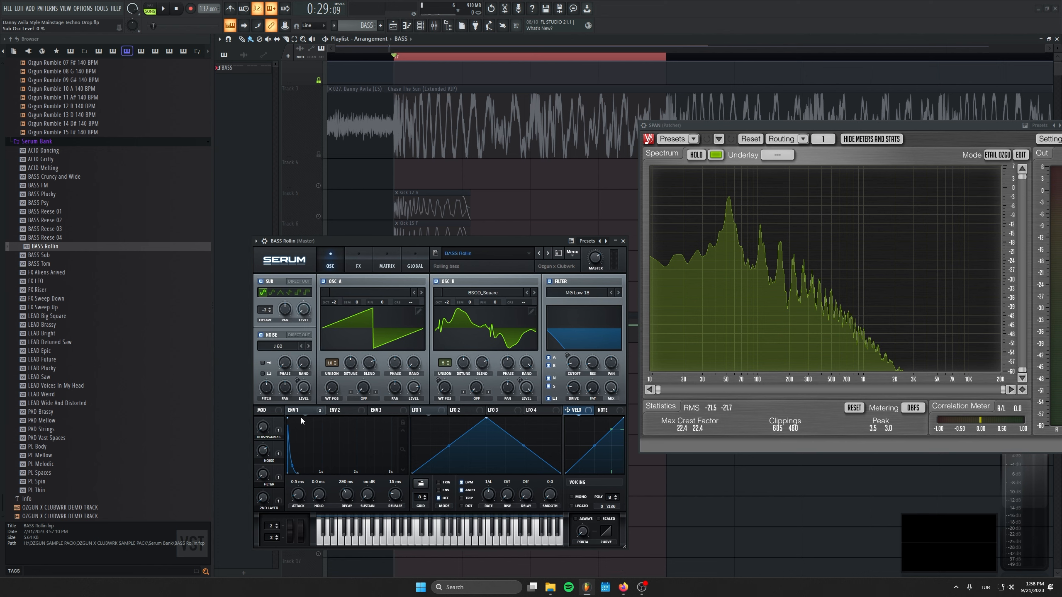
key(space)
drag(329, 262, 320, 216)
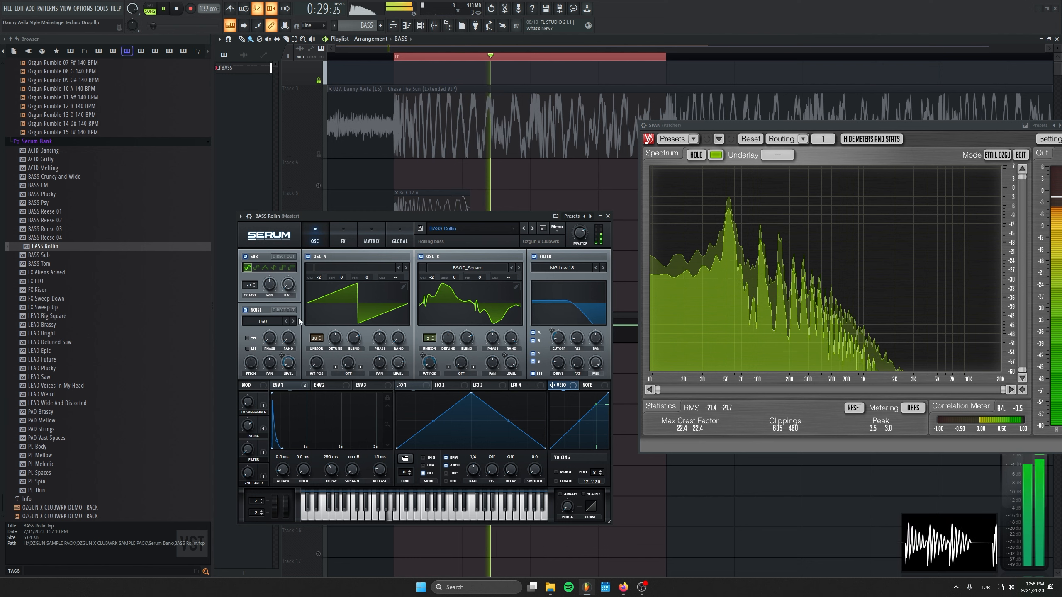
drag(288, 284, 273, 169)
mouse_move(696, 219)
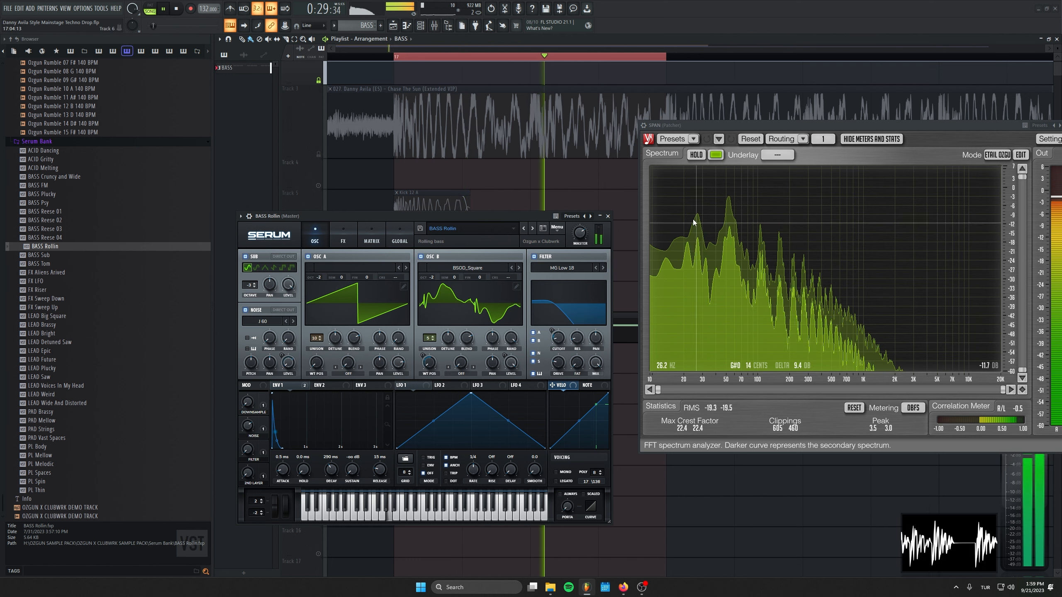
key(space)
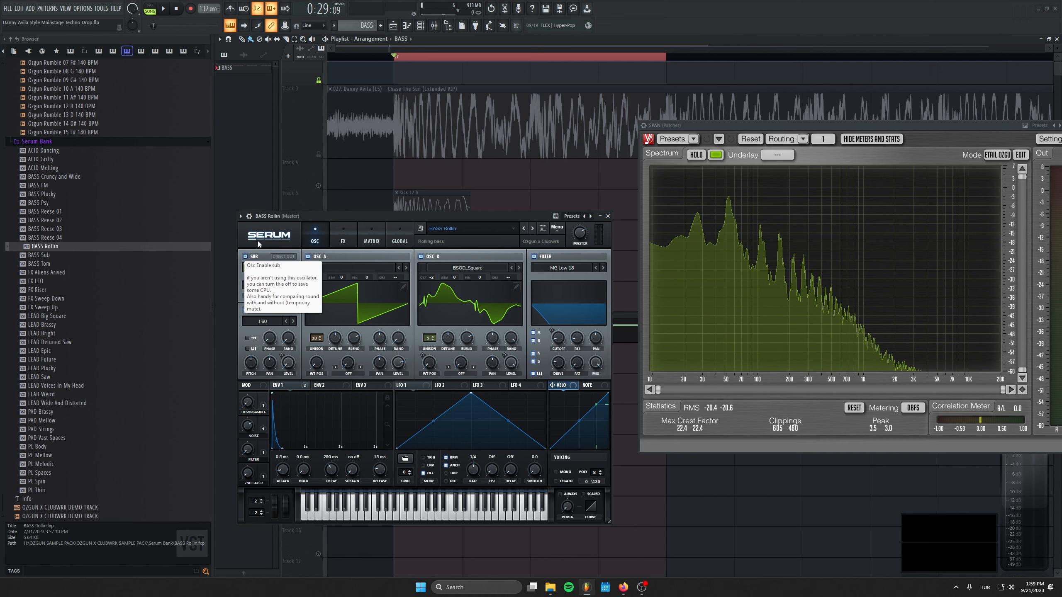
Compare the looping bass with Serum's sub oscillator switched off and back on
click(247, 257)
key(space)
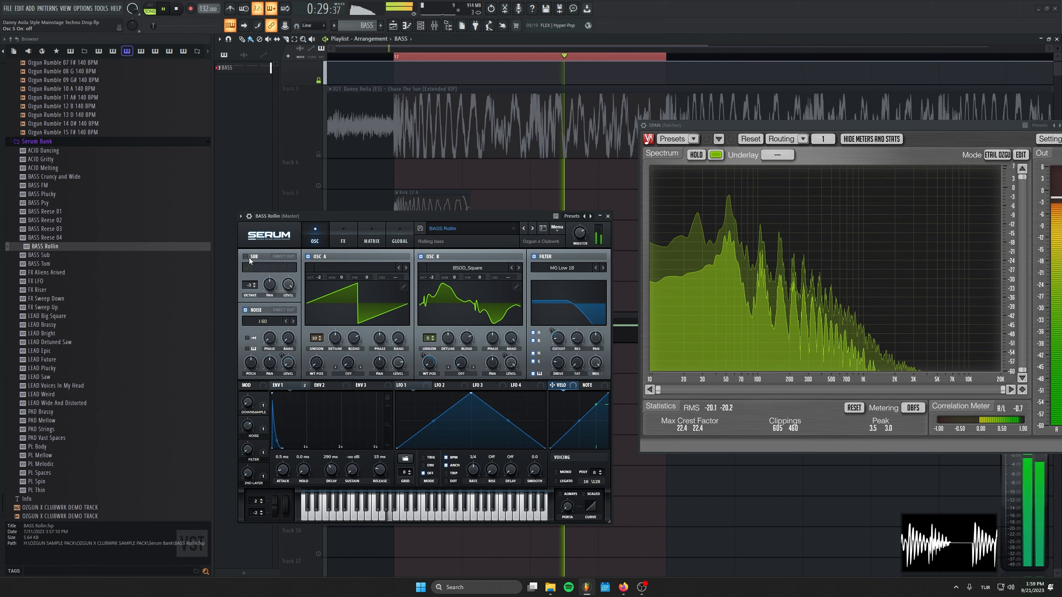
click(247, 256)
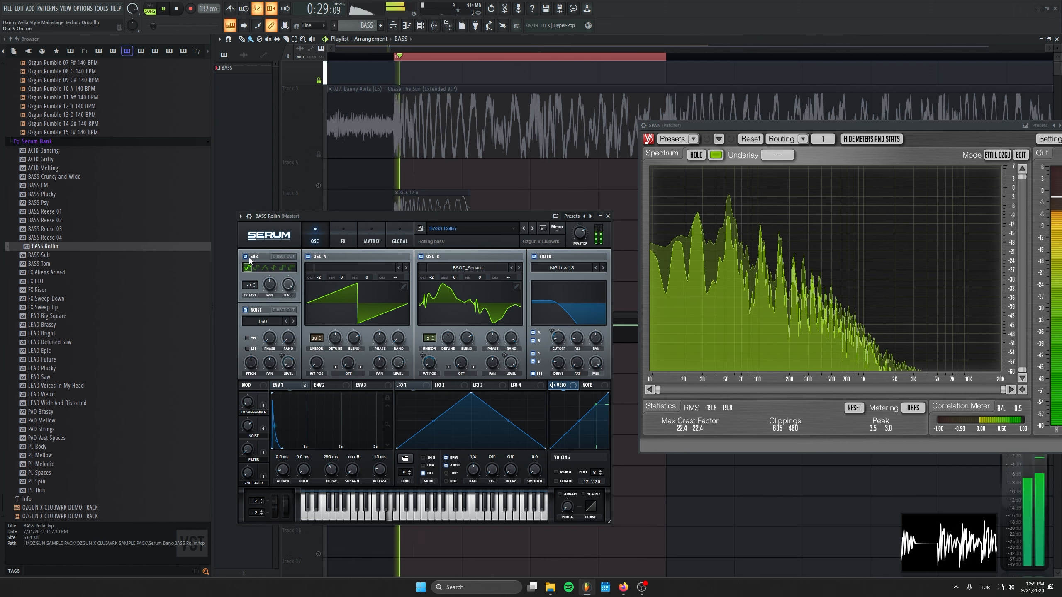
key(space)
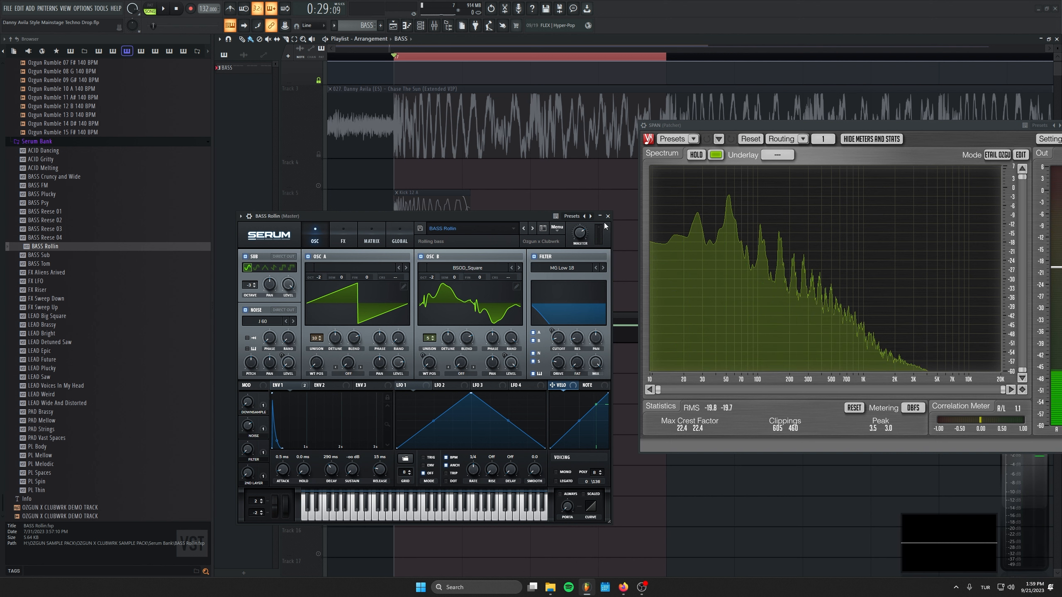
Close the Serum window, save the project, and close the SPAN analyzer
click(608, 216)
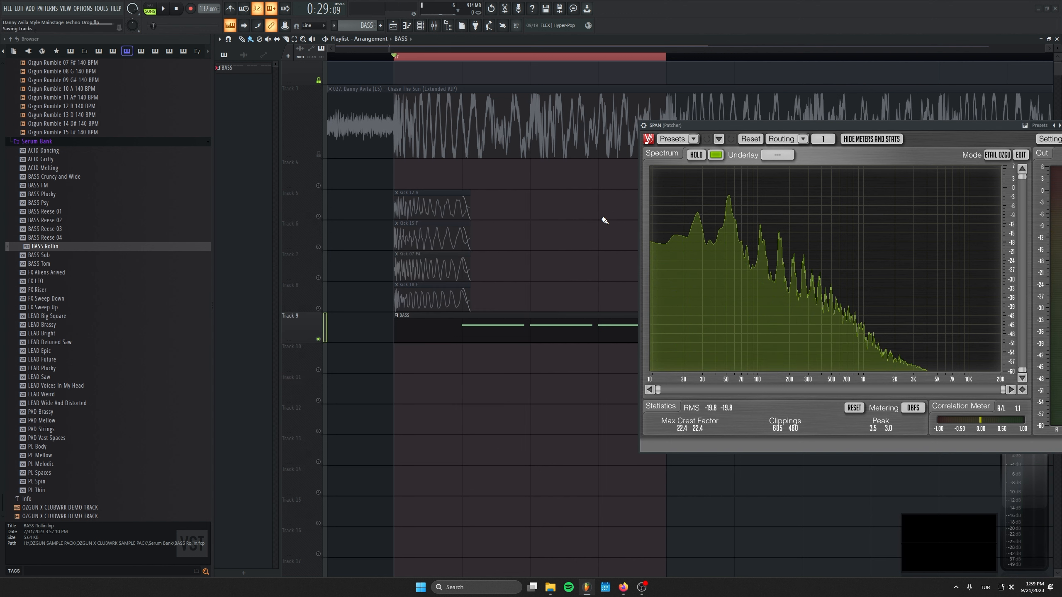
key(ctrl+s)
drag(1011, 127, 974, 135)
click(1044, 135)
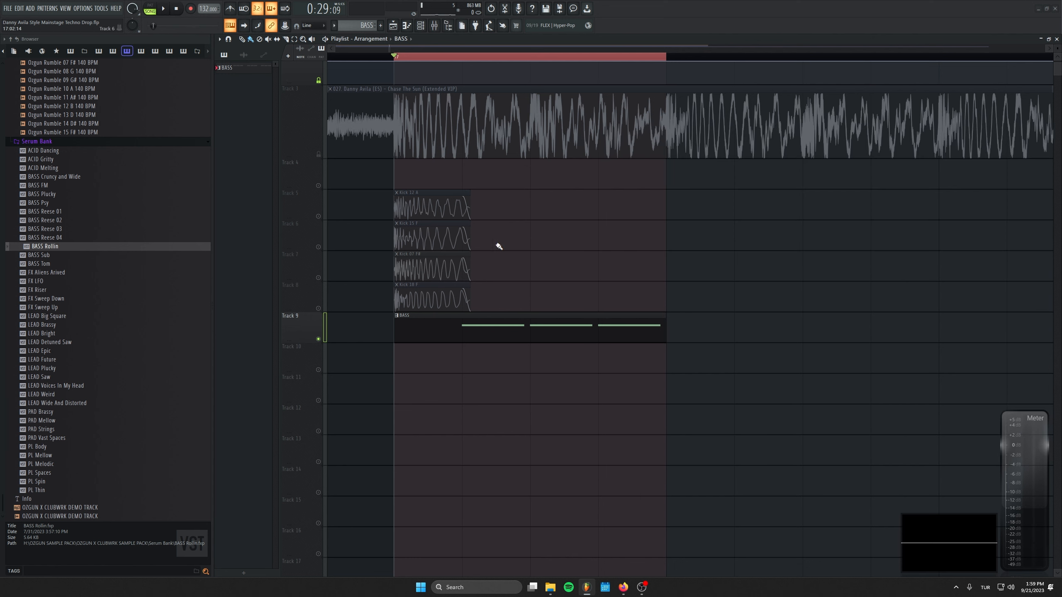
Play the loop with Kick 18 F and open LFOTool from the Master's Patcher, placing it clear of the kick tracks
key(space)
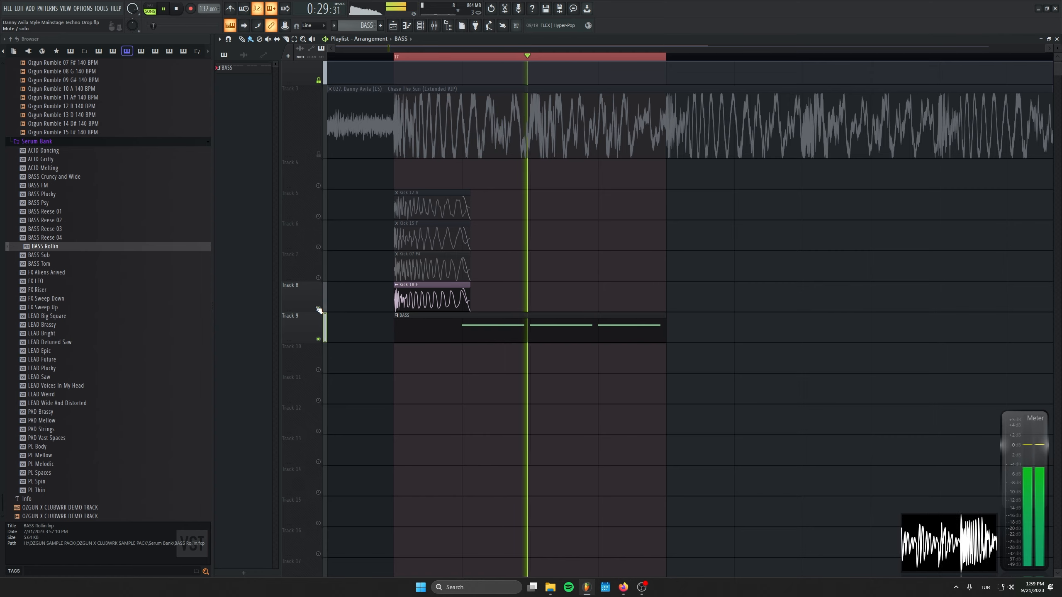
key(F9)
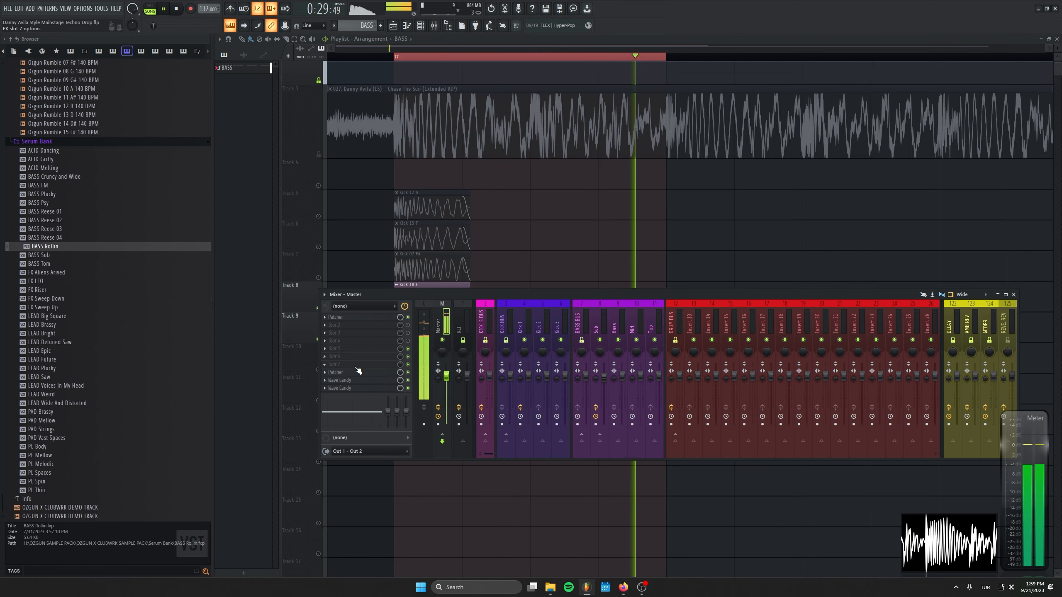
click(364, 318)
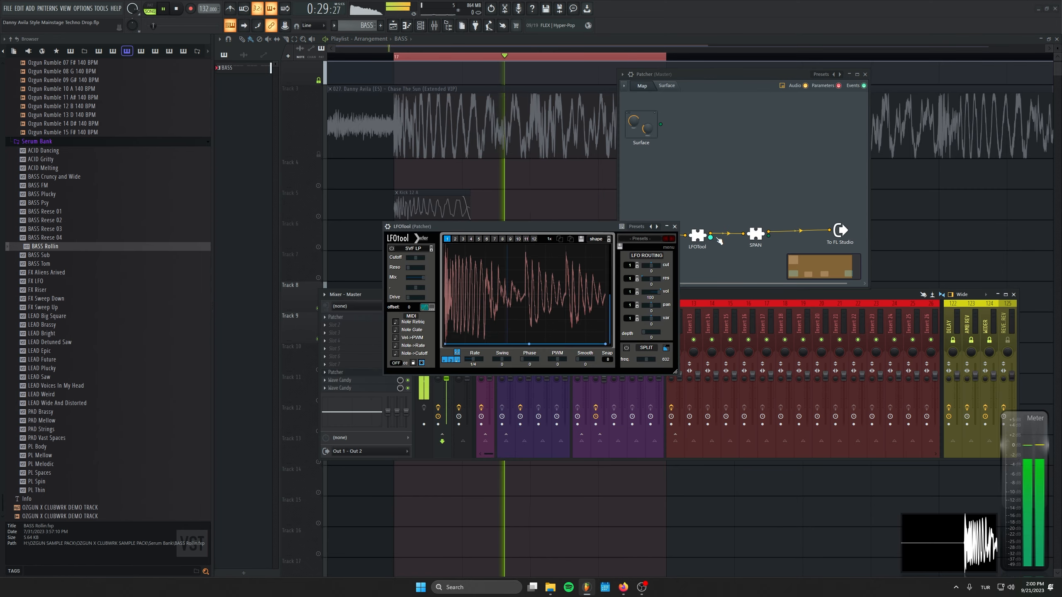
click(1014, 294)
drag(460, 226, 767, 370)
Audition Kick 07 F#, Kick 15 F and Kick 12 A one at a time against the bass, comparing their waveforms in LFOTool
click(318, 308)
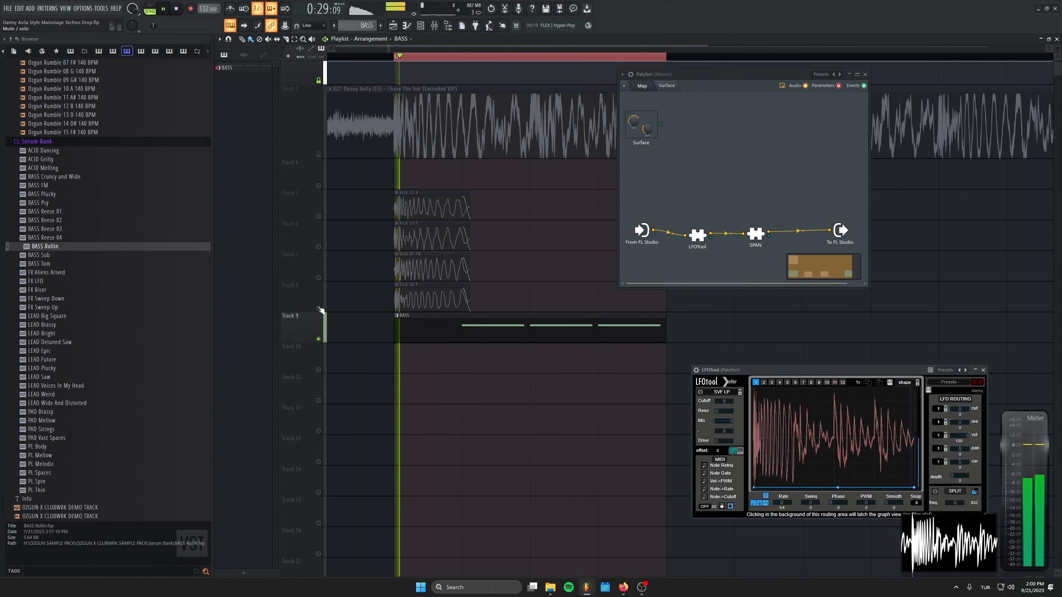
click(318, 278)
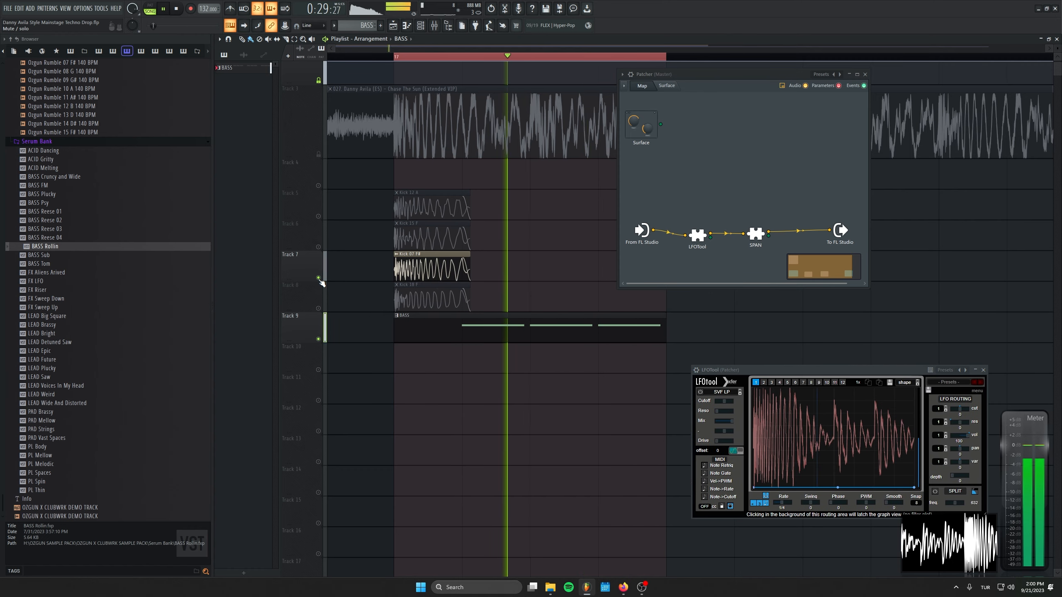
click(318, 277)
click(318, 247)
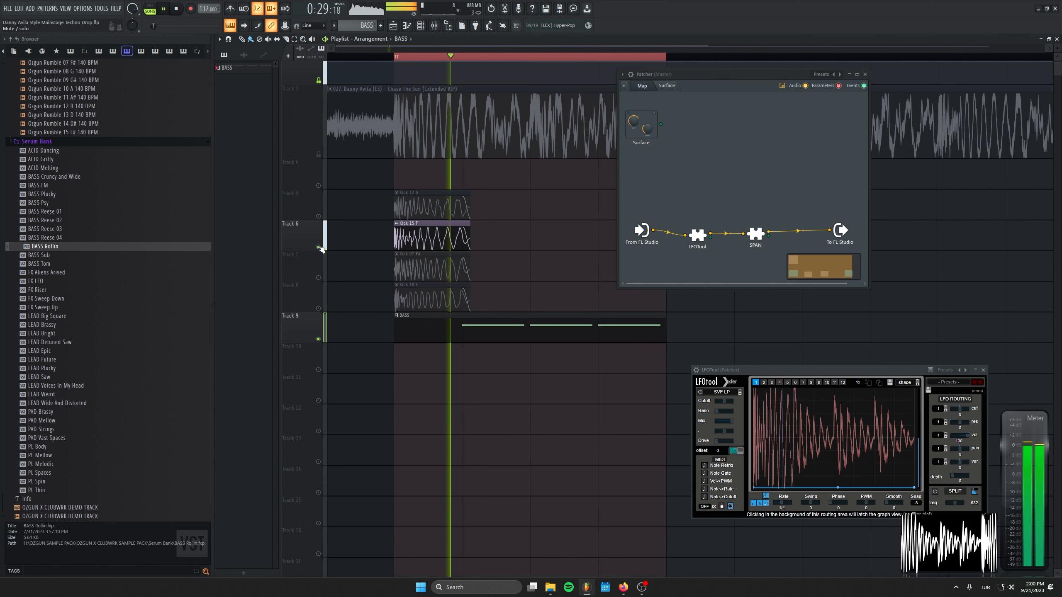
click(318, 247)
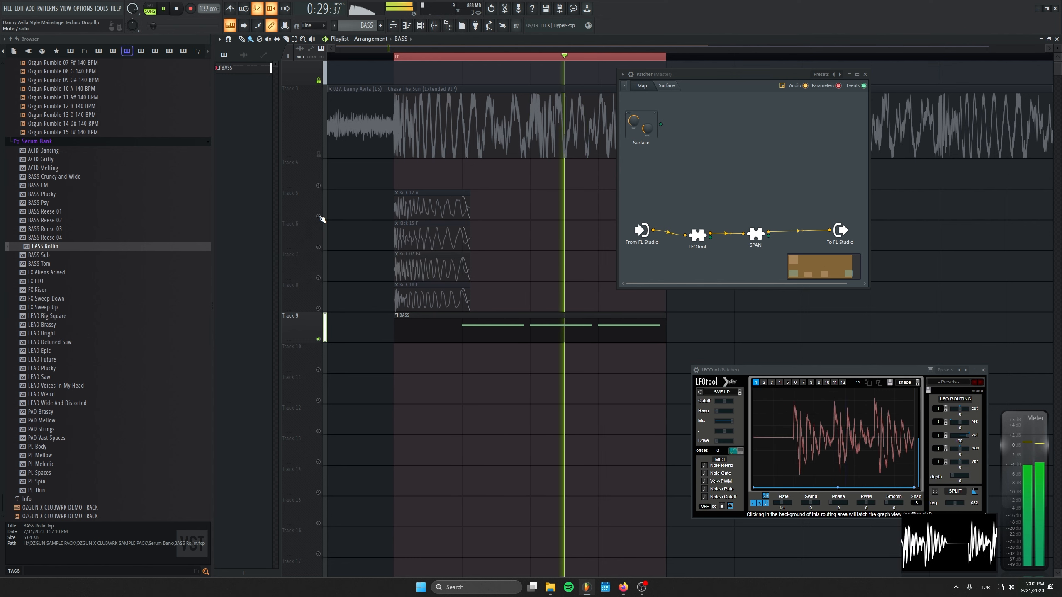
click(318, 216)
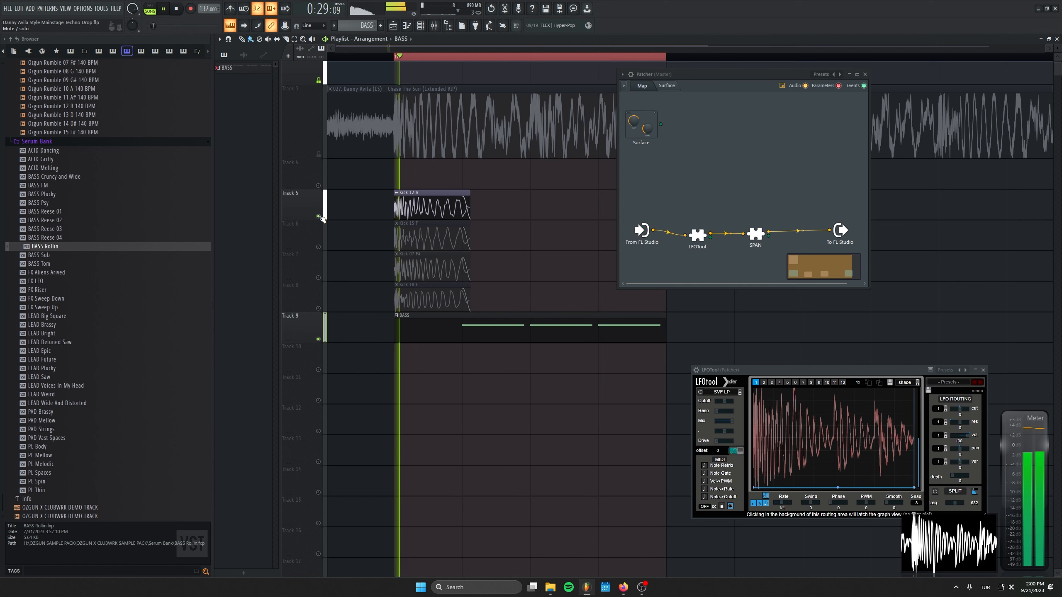
key(space)
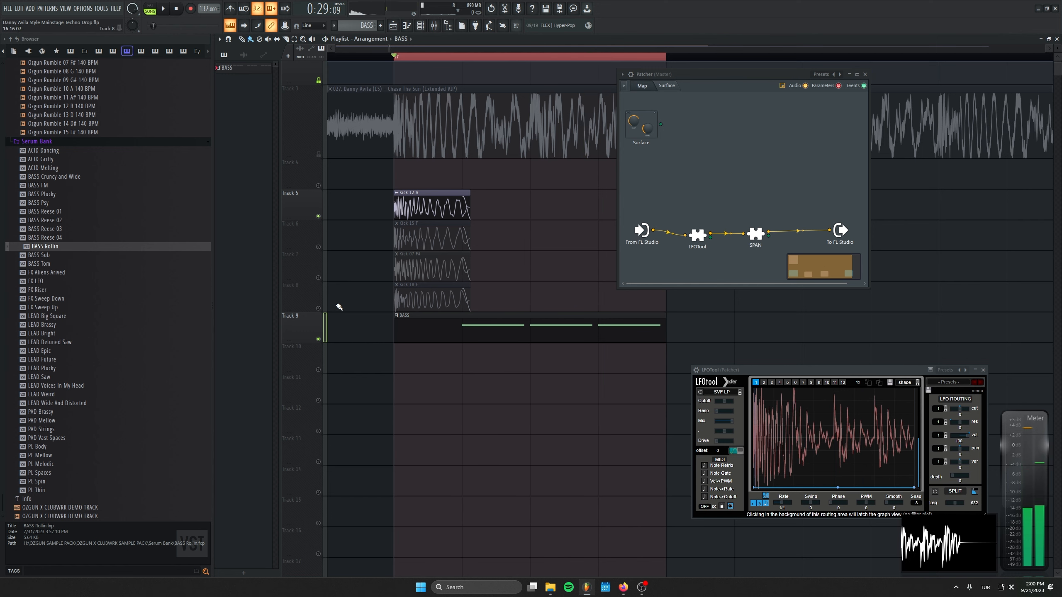
Move the Kick 12 A track below the other kicks to Track 8, and solo Kick 07 F#
scroll(324, 285, up, 1)
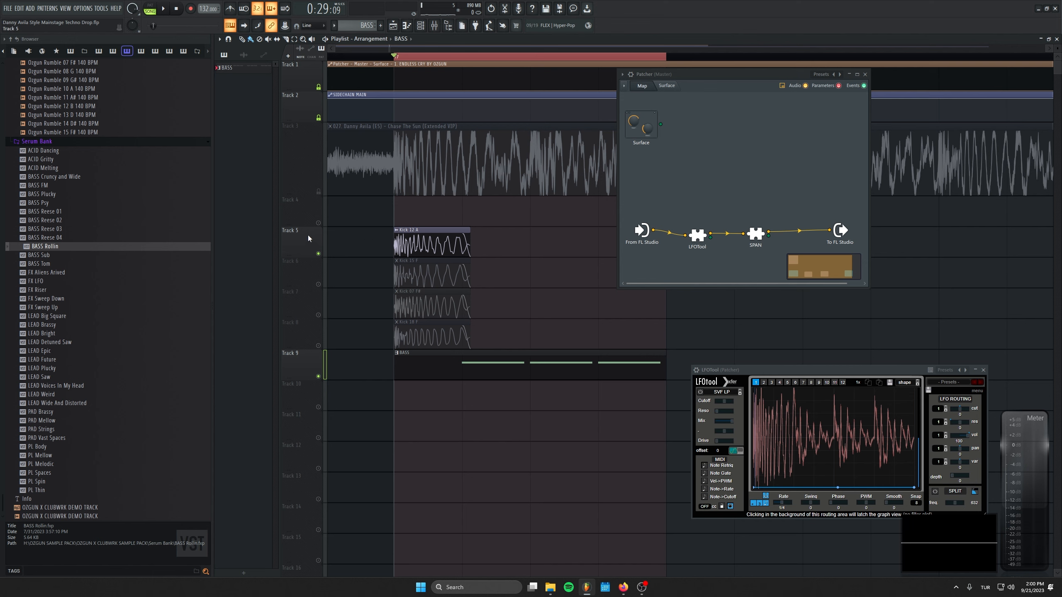
drag(308, 239, 346, 346)
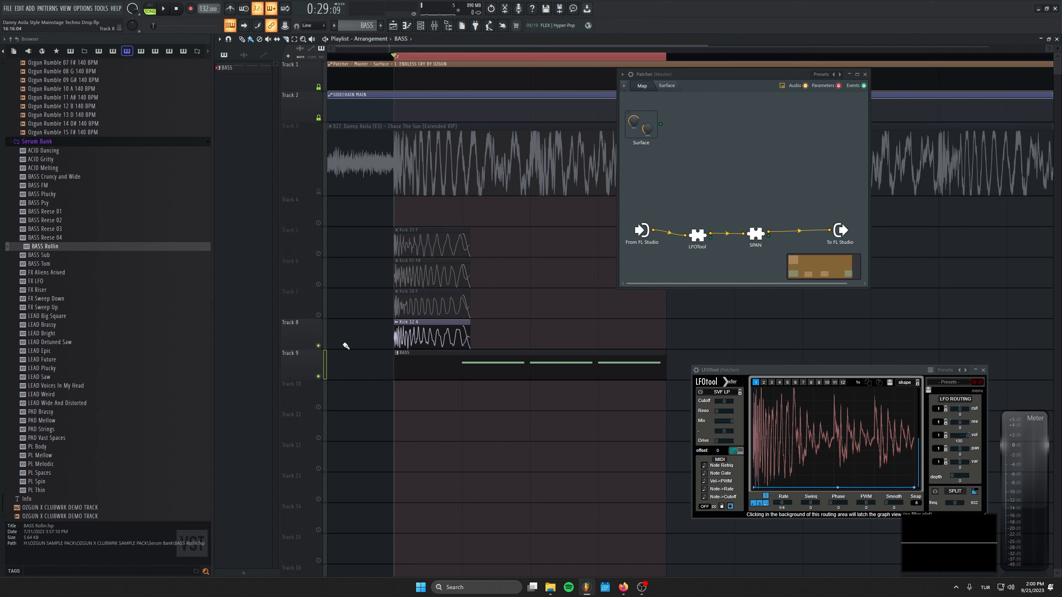
right_click(319, 316)
right_click(318, 285)
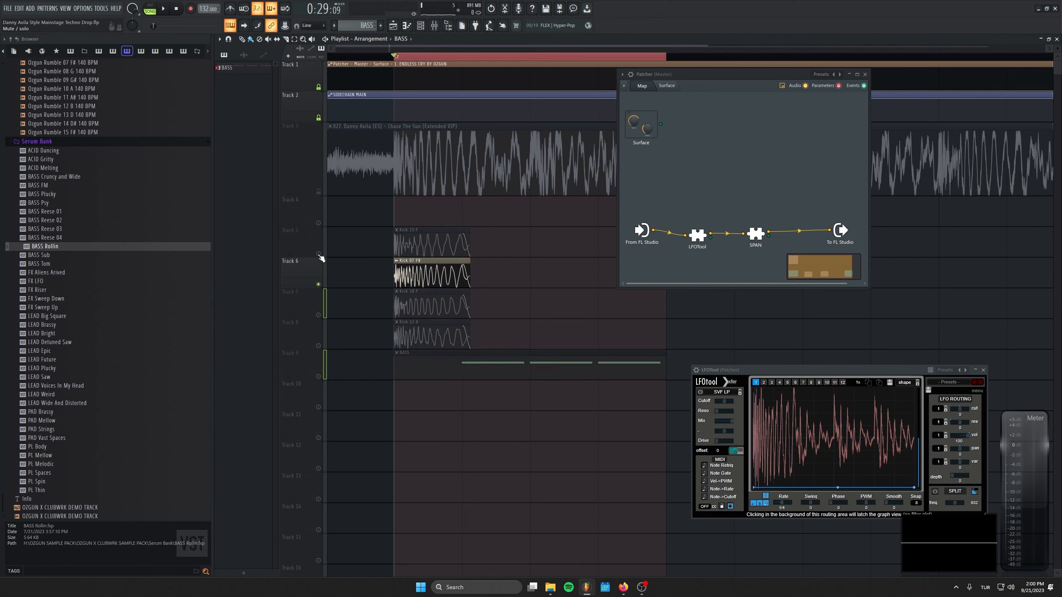
Solo Kick 15 F, trim its clip to the short opening attack, and move its track down to Track 7
scroll(389, 368, up, 1)
scroll(388, 367, up, 2)
drag(402, 421, 416, 461)
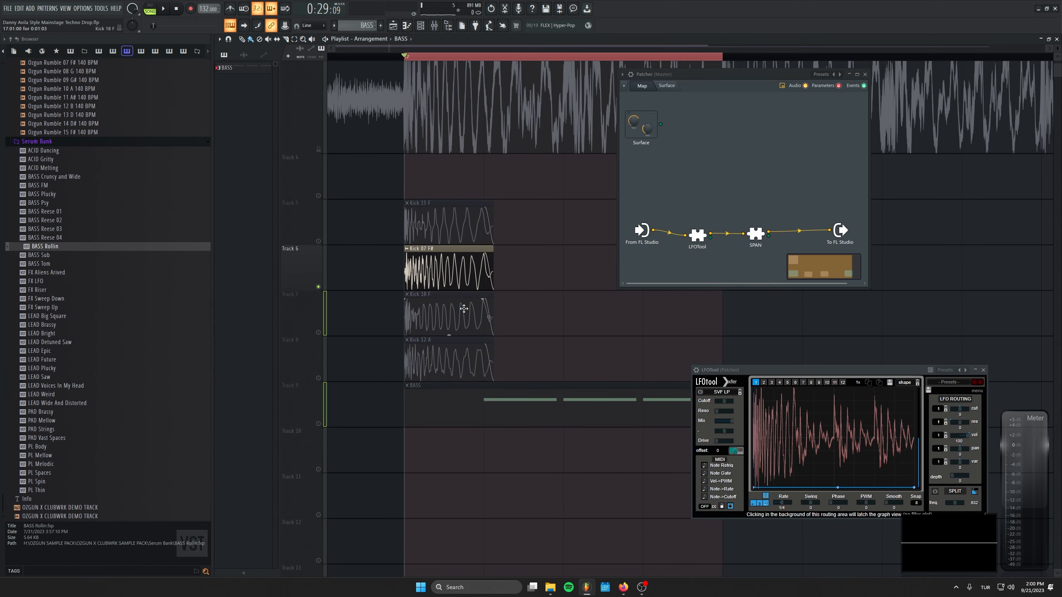
right_click(318, 242)
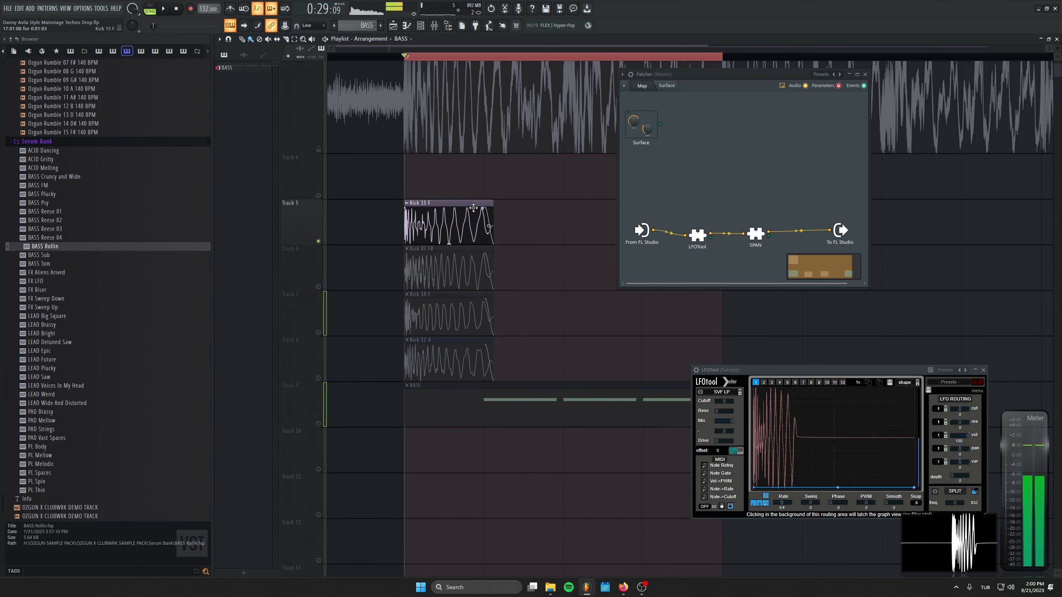
drag(302, 221, 306, 317)
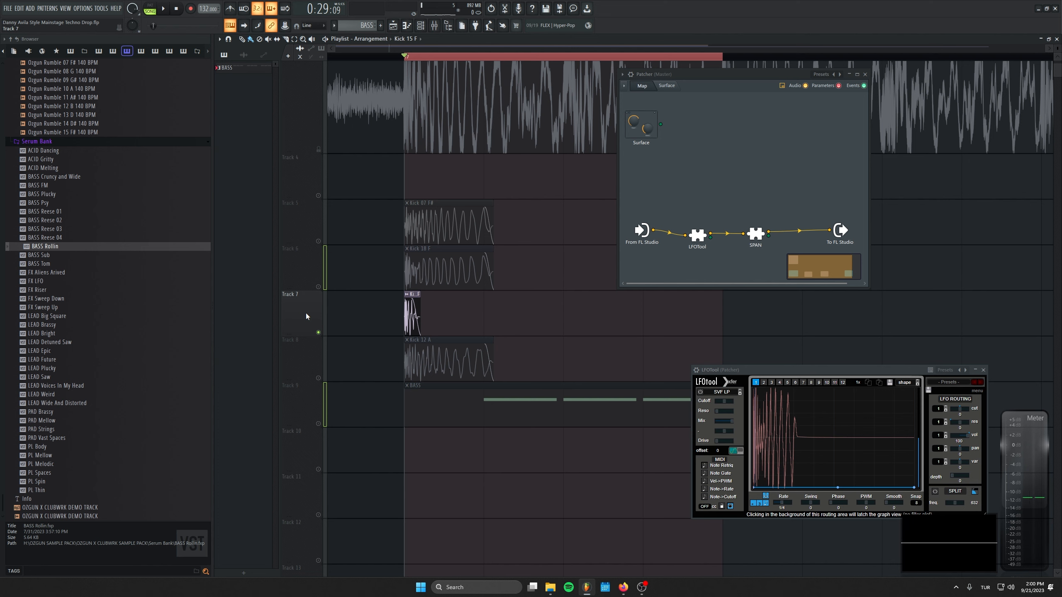
Unmute Kick 12 A, trim the Kick 15 F clip slightly shorter, and audition the two kicks layered
key(space)
click(318, 378)
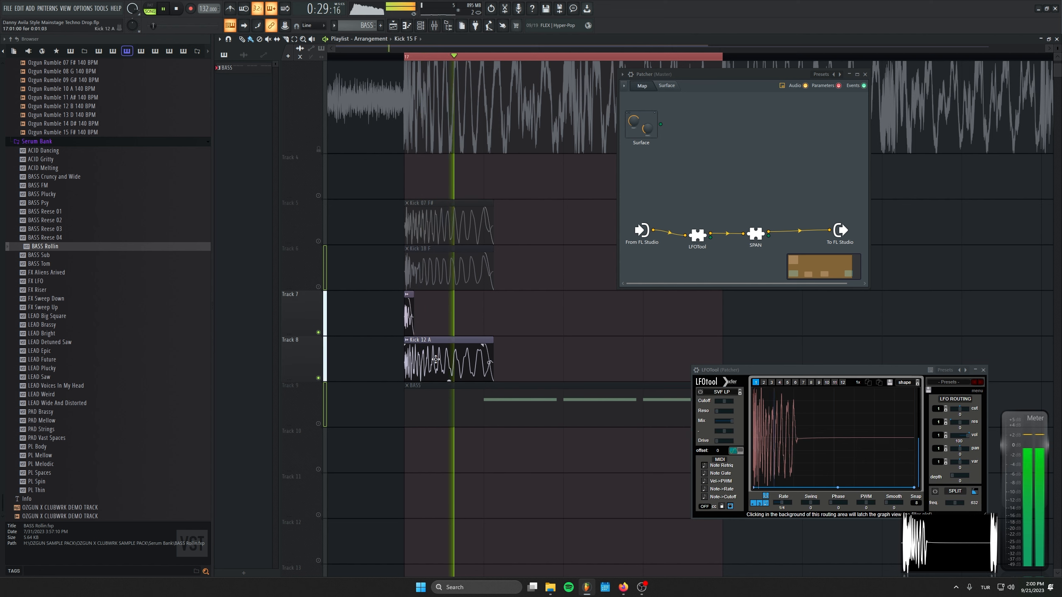
key(space)
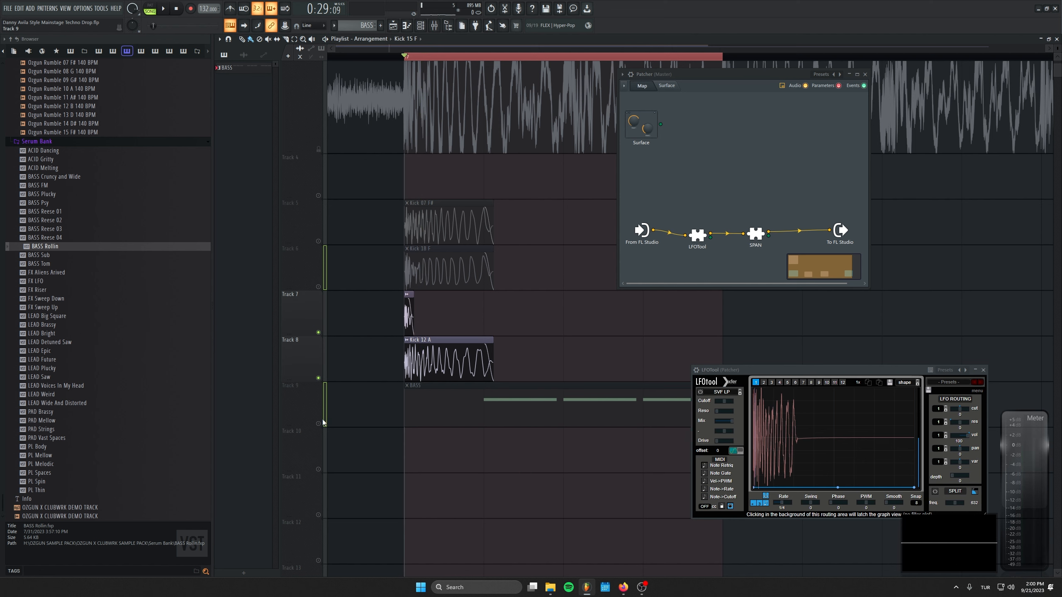
Delete the Kick 07 F# and Kick 18 F clips, unmute the bass on Track 9, and mute Tracks 7 and 8
click(319, 423)
right_click(434, 224)
right_click(436, 263)
scroll(468, 322, down, 4)
scroll(498, 375, down, 2)
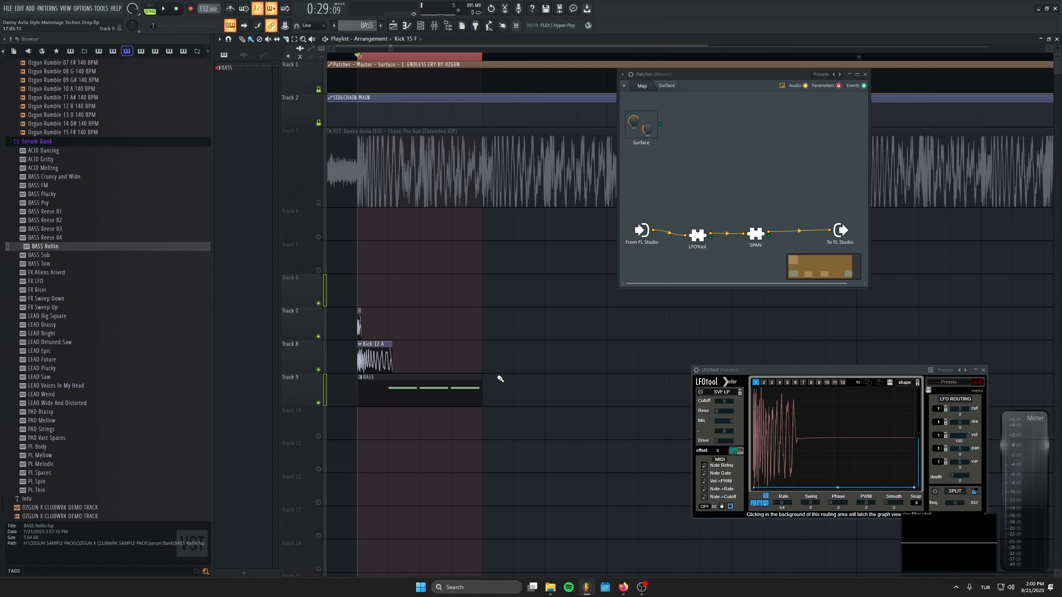
scroll(500, 379, down, 2)
drag(318, 271, 319, 297)
Open the BASS pattern with the mixer and channel rack, close Patcher, and route BASS Rollin to the Sub mixer track
key(F9)
key(F9)
click(421, 304)
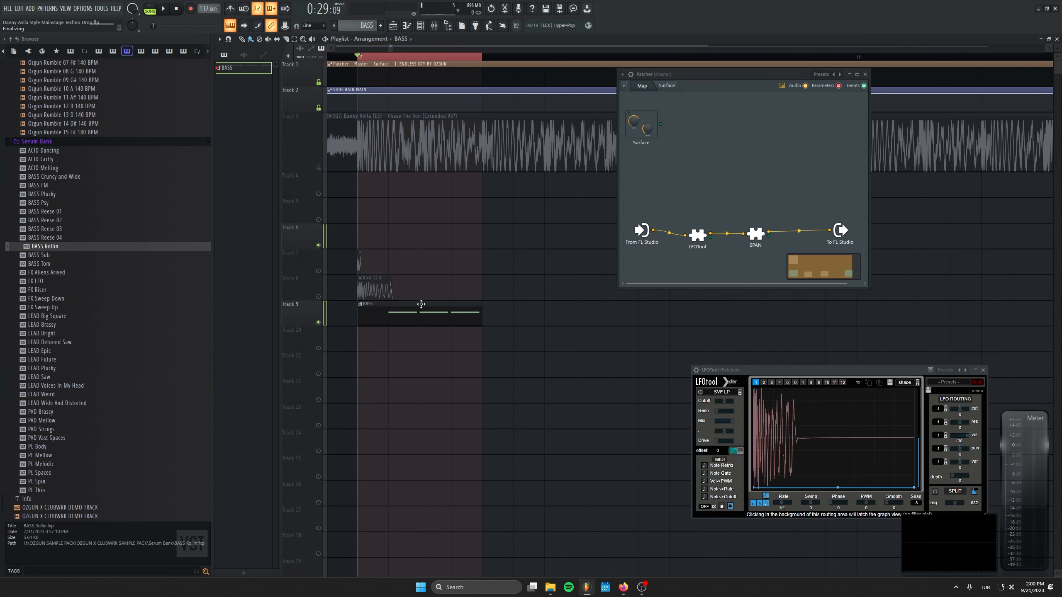
double_click(421, 304)
click(433, 25)
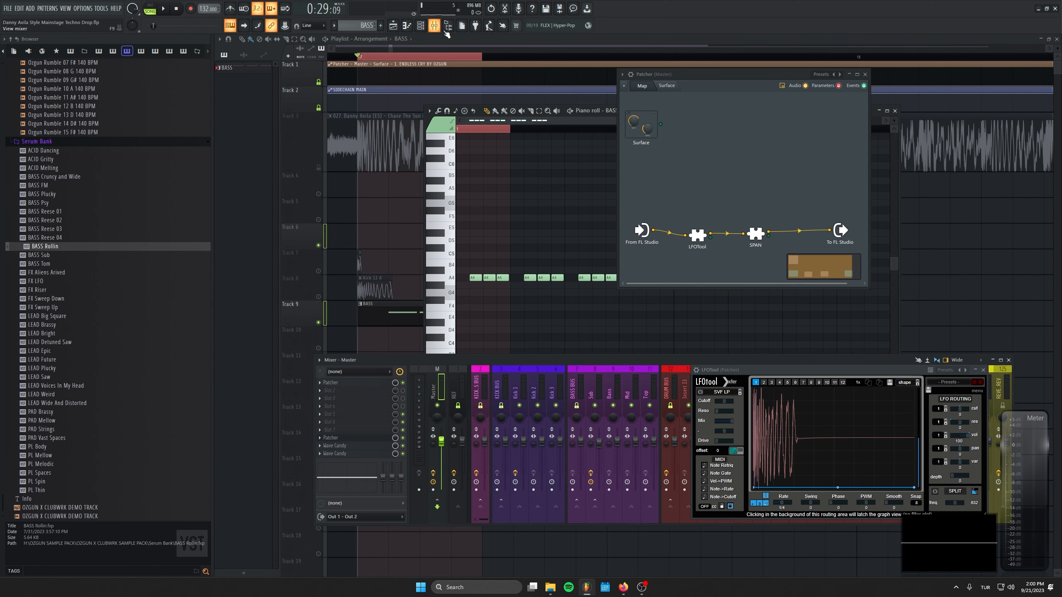
click(865, 74)
click(425, 25)
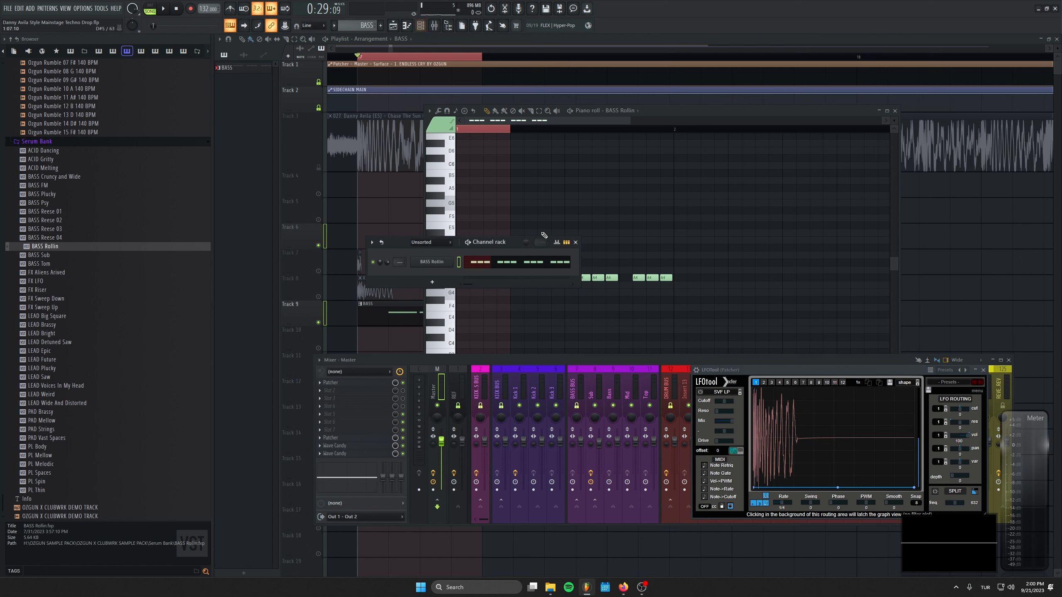
key(space)
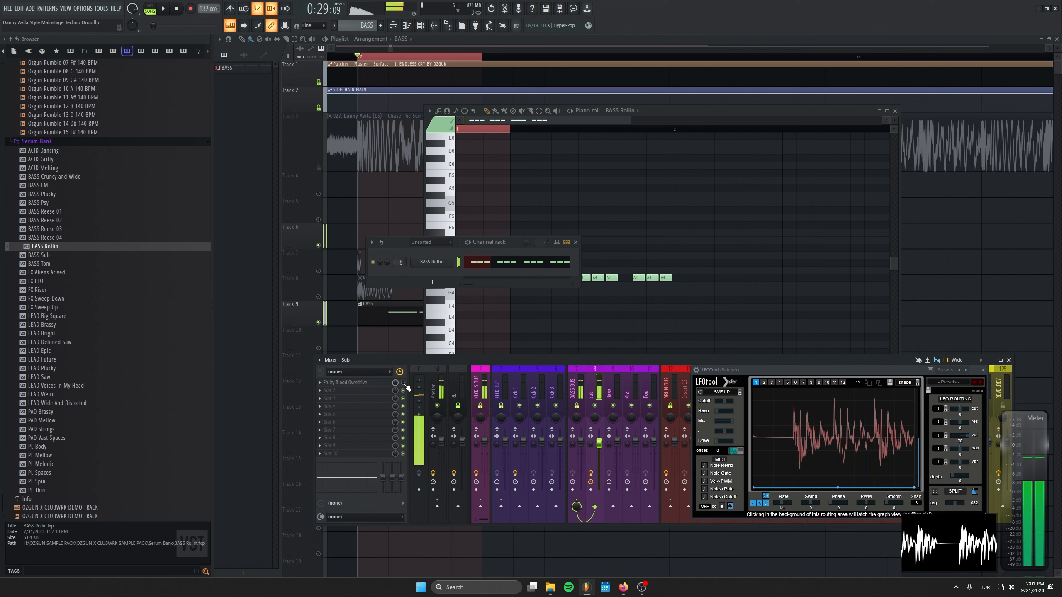
key(space)
Raise the PreAmp of Fruity Blood Overdrive on the Sub track while the bass plays, and close the effect
click(355, 383)
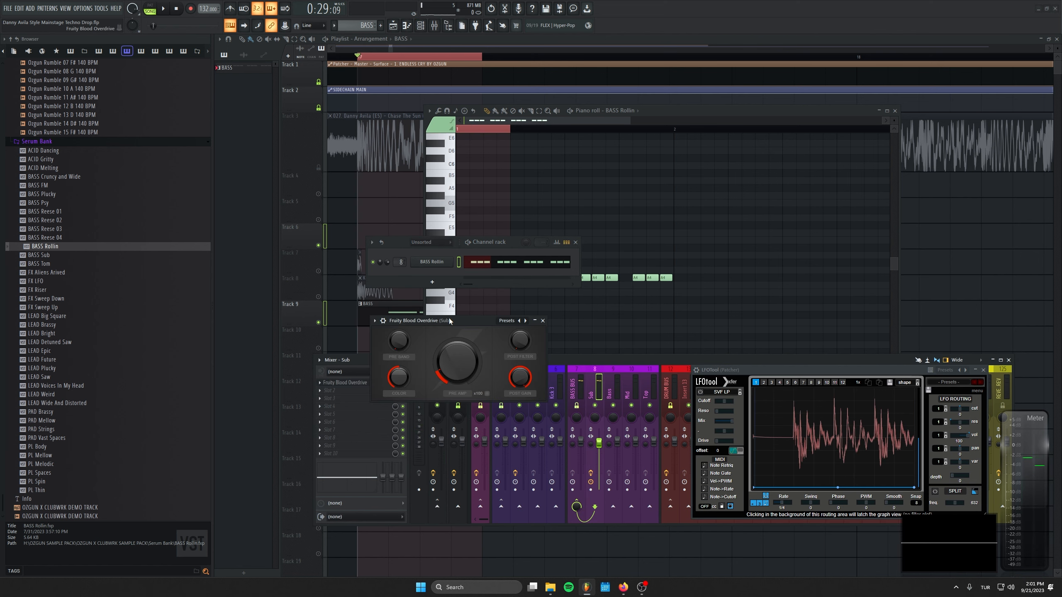
drag(448, 319, 430, 291)
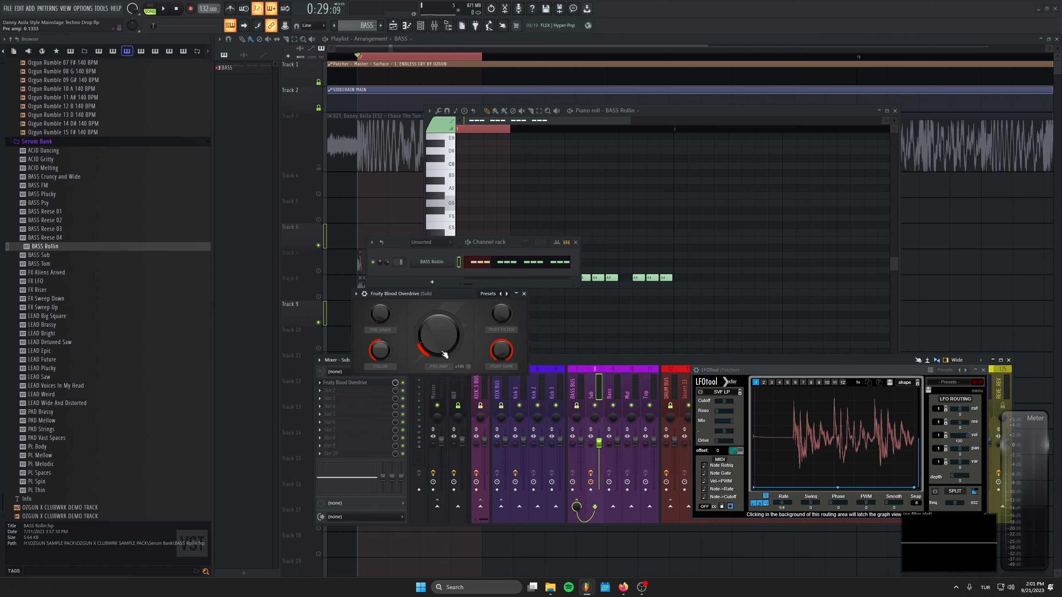
key(space)
drag(444, 354, 444, 343)
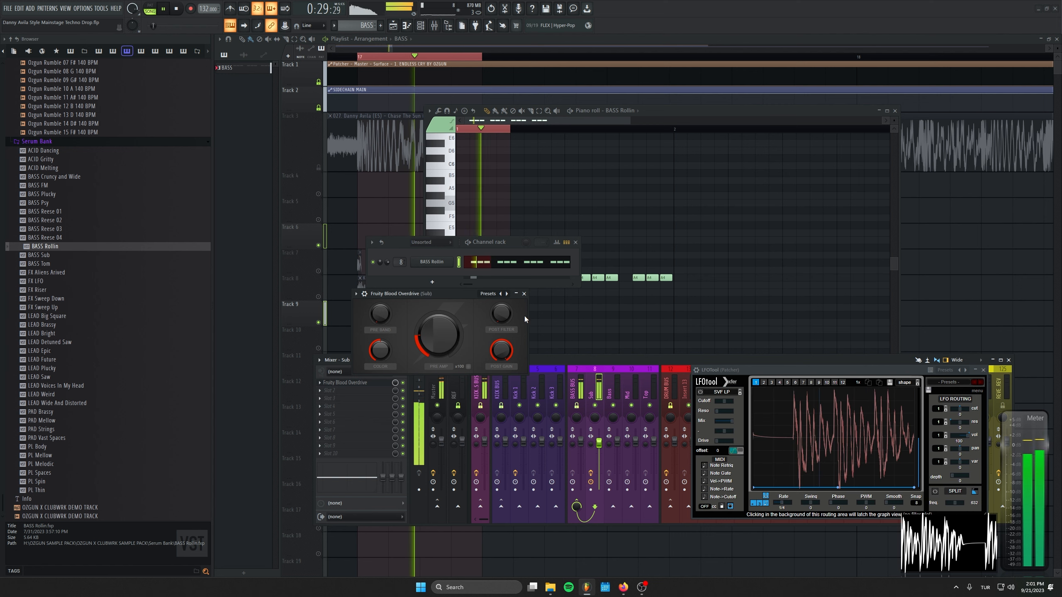
key(space)
key(Escape)
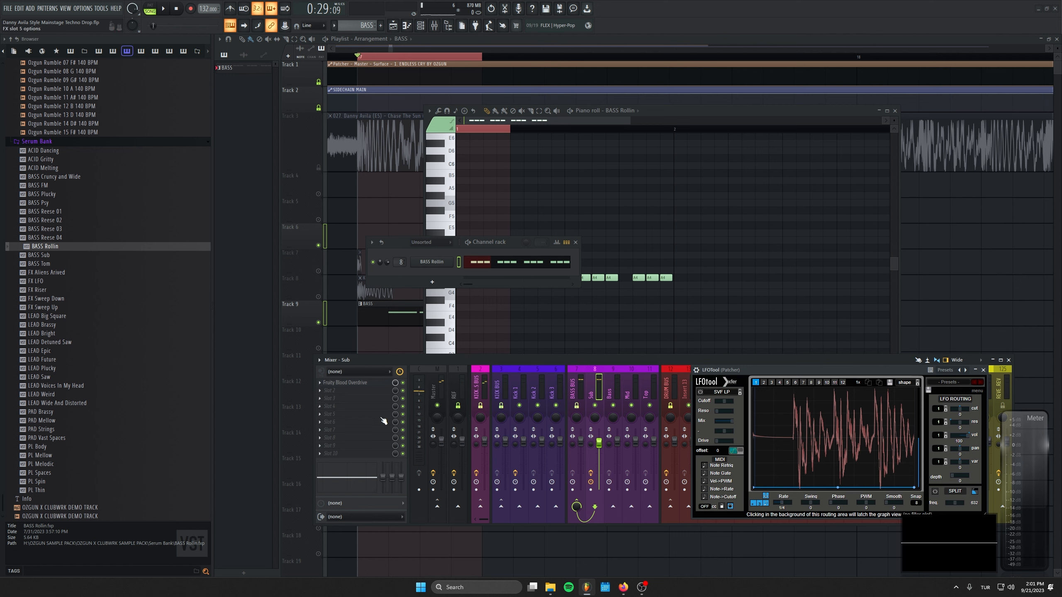
Load Fruity Limiter in the Sub track's last slot in compressor mode with sidechain from Kick 1, and play the bass
click(579, 166)
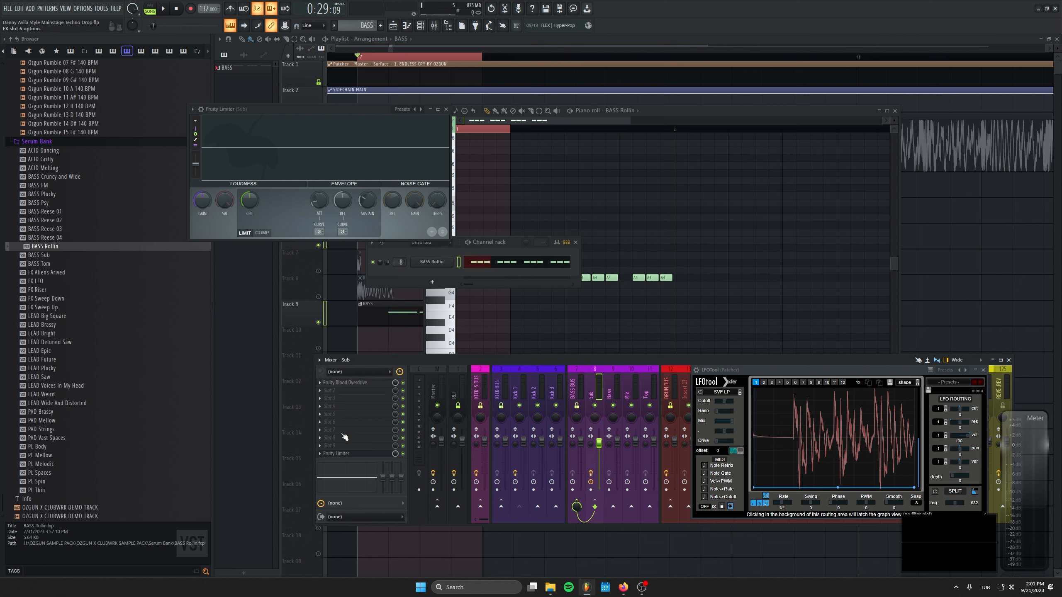
drag(321, 111, 422, 214)
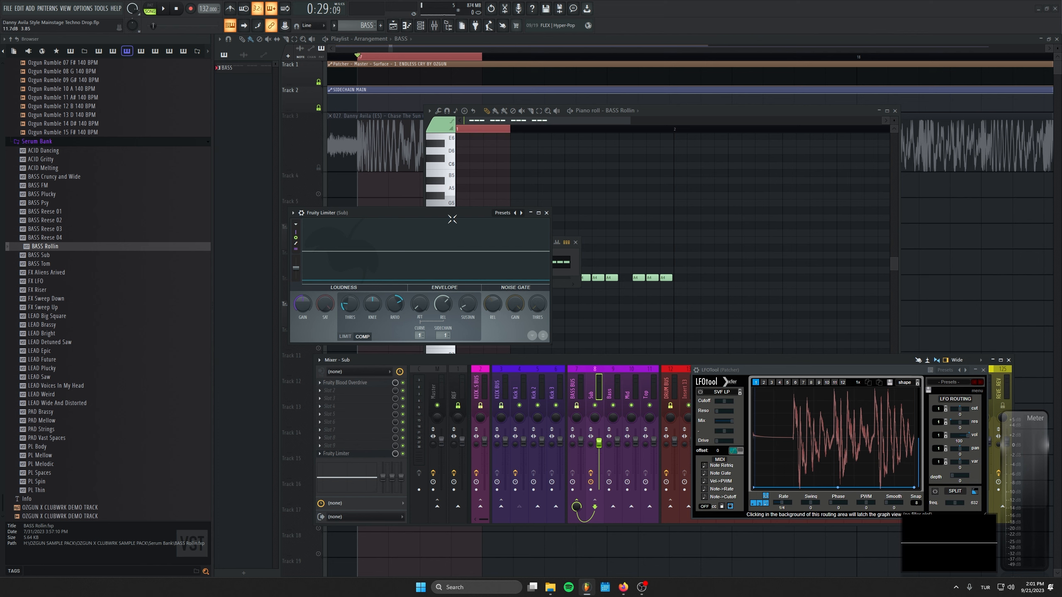
drag(444, 213, 491, 205)
key(space)
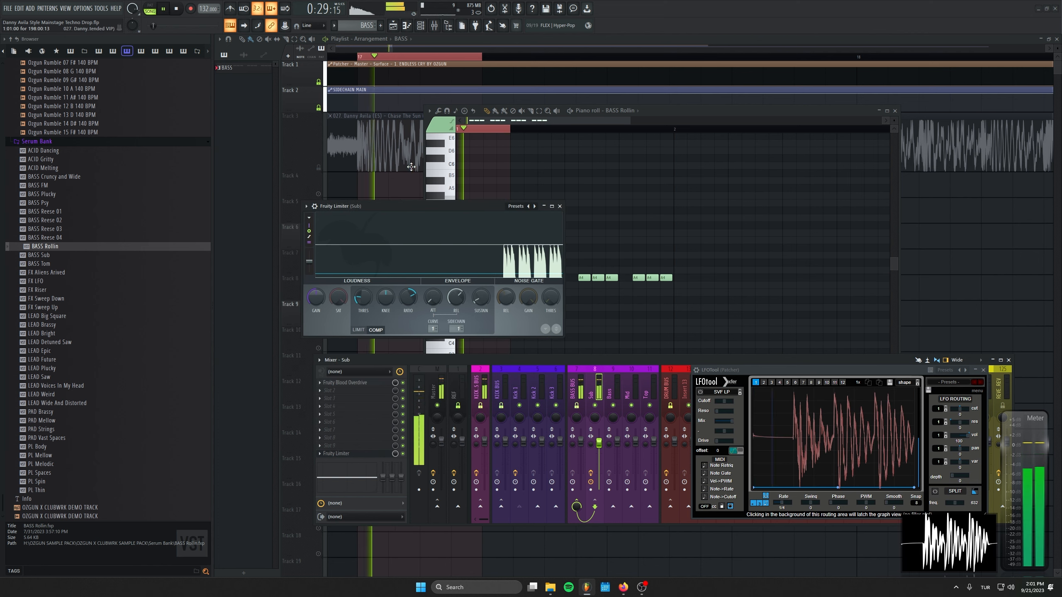
drag(363, 207, 463, 206)
Unmute Kick 12 A on Track 8 and route its audio clip to the Kick 1 mixer track
scroll(353, 272, down, 1)
click(319, 271)
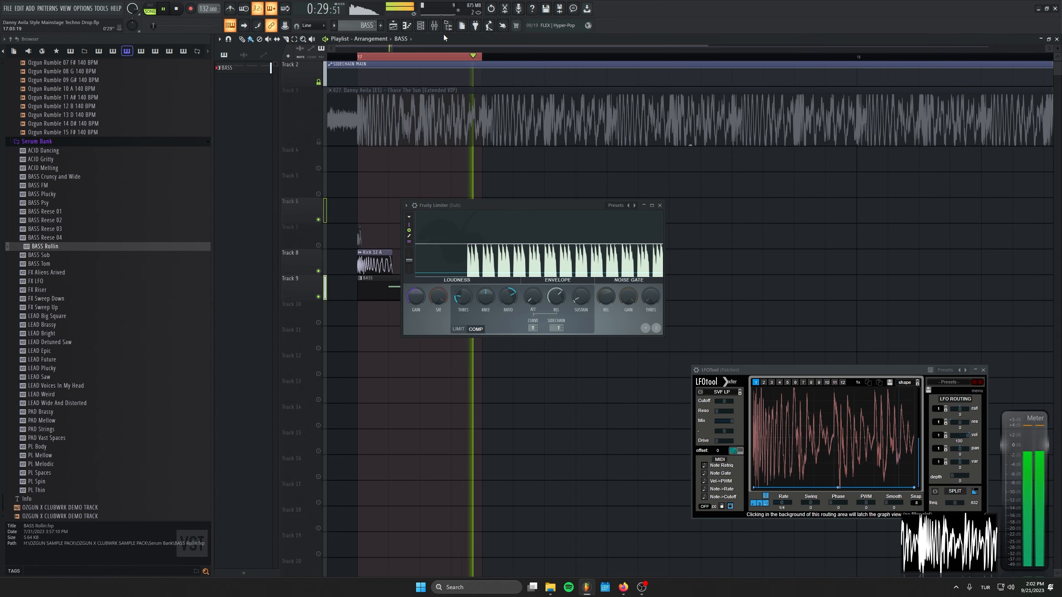
key(space)
double_click(382, 260)
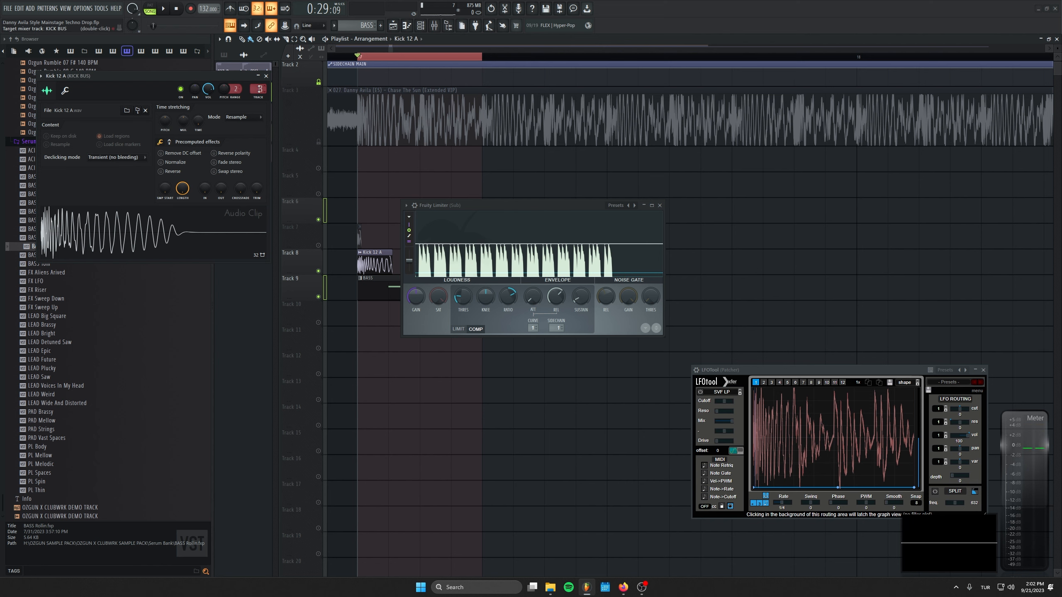
double_click(259, 88)
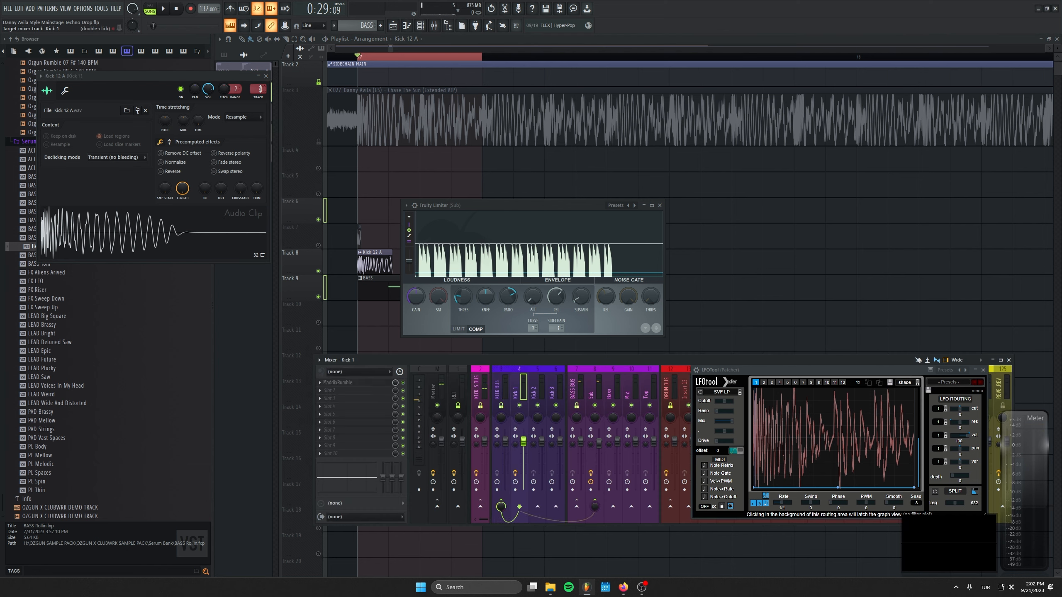
Adjust the Sub limiter's compressor release time during playback, checking the kick and bass ducking in LFOTool
key(space)
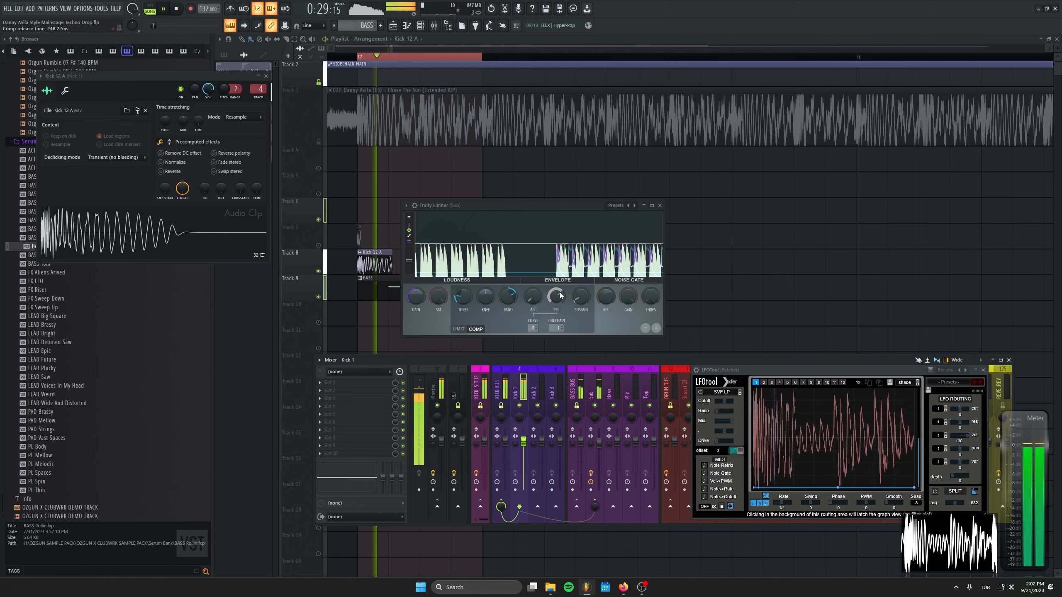
drag(769, 367, 785, 148)
key(space)
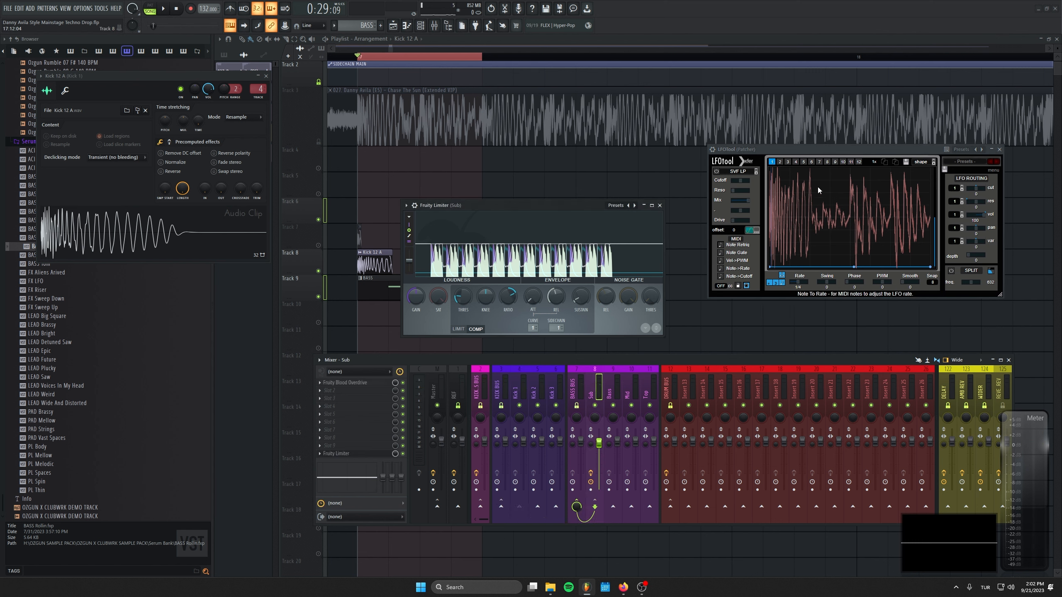
drag(804, 147, 765, 174)
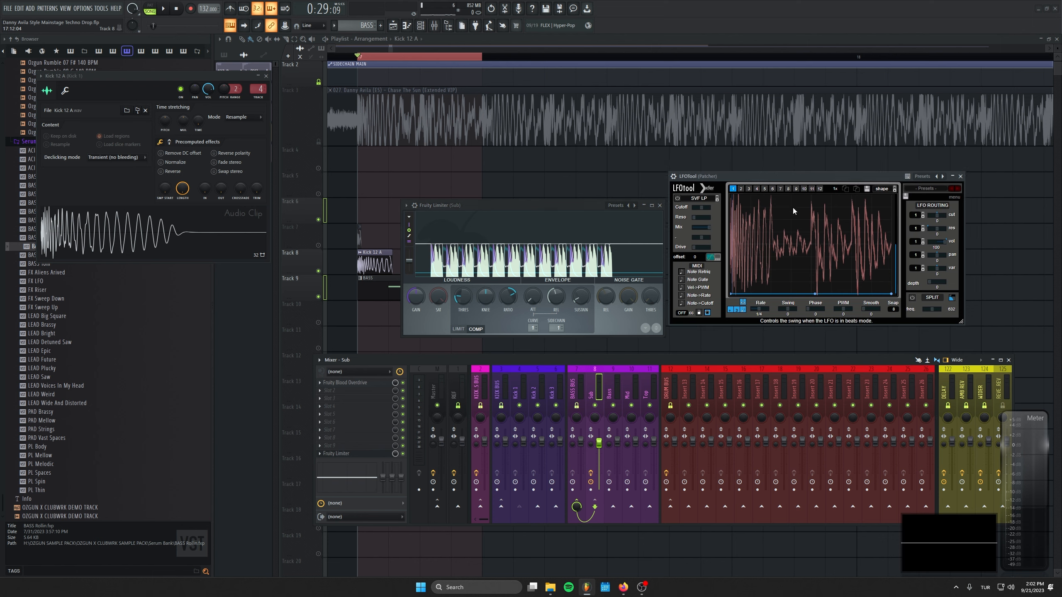
key(space)
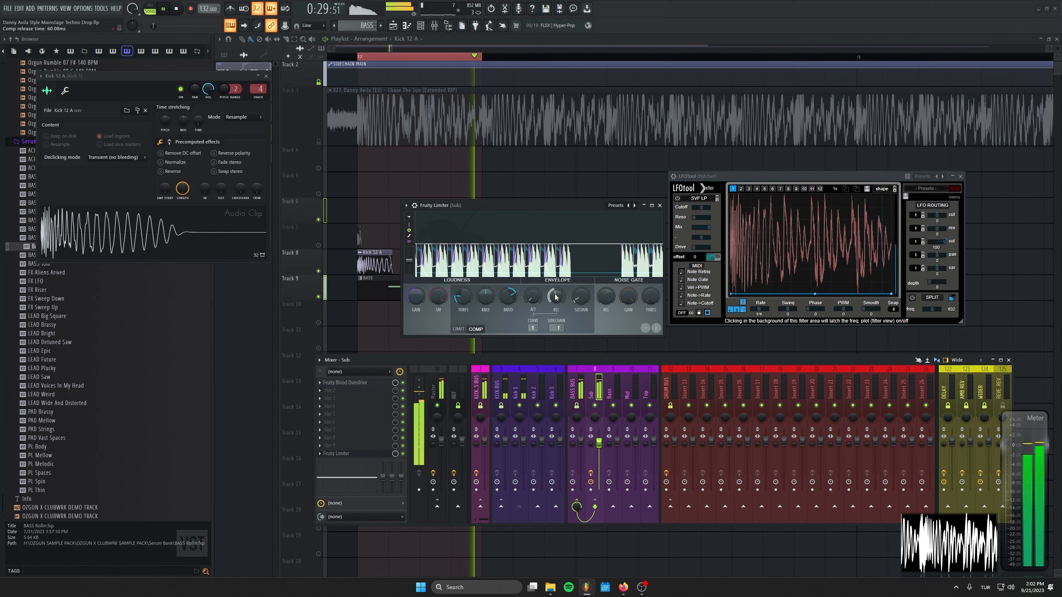
mouse_move(556, 296)
mouse_down()
mouse_move(556, 257)
mouse_move(556, 280)
mouse_up()
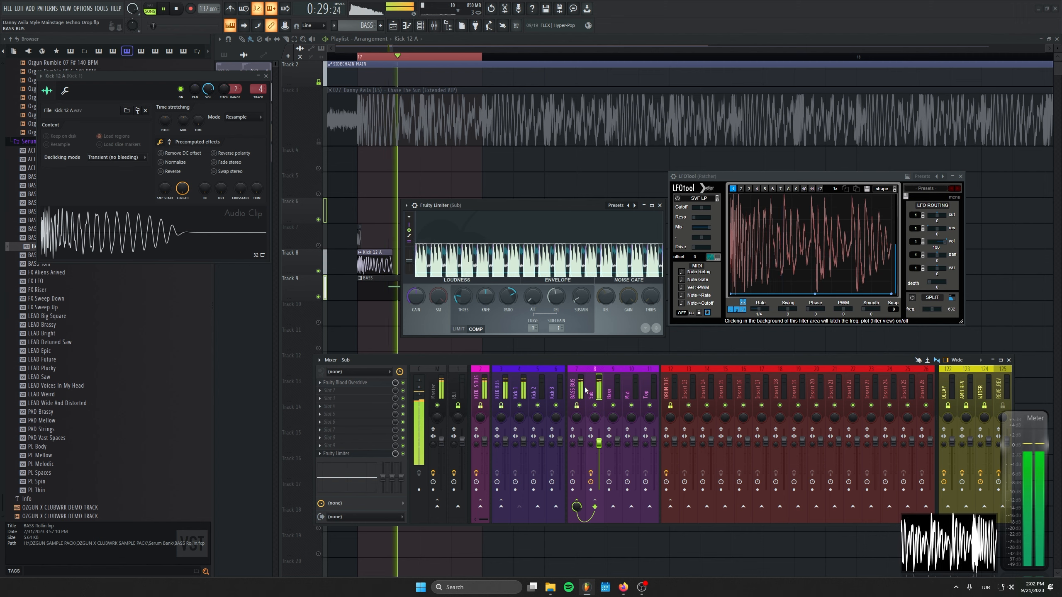
key(space)
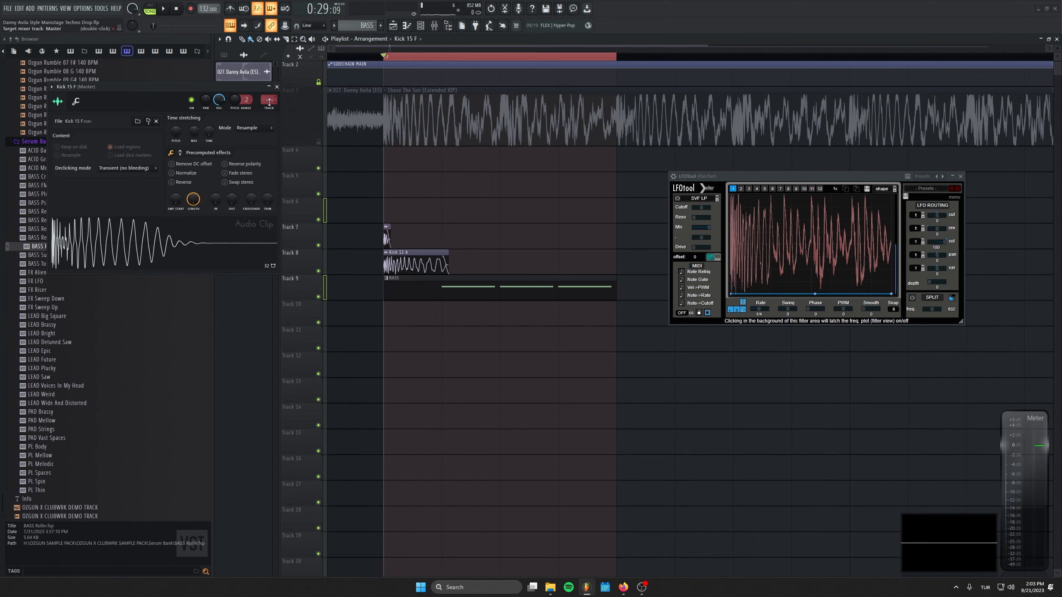
Route Kick 15 F to mixer track 5, rename that track Top Kick, and play the loop
scroll(269, 102, up, 3)
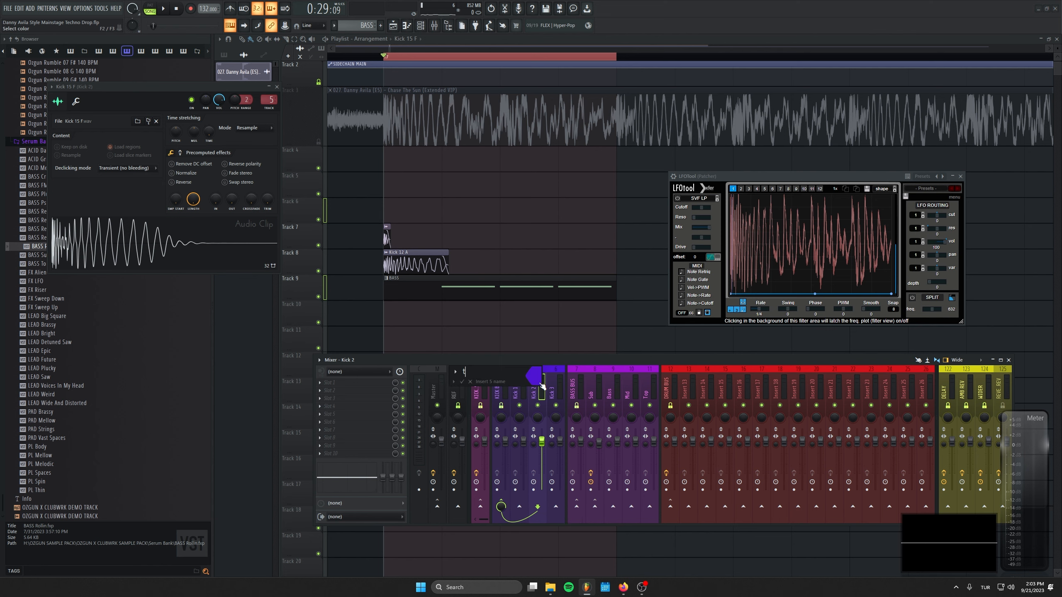
text(Top Kick)
key(Return)
key(space)
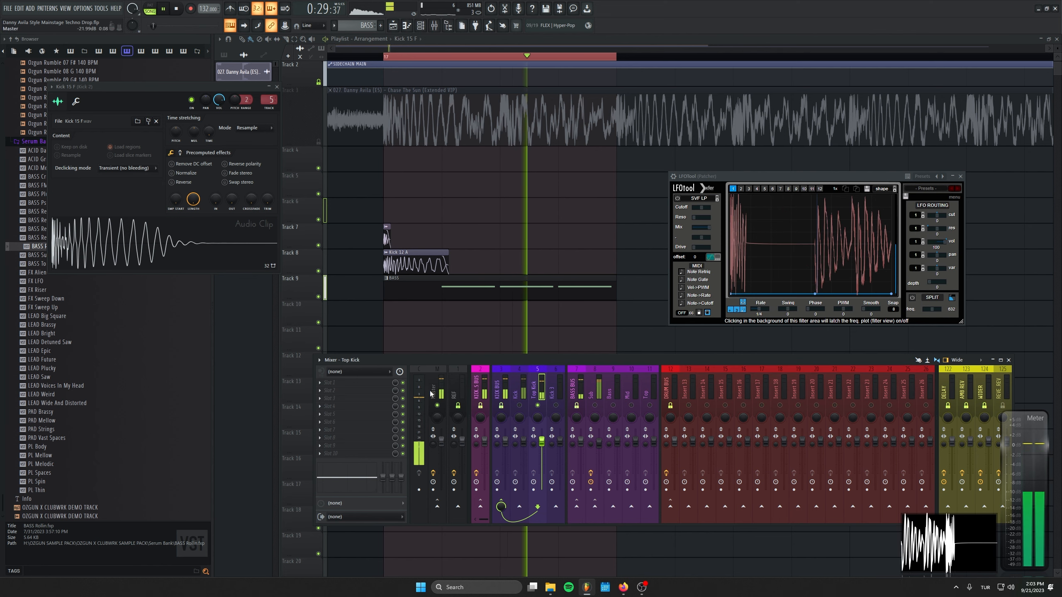
Insert Fruity Parametric EQ 2 on the Top Kick track and cut its low end with band 1
click(361, 383)
mouse_move(363, 391)
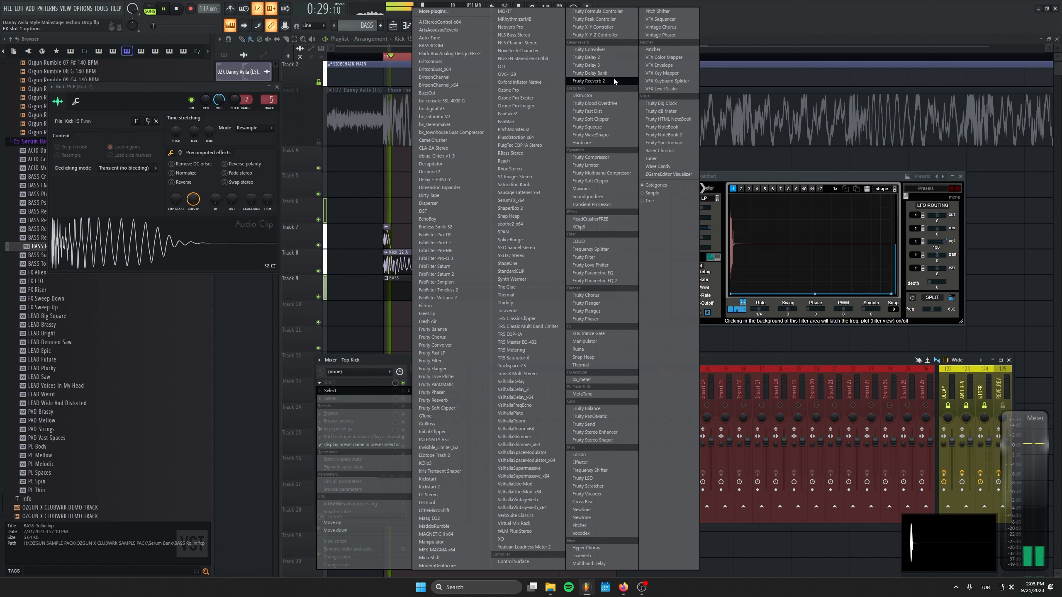
click(594, 281)
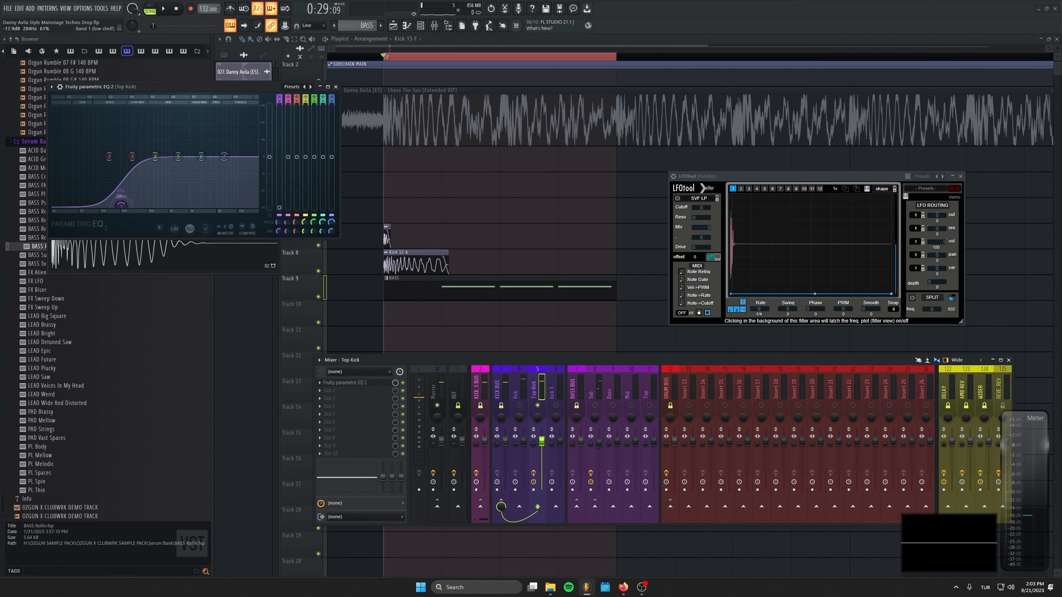
drag(132, 88, 380, 164)
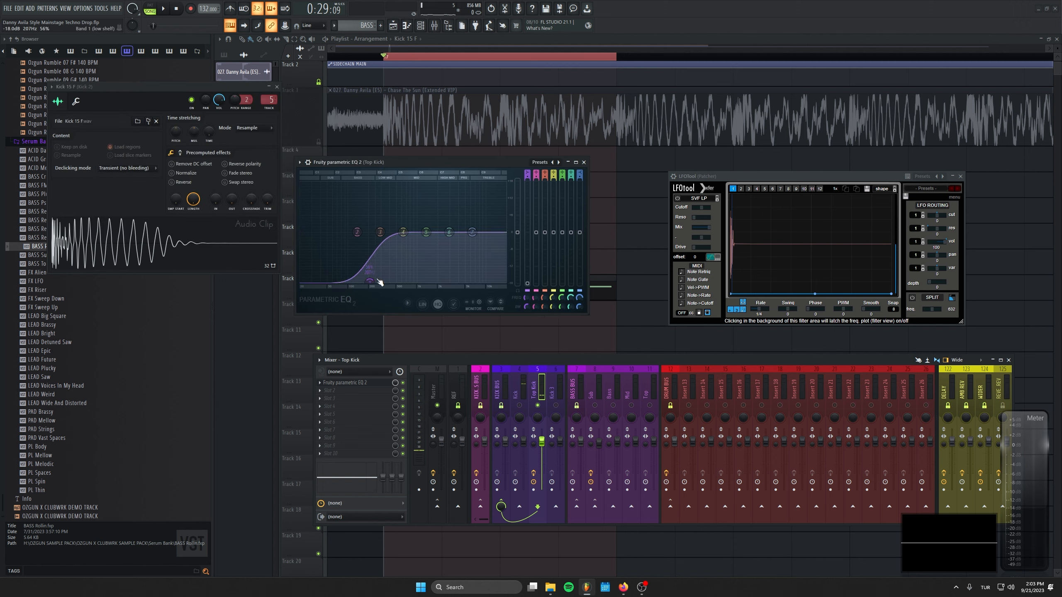
key(space)
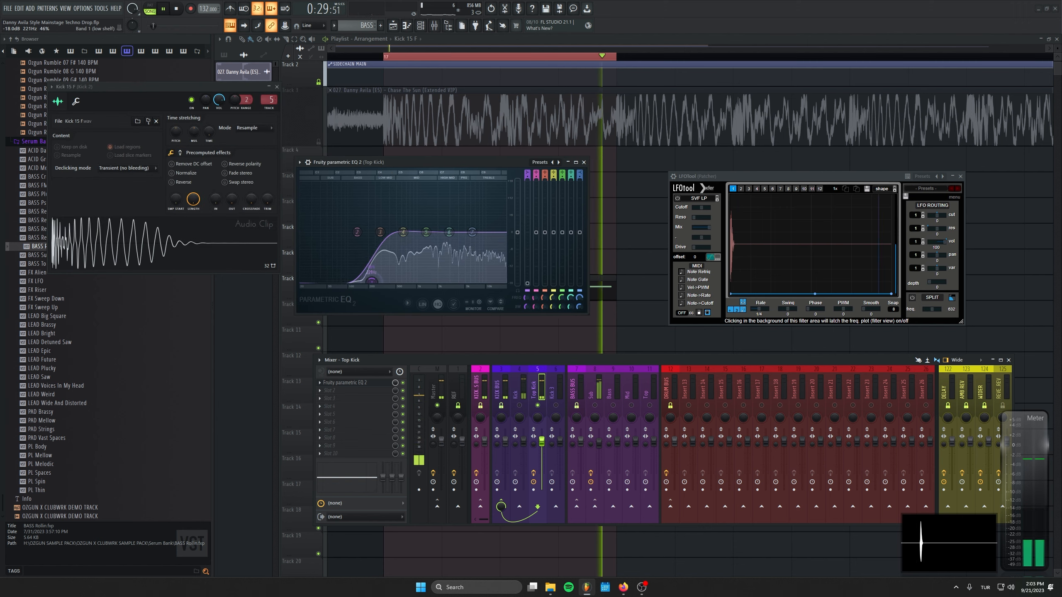
drag(376, 282, 381, 282)
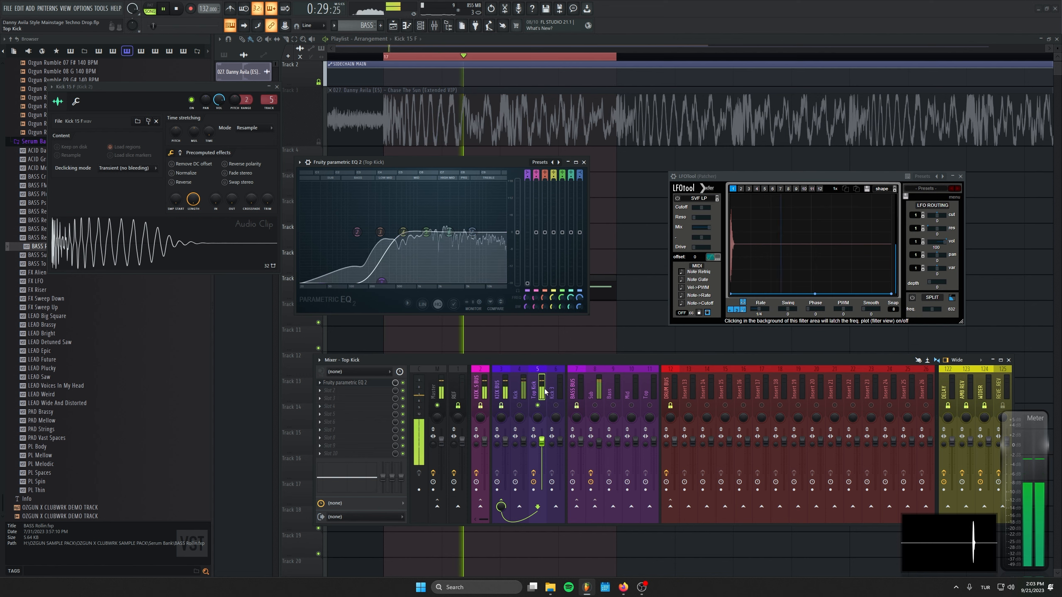
Compare the Kick and Top Kick layers by toggling their mutes during playback, and close the EQ
click(519, 405)
click(538, 406)
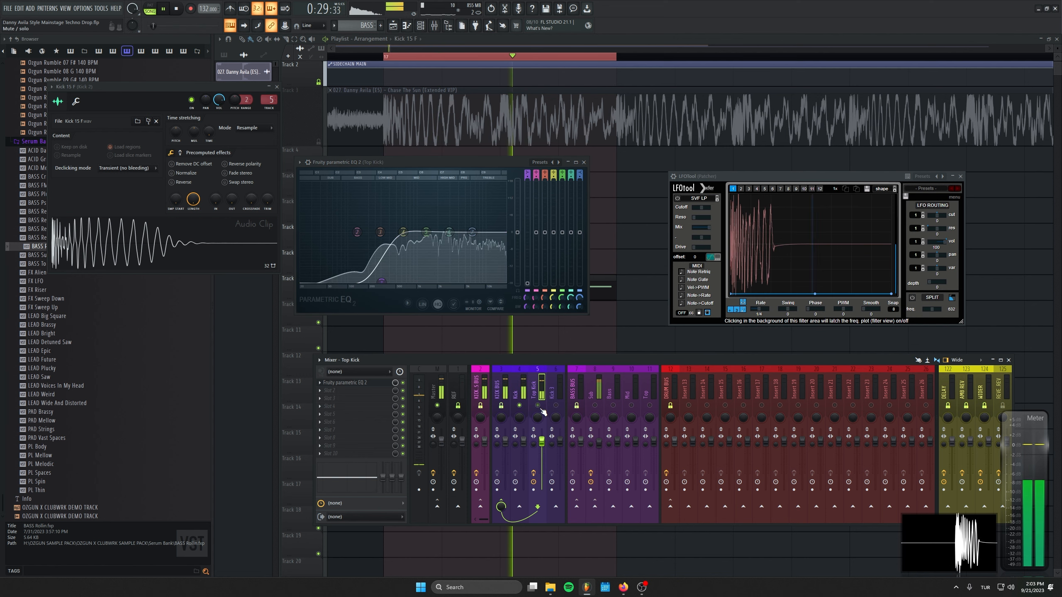
click(584, 163)
right_click(547, 201)
key(space)
Duplicate the one-beat kick and bass clips from bar 17 into eight consecutive repeats, move LFOTool clear, and select all the repeats
alt+scroll(528, 281, down, 2)
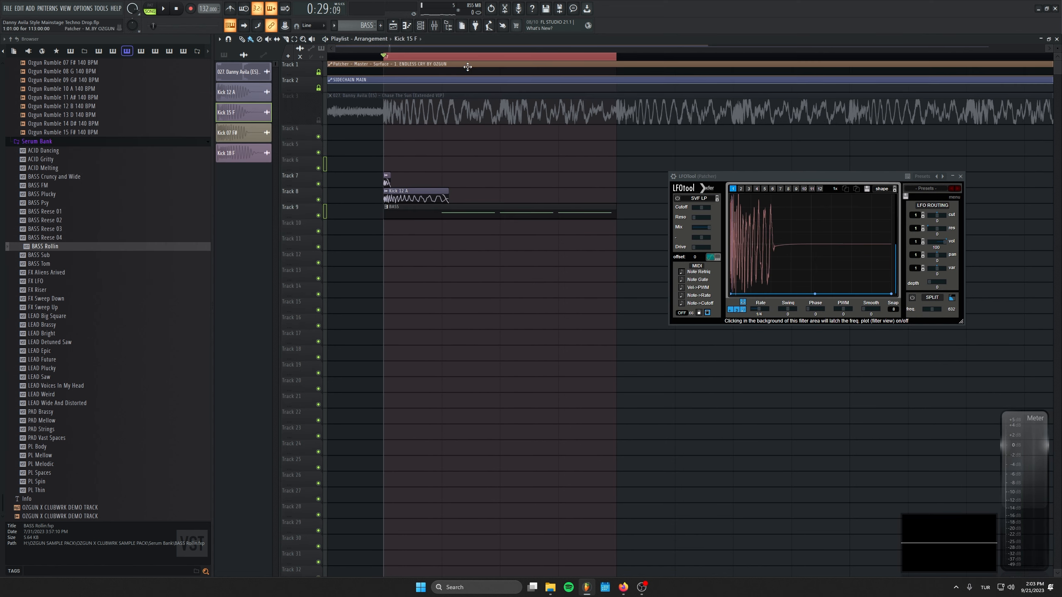
drag(408, 210, 506, 210)
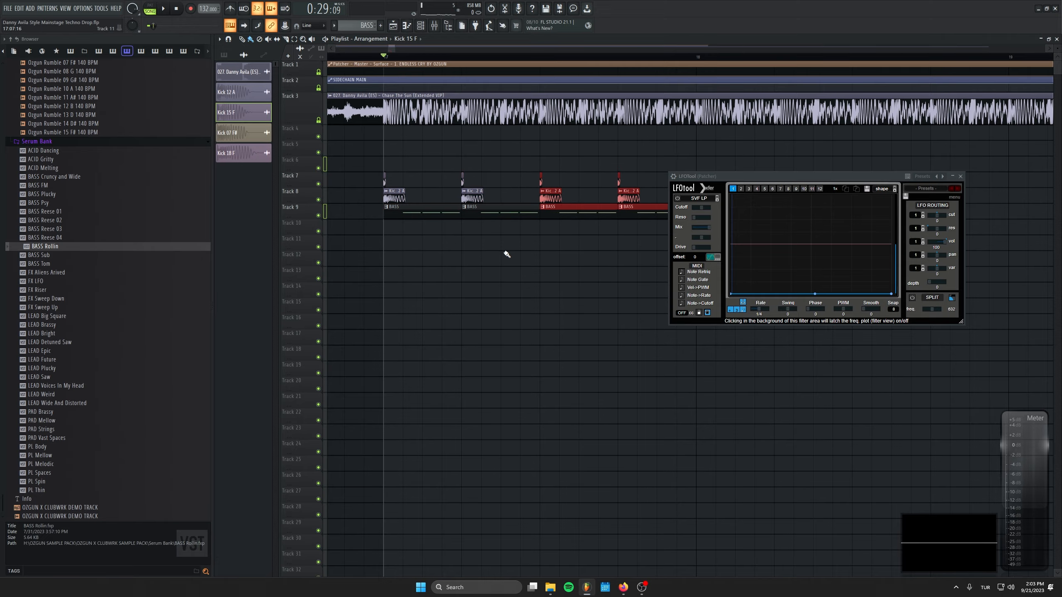
ctrl+scroll(388, 251, down, 3)
ctrl+drag(540, 172, 351, 249)
shift+drag(421, 211, 544, 211)
drag(753, 176, 716, 345)
ctrl+drag(718, 172, 364, 276)
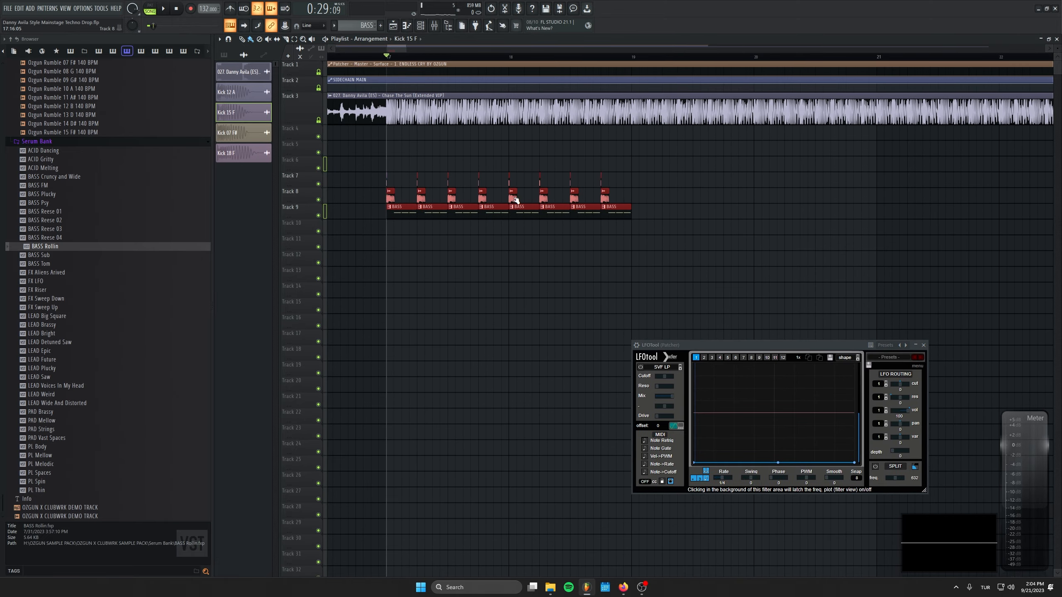
ctrl+scroll(467, 254, down, 8)
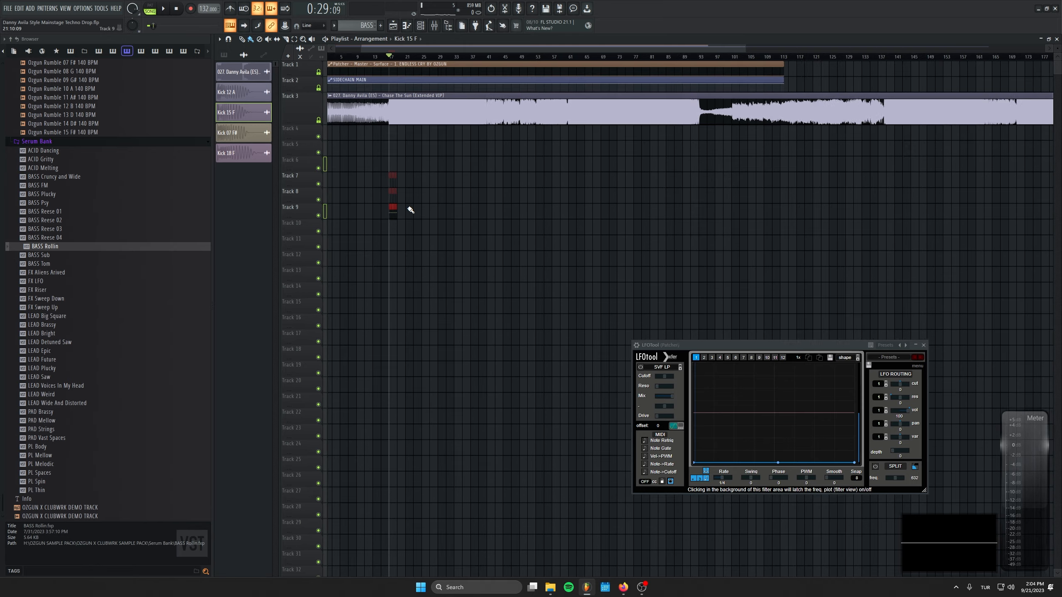
Keep duplicating the kick and bass clips until the groove fills 16 bars from bar 17 to bar 33
ctrl+scroll(411, 210, up, 8)
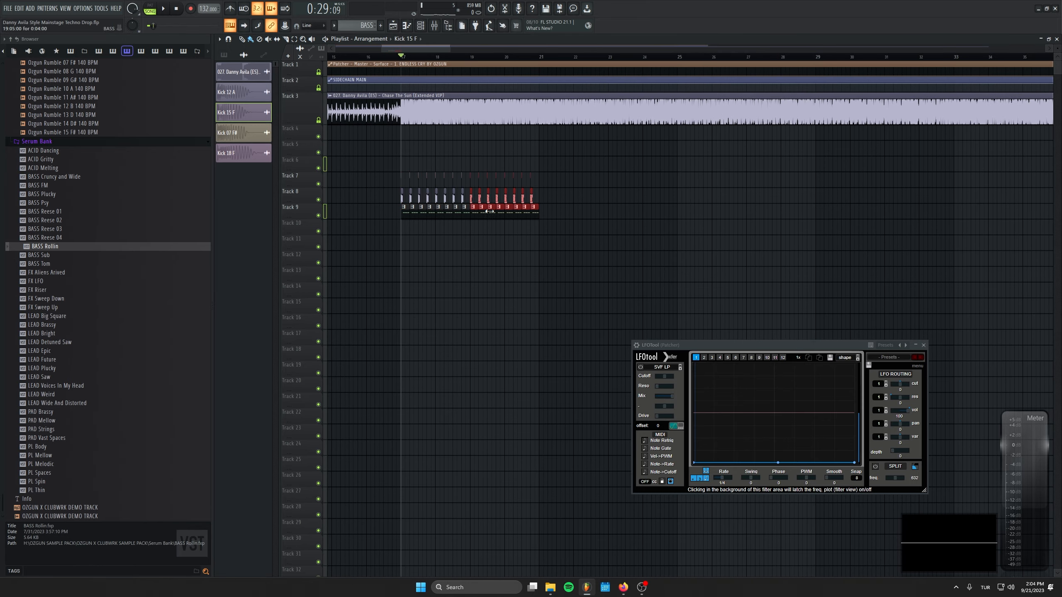
ctrl+drag(597, 162, 368, 215)
shift+drag(492, 211, 773, 226)
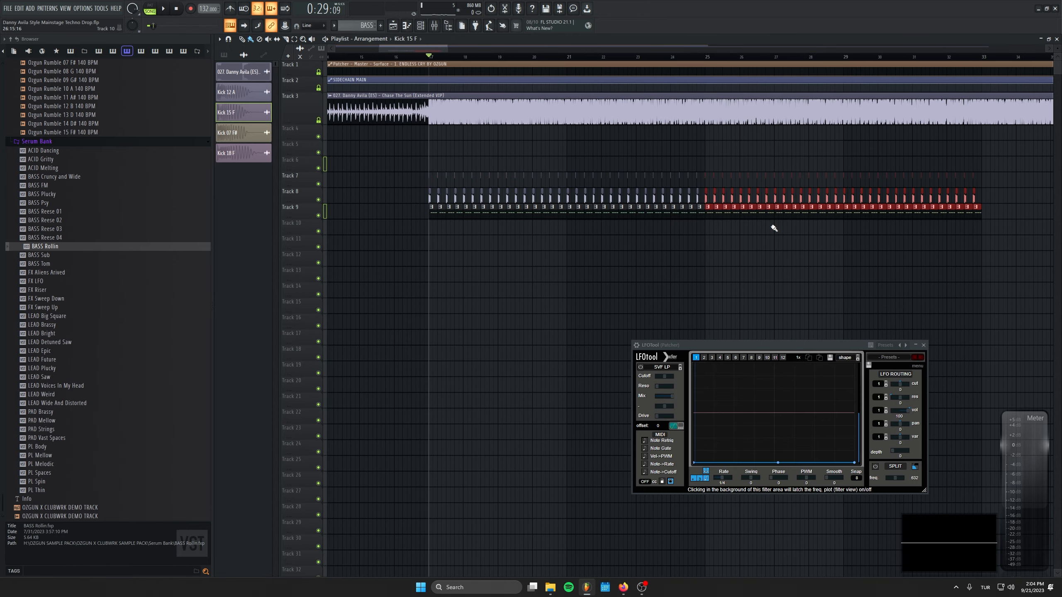
ctrl+scroll(606, 213, down, 1)
click(771, 274)
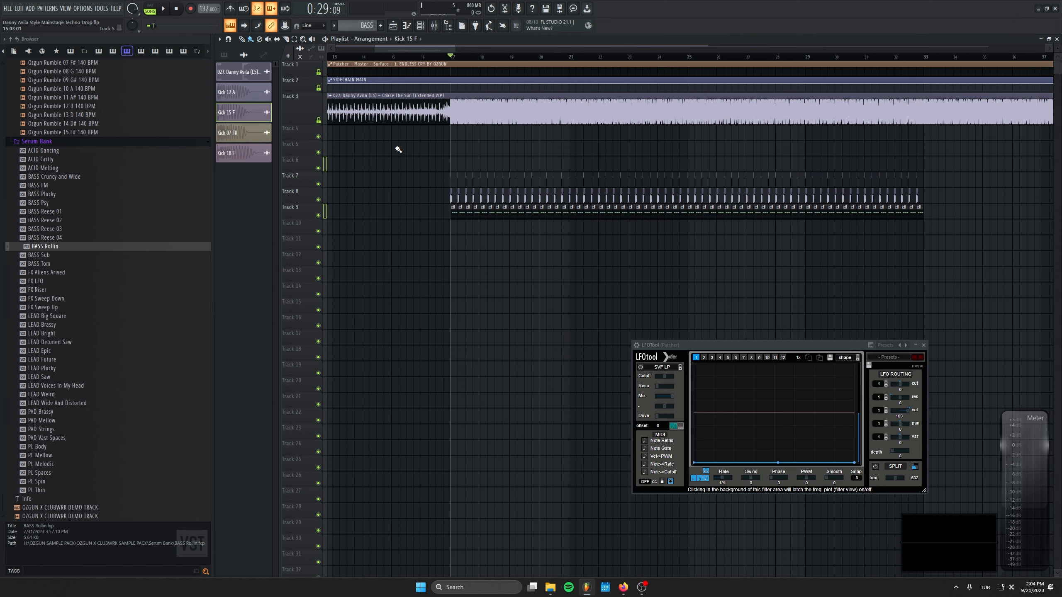
Move all the kick and bass clips so they start at bar 61, and mute the reference song on Track 3
drag(563, 182, 450, 253)
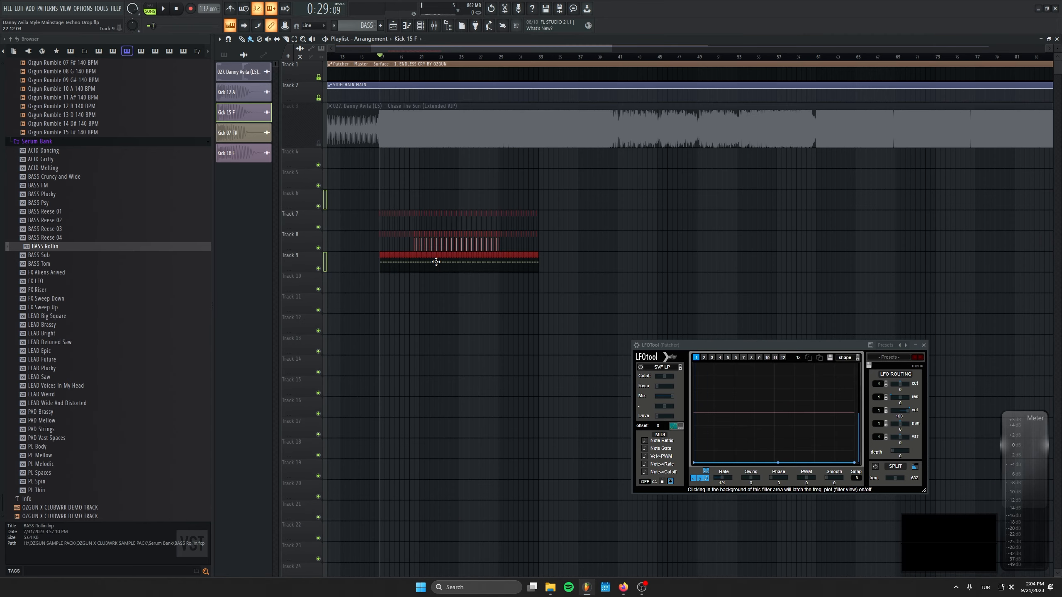
drag(436, 262, 792, 256)
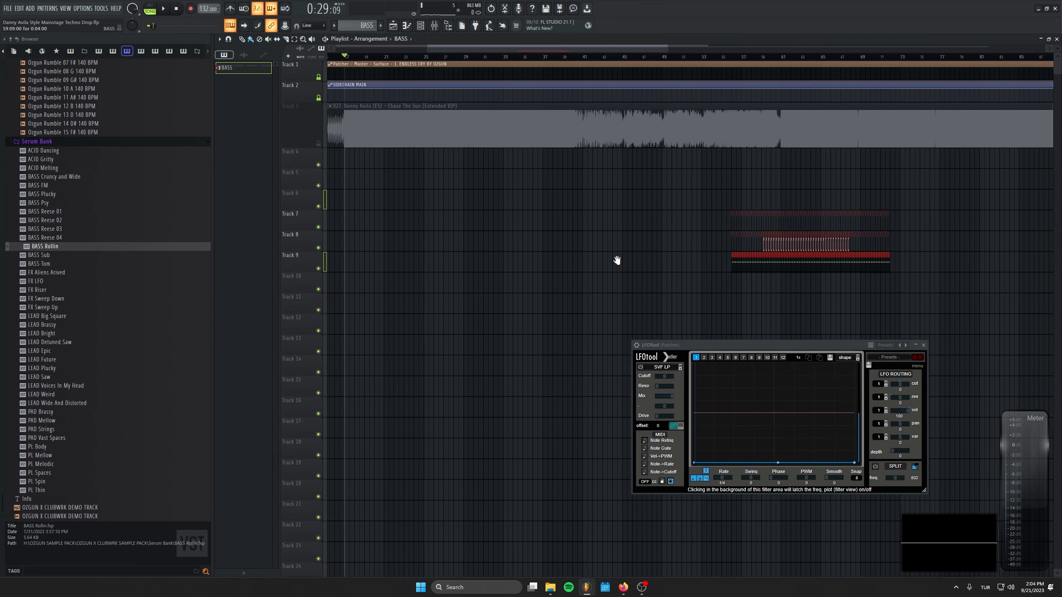
scroll(490, 257, right, 5)
ctrl+scroll(487, 257, up, 3)
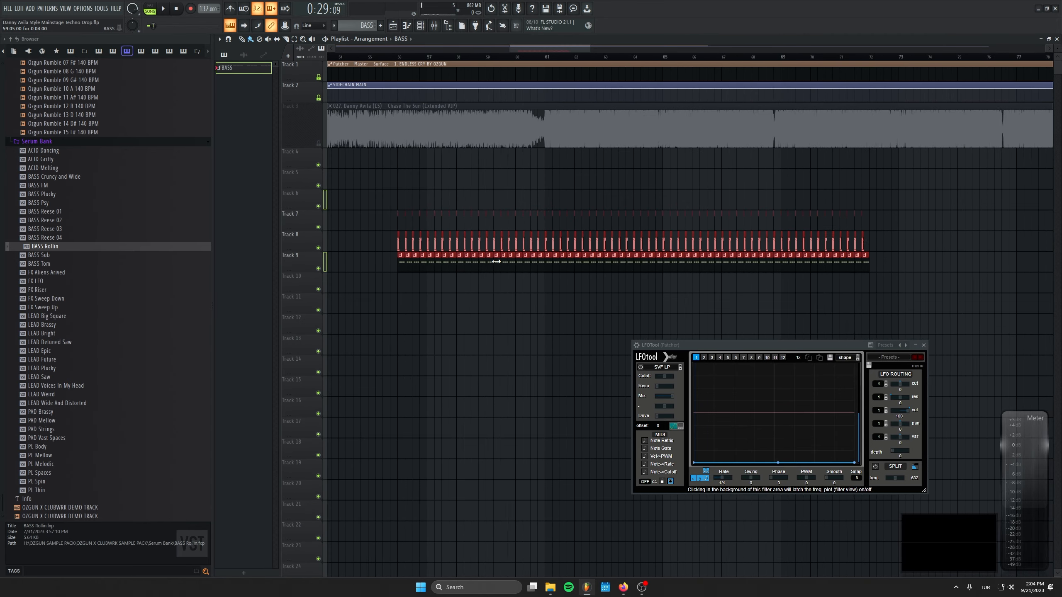
drag(493, 256, 666, 271)
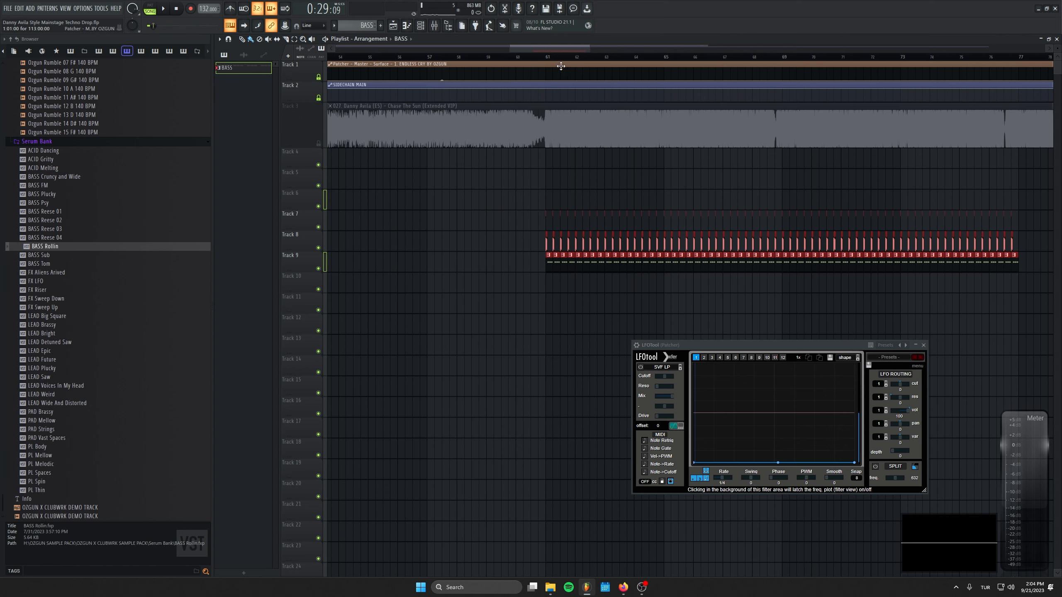
click(548, 58)
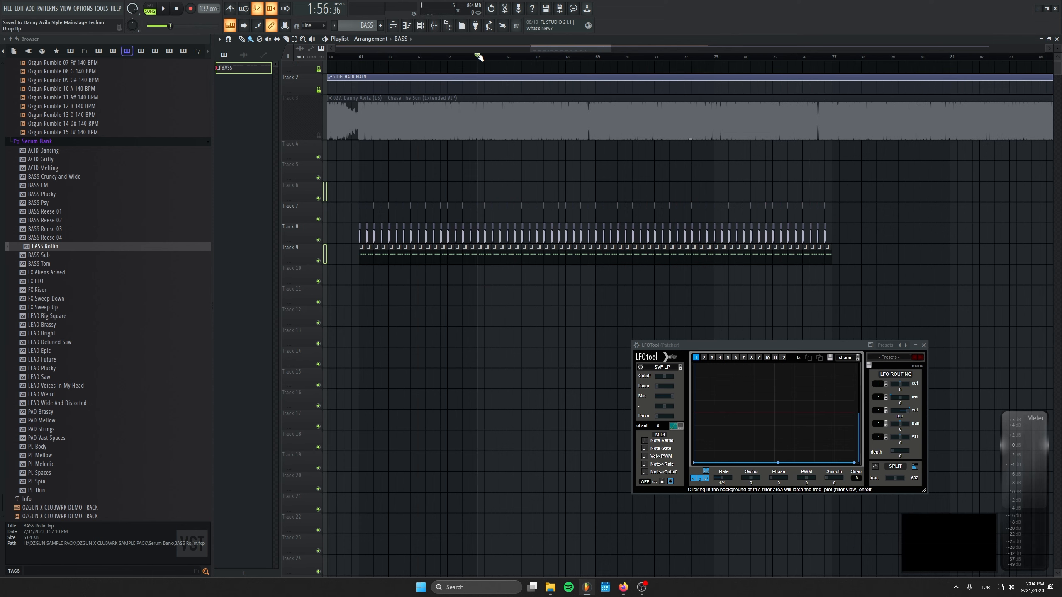
Add a time marker named Drop at bar 61 of the playlist
scroll(113, 200, up, 20)
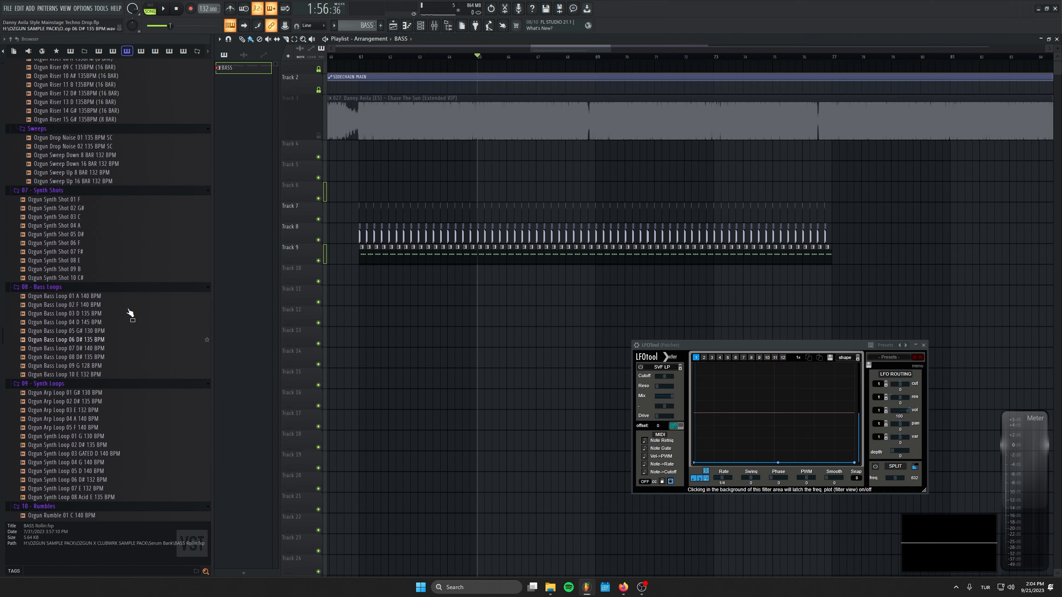
scroll(79, 267, up, 20)
click(364, 57)
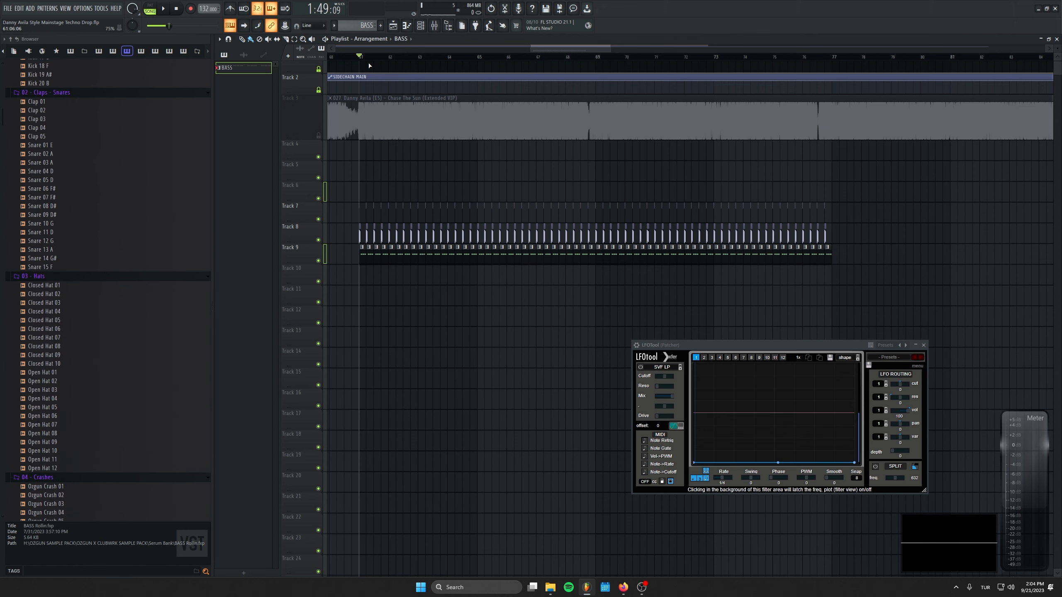
key(alt+t)
text(Drop)
key(Return)
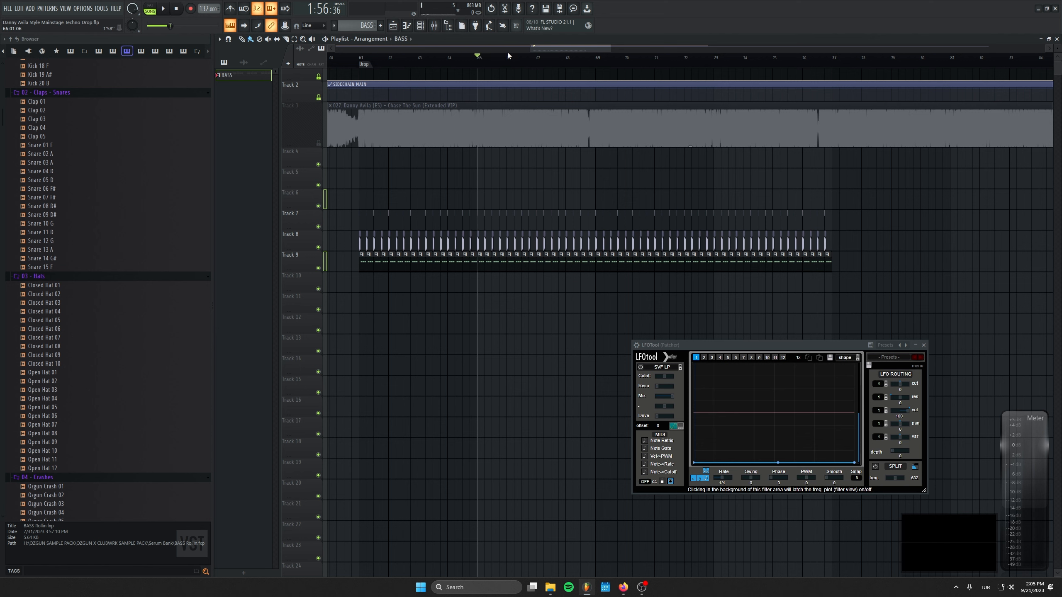
Build a HATS pattern with Closed Hat 04 on the offbeats, place it on Track 10 at bar 65, and play it
scroll(102, 203, down, 5)
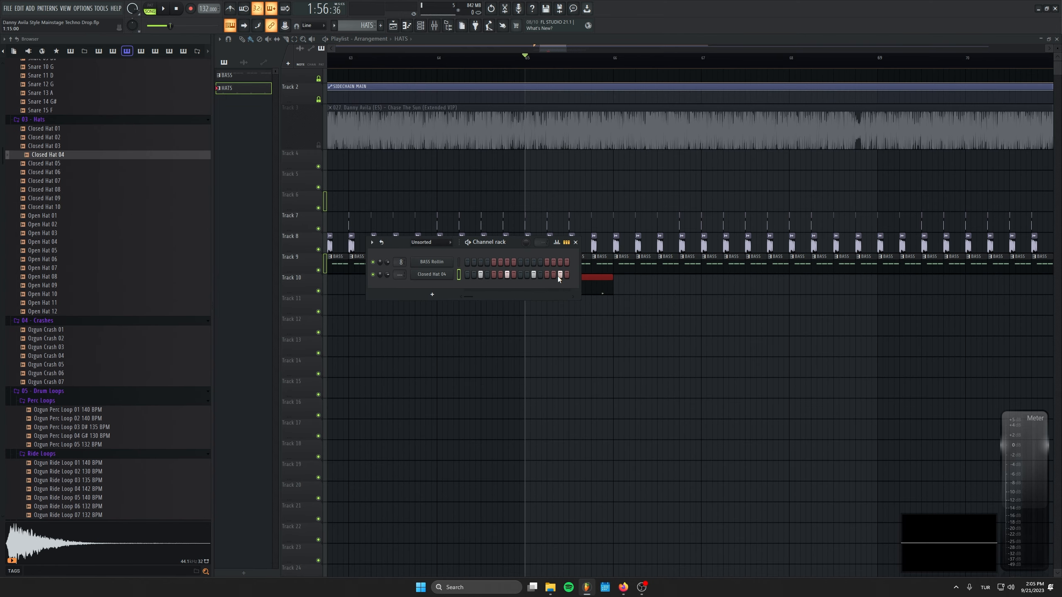
key(space)
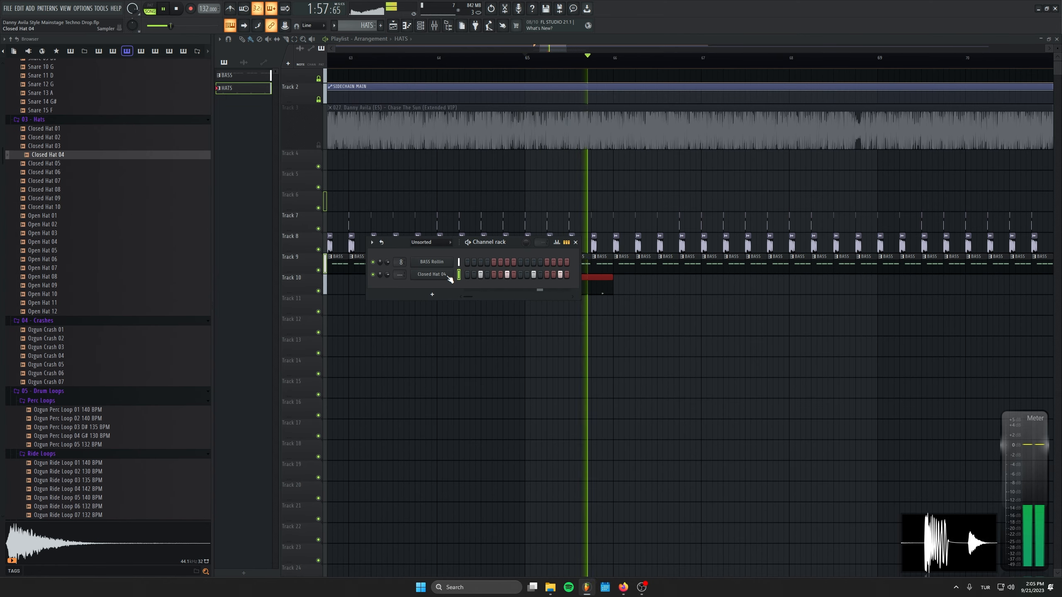
key(space)
Audition other closed hats against the groove and with Track 10 soloed, replacing the hat sample with Closed Hat 09
click(53, 148)
click(53, 140)
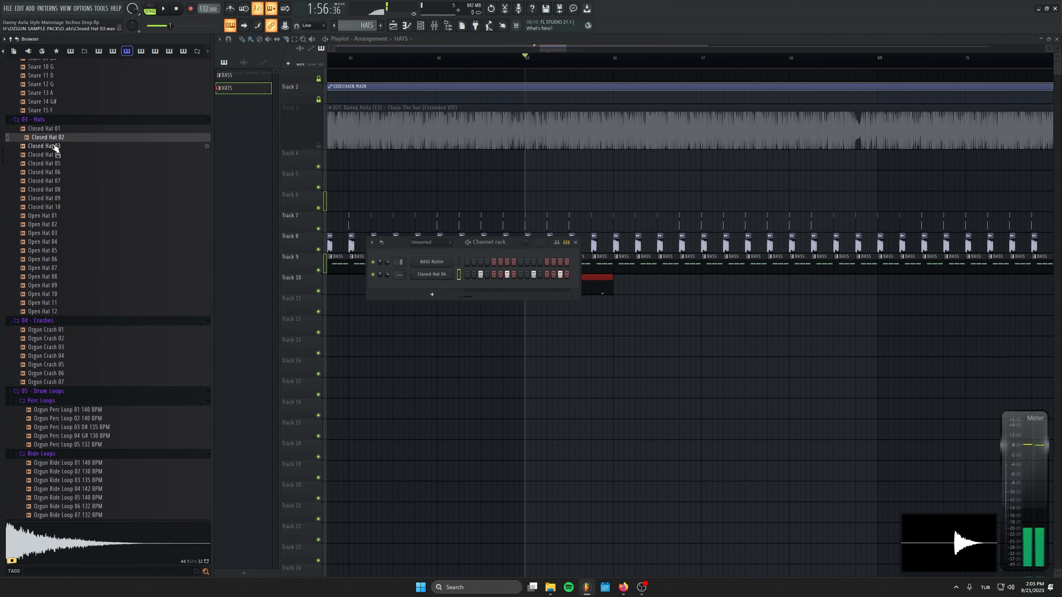
click(54, 146)
middle_click(54, 146)
key(space)
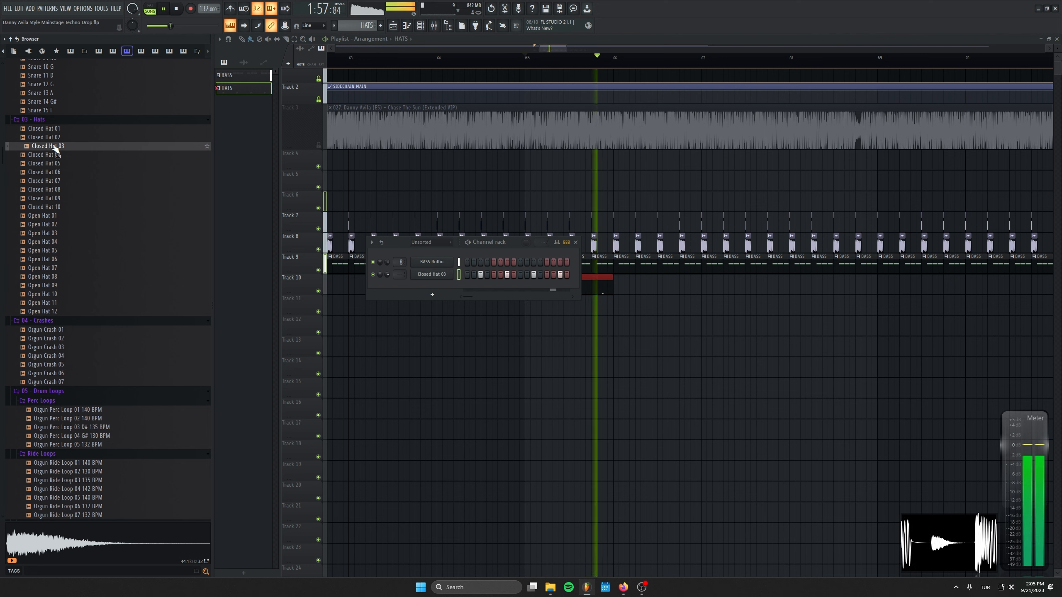
middle_click(60, 204)
middle_click(62, 201)
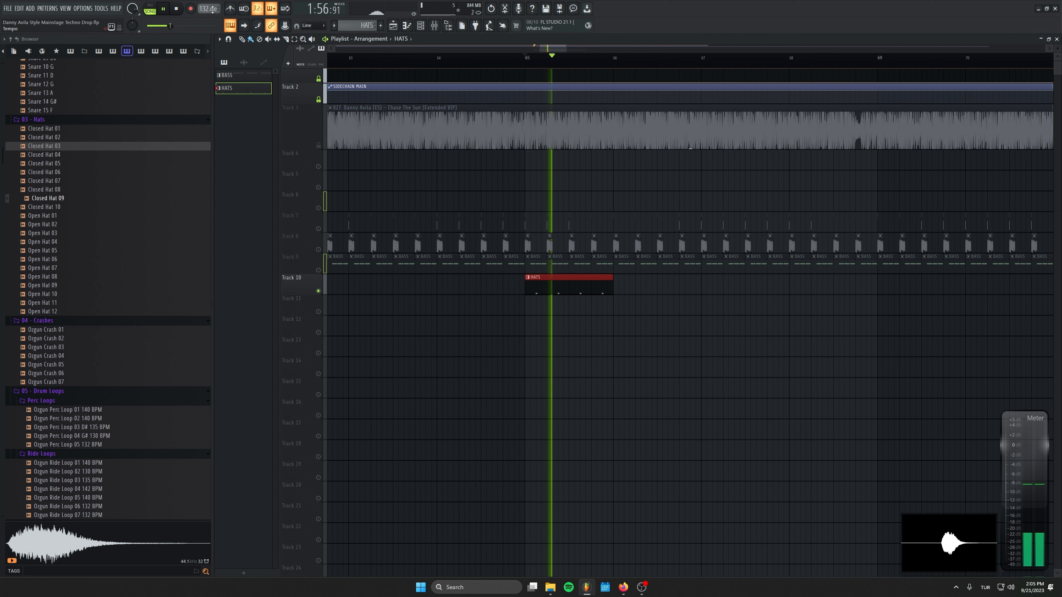
key(l)
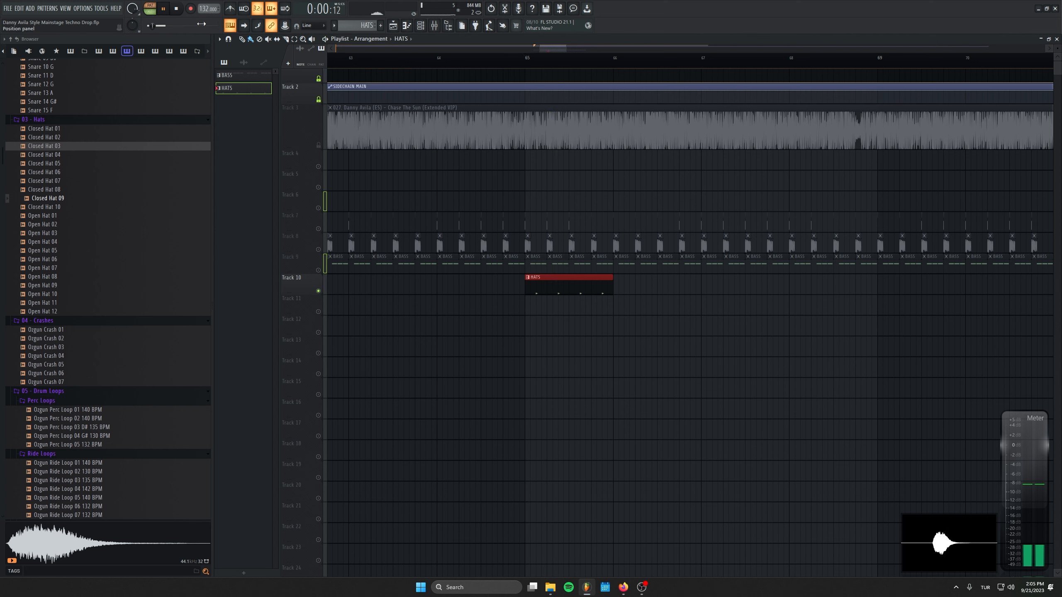
key(space)
Create a new pattern named ROLL with Closed Hat 02 on all 16 steps, and play it
key(F6)
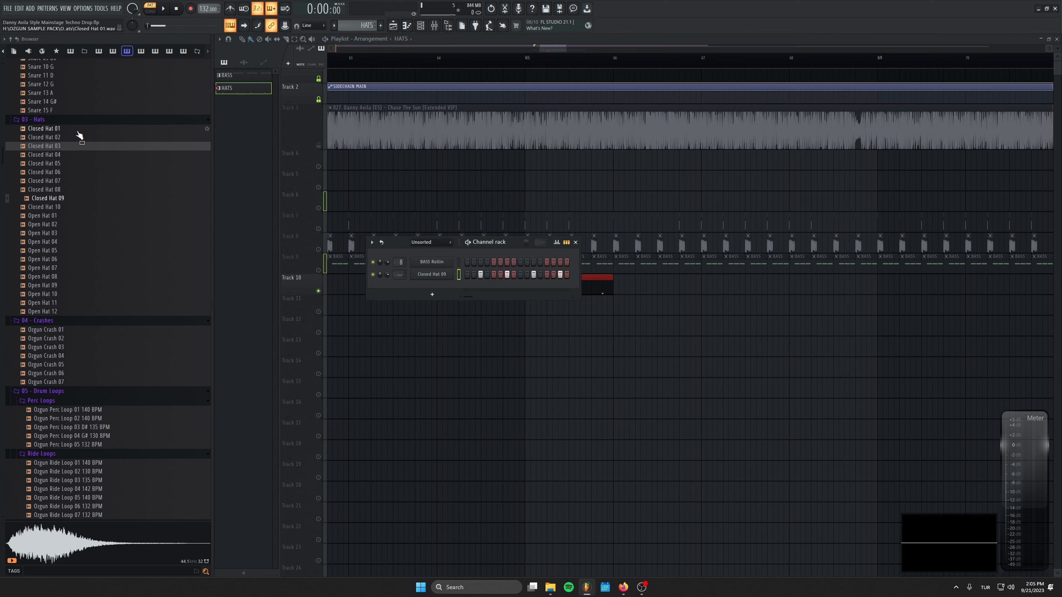
click(380, 26)
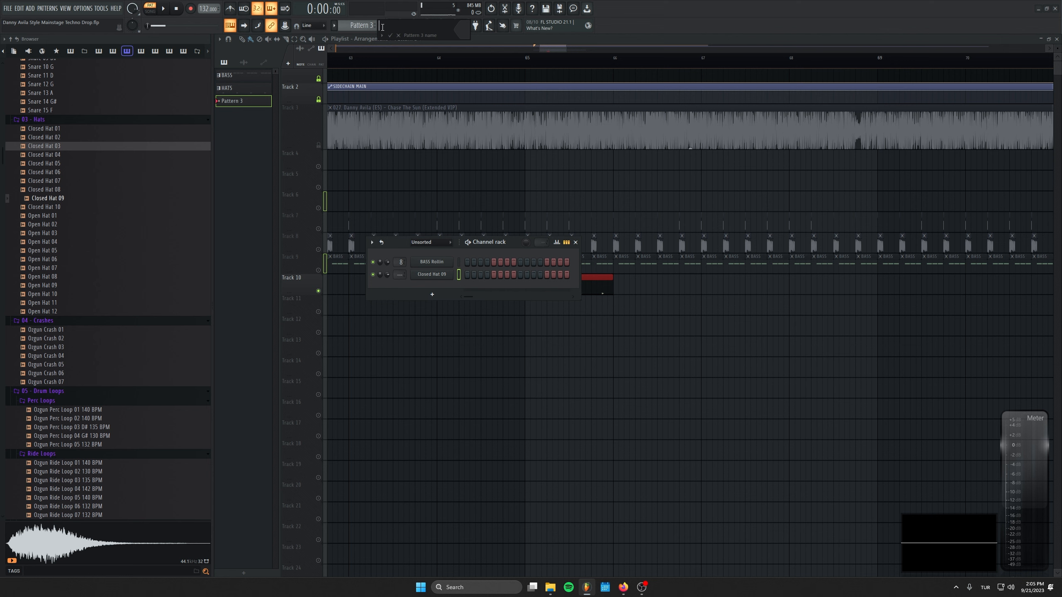
click(47, 131)
drag(47, 137, 552, 291)
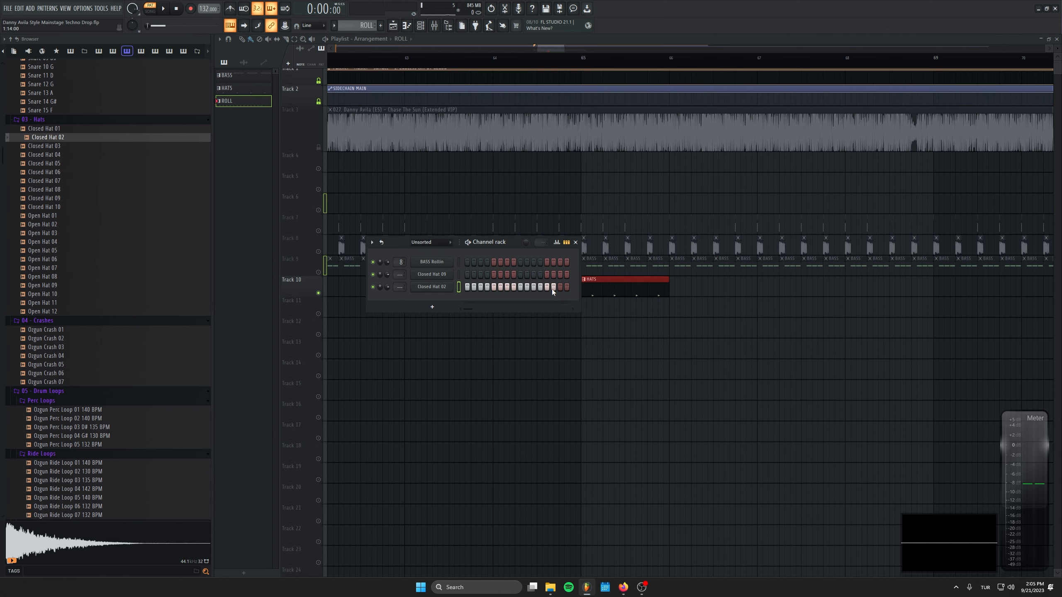
click(162, 9)
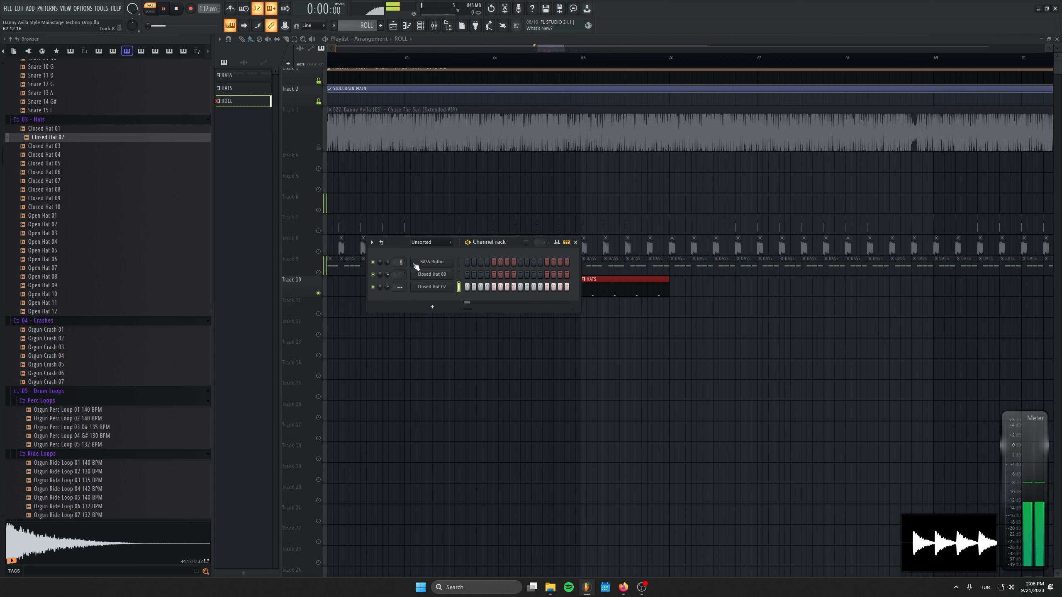
Enable the volume envelope on Closed Hat 02, shorten its decay, and audition the roll
click(434, 287)
drag(133, 59, 441, 316)
key(space)
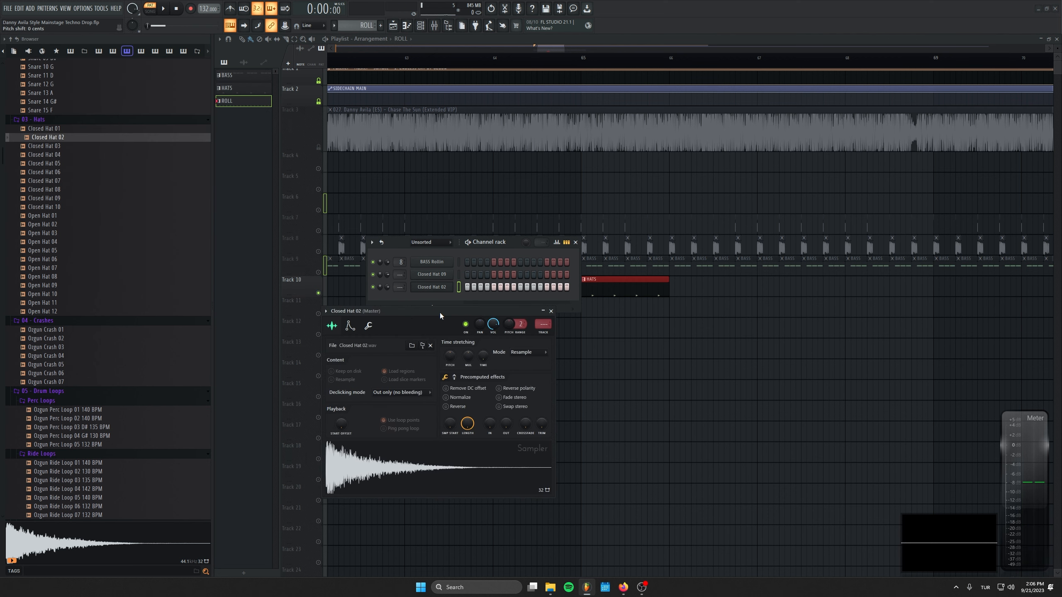
click(351, 326)
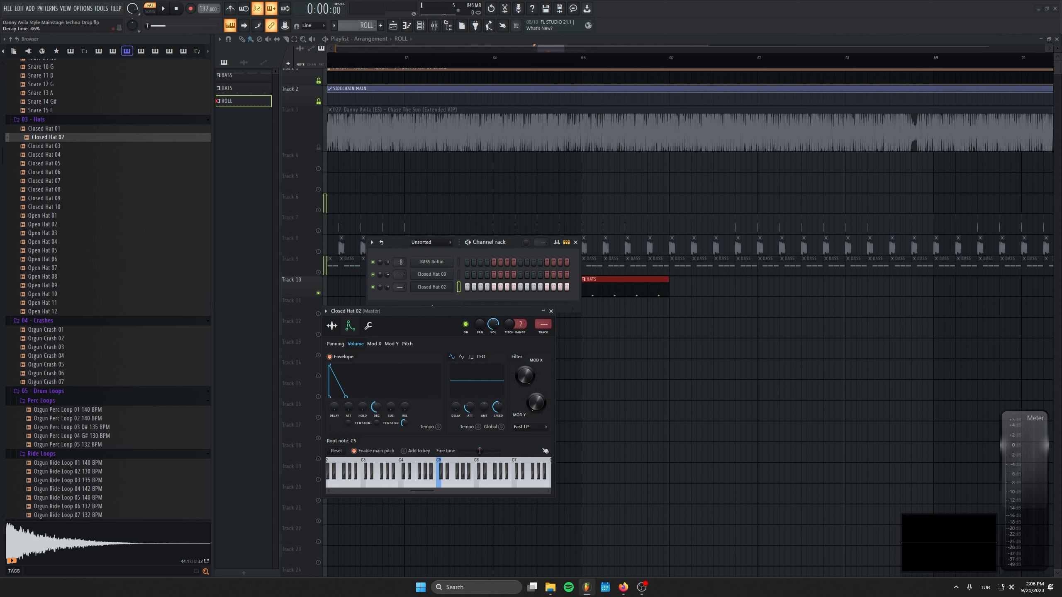
key(space)
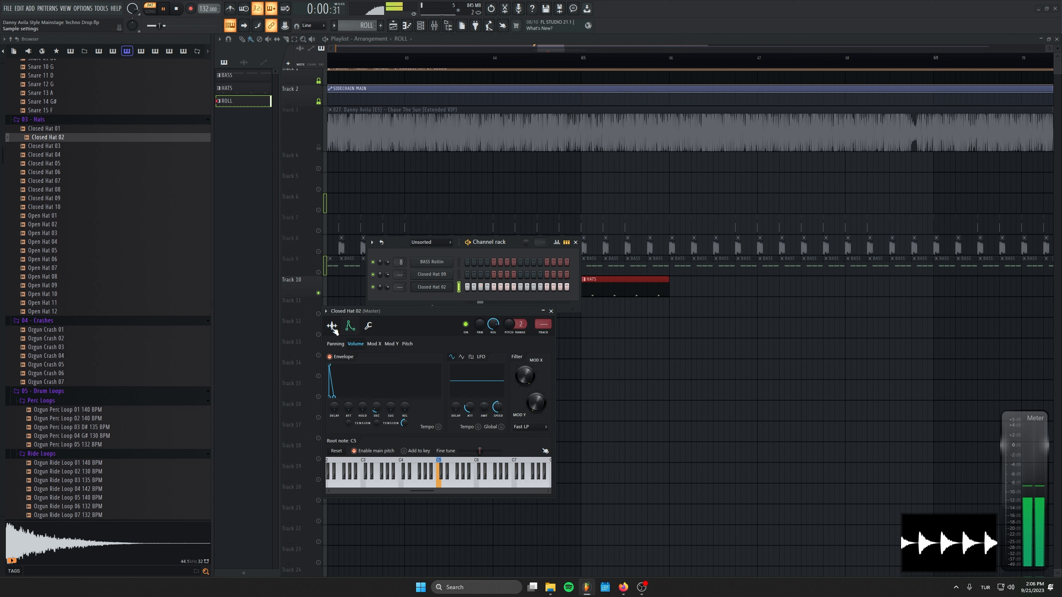
key(space)
Make Closed Hat 02 cut itself when retriggered, replay the roll, and close the sampler settings
click(369, 327)
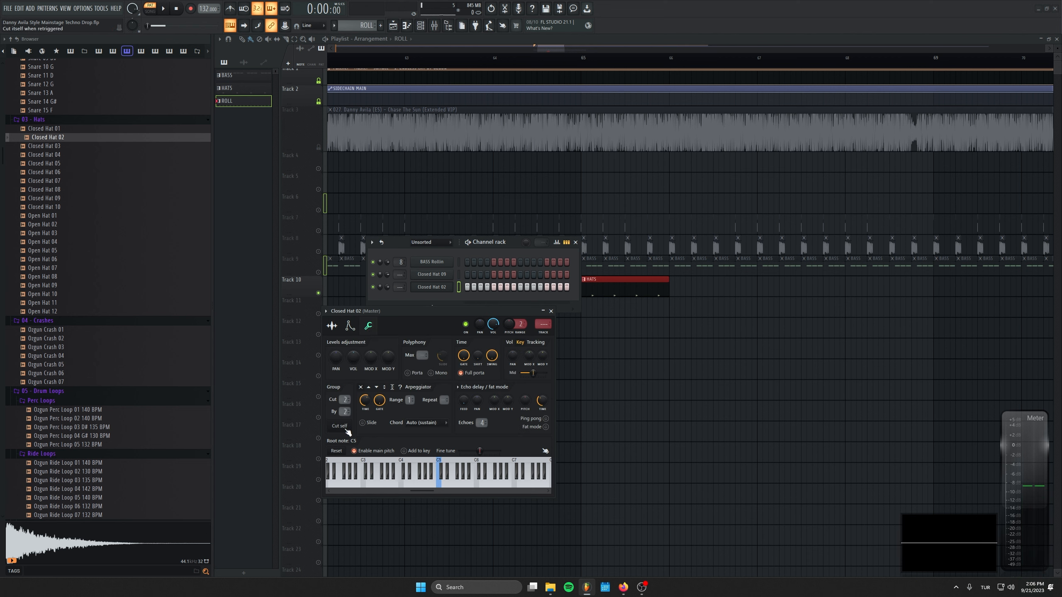
click(331, 326)
key(space)
click(551, 312)
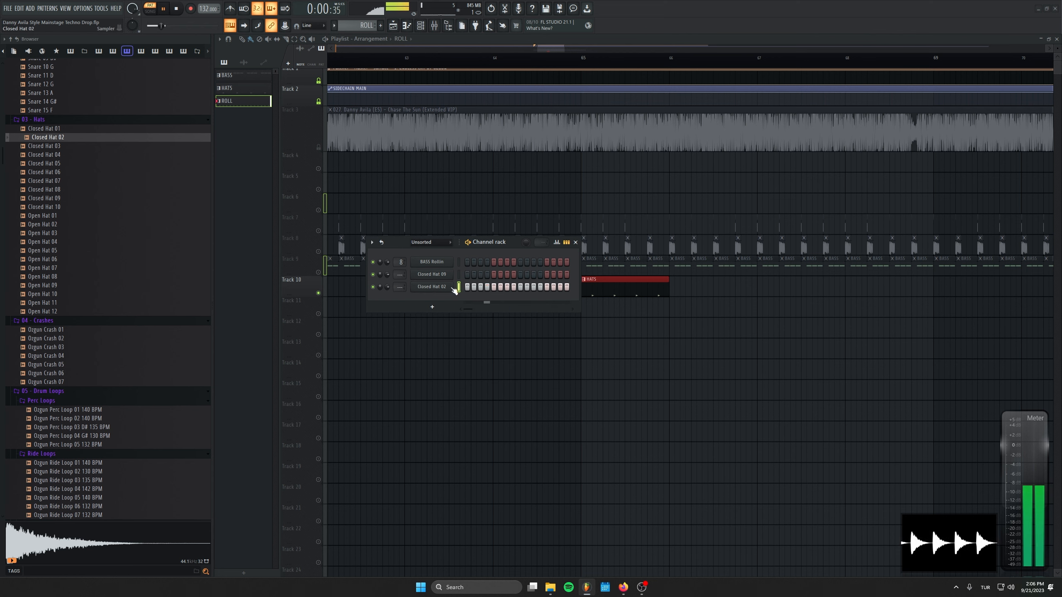
Lower the velocity of the first Closed Hat 02 note of each beat in the piano roll while checking playback
right_click(445, 287)
click(460, 291)
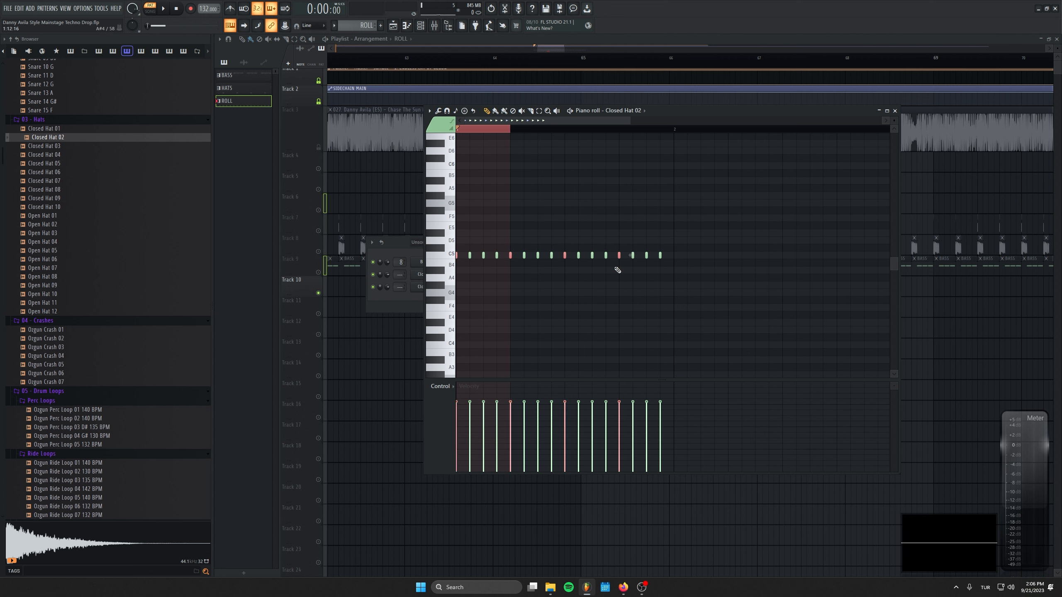
key(space)
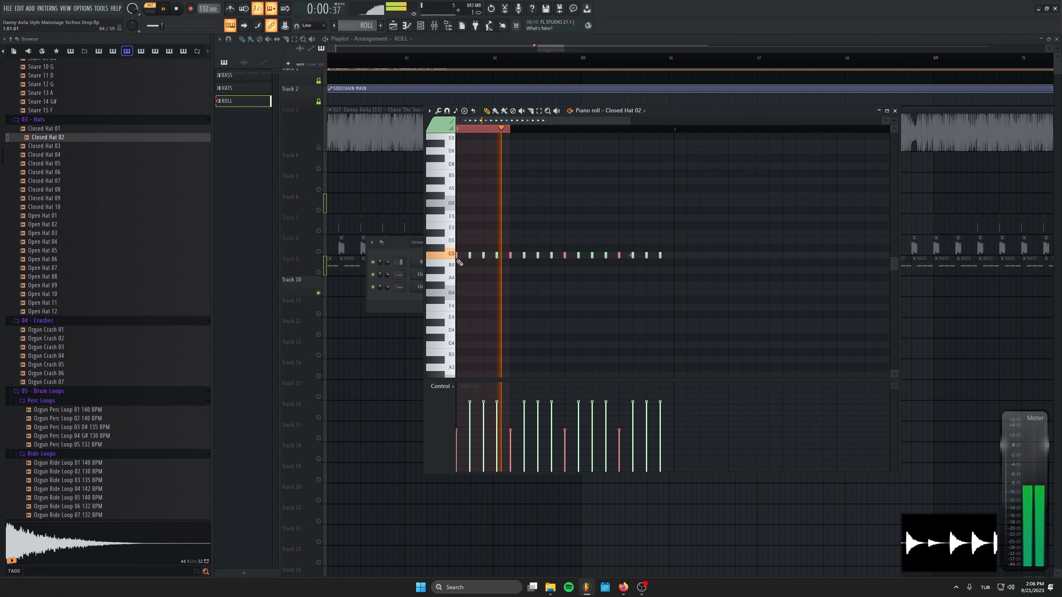
key(space)
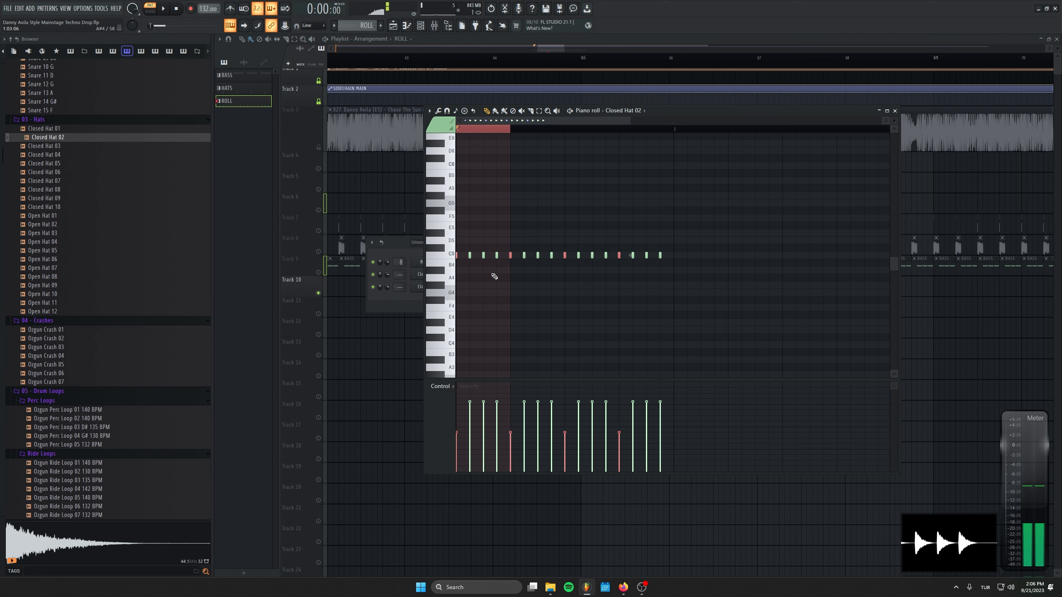
key(Escape)
Route Closed Hat 02 to mixer track 14 and Closed Hat 09 to track 15, naming them Roll and Hat
click(435, 26)
scroll(400, 287, up, 10)
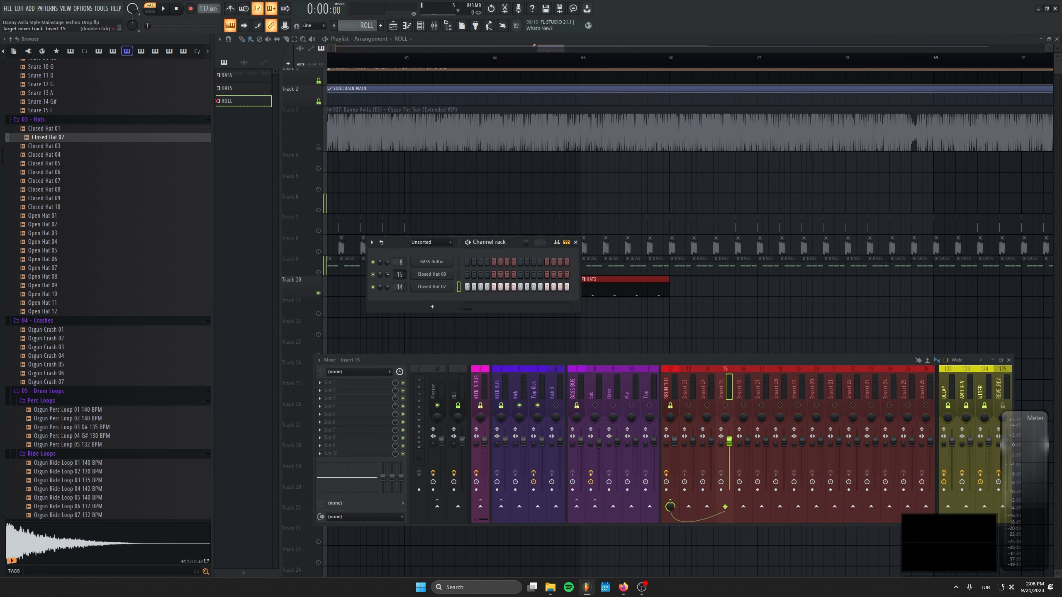
key(F12)
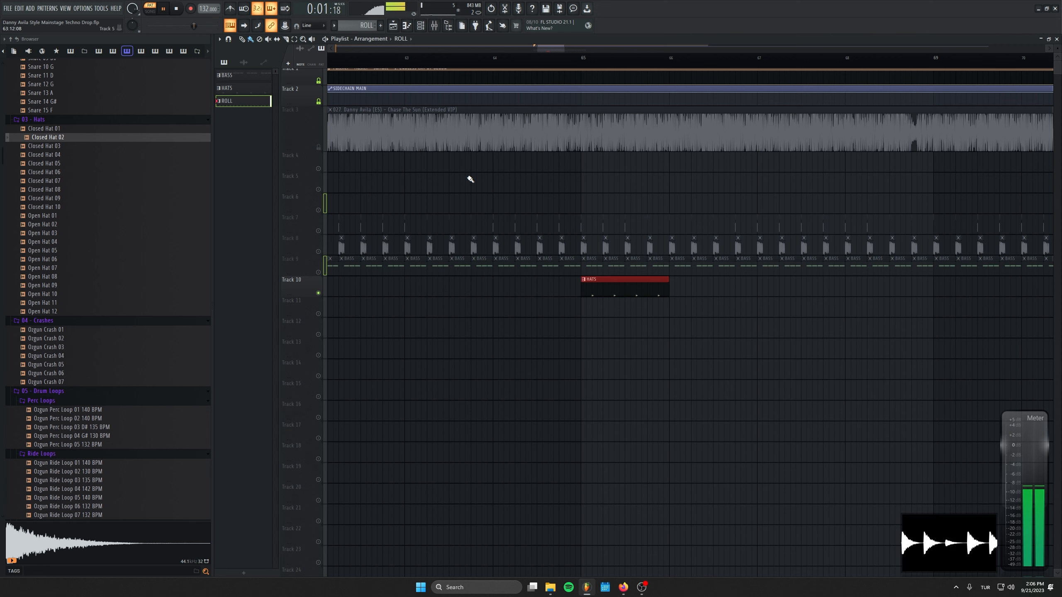
Place the ROLL pattern on Track 11 at bar 65, loop that bar, and lower the Roll mixer track's volume
click(606, 305)
key(space)
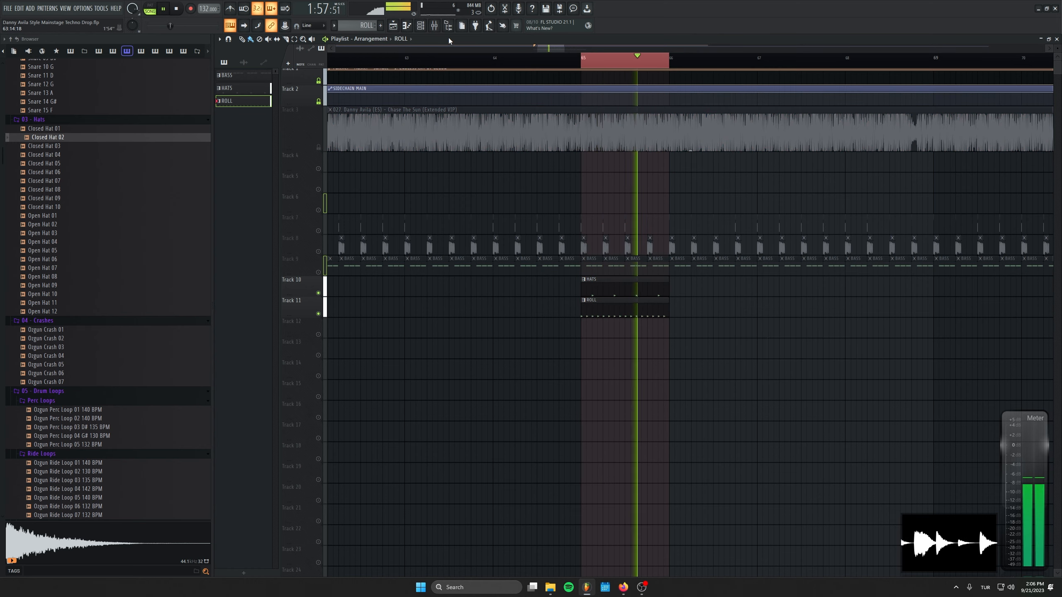
key(F9)
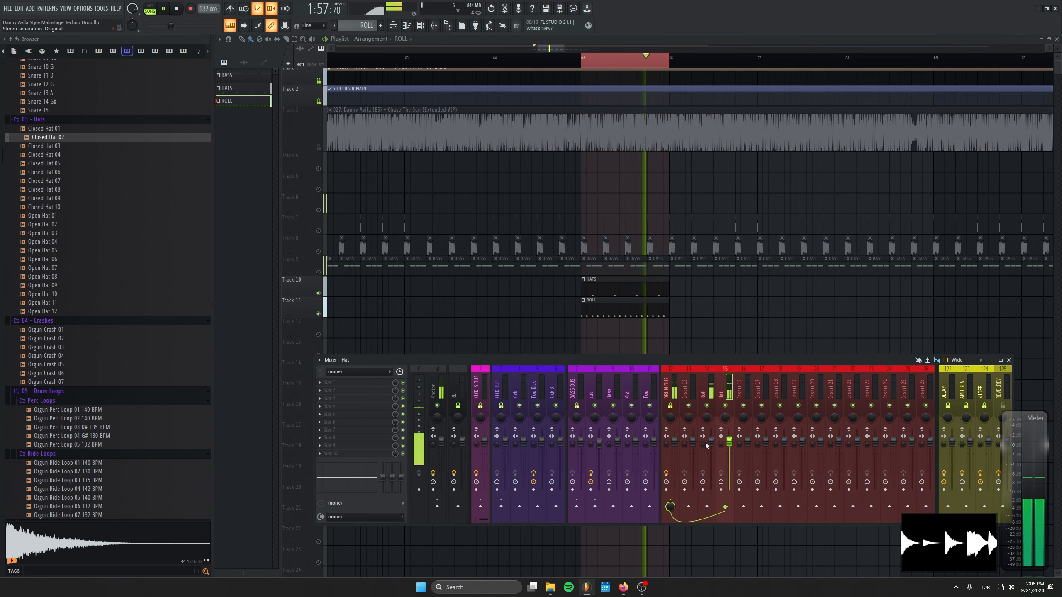
drag(711, 439, 711, 457)
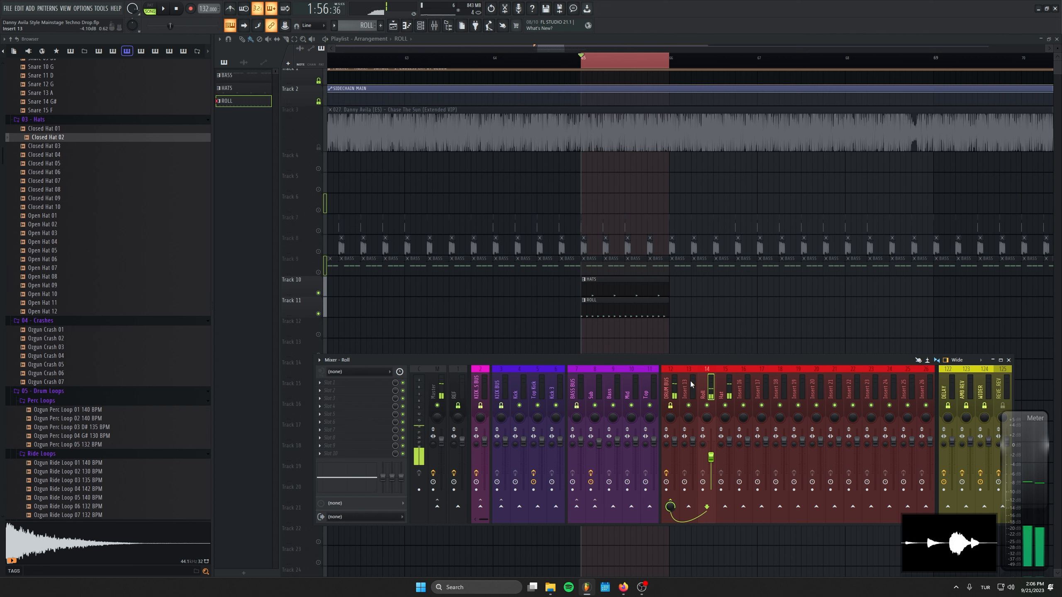
key(space)
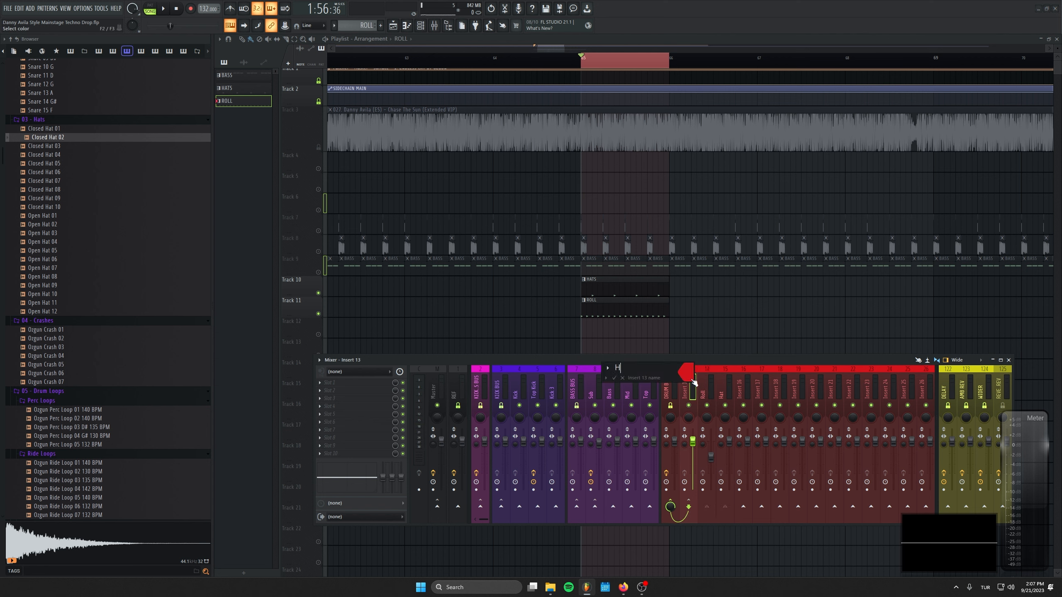
Name mixer track 13 HAT BUS
key(BackSpace)
text(BUS)
key(Return)
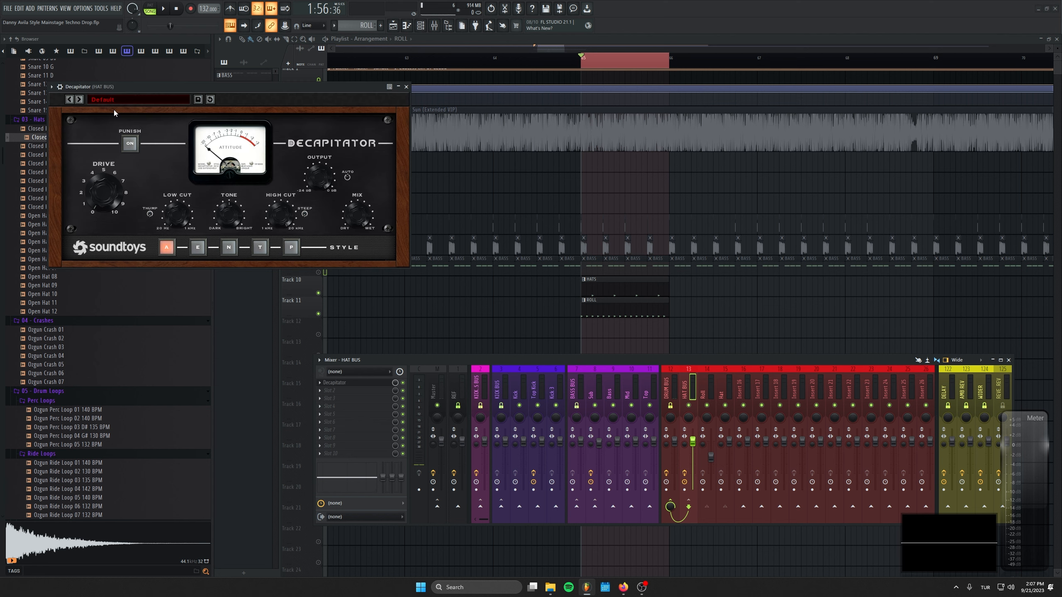
Add Decapitator to the HAT BUS mixer track and dial in a little drive while playing the loop
drag(117, 87, 365, 208)
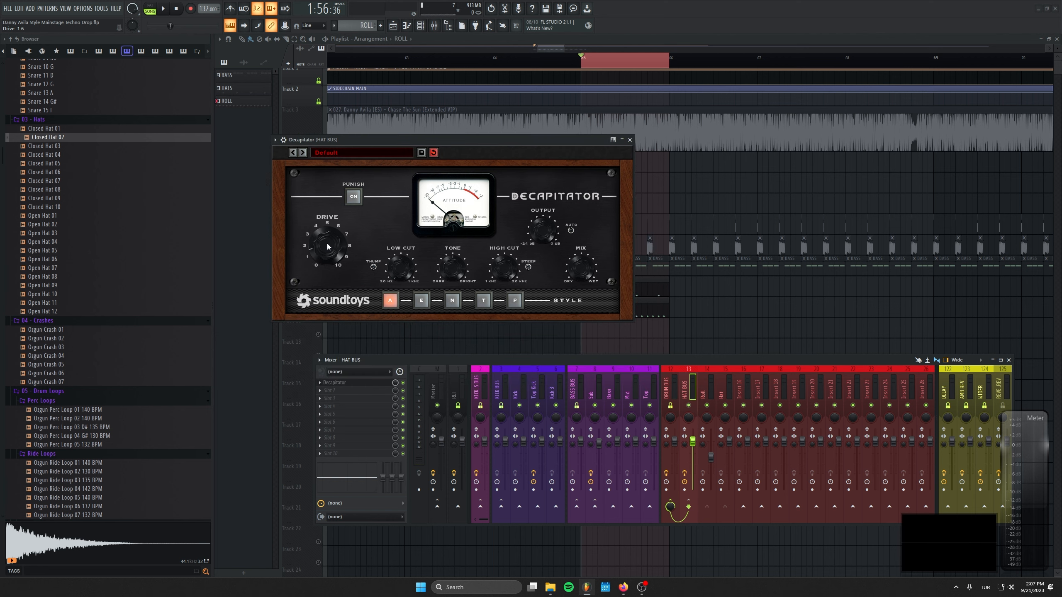
key(space)
mouse_move(328, 248)
mouse_down()
mouse_move(329, 218)
mouse_move(340, 324)
mouse_move(341, 256)
mouse_move(329, 248)
mouse_up()
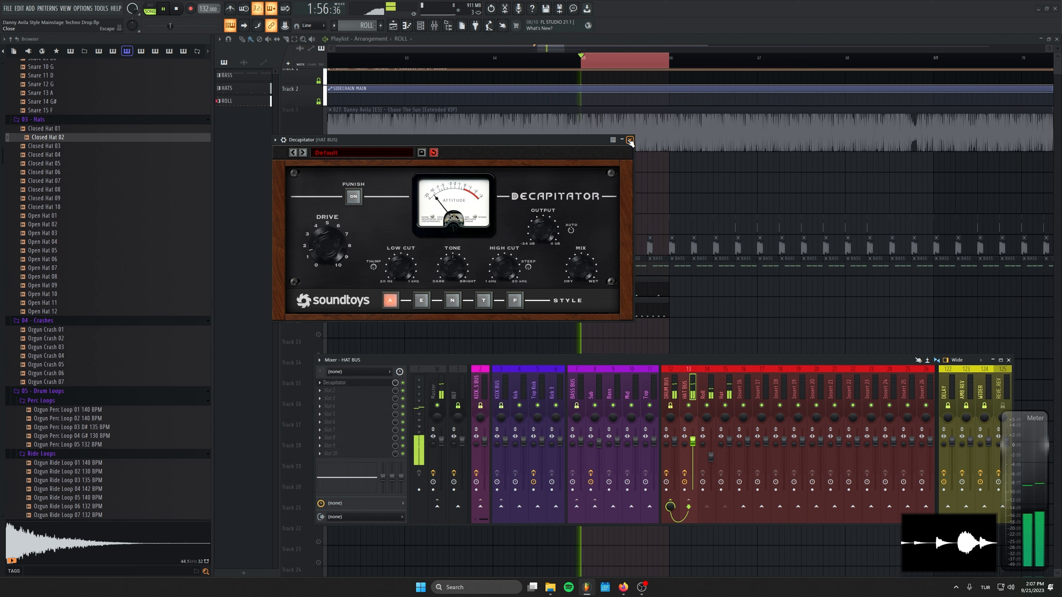
click(388, 384)
key(space)
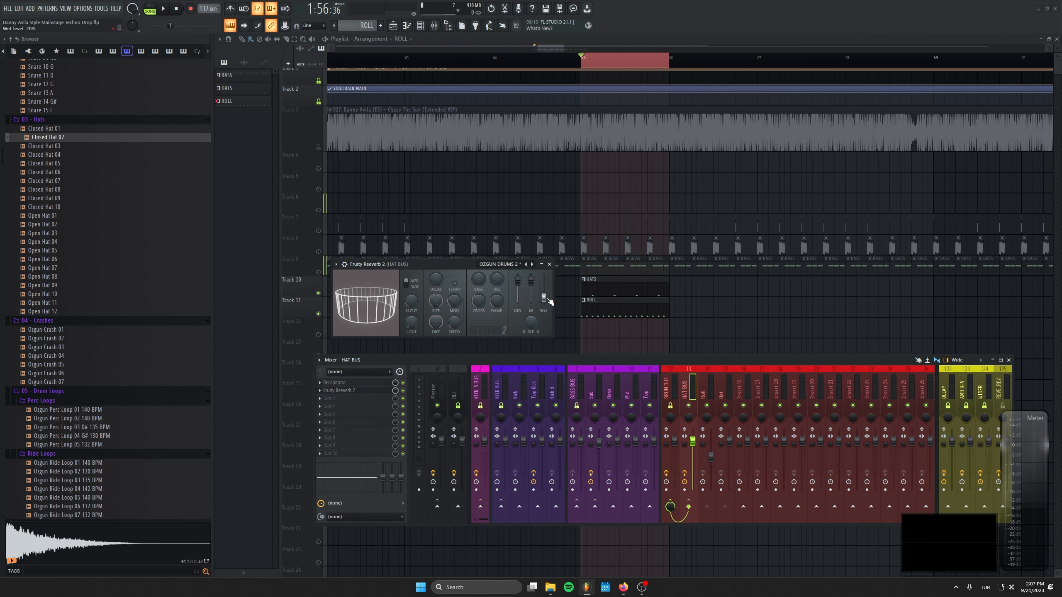
Add Fruity Reeverb 2 to HAT BUS with the OZGUN DRUMS 2 preset and set its wet level to 26%
mouse_move(549, 301)
mouse_down()
mouse_move(549, 288)
mouse_move(543, 297)
mouse_up()
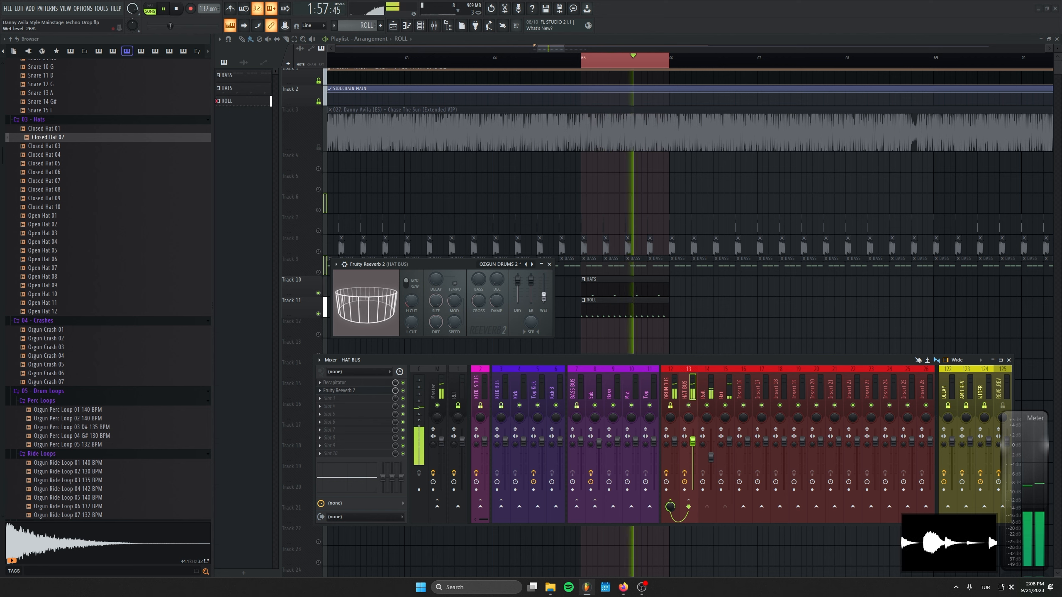
click(548, 264)
key(F9)
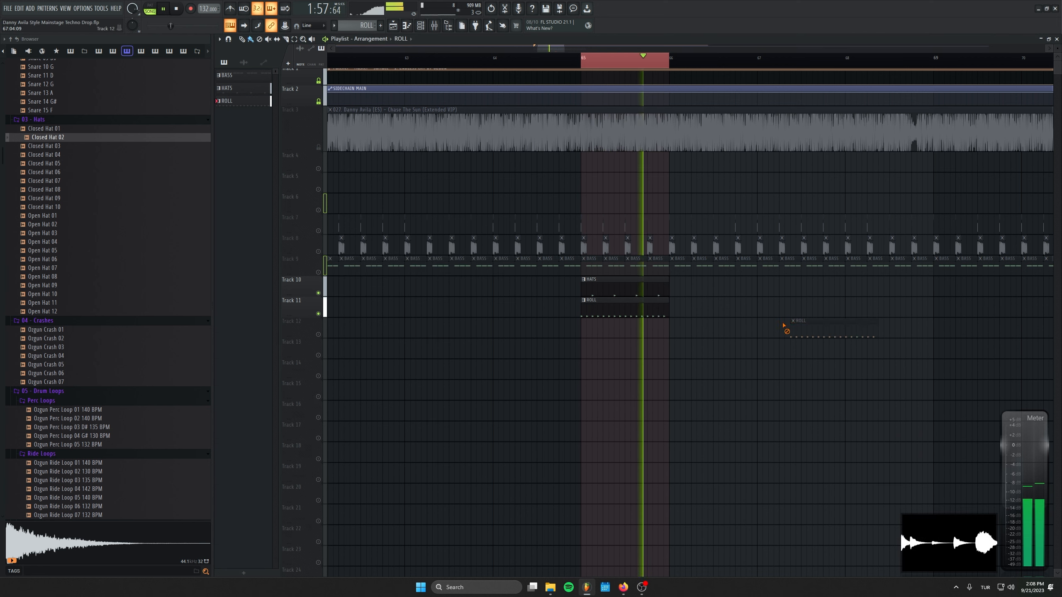
Copy the Sub track's Fruity Limiter to the Roll mixer track, sidechain Kick to Roll, and start playback
key(F6)
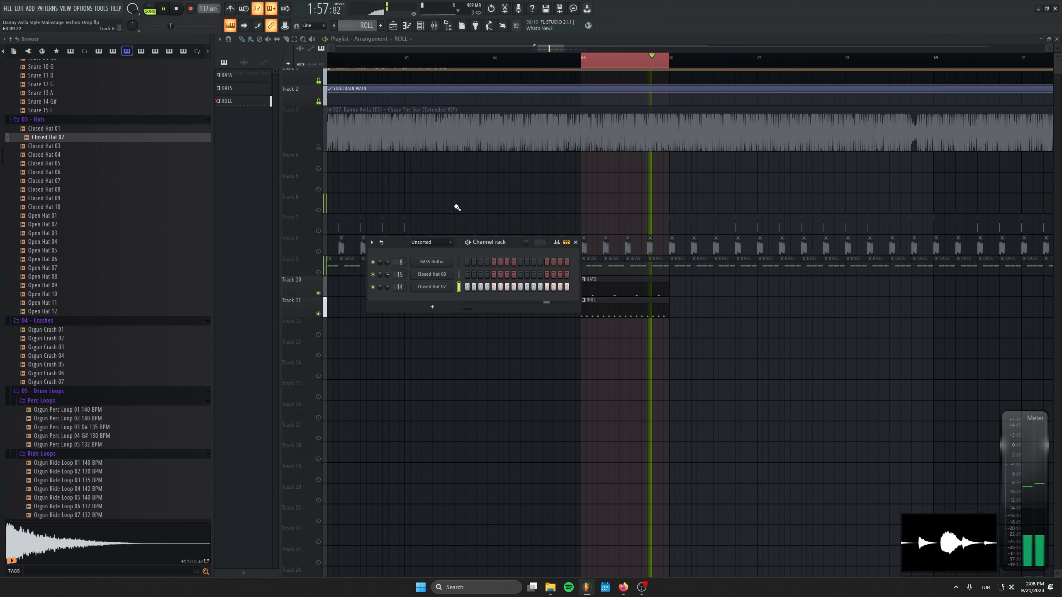
key(space)
key(F6)
key(F9)
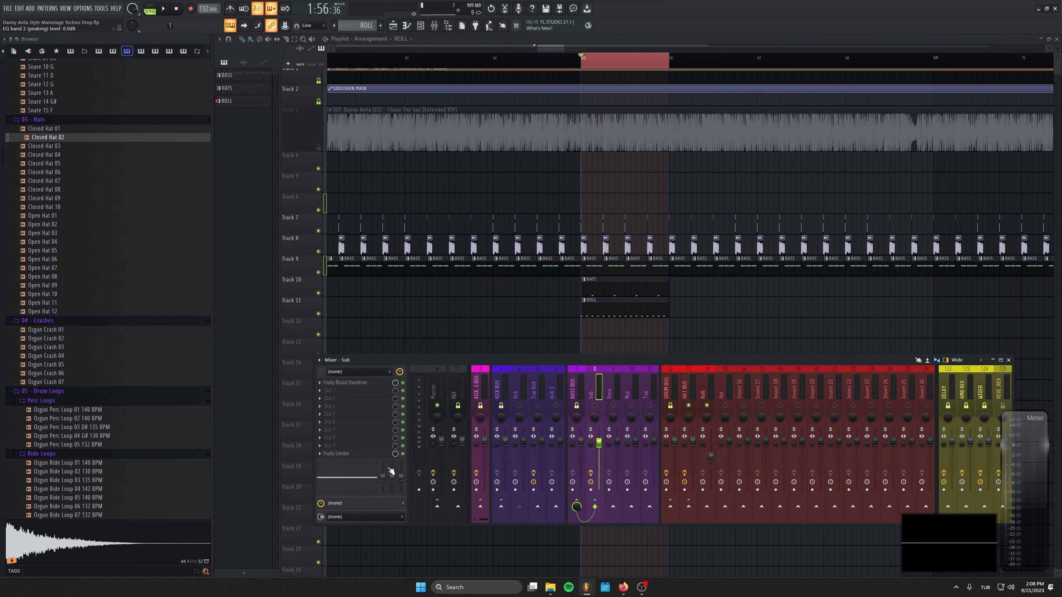
click(322, 456)
drag(350, 423, 704, 387)
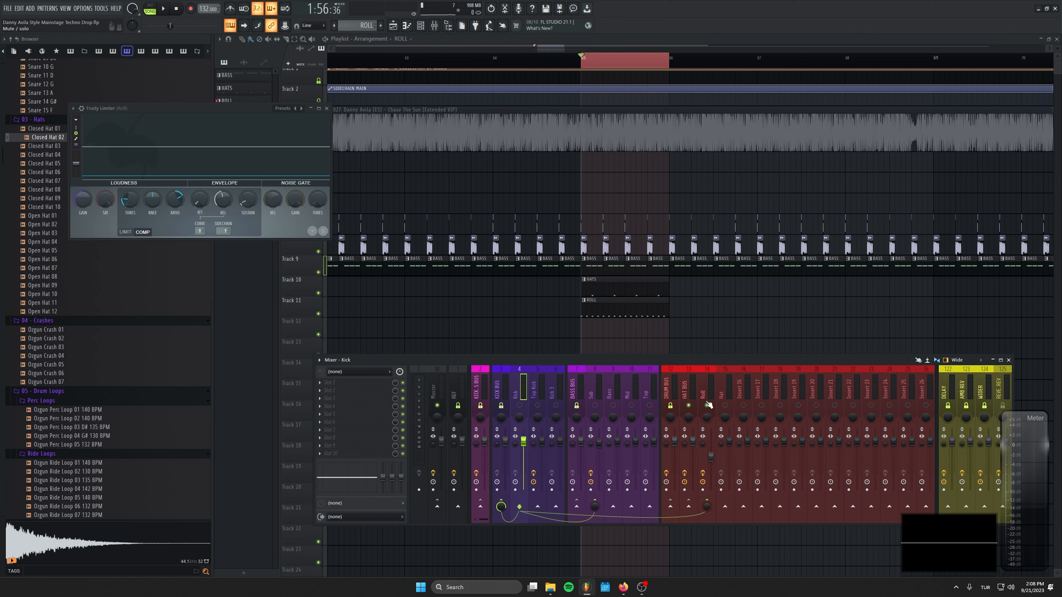
drag(194, 109, 319, 165)
key(space)
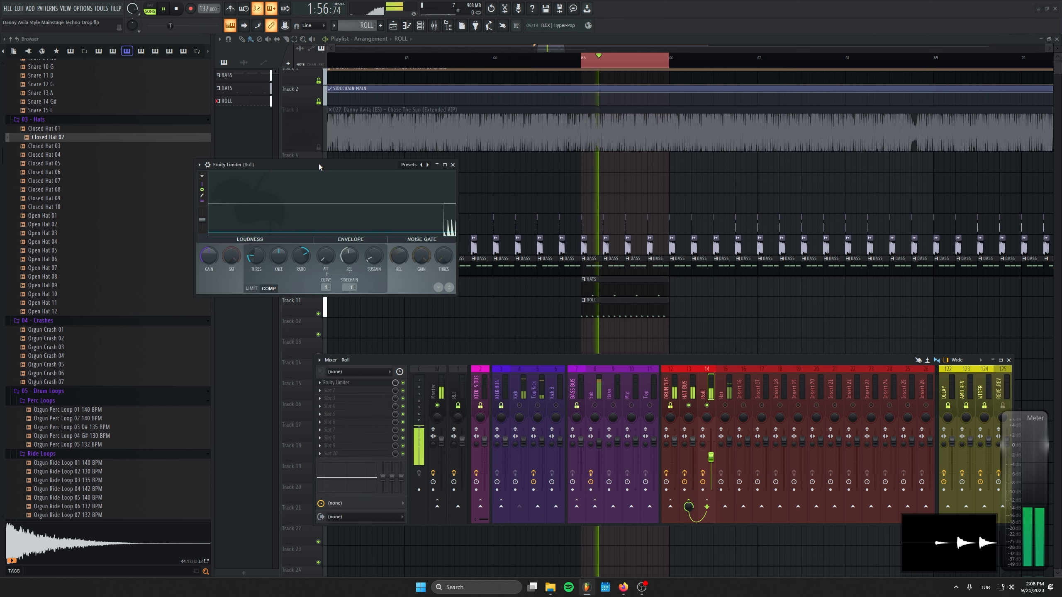
Adjust the Roll limiter's threshold so the kick ducks the hats, checking it against Kick and the full mix
click(519, 406)
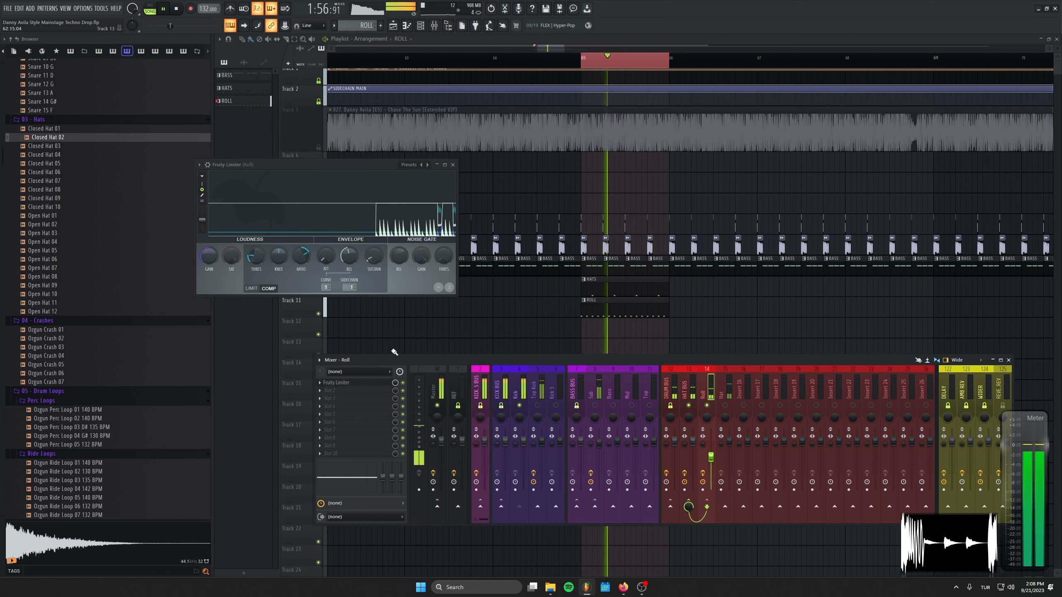
mouse_move(256, 255)
mouse_down()
mouse_move(256, 240)
mouse_move(259, 254)
mouse_up()
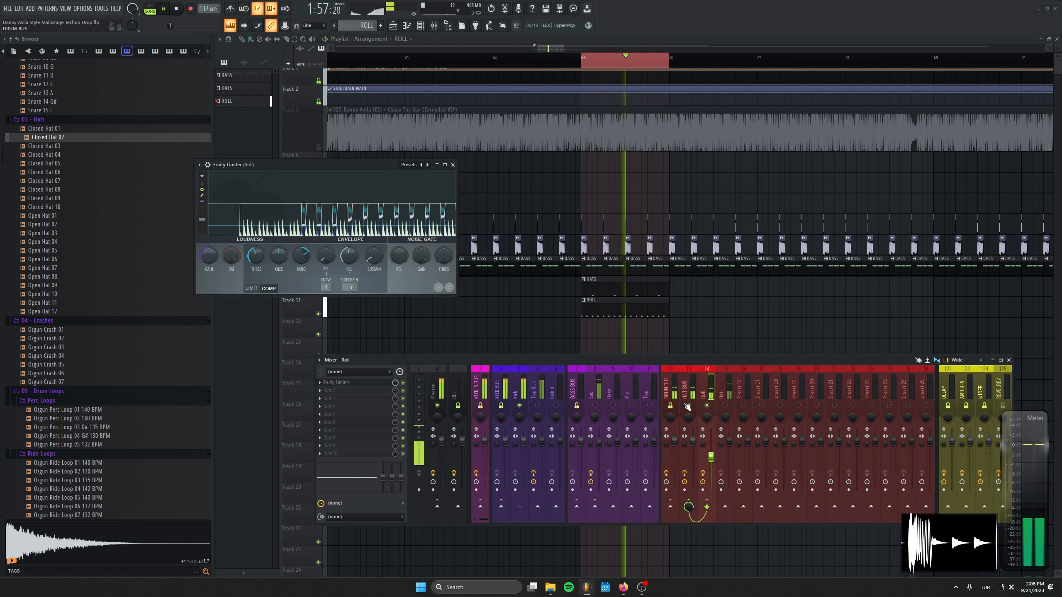
right_click(707, 405)
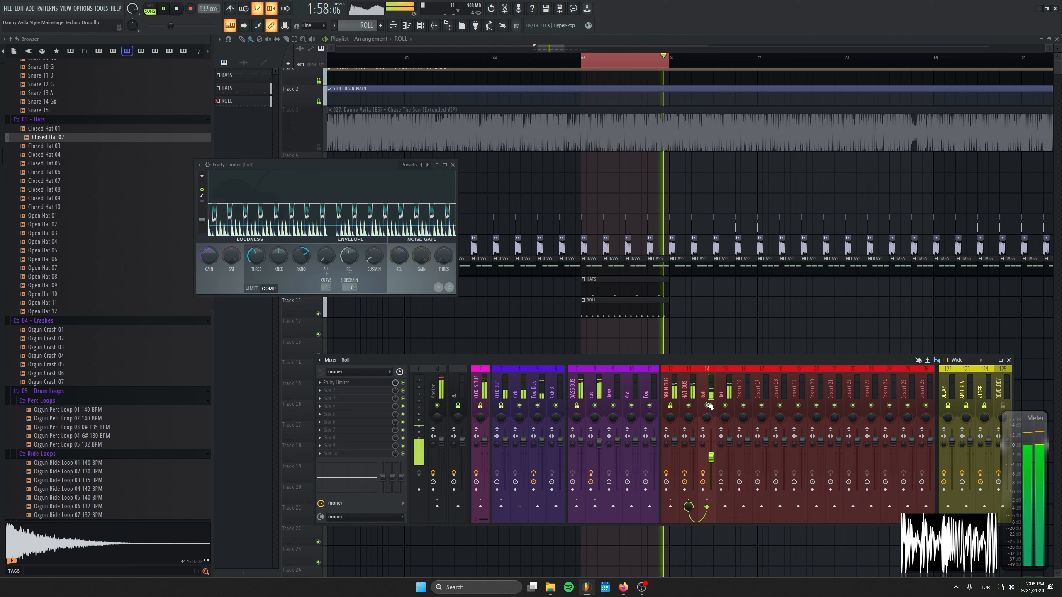
click(454, 165)
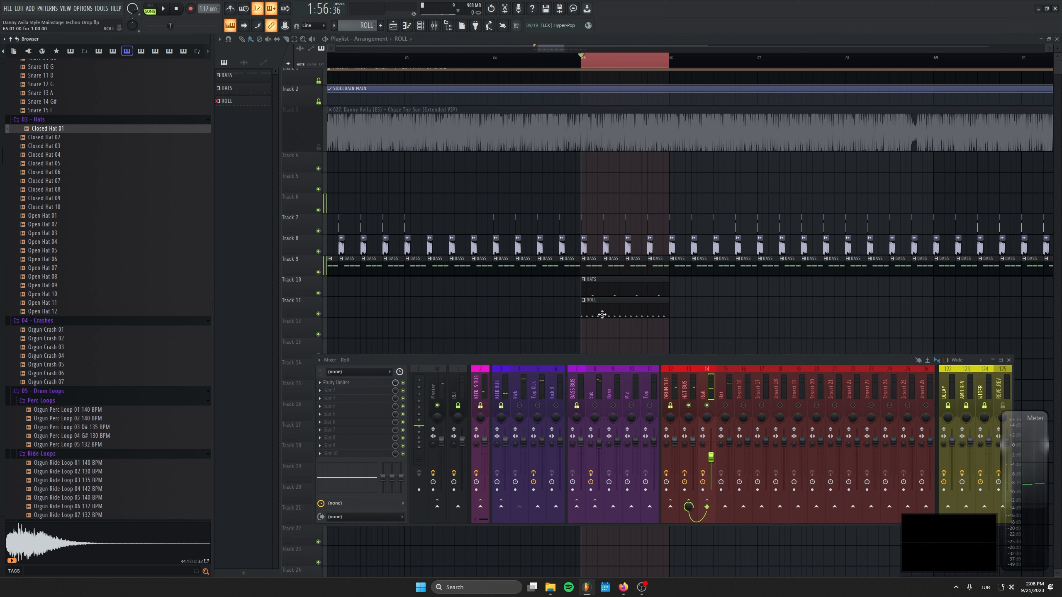
Replace the roll channel's Closed Hat 02 sample with Closed Hat 04 while the loop plays
double_click(602, 314)
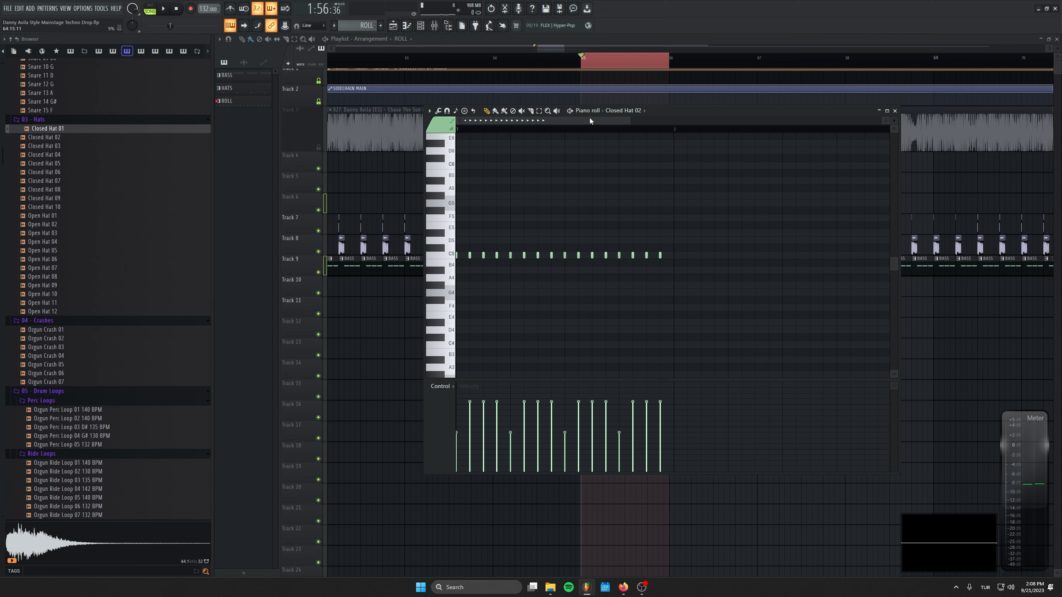
click(421, 26)
click(883, 113)
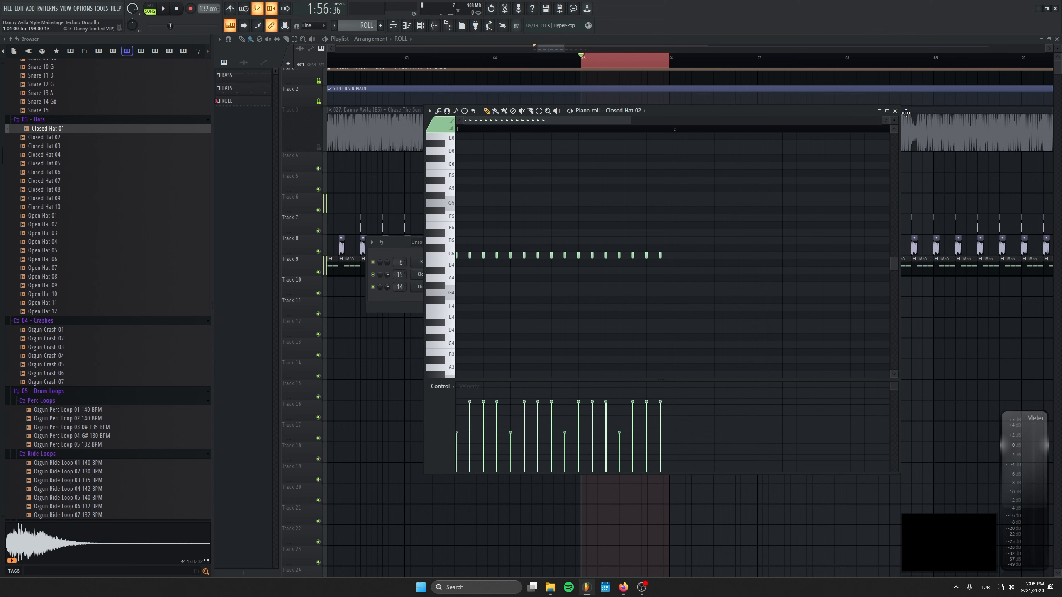
click(894, 110)
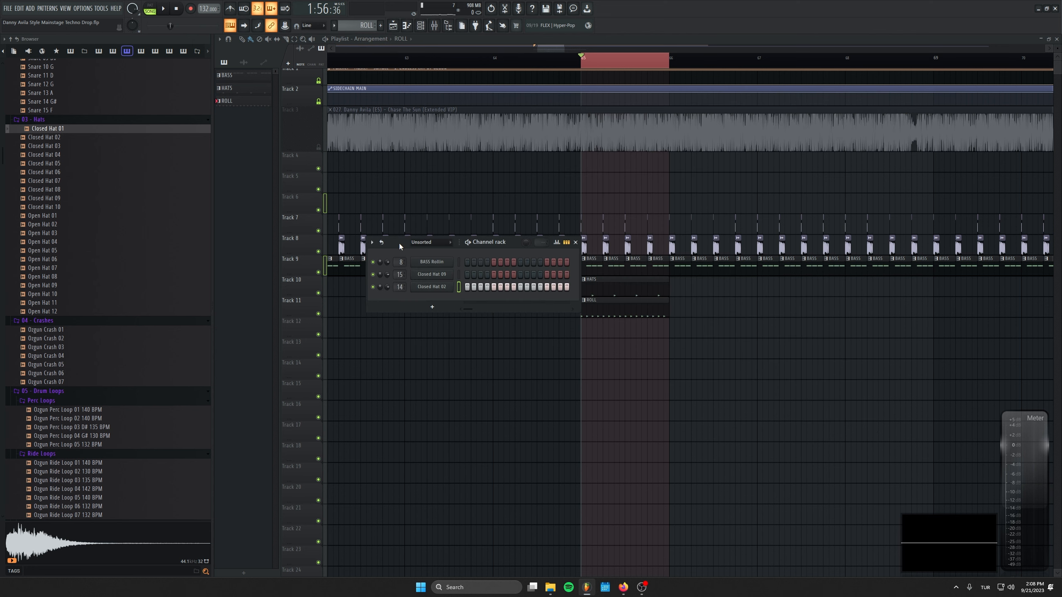
drag(399, 246, 400, 349)
click(674, 291)
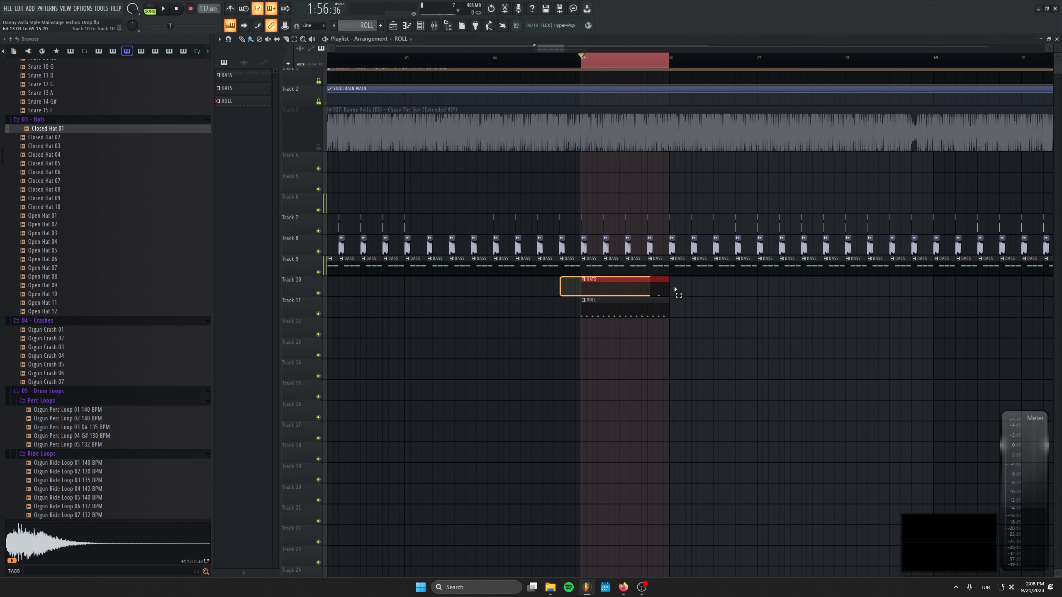
click(423, 29)
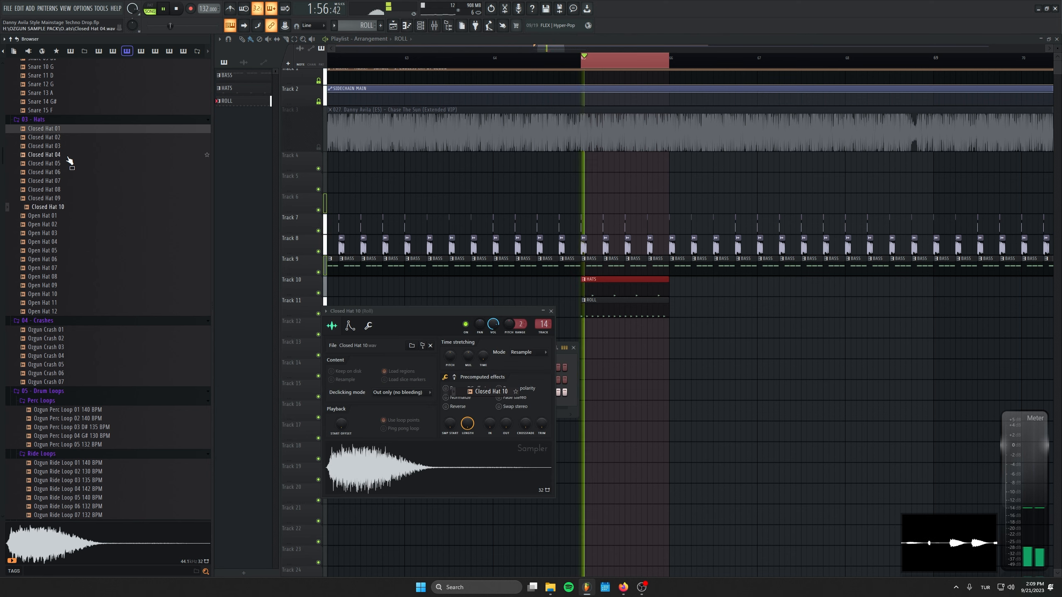
middle_click(68, 157)
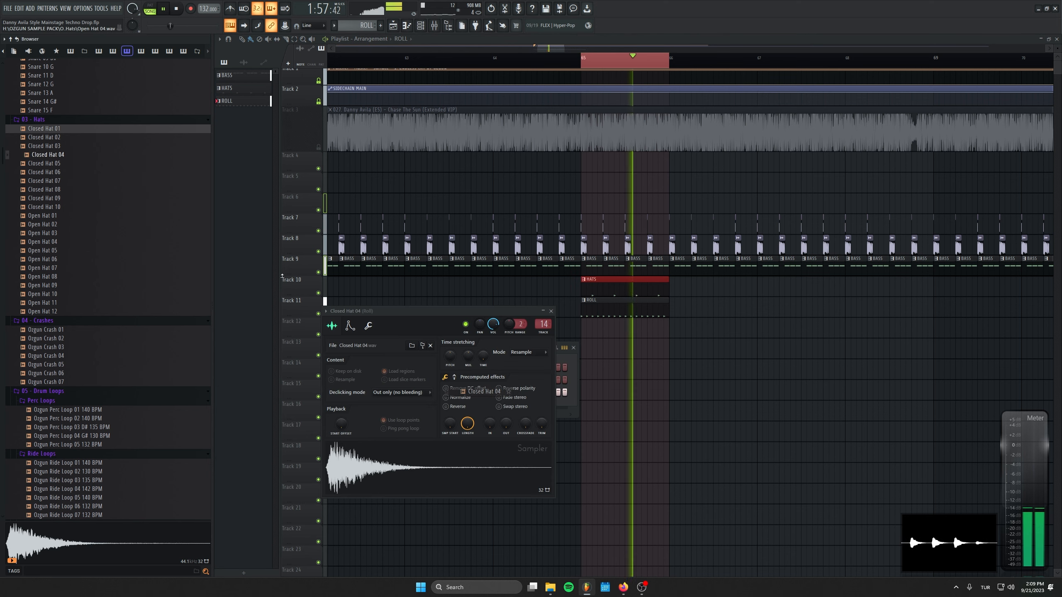
Adjust the decay of Closed Hat 04's volume envelope and set its release time to 15%
click(350, 325)
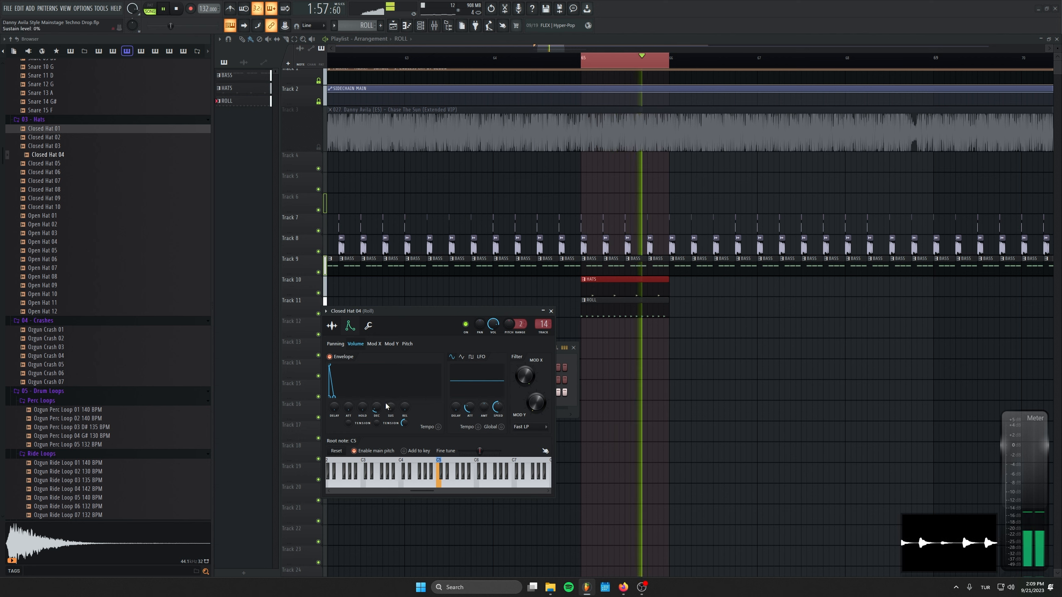
drag(376, 407, 405, 400)
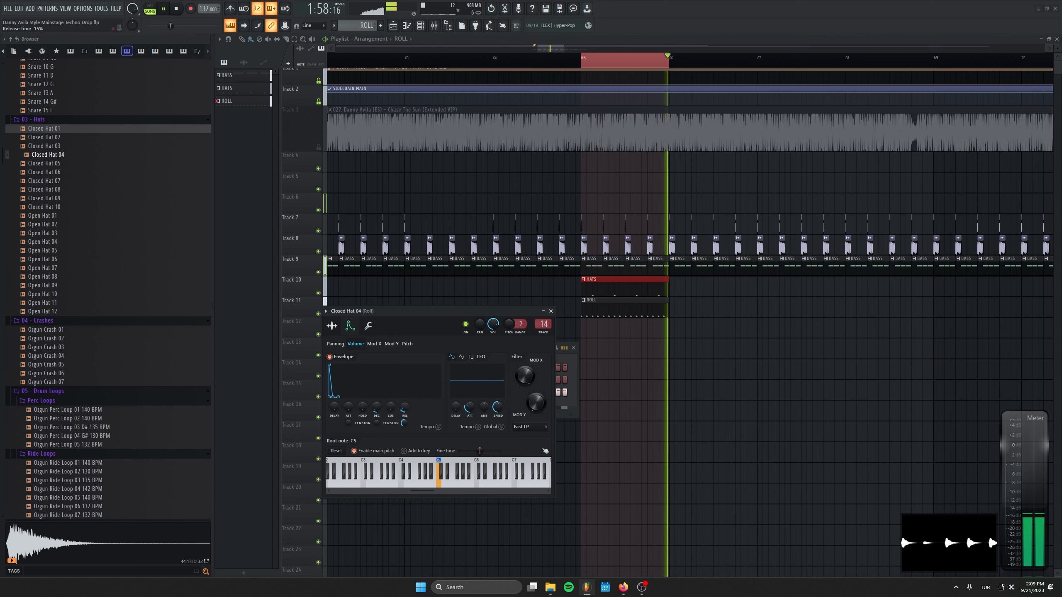
click(551, 311)
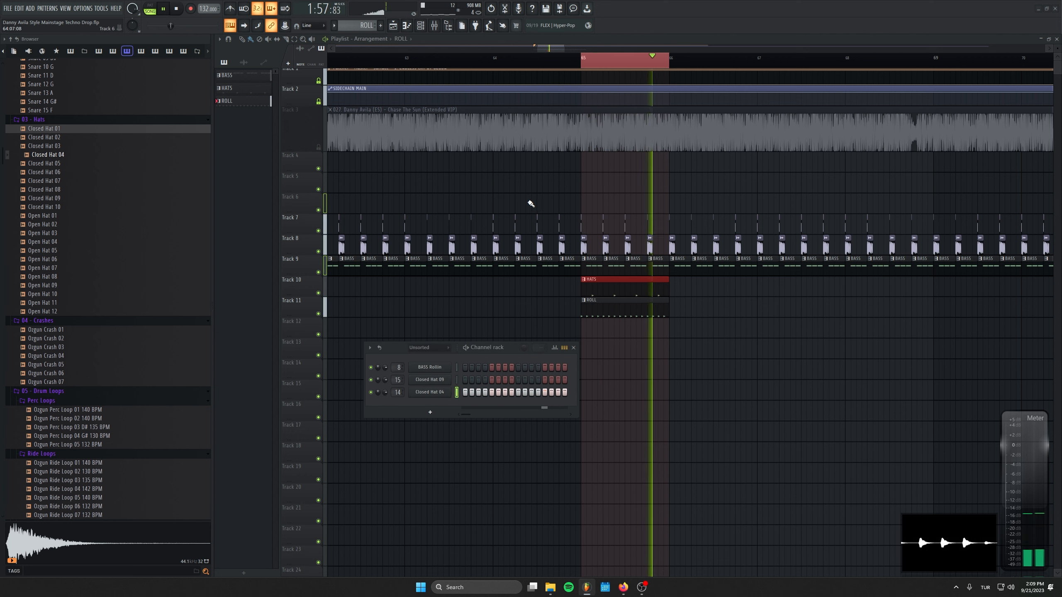
Pan the Closed Hat 04 notes alternately left and right in the piano roll, and replay the loop
right_click(427, 391)
click(455, 398)
key(space)
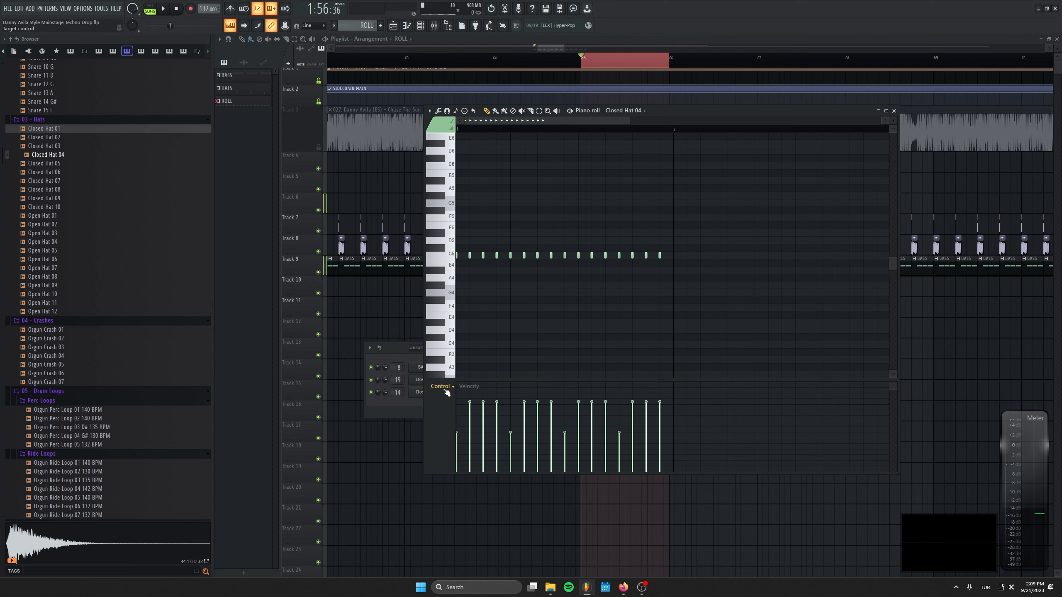
click(444, 387)
click(461, 404)
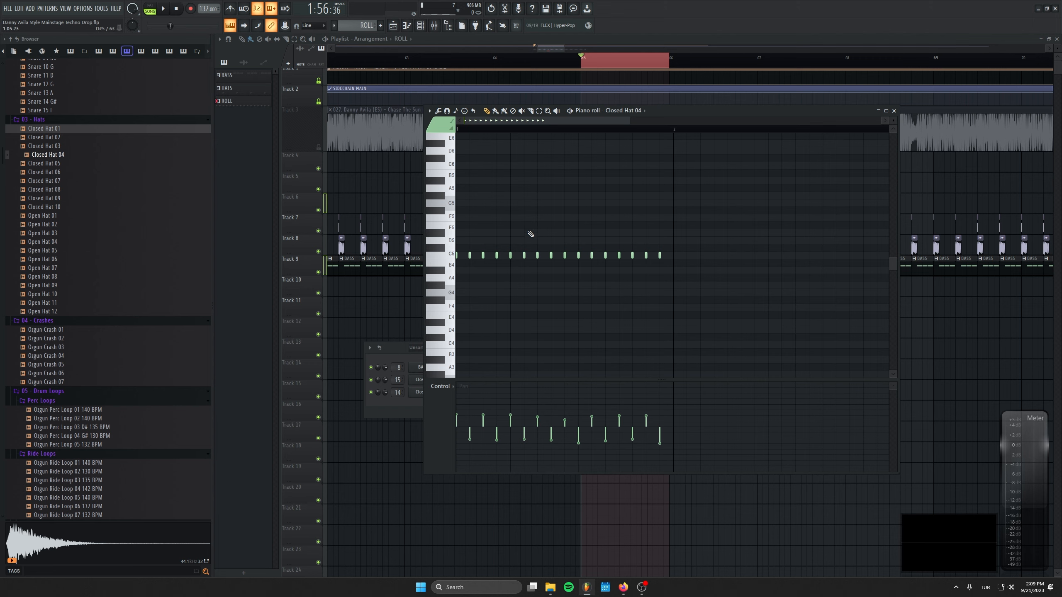
click(894, 110)
key(space)
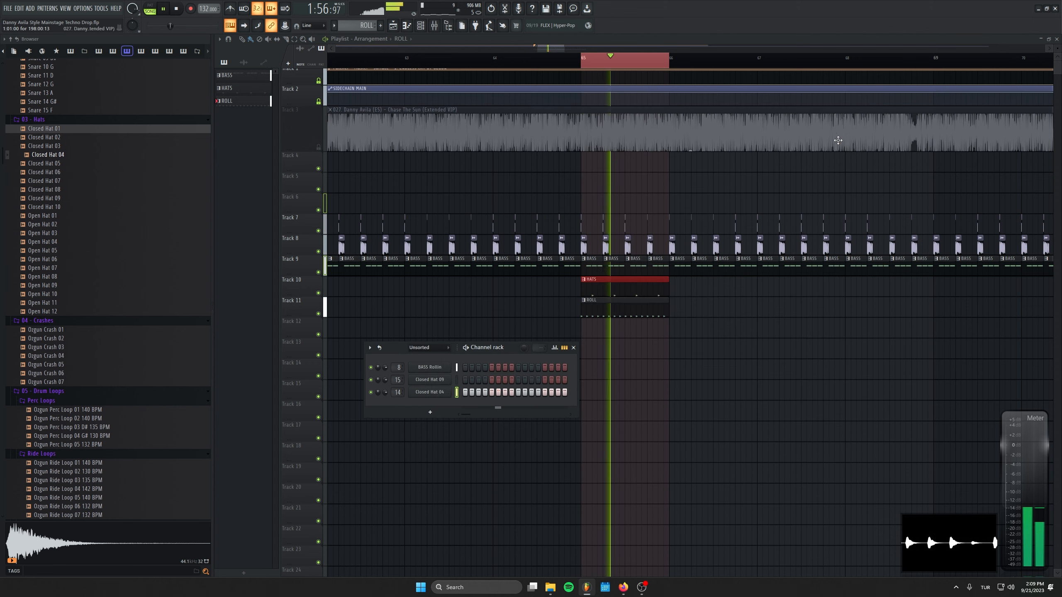
Lower the Roll mixer track's volume slightly while the loop plays
key(F6)
key(F9)
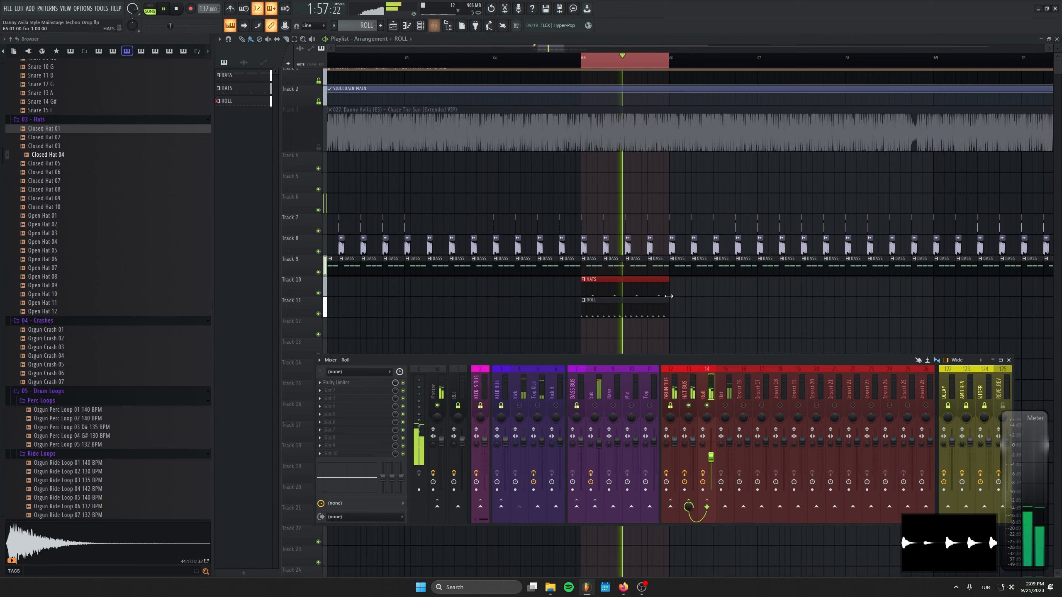
drag(711, 458, 711, 460)
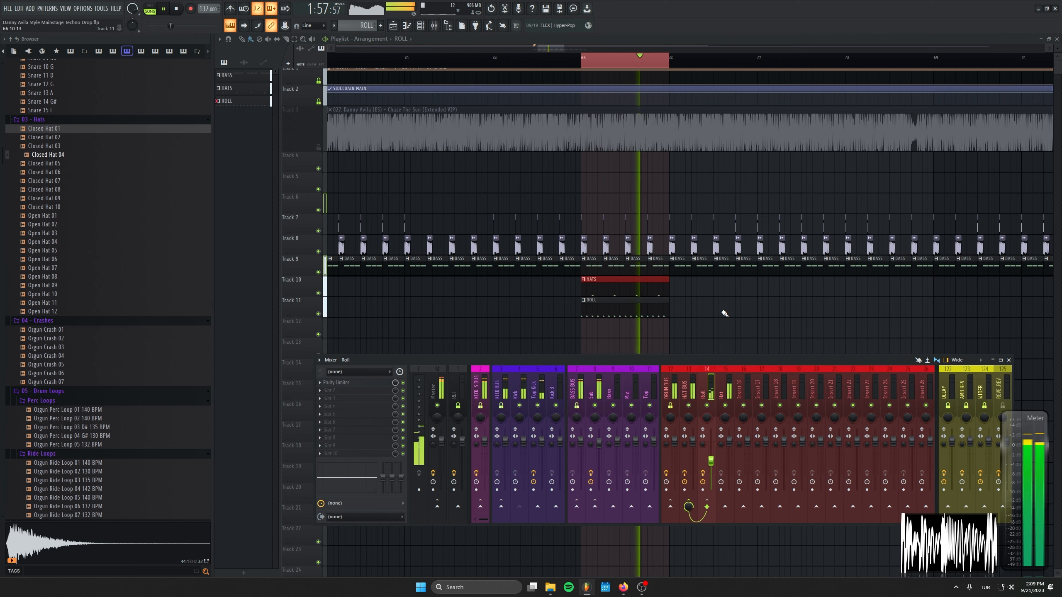
key(F9)
Duplicate the HATS and ROLL clips on Tracks 10 and 11 from bar 65 across the rest of the drop
click(826, 307)
key(ctrl+z)
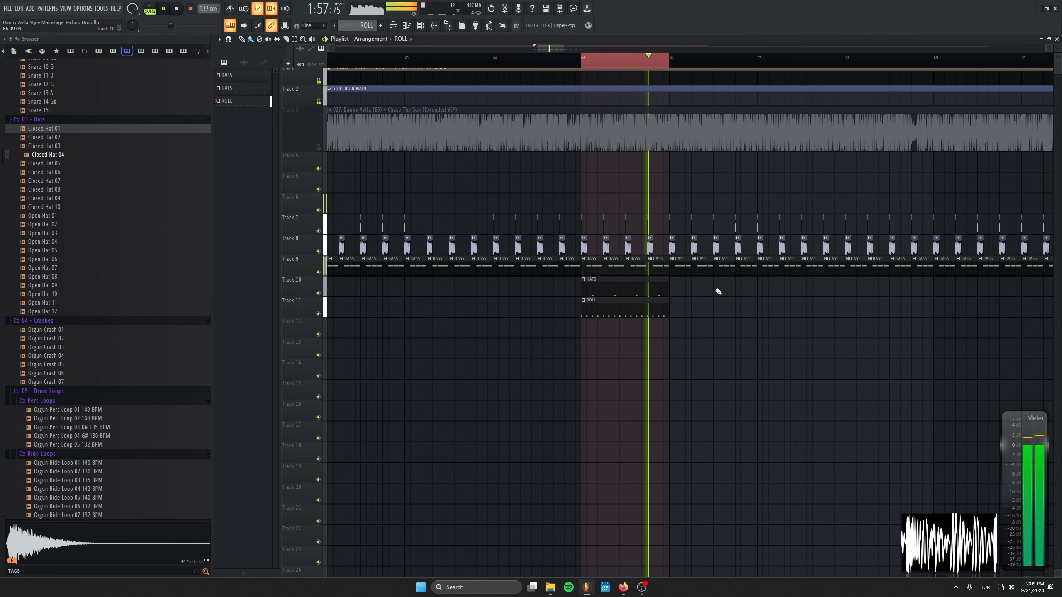
key(space)
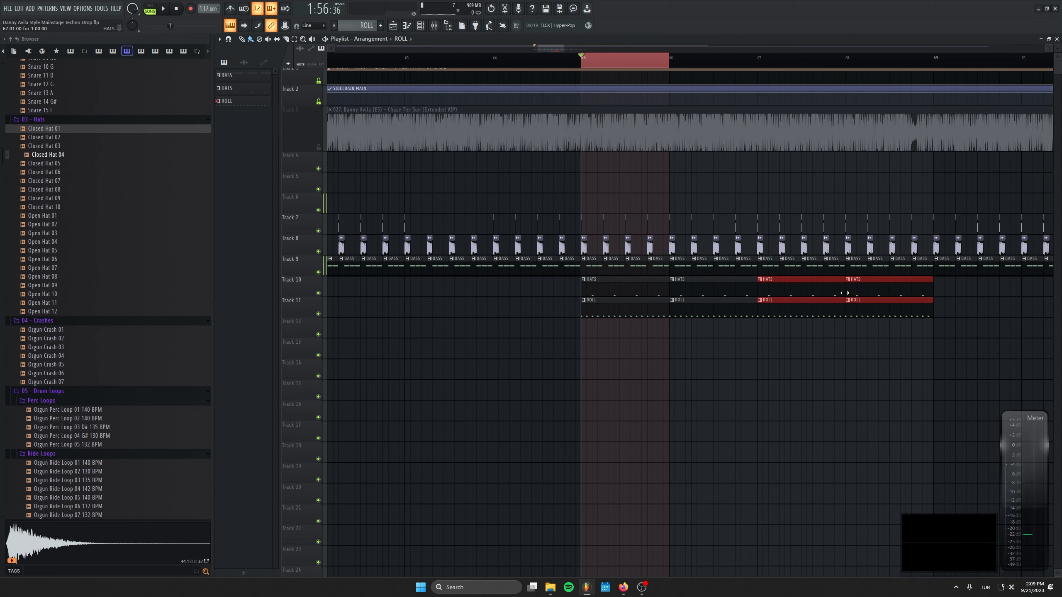
drag(769, 287, 966, 286)
scroll(948, 291, down, 3)
drag(680, 318, 812, 301)
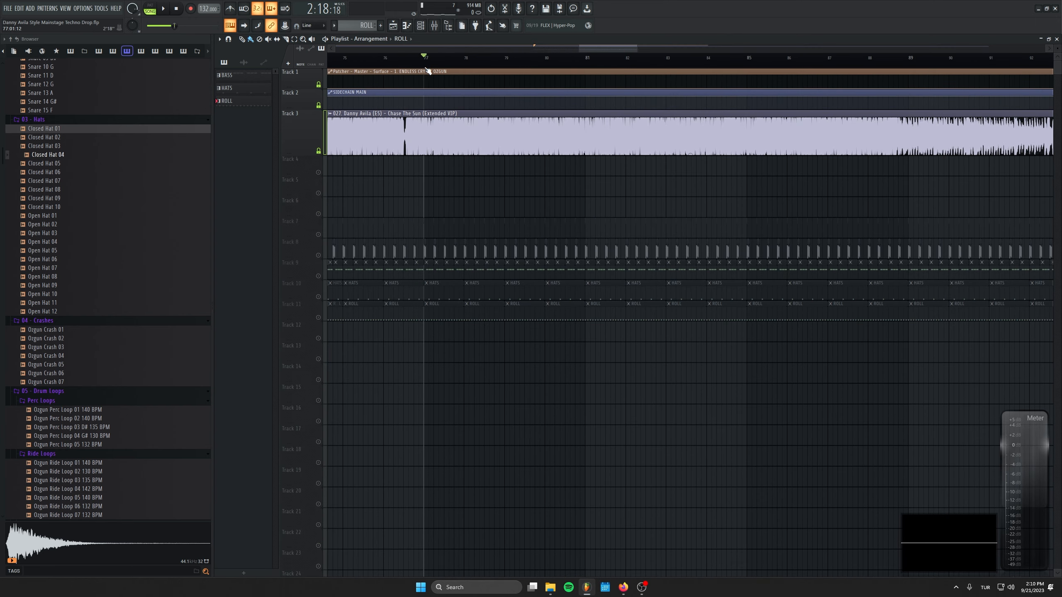
Audition the ride loops in the sample pack and place Ozgun Ride Loop 07 132 BPM on Track 12 at bar 77
scroll(147, 321, down, 8)
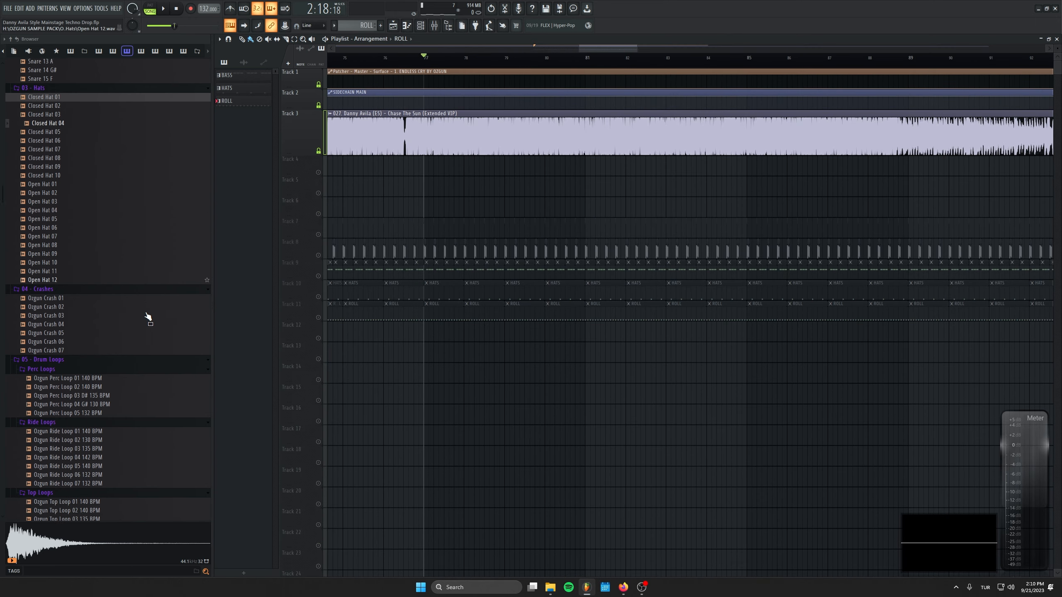
click(96, 288)
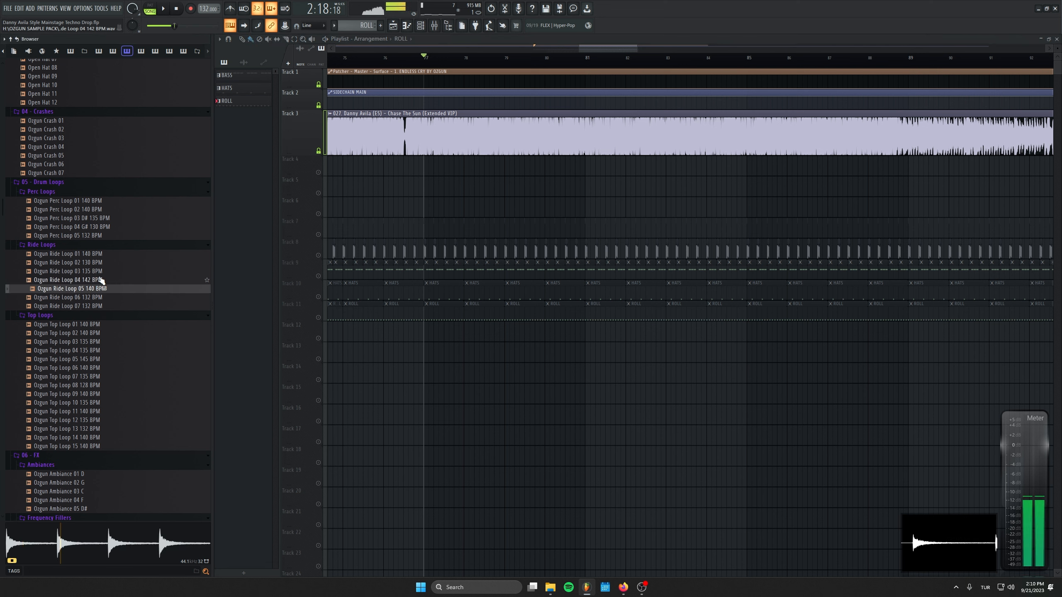
click(102, 255)
click(105, 264)
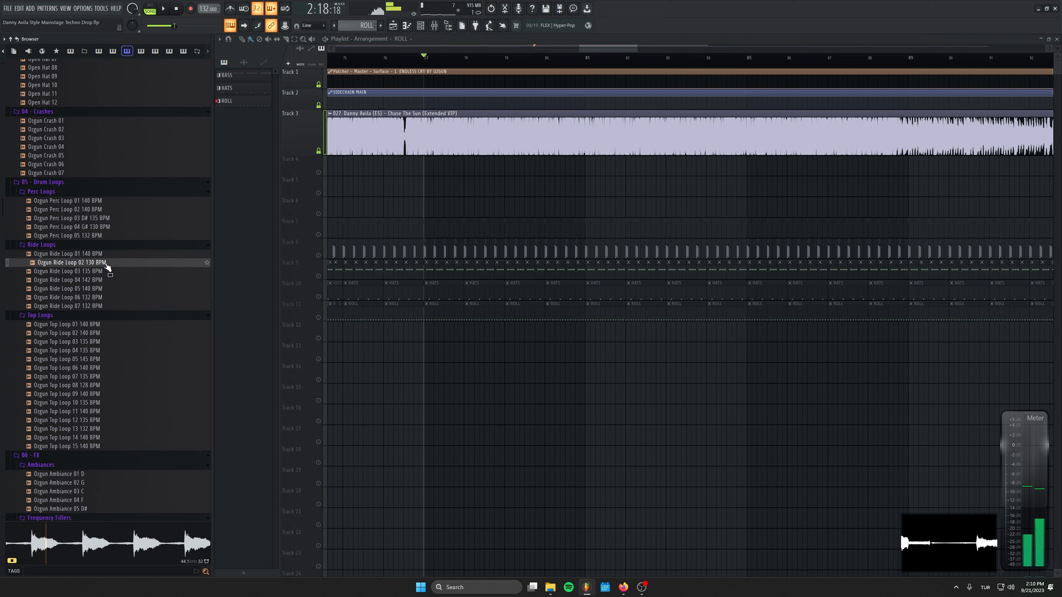
click(105, 297)
click(106, 306)
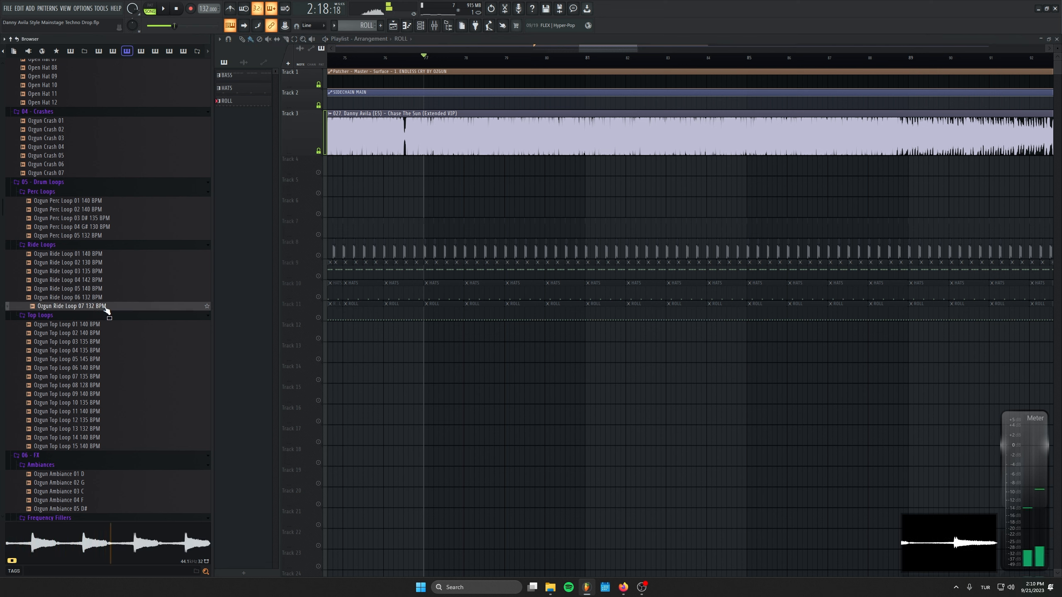
drag(107, 309, 459, 351)
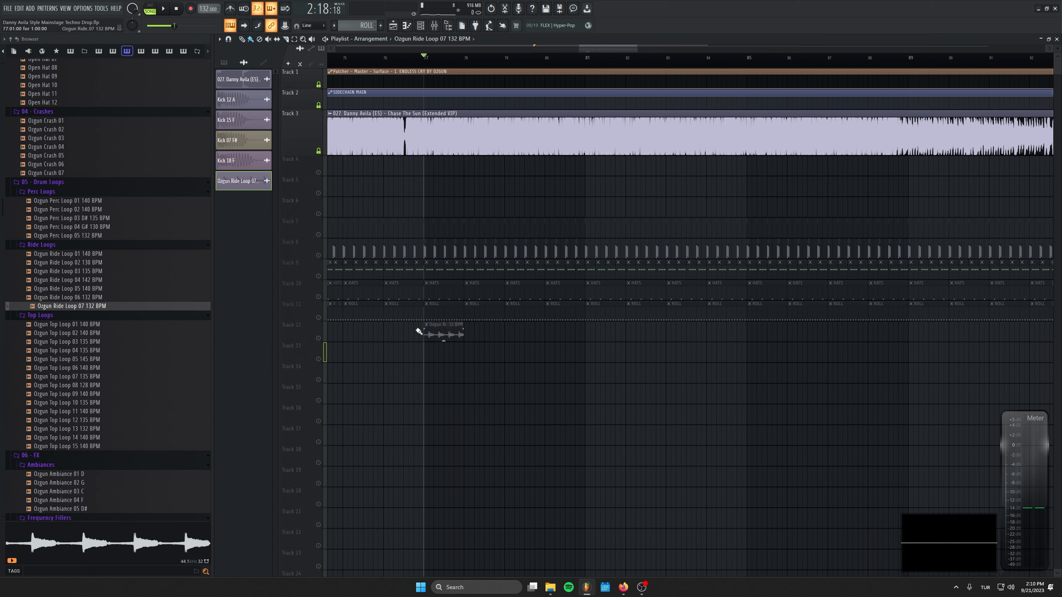
Unsolo and mute the Track 3 reference song, and play the drop from bar 77
right_click(318, 255)
right_click(319, 255)
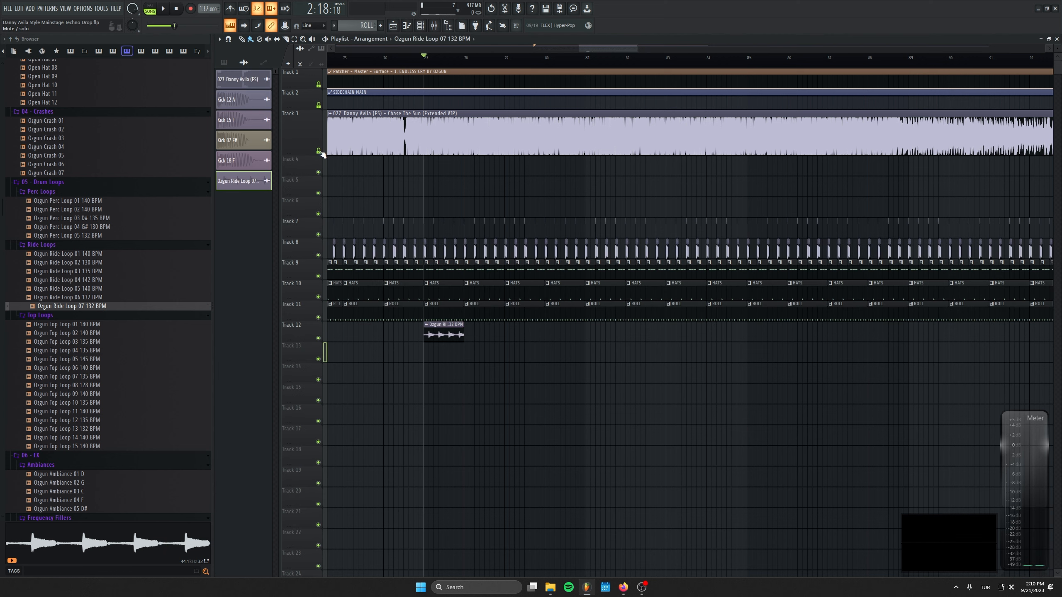
click(319, 151)
key(space)
Repeat the ride loop on Track 12 so its clips run from bar 77 to bar 85
click(477, 335)
drag(477, 335, 520, 333)
drag(595, 329, 437, 333)
drag(463, 332, 597, 330)
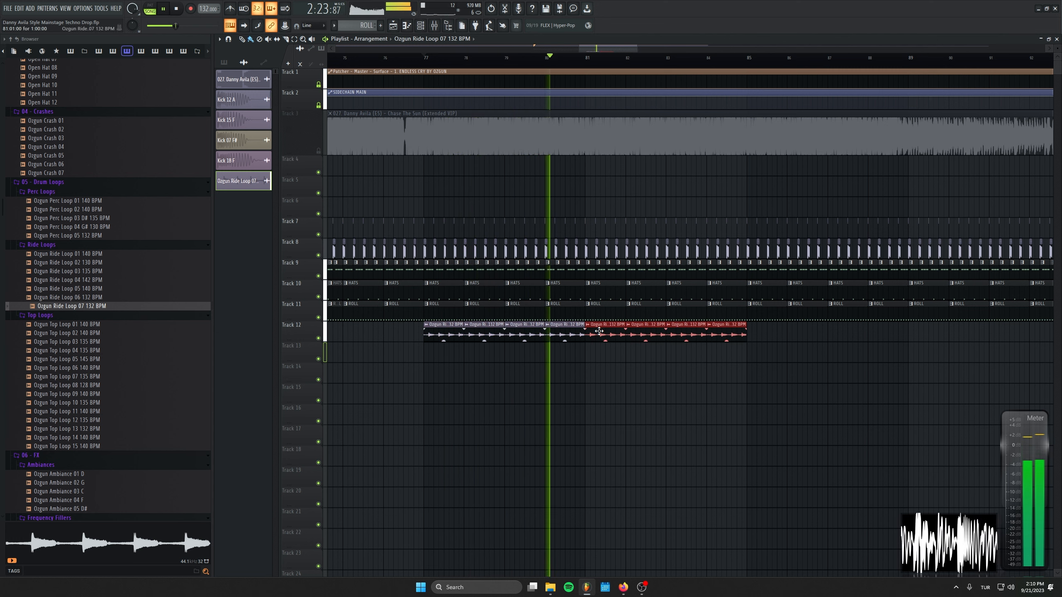
Try Ozgun Ride Loop 06 132 BPM in place of the Track 12 loop, and switch back to Ride Loop 07
middle_click(120, 299)
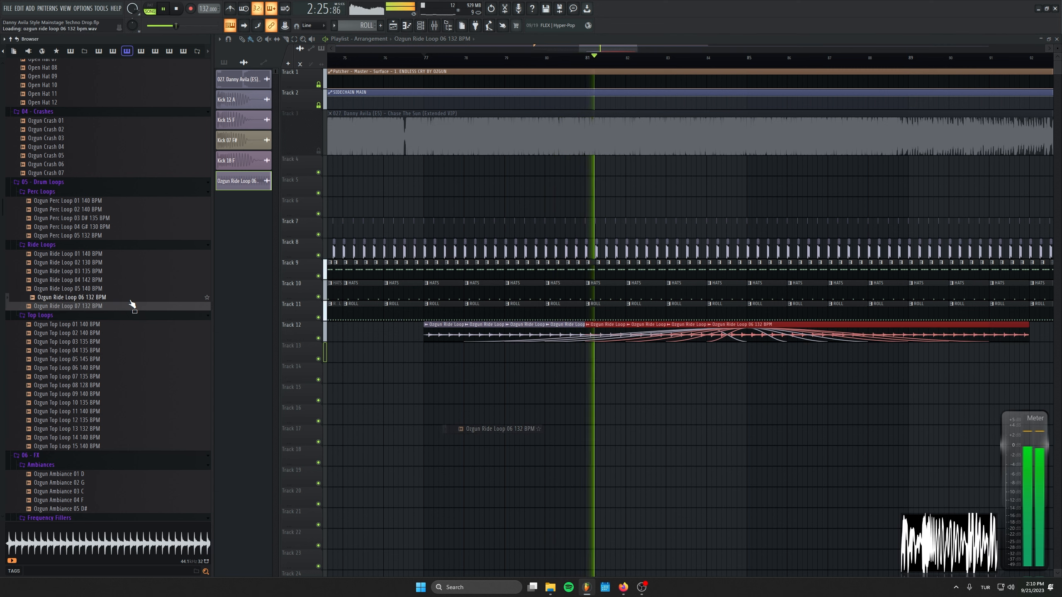
middle_click(130, 309)
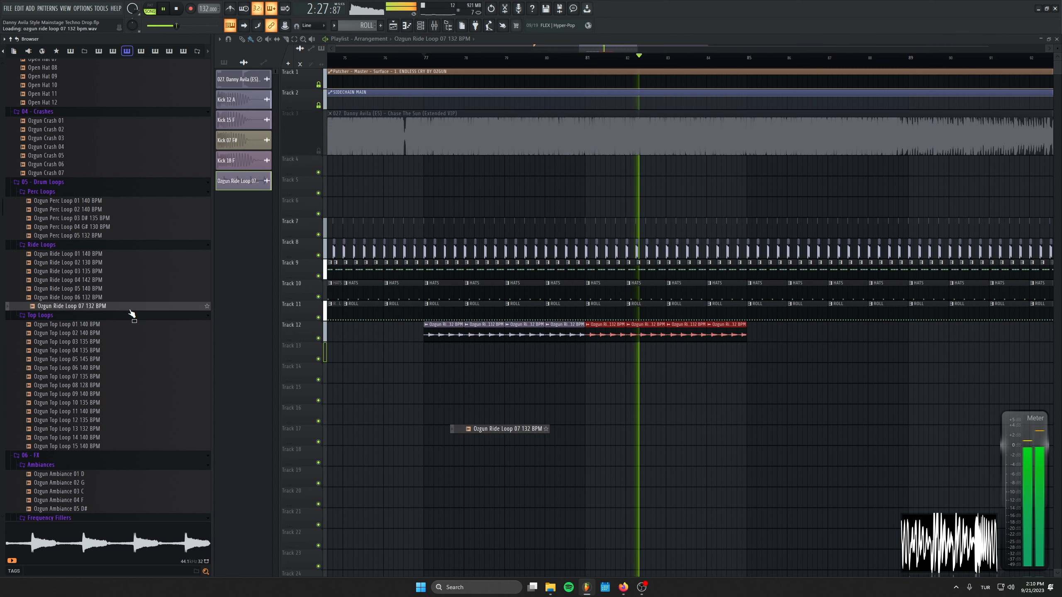
key(space)
Audition other ride loops, replace the Track 12 loop with Ozgun Ride Loop 02 130 BPM, and play it in context
click(118, 282)
click(118, 270)
click(118, 281)
click(114, 262)
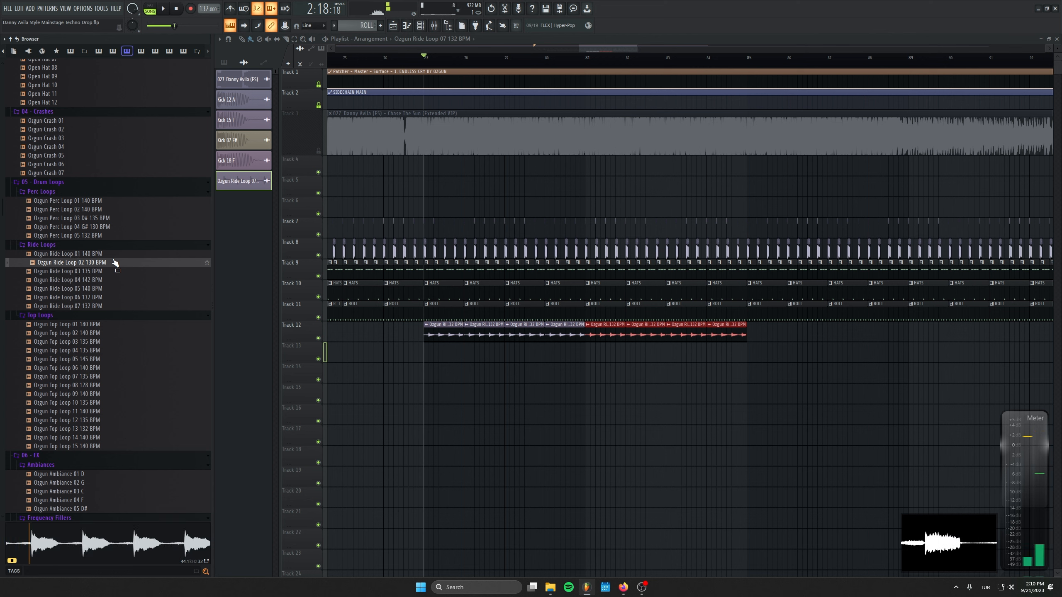
click(112, 254)
click(112, 263)
middle_click(112, 263)
key(space)
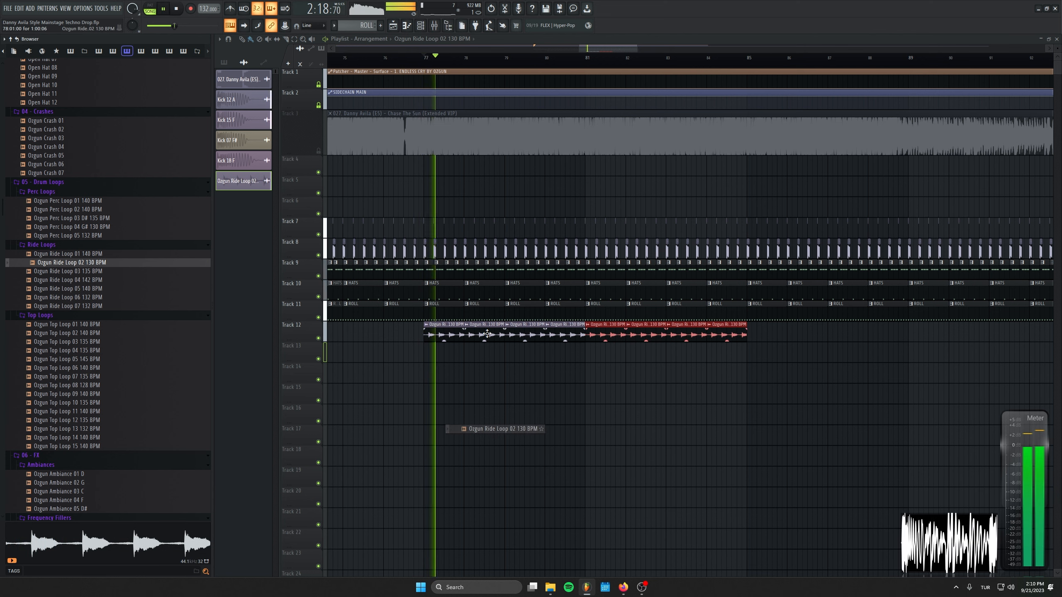
Set the ride loop's source tempo to 130 BPM and its time-stretching mode to Stretch, and replay the drop
drag(396, 333, 857, 368)
key(space)
double_click(443, 326)
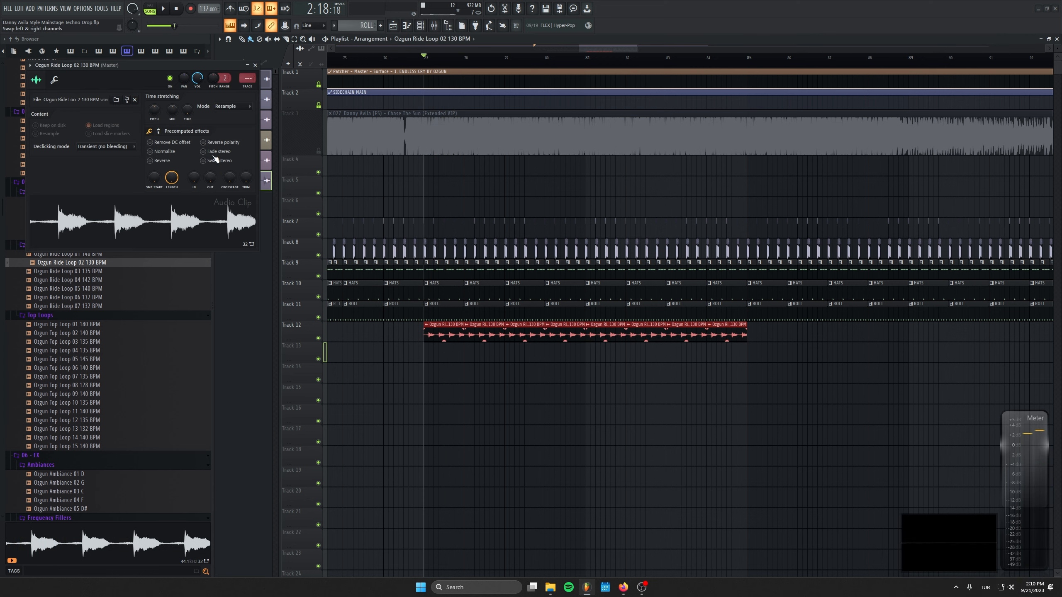
right_click(188, 111)
click(205, 124)
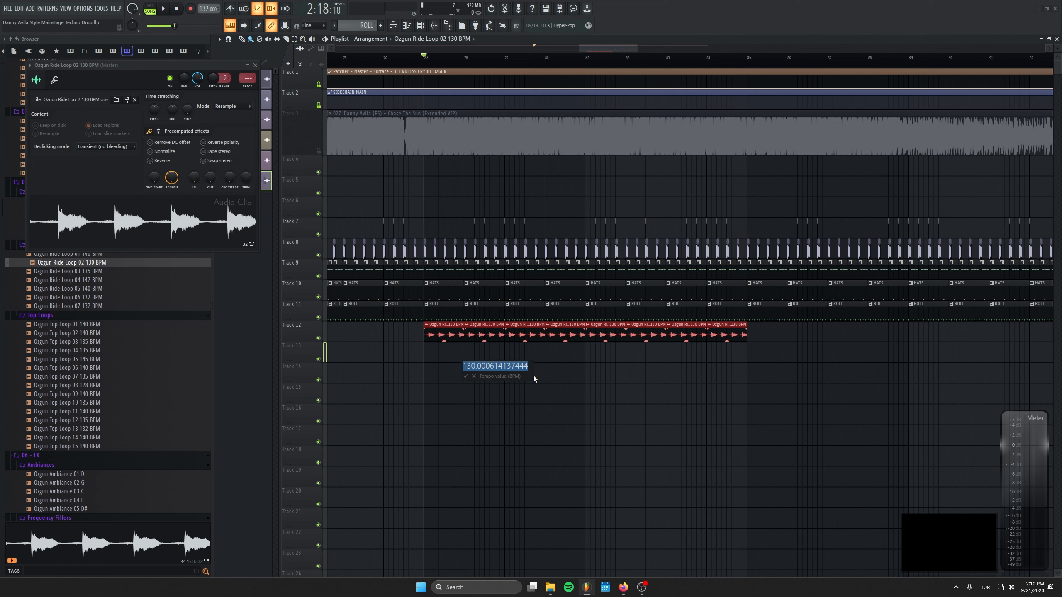
click(230, 107)
click(229, 131)
key(space)
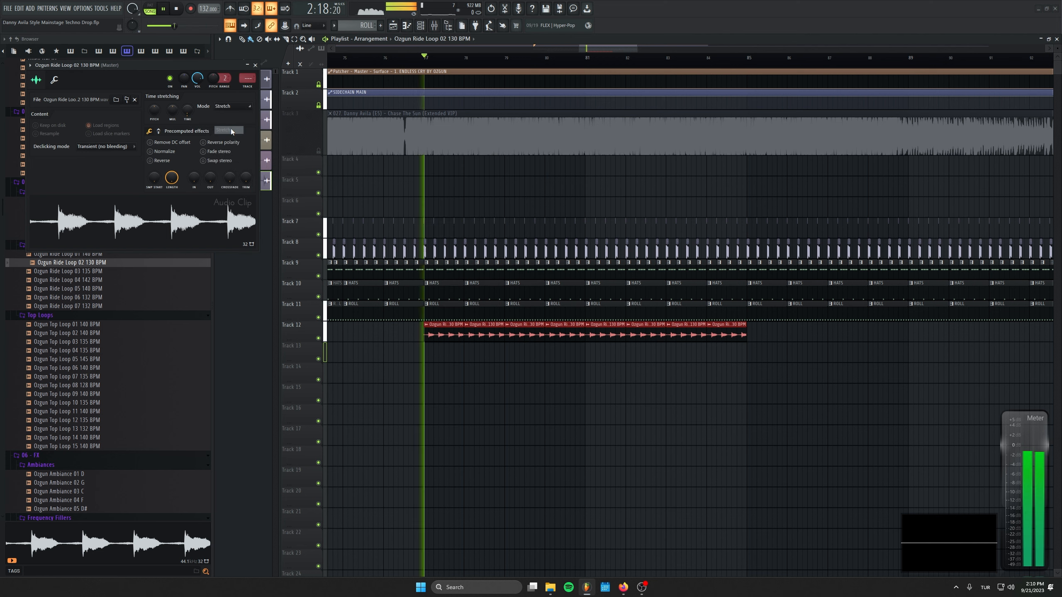
Lower the ride loop's volume to about -4.9 dB and duplicate its Track 12 clips from bar 85 to the drop's end
drag(198, 79, 197, 79)
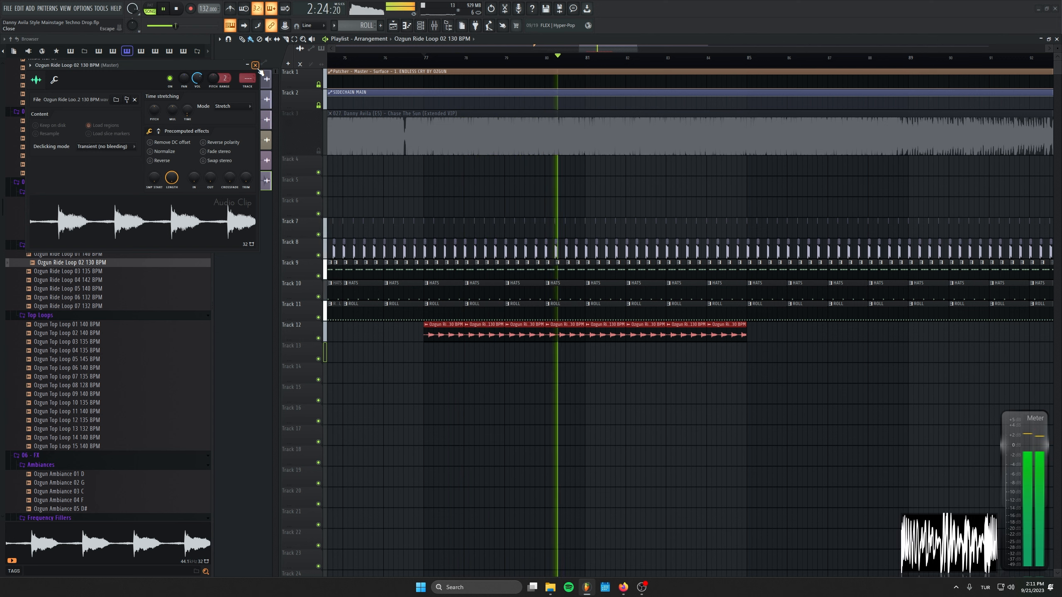
click(659, 370)
scroll(728, 389, up, 2)
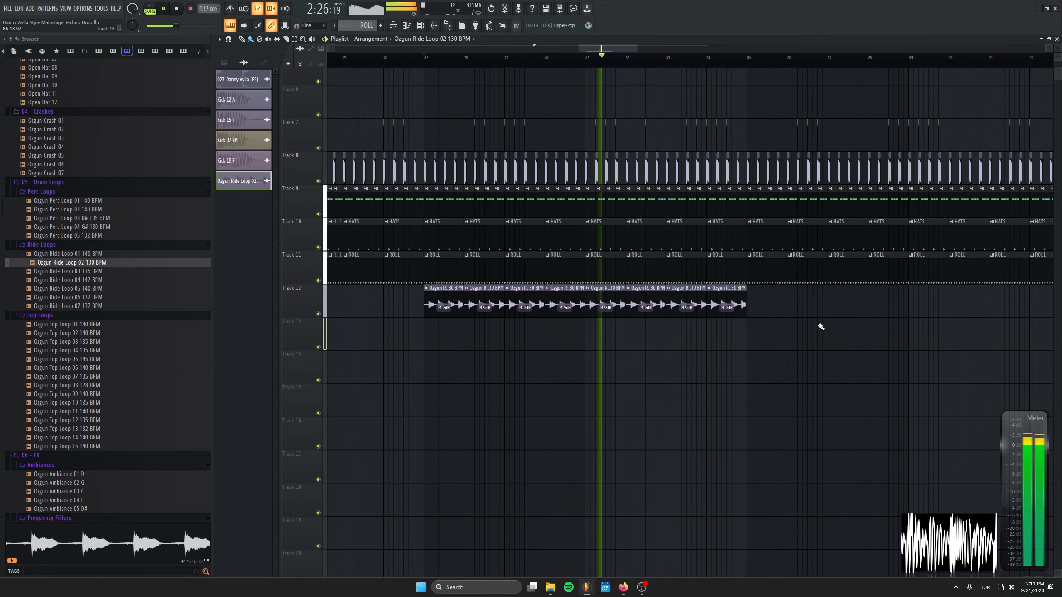
key(ctrl+b)
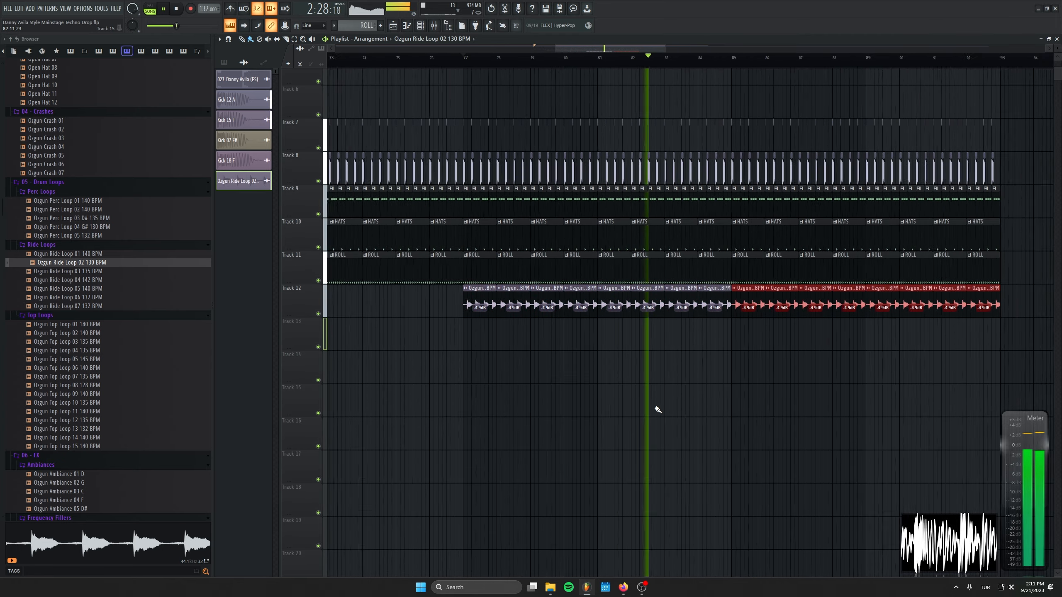
click(657, 408)
scroll(674, 402, down, 3)
scroll(922, 349, up, 3)
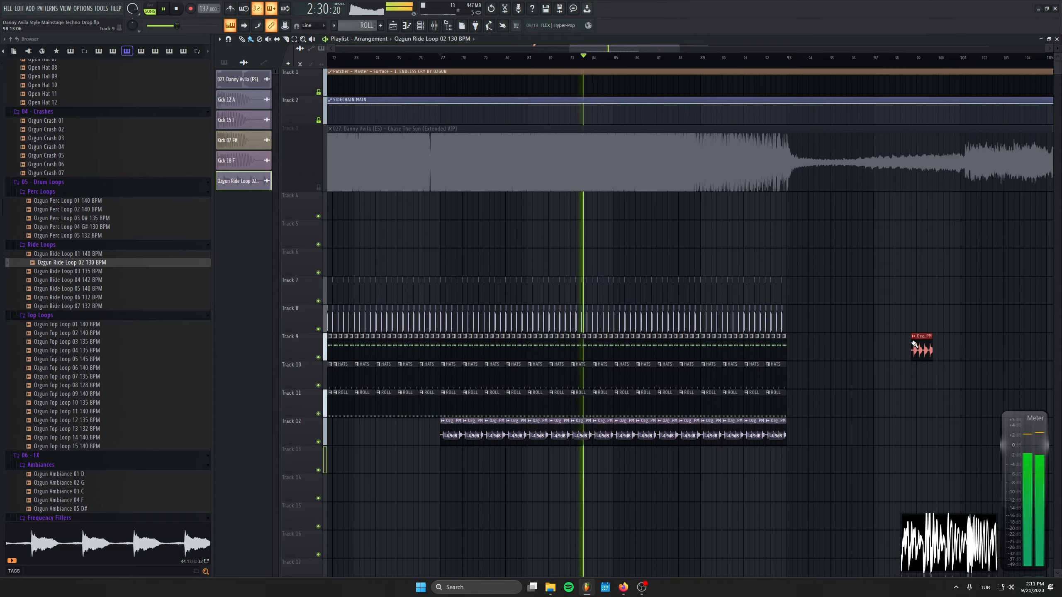
key(space)
Return to the start of the drop and browse the sample pack from the top loops down to the Serum Bank presets
scroll(398, 280, up, 3)
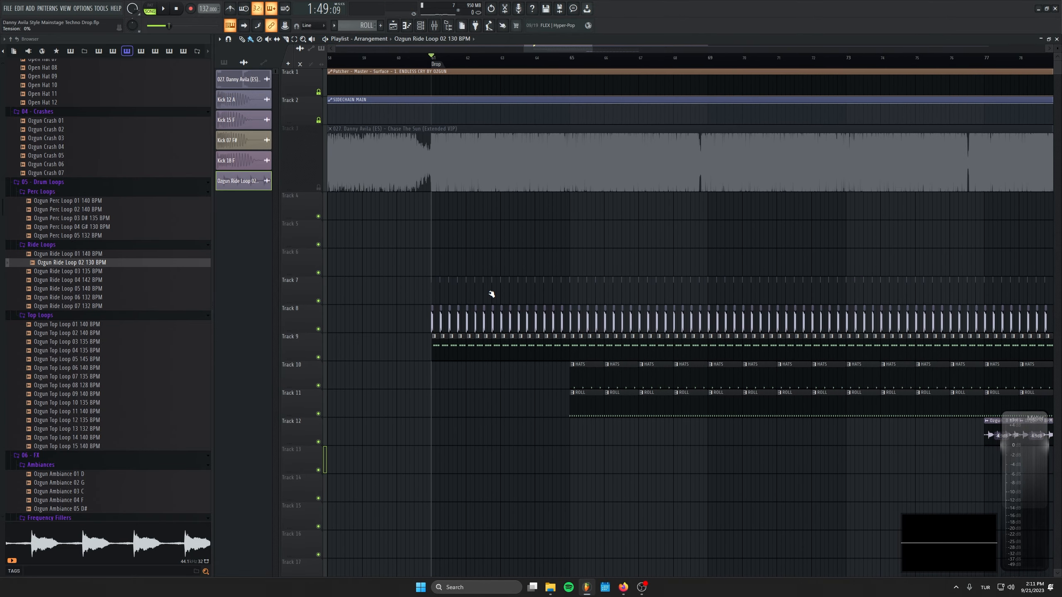
scroll(493, 294, down, 1)
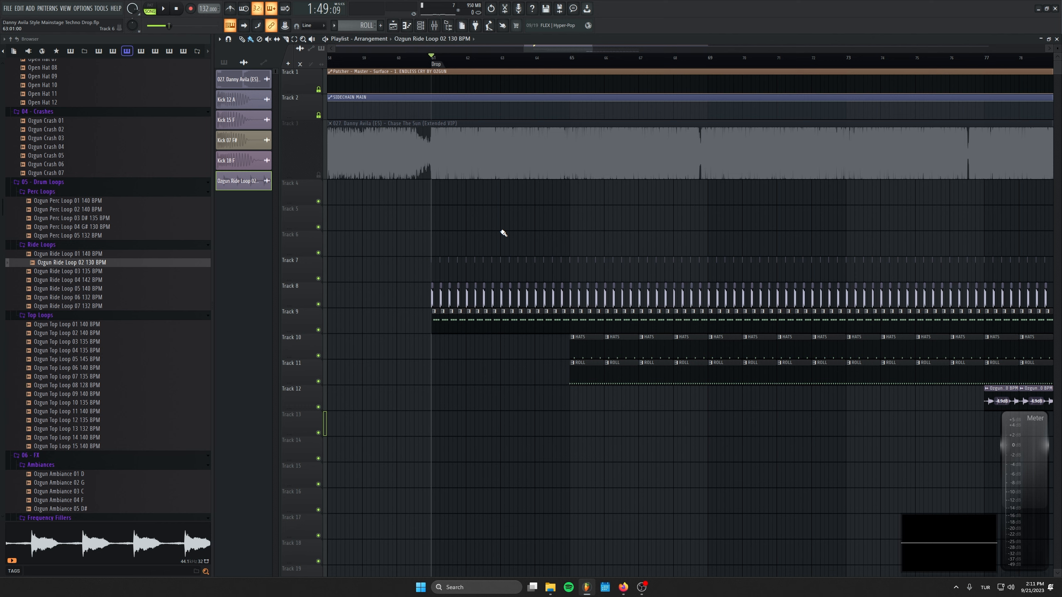
scroll(604, 410, down, 1)
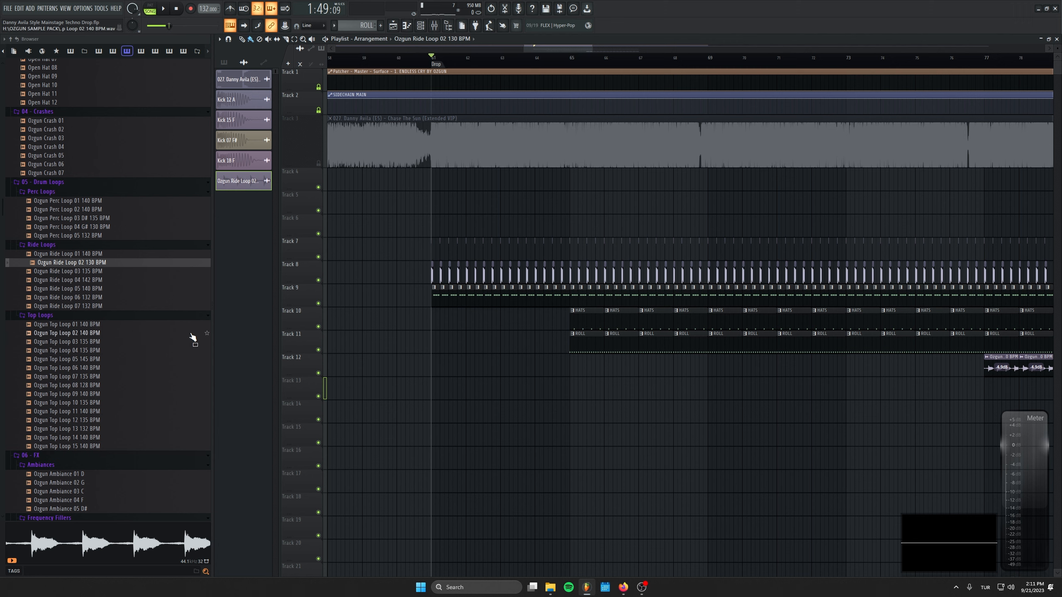
scroll(469, 359, down, 3)
scroll(113, 403, down, 15)
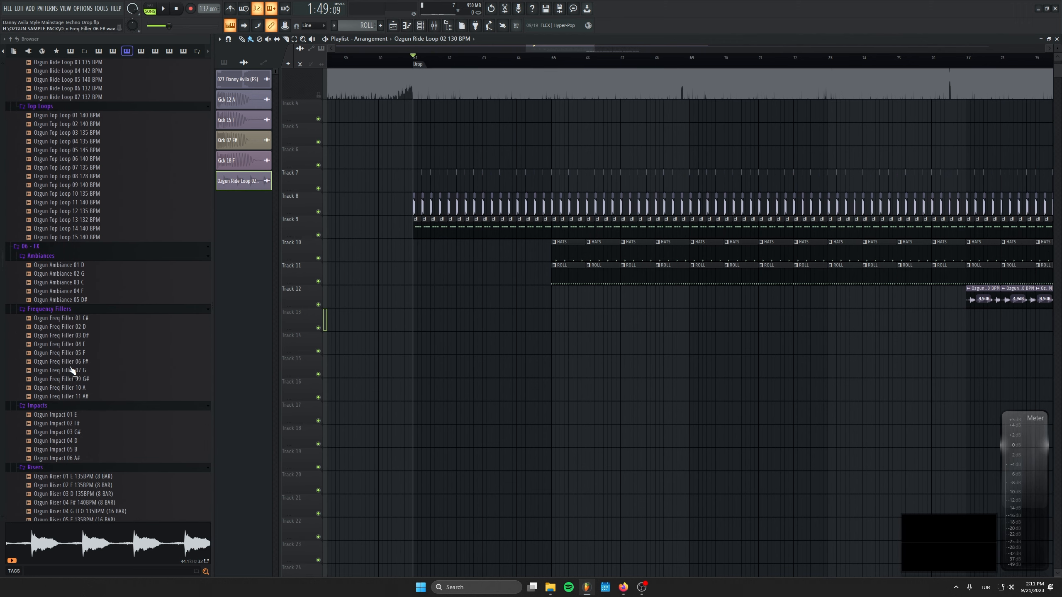
scroll(2, 352, down, 1)
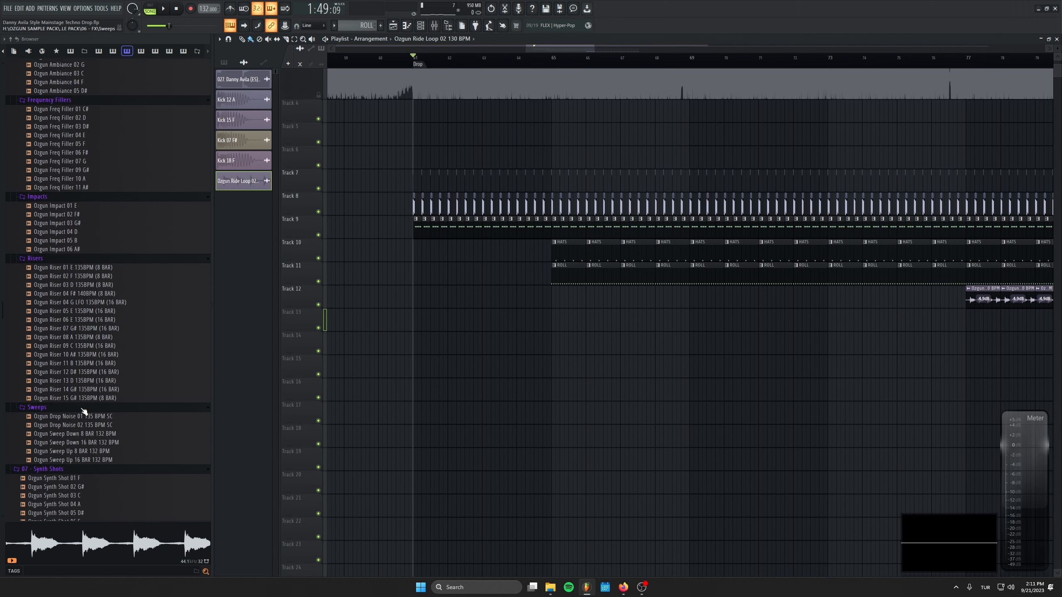
scroll(118, 396, down, 20)
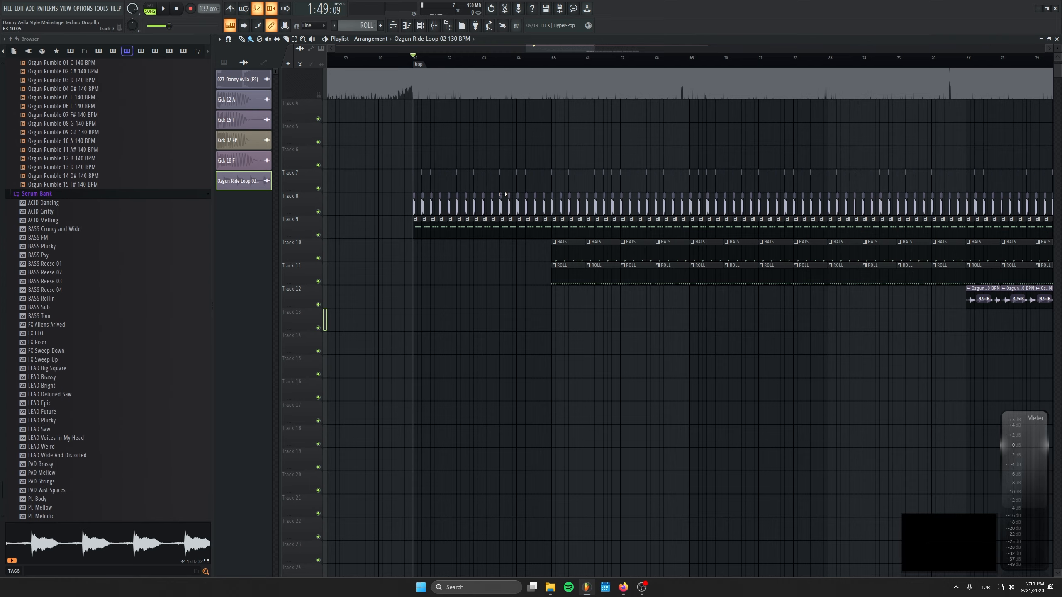
scroll(502, 194, up, 3)
scroll(131, 303, up, 20)
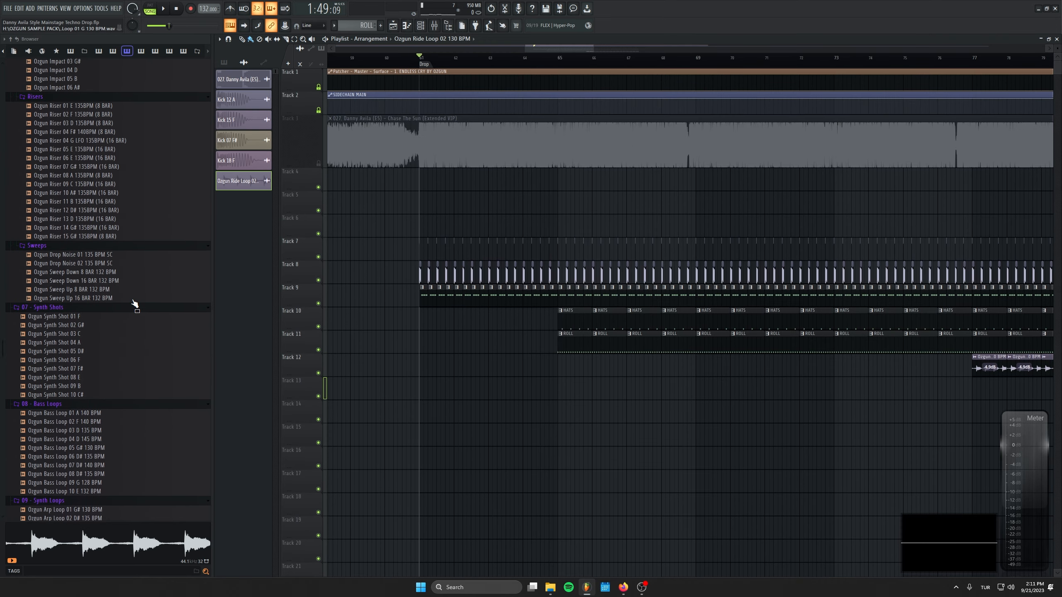
scroll(134, 303, down, 12)
scroll(597, 361, down, 1)
Create a new pattern named ACID SHOTS and place it on Track 13 at the Drop marker
click(381, 26)
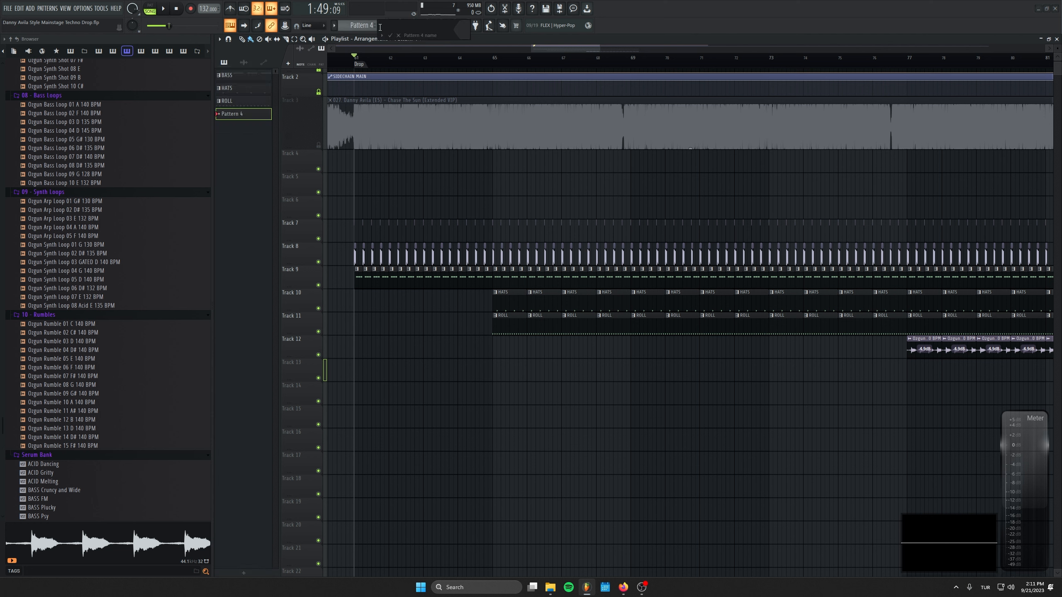
text(ACID SHOTS)
key(Return)
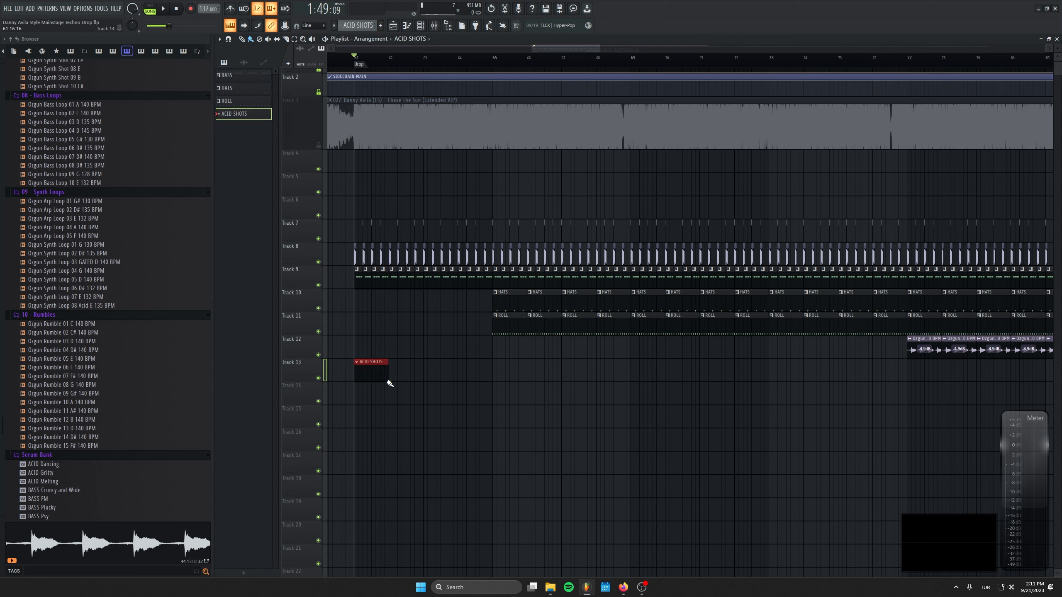
Add a Serum channel with the ACID Dancing preset, and load ACID Gritty from the Serum Bank
click(420, 25)
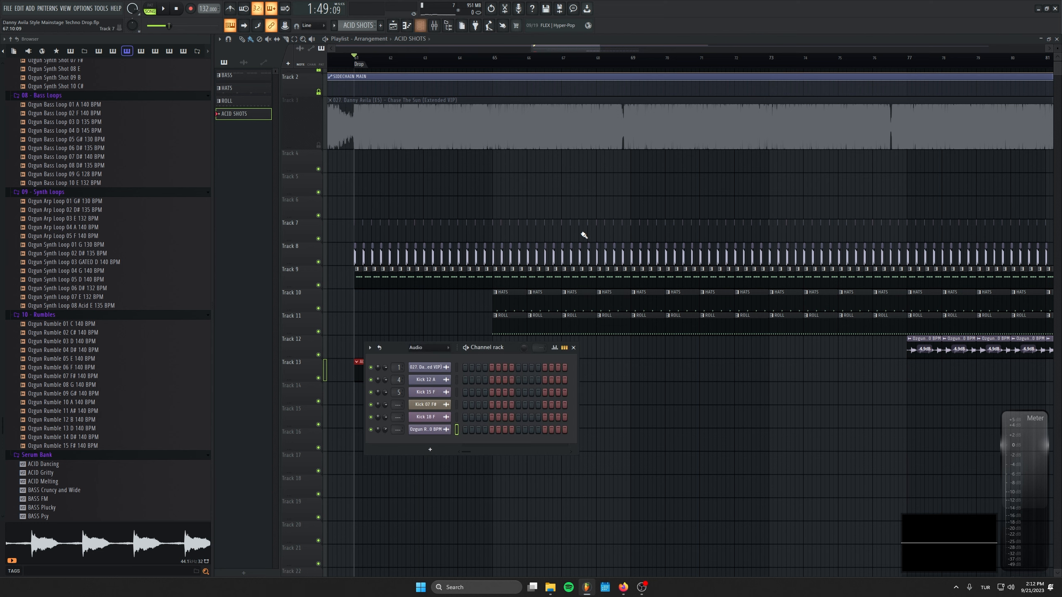
click(439, 371)
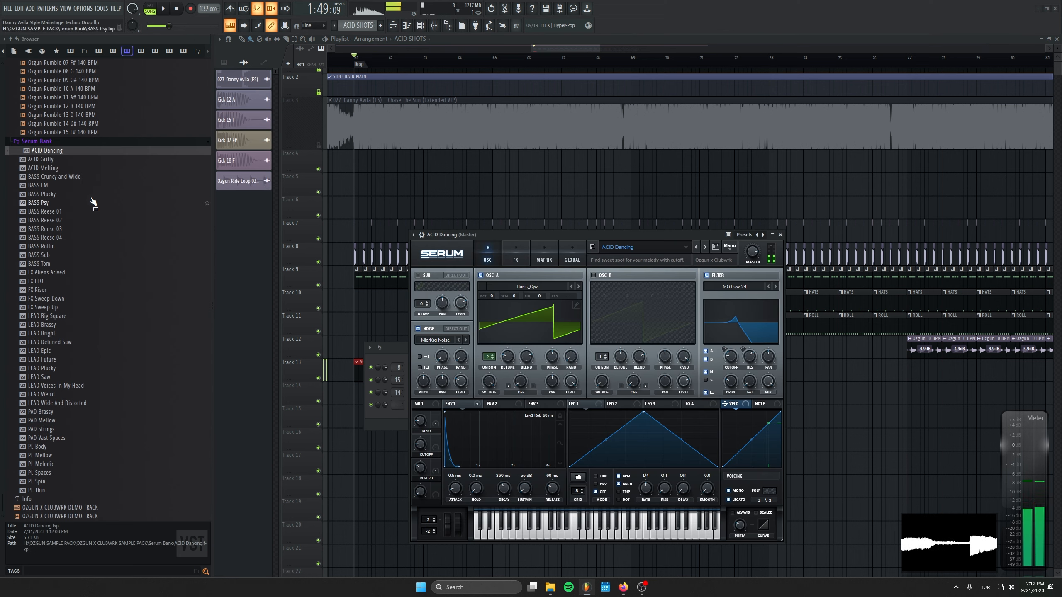
drag(62, 159, 375, 191)
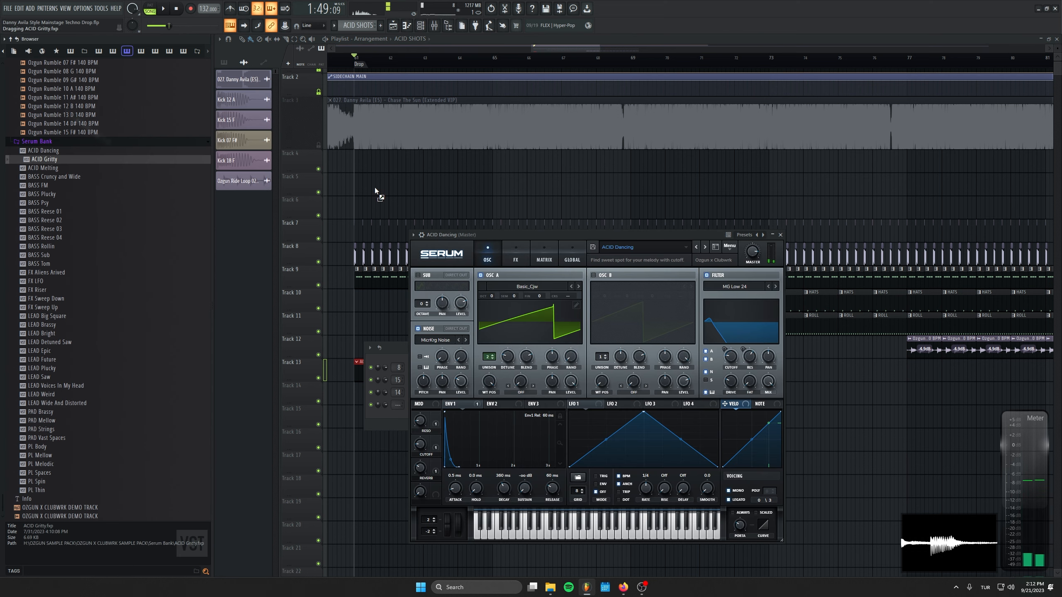
Audition the ACID Gritty and ACID Melting presets from the Serum Bank in the acid synth
drag(494, 235, 494, 235)
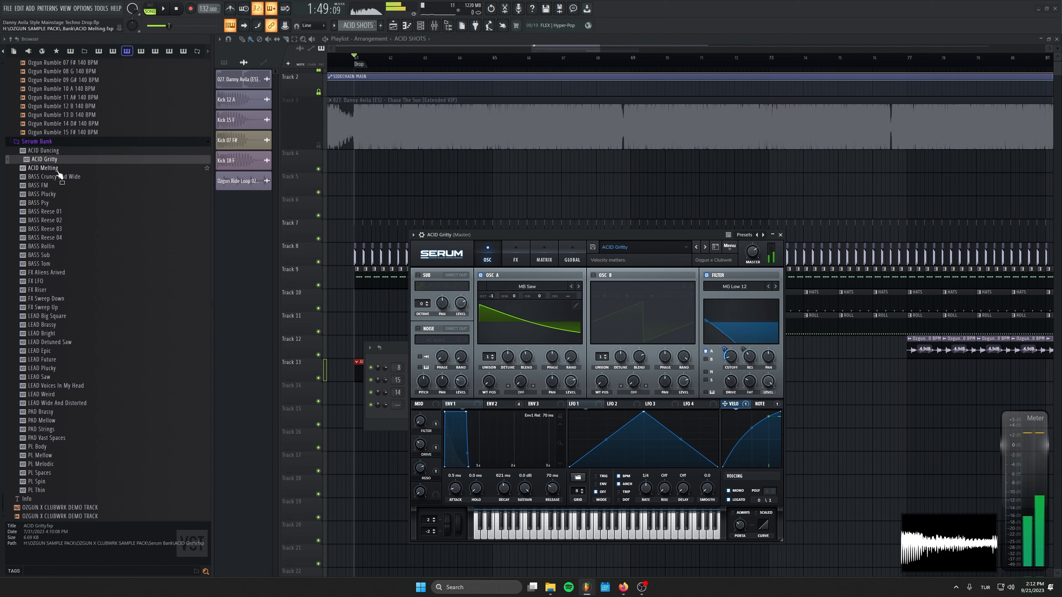
drag(46, 167, 470, 236)
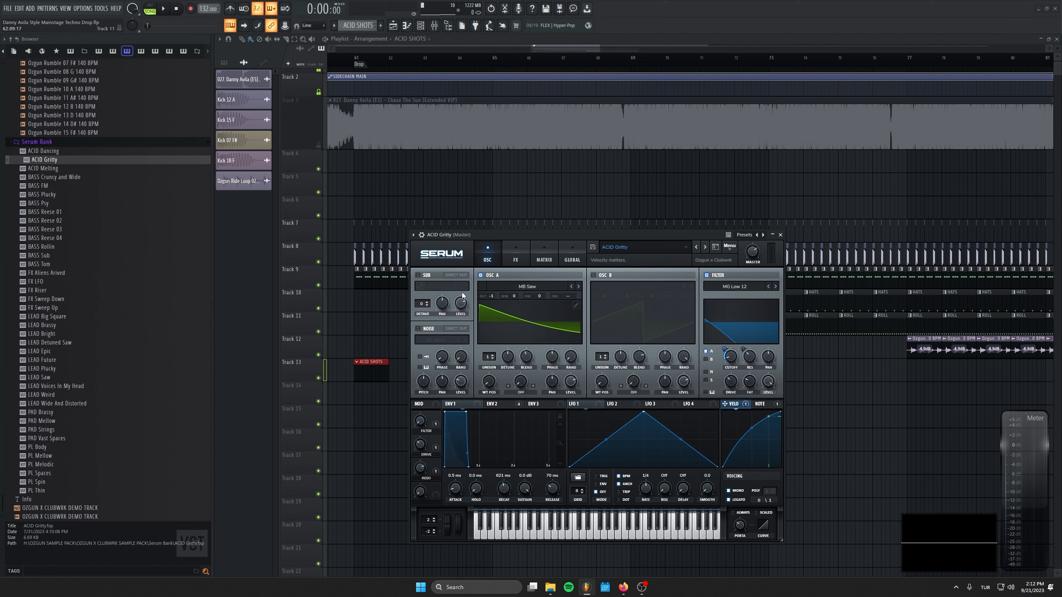
key(b)
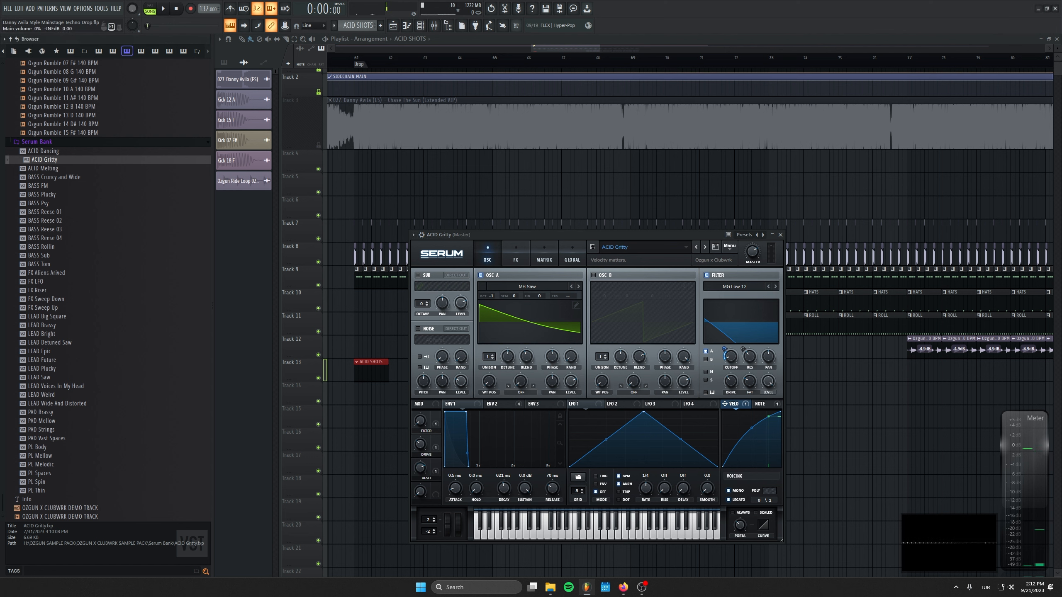
Load the PML_TPK_Acid_001 preset from the PML - Serum - Overdrive folder into the synth and close its window
click(113, 51)
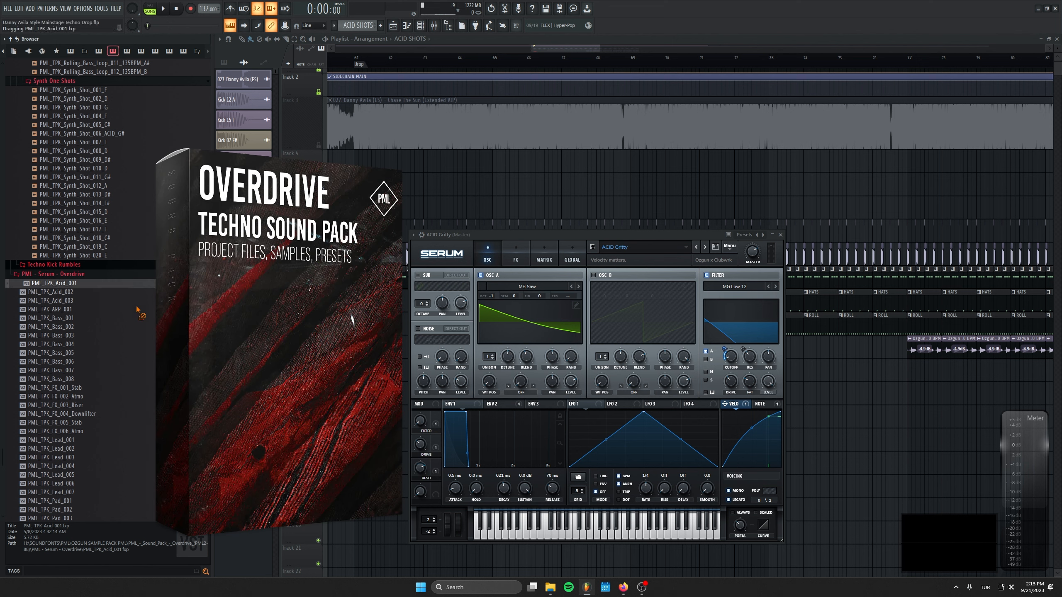
drag(138, 312, 499, 238)
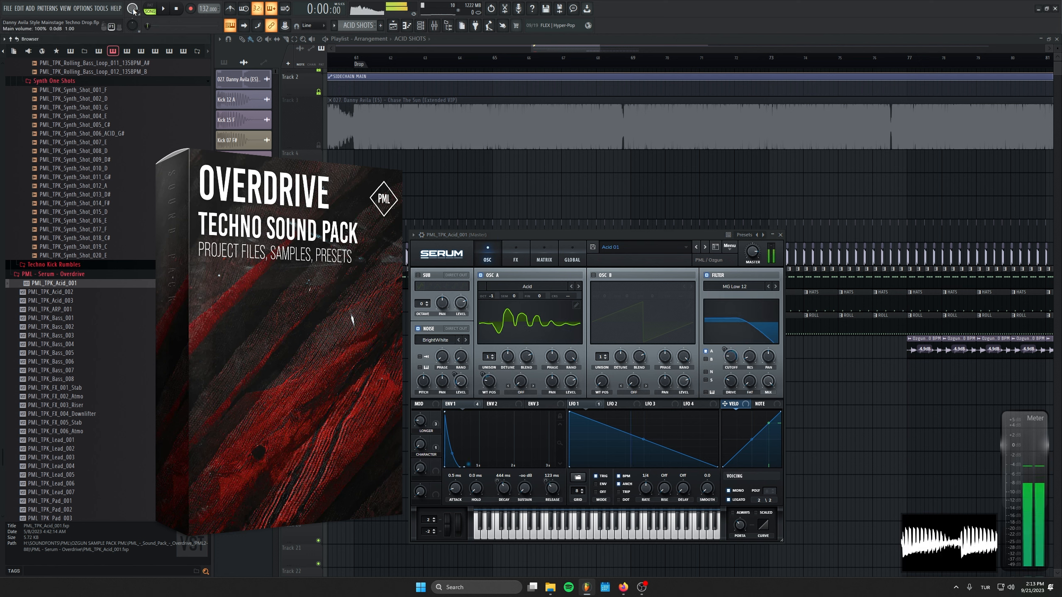
click(780, 235)
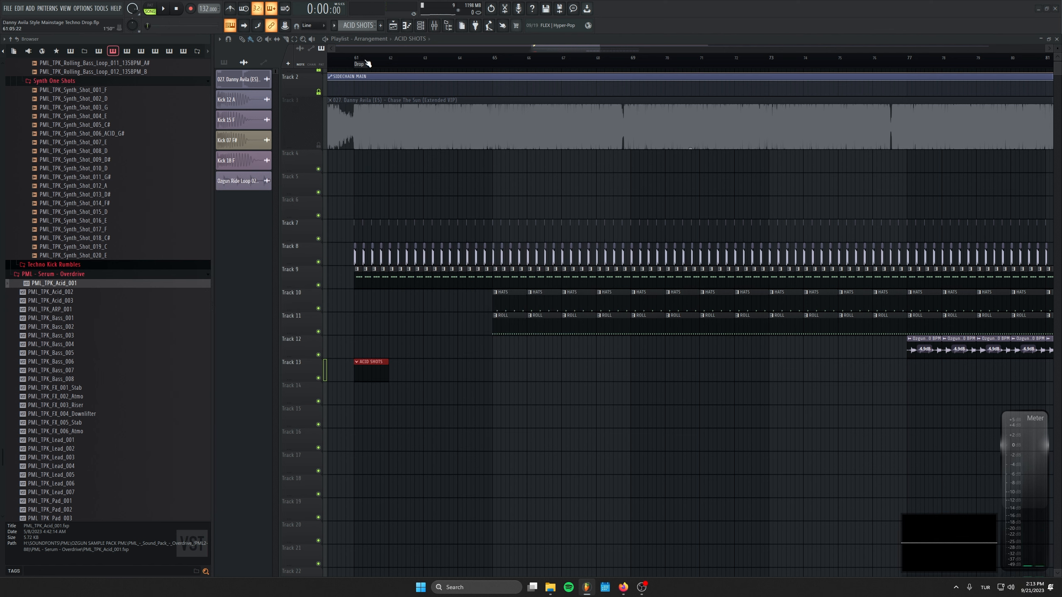
Write a four-bar ACID SHOTS pattern of short A3 notes in the piano roll
double_click(368, 372)
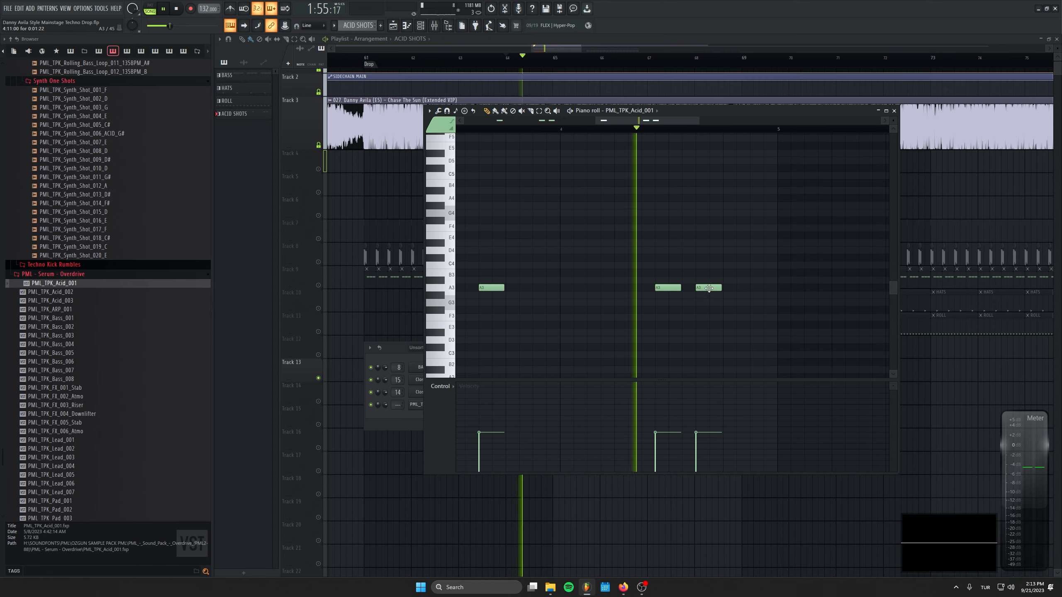
click(755, 302)
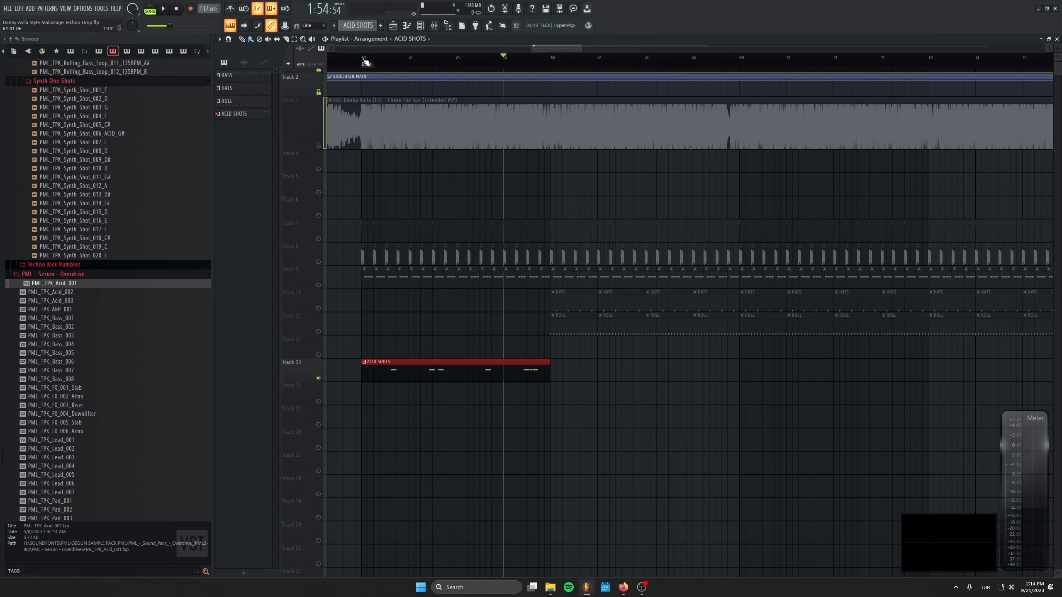
Bring the kick, bass, hats and roll tracks back in with the reference track muted, and play from the drop
drag(400, 119, 577, 127)
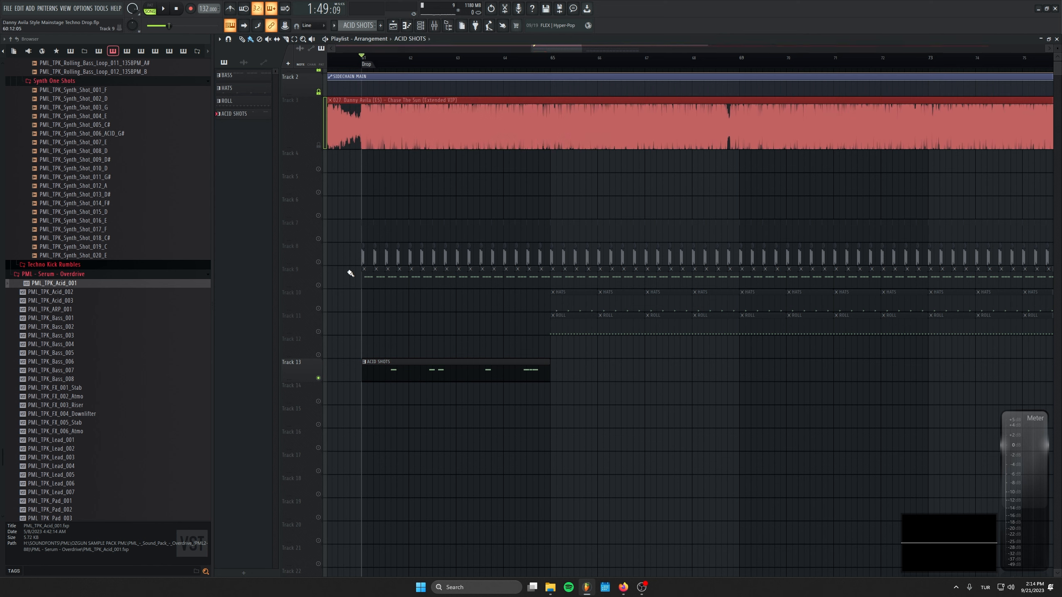
right_click(319, 239)
right_click(319, 239)
click(638, 393)
right_click(646, 394)
key(space)
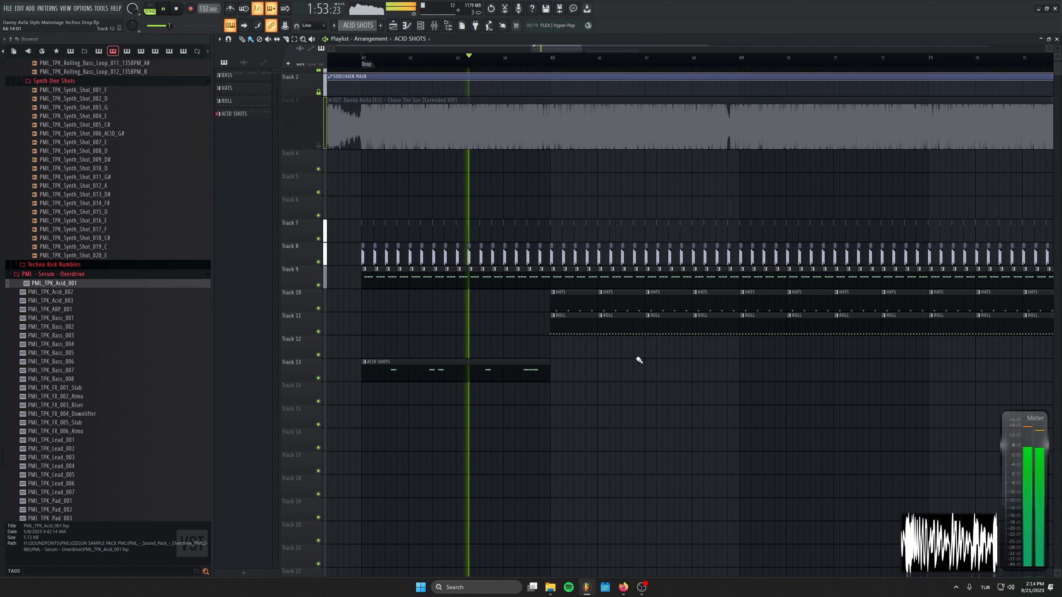
Place two more ACID SHOTS clips on Track 13 directly after the first one
drag(582, 372, 551, 371)
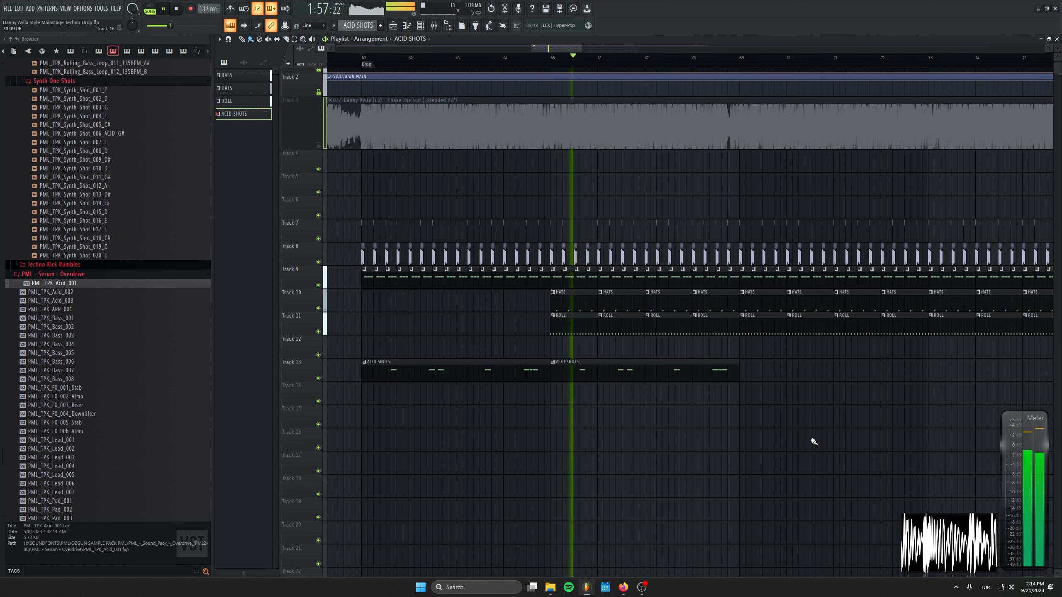
click(753, 371)
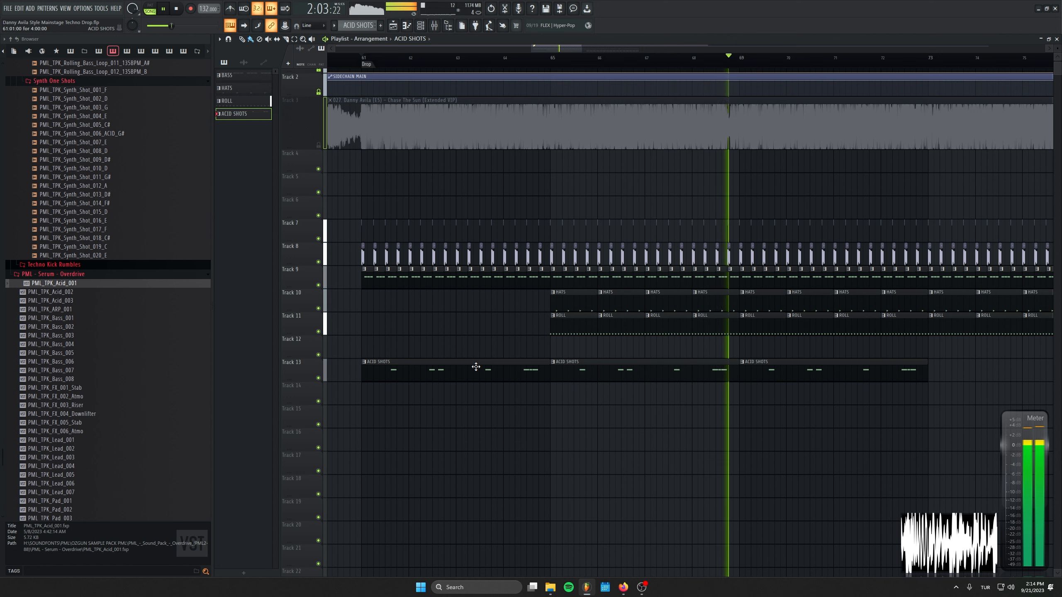
key(space)
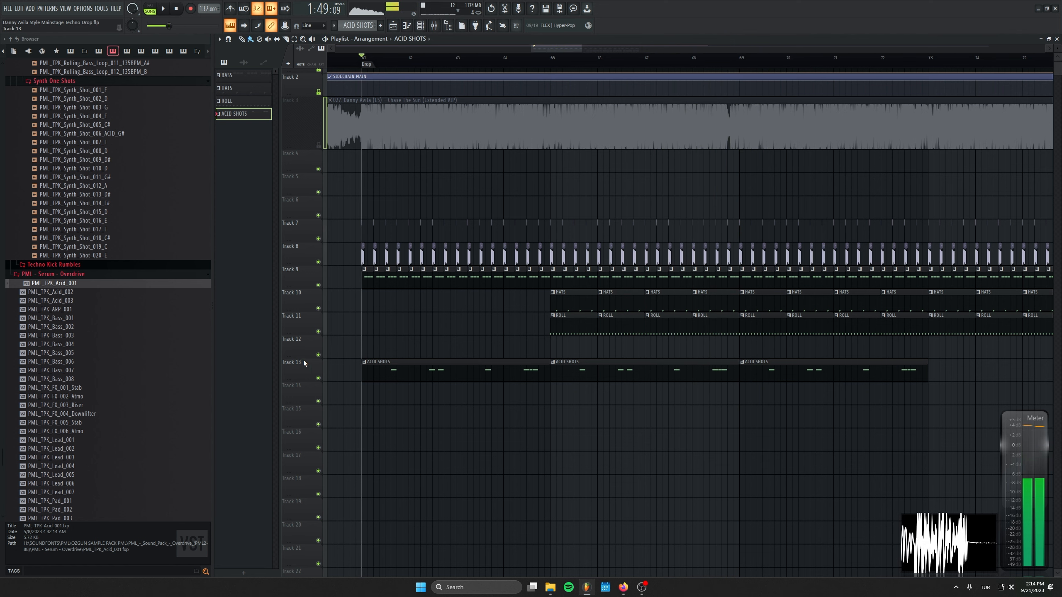
Load PML_TPK_Acid_001 into the synth in place of ACID Dancing, audition it and start playback from the drop
drag(54, 283, 436, 216)
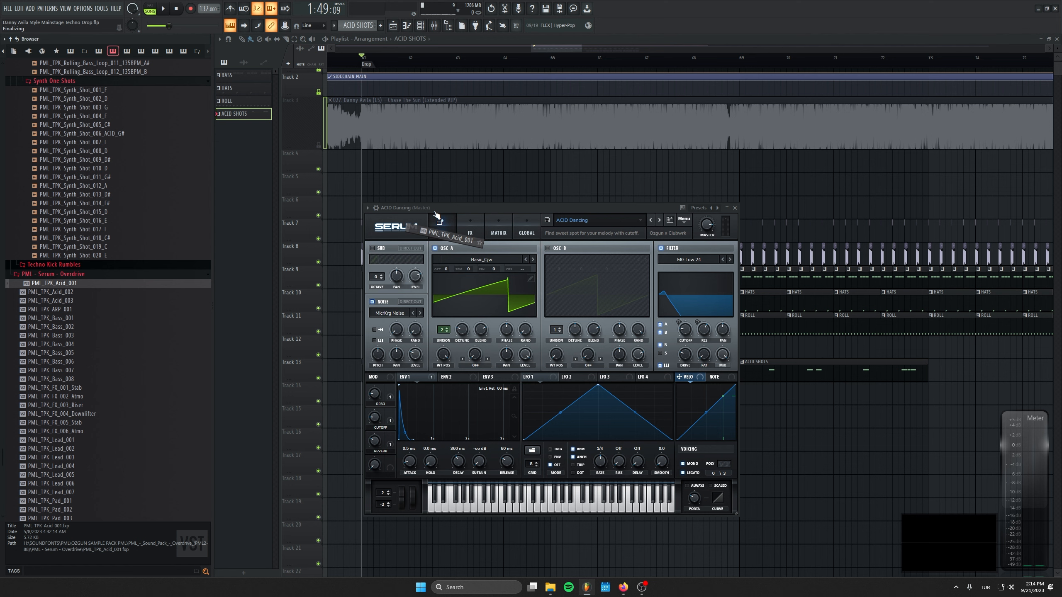
key(b)
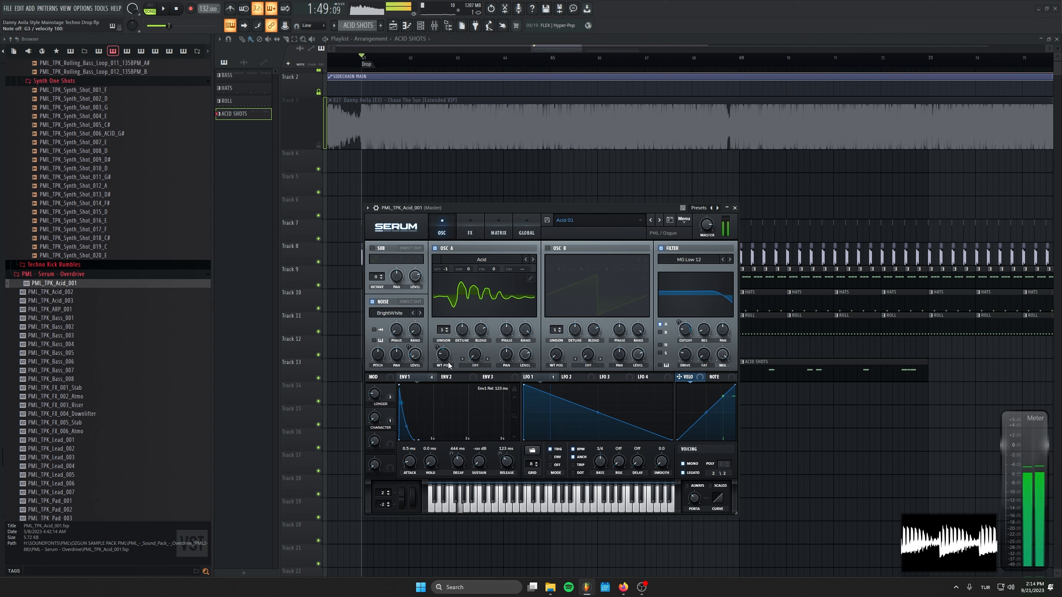
key(space)
Lower the synth's CHARACTER macro to 0% and adjust the LONGER macro to 9% while listening to the drop
drag(375, 416, 386, 535)
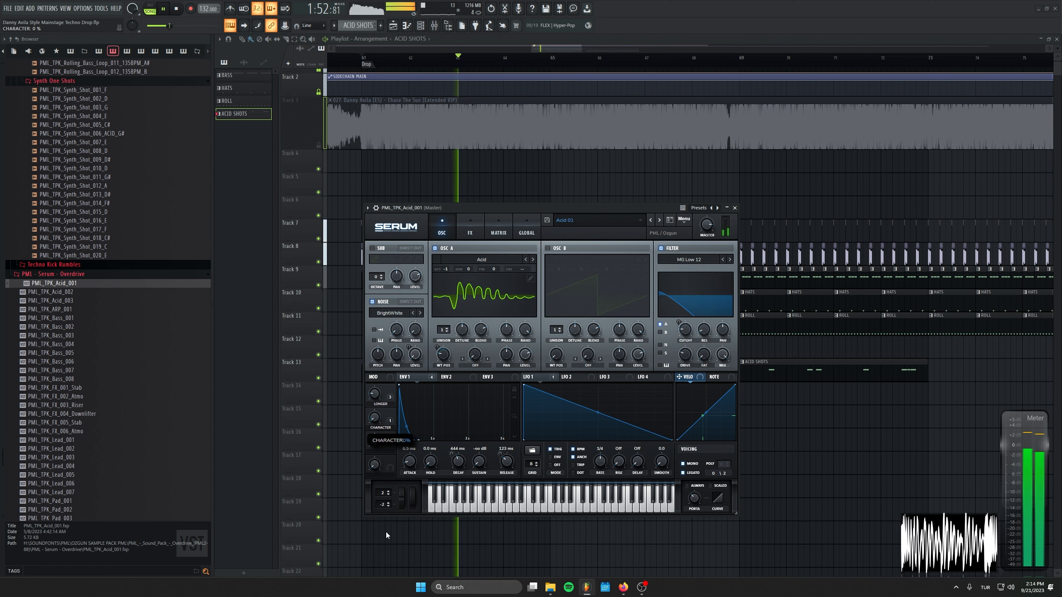
drag(371, 397, 372, 411)
key(space)
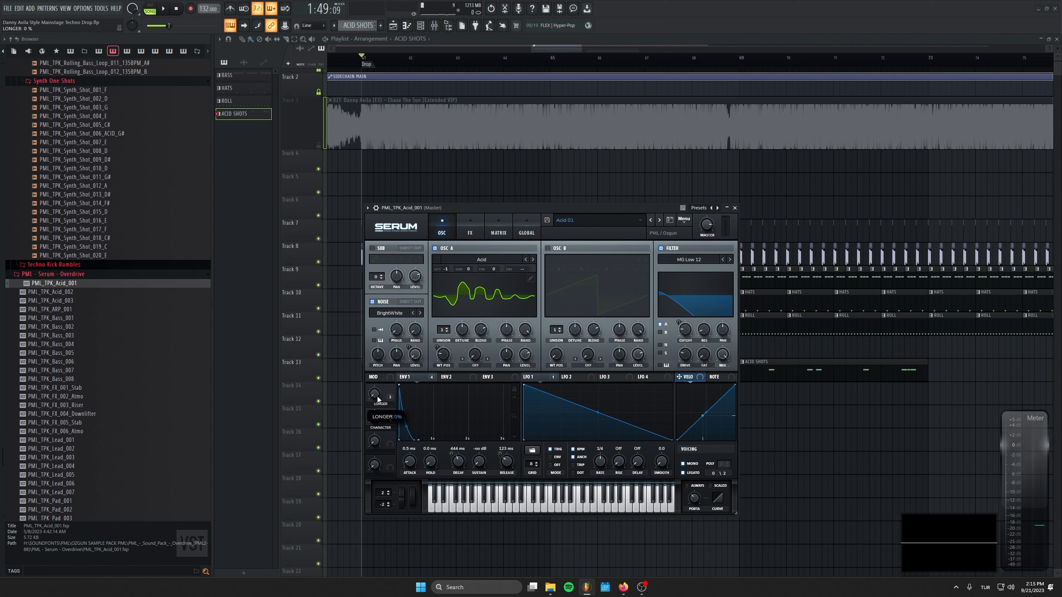
key(space)
drag(376, 398, 366, 382)
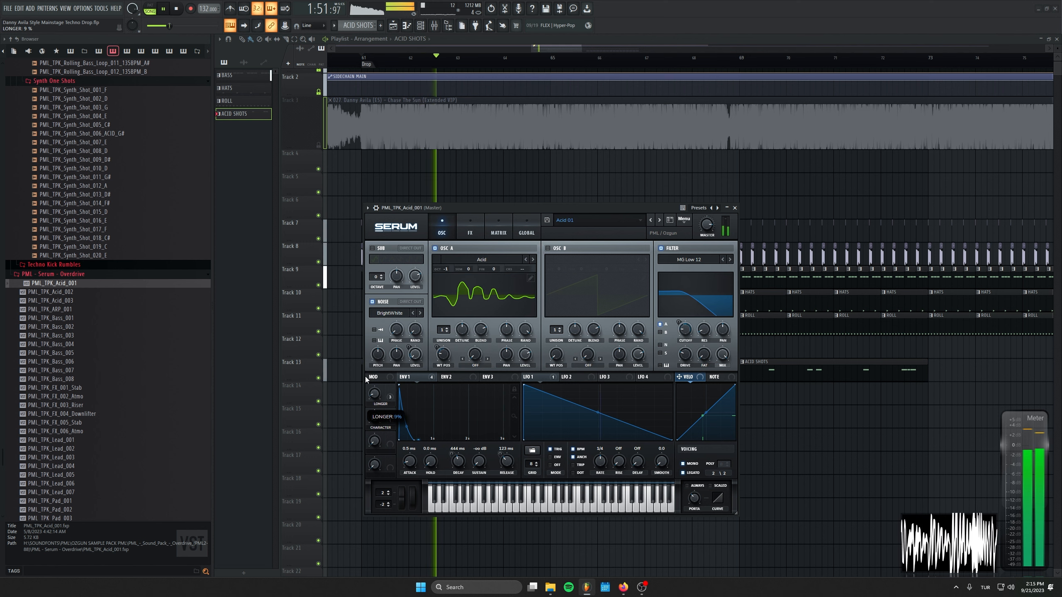
click(735, 208)
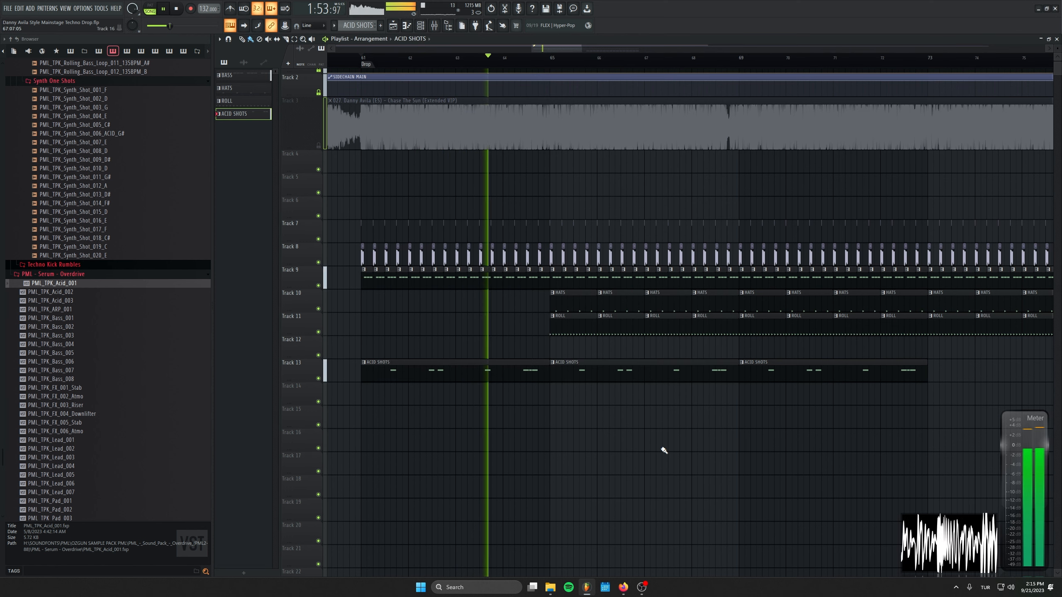
key(space)
Reopen the PML_TPK_Acid_001 synth from the channel rack, check its effects section and close it
click(436, 404)
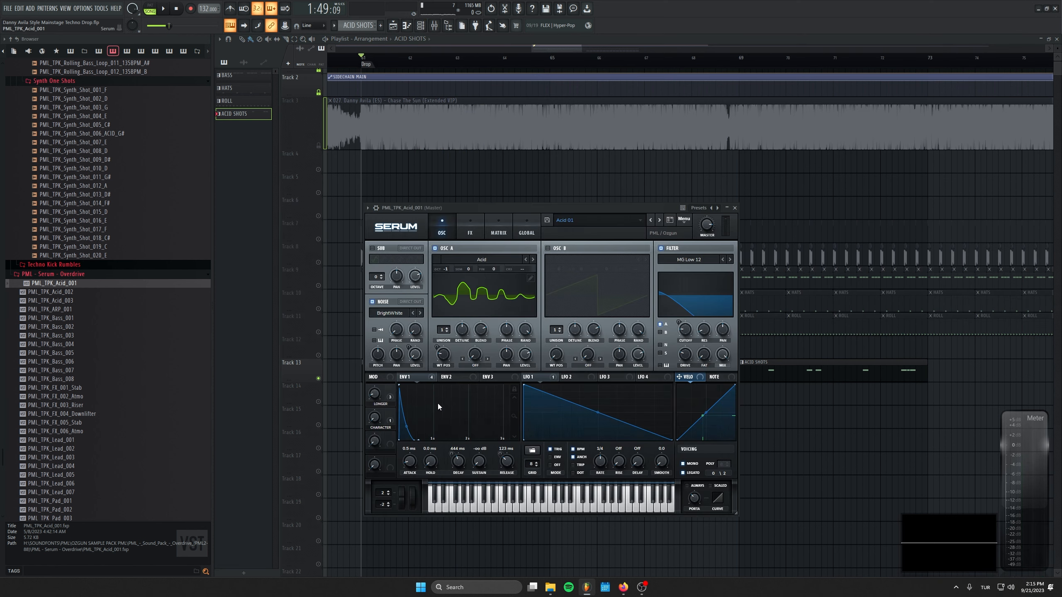
click(465, 225)
click(735, 208)
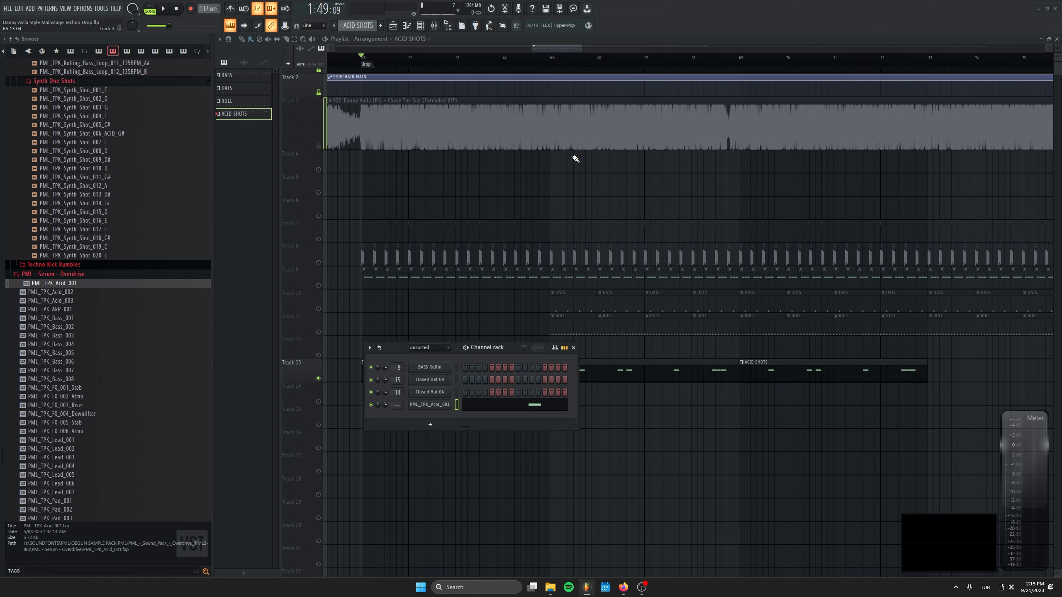
Route the PML_TPK_Acid_001 channel to mixer insert 41 in the drop group, named 303, and add Fruity Delay 3
drag(397, 404, 397, 360)
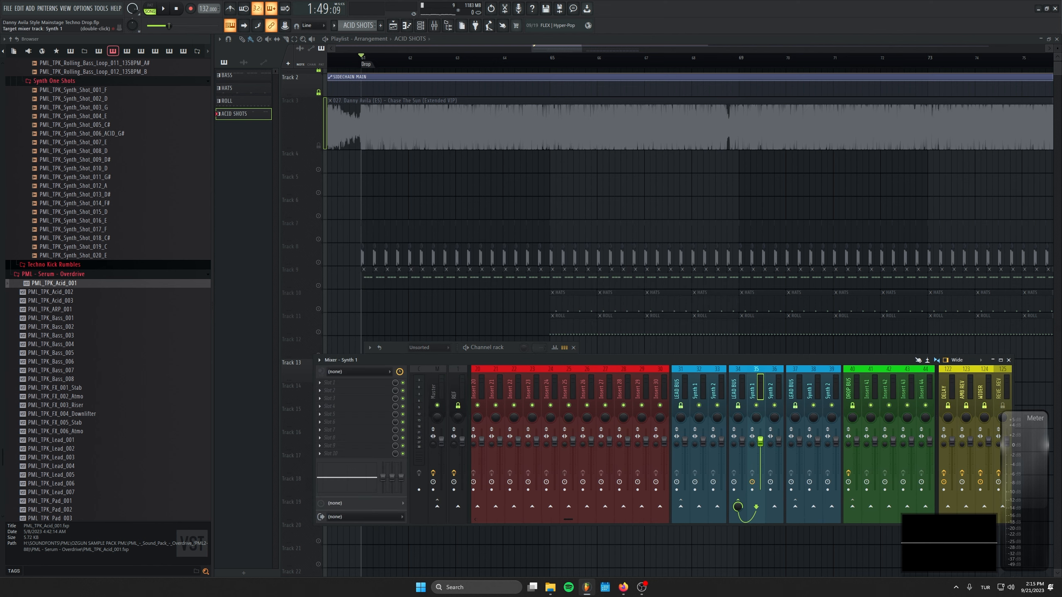
click(414, 251)
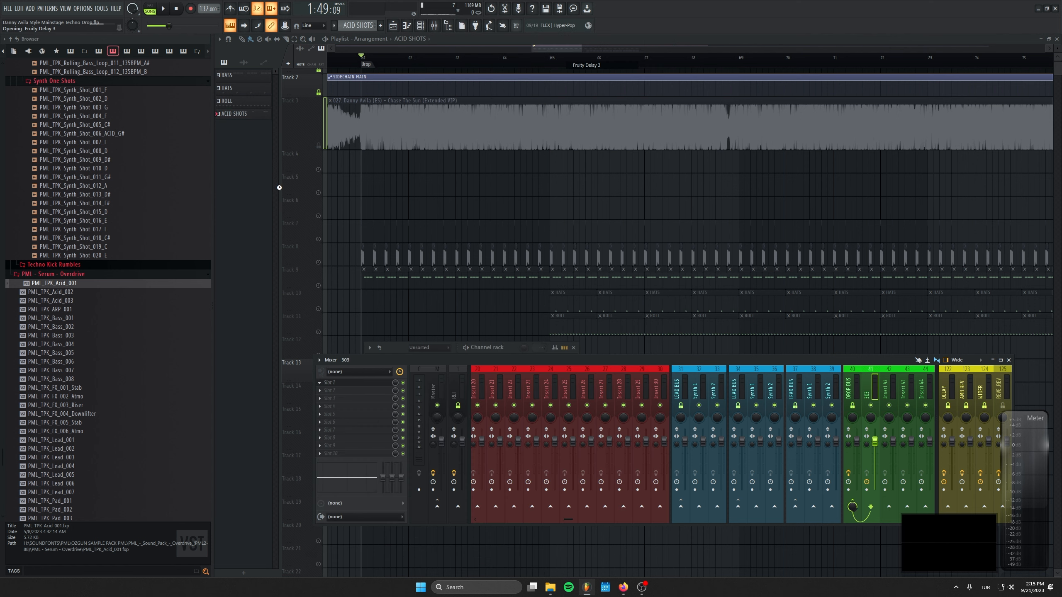
drag(252, 135, 321, 230)
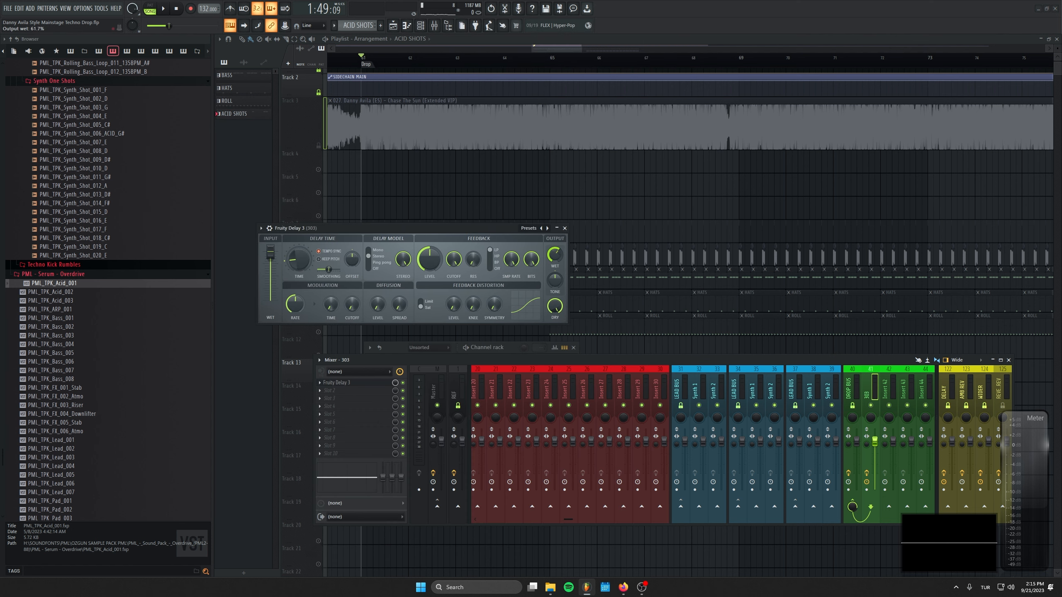
Set the Fruity Delay 3 output wet level to about 22% while listening to the drop
key(F9)
key(space)
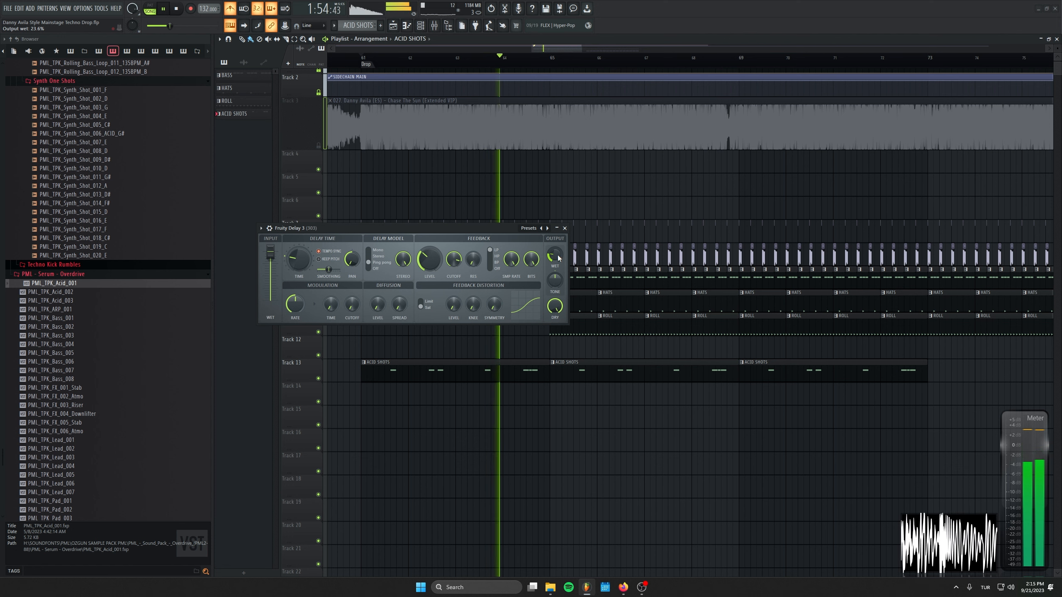
drag(558, 258, 558, 263)
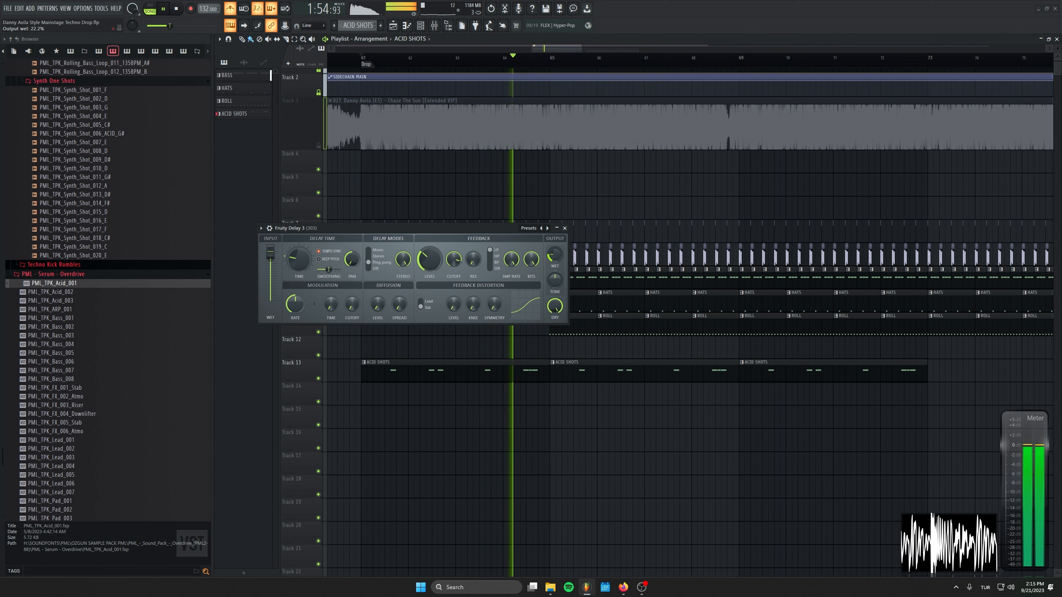
click(565, 228)
Add Fruity Reeverb 2 after the delay on the 303 insert and set its wet level to 39%
key(F9)
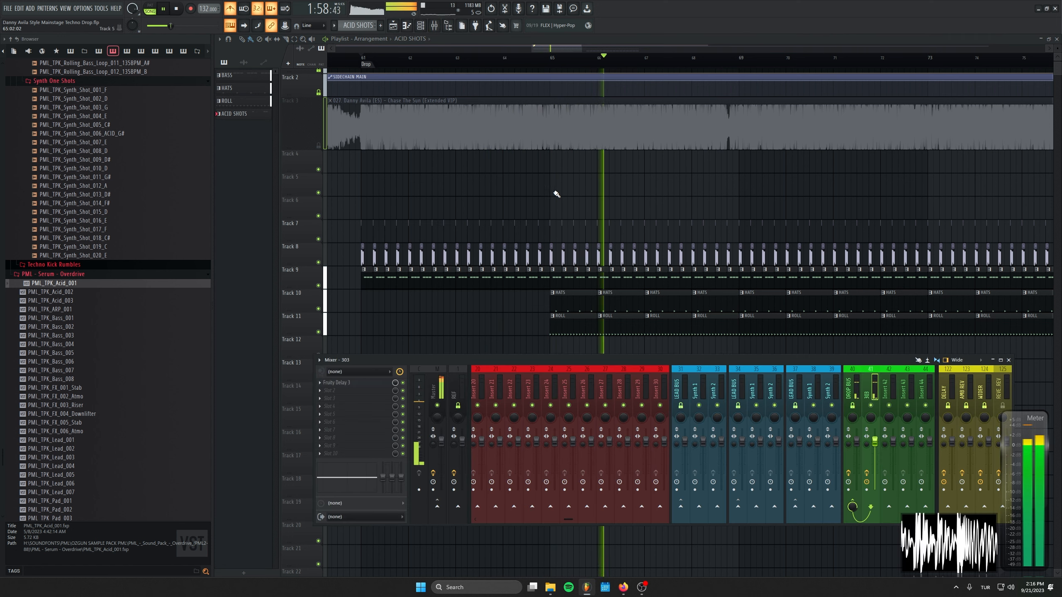
key(space)
key(space)
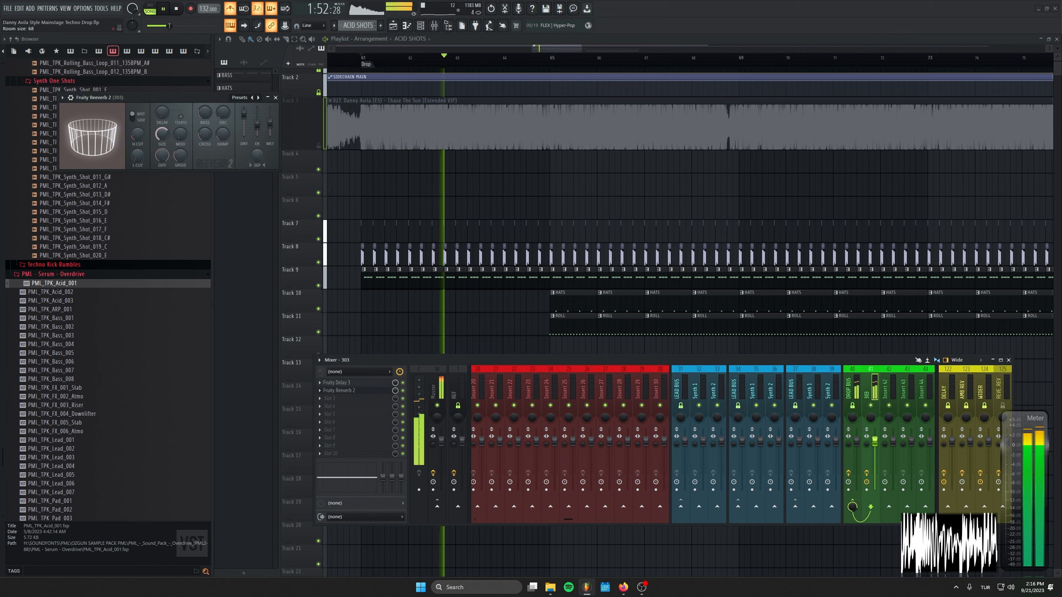
drag(270, 123, 270, 128)
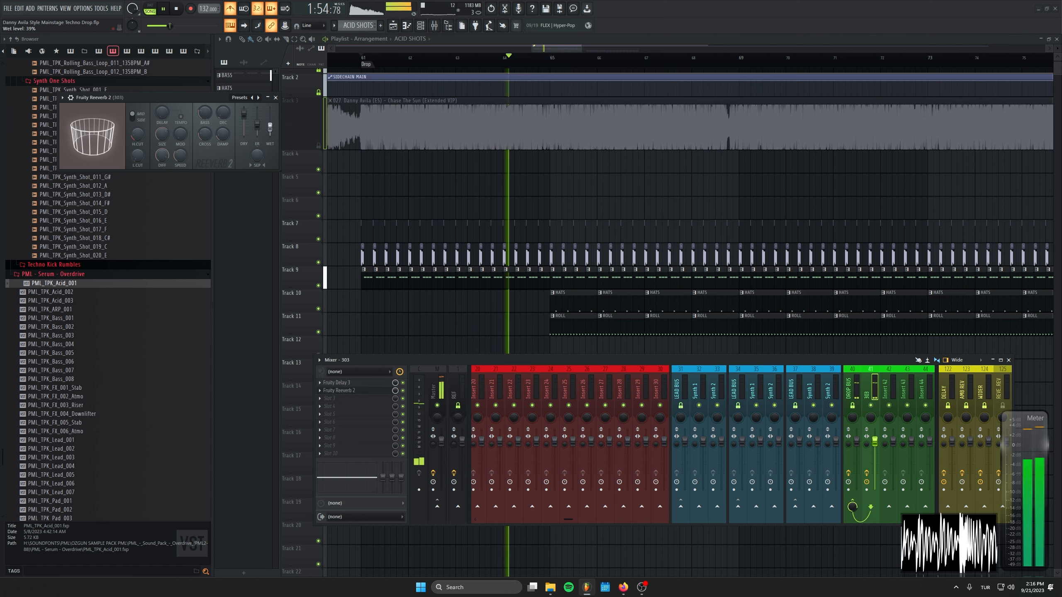
click(276, 97)
key(space)
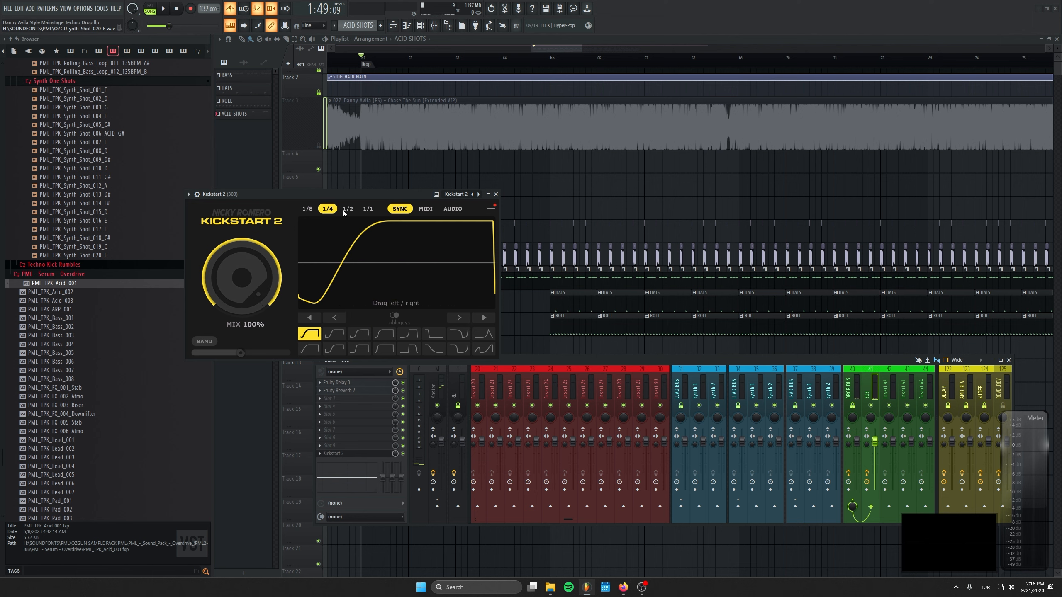
Add Kickstart 2 in the last effect slot of the 303 insert and set its mix to 90% at the 1/4 rate
drag(342, 194, 400, 270)
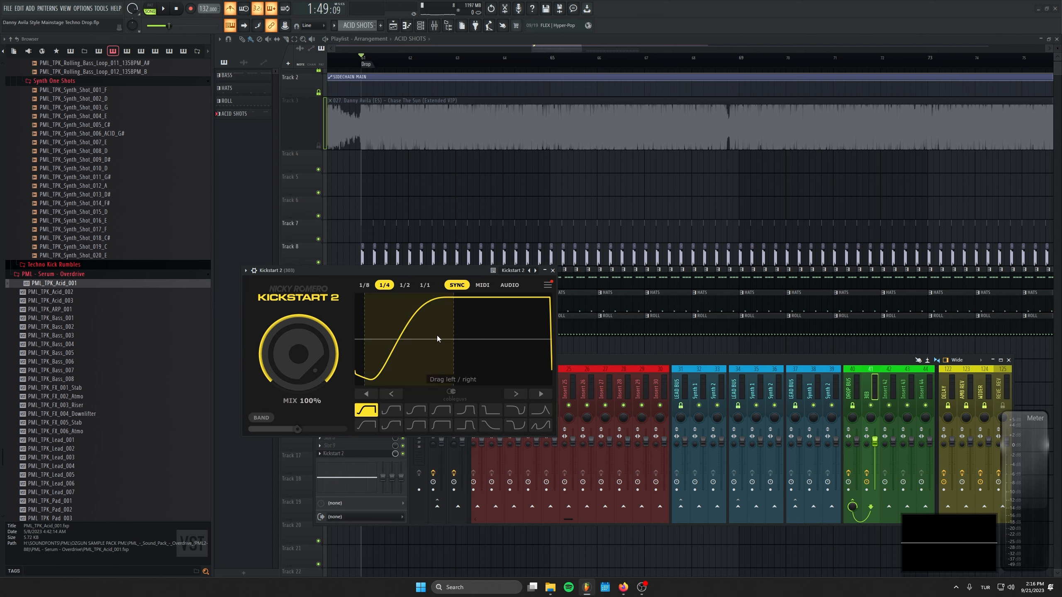
key(space)
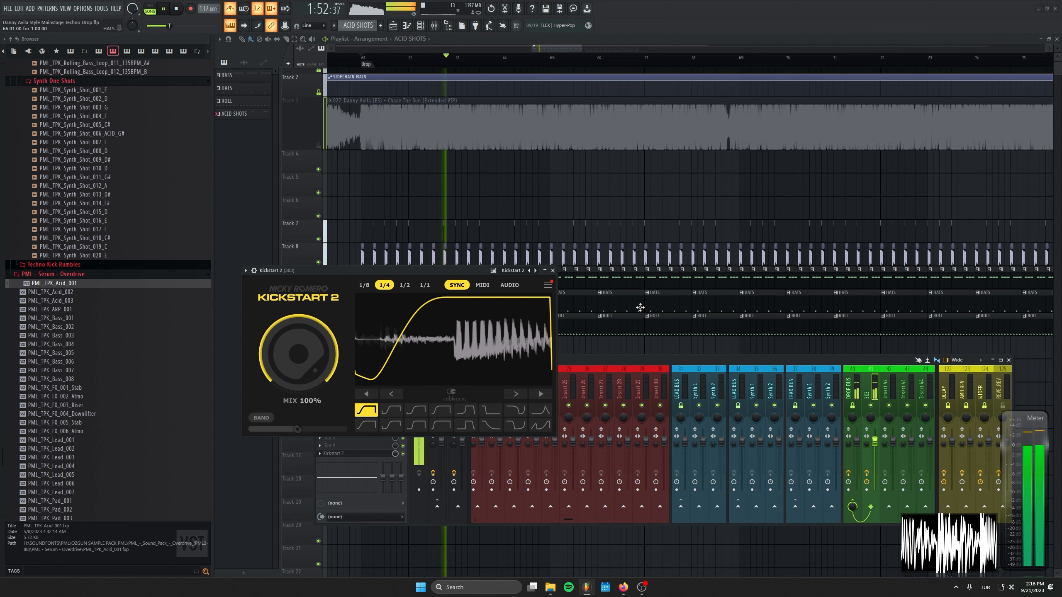
drag(308, 353, 308, 362)
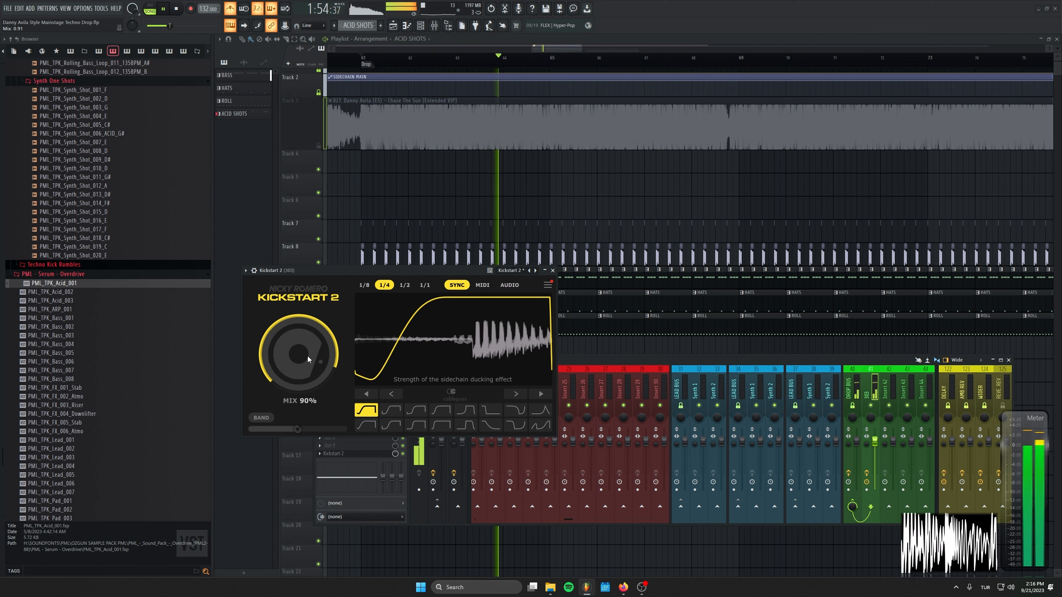
click(552, 271)
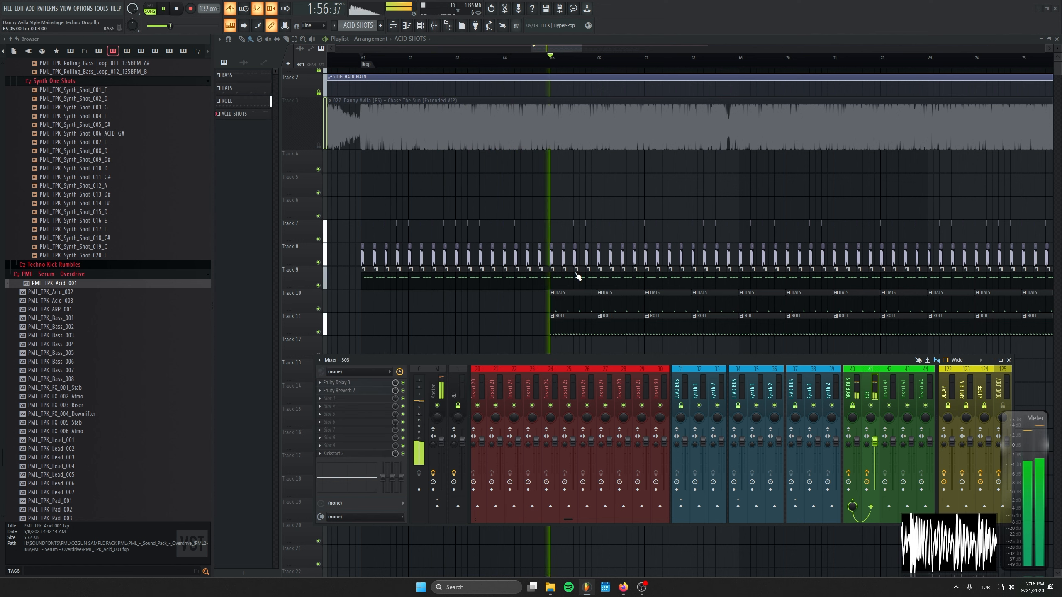
key(F9)
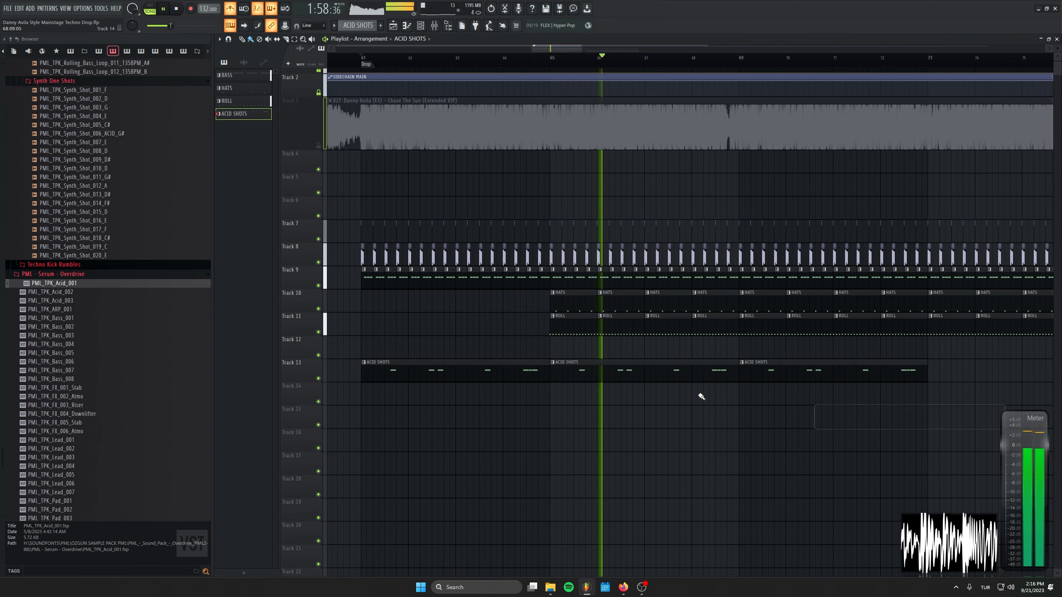
Repeat the ACID SHOTS pattern along track 13 until the end of the drop
scroll(576, 443, down, 2)
key(ctrl+b)
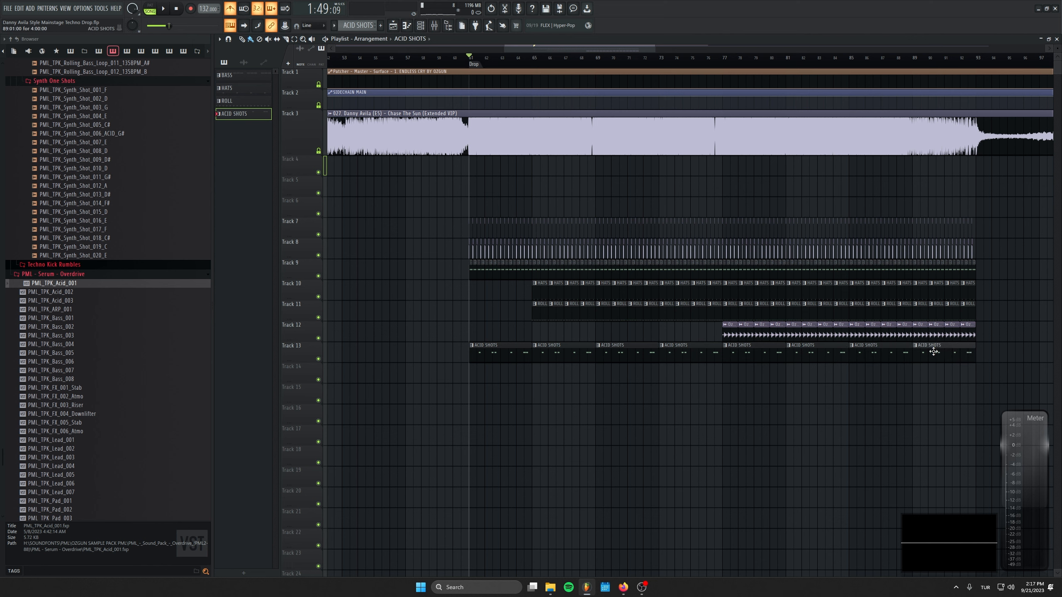
click(437, 28)
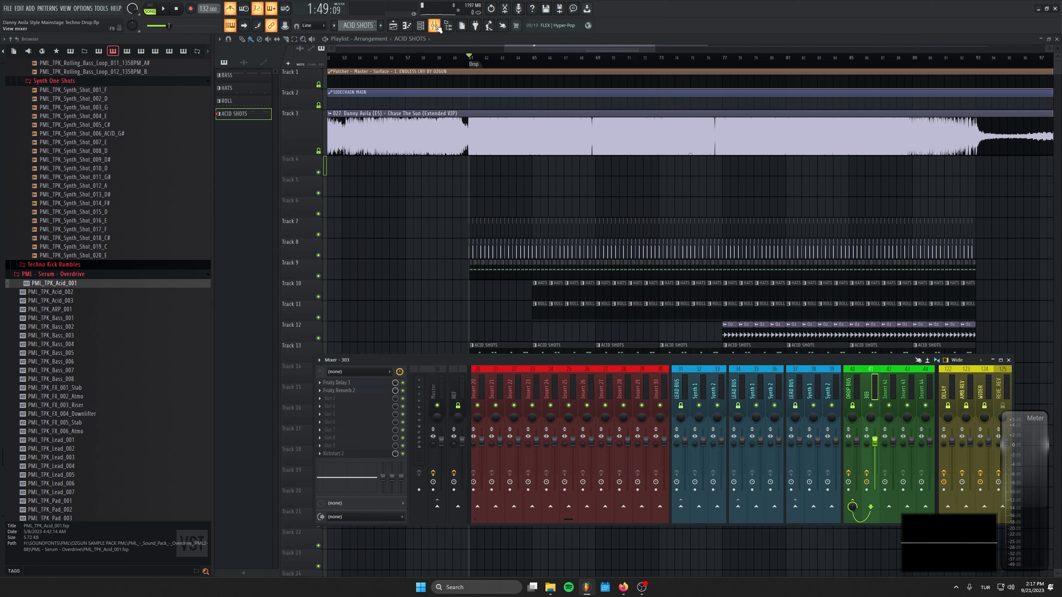
click(436, 27)
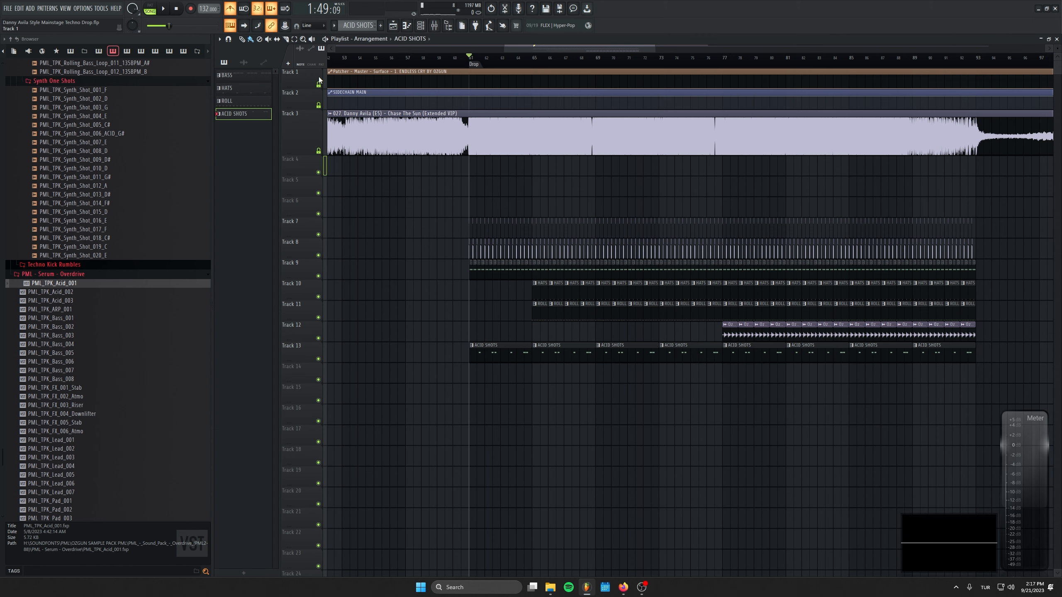
Create a FLEX pattern, audition the guitar presets in the FLEX synth and load Guitar Lead
click(126, 51)
click(318, 151)
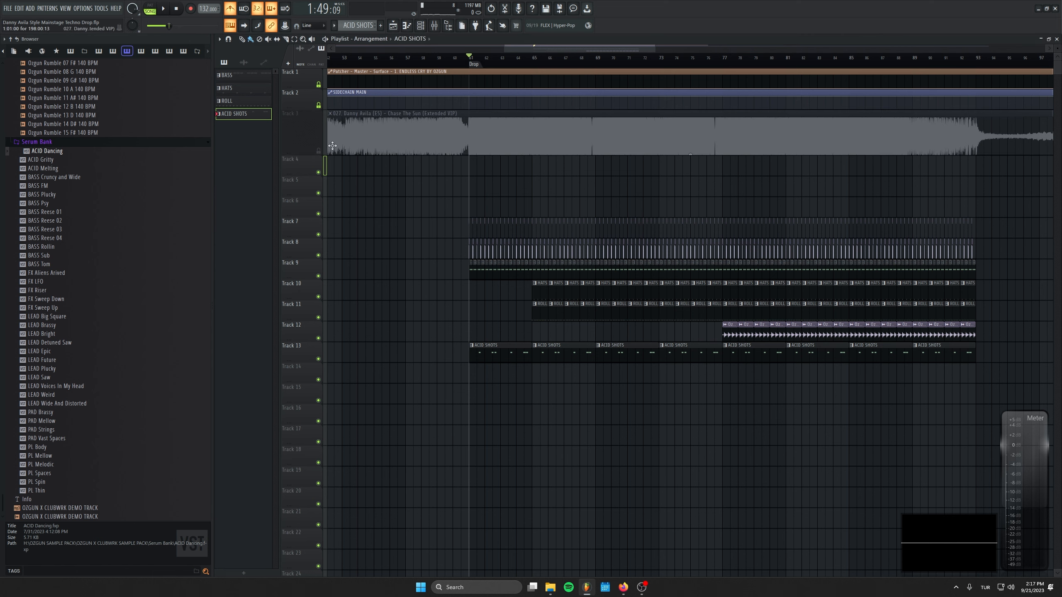
click(381, 27)
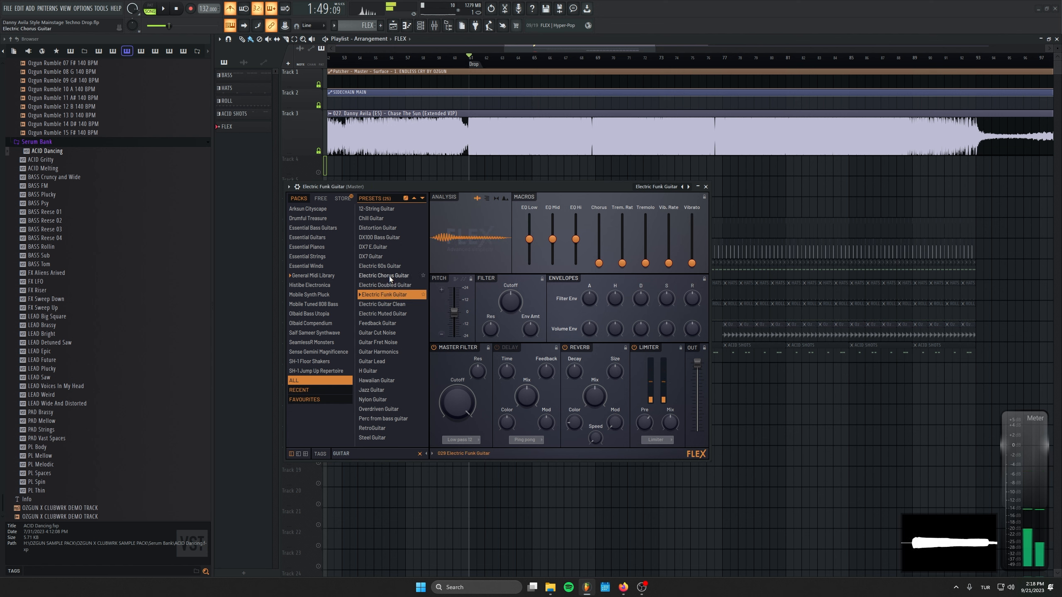
click(390, 276)
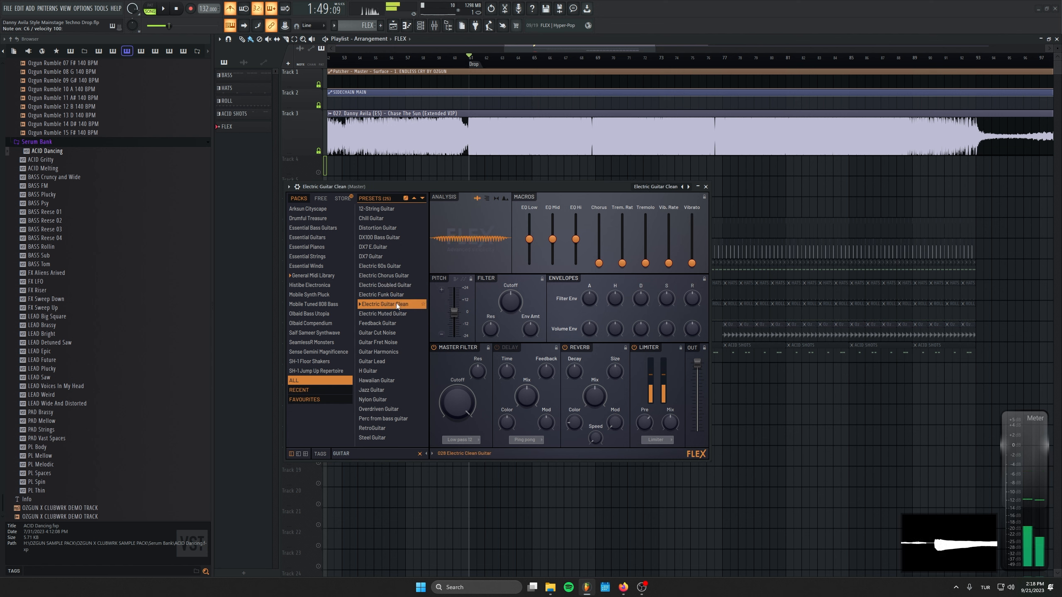
click(395, 323)
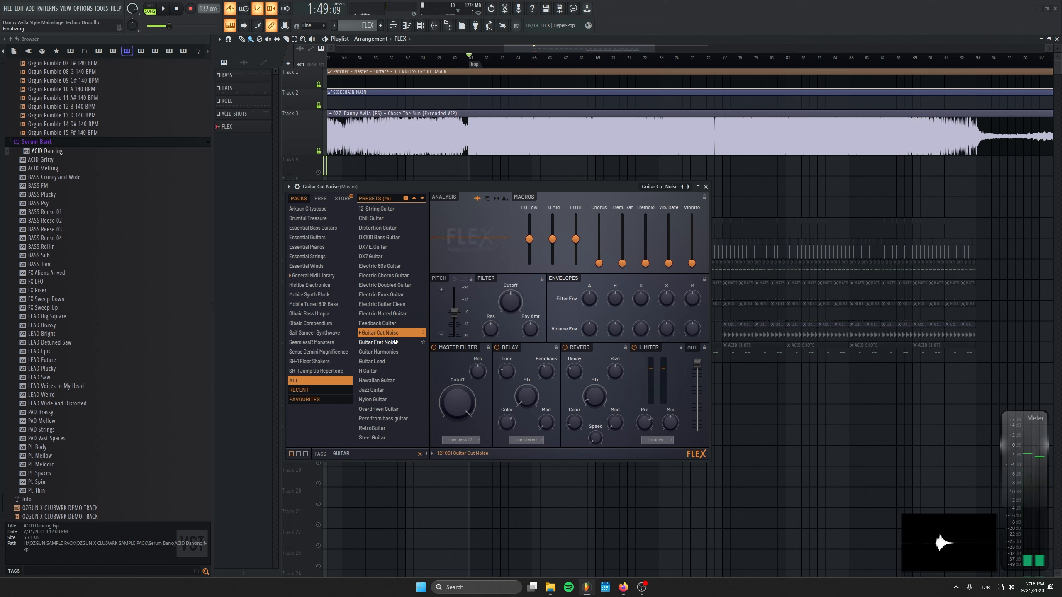
click(395, 361)
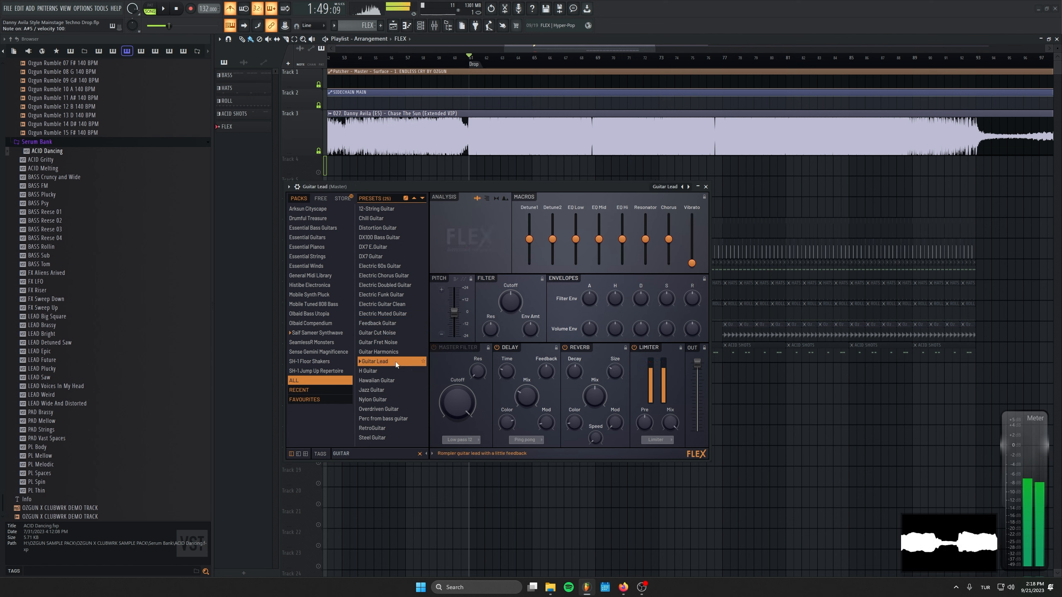
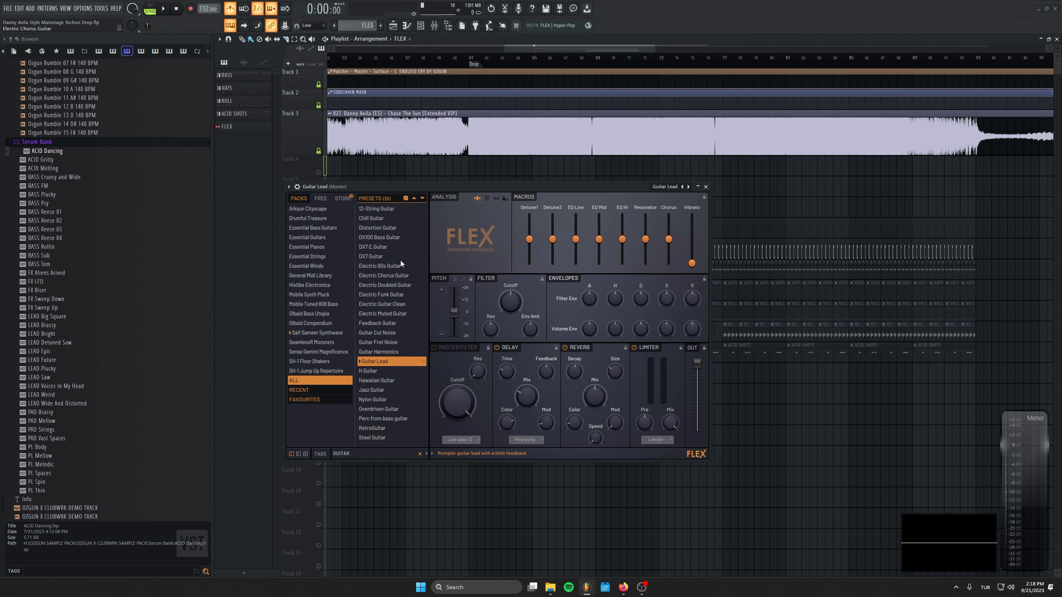
click(705, 187)
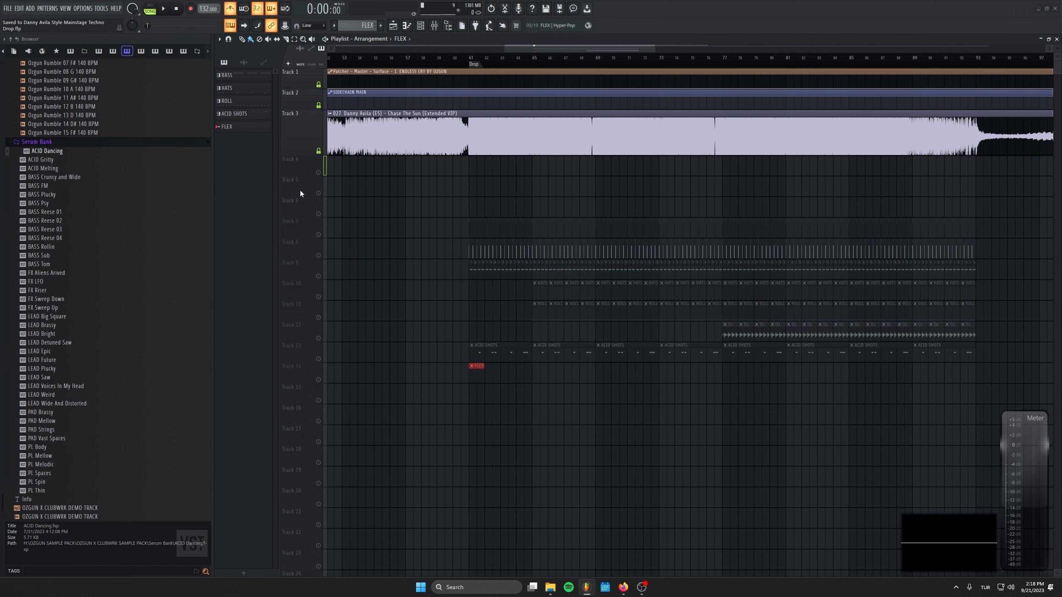
Solo track 14 and open the FLEX pattern's Guitar Lead channel in the piano roll
scroll(382, 63, up, 3)
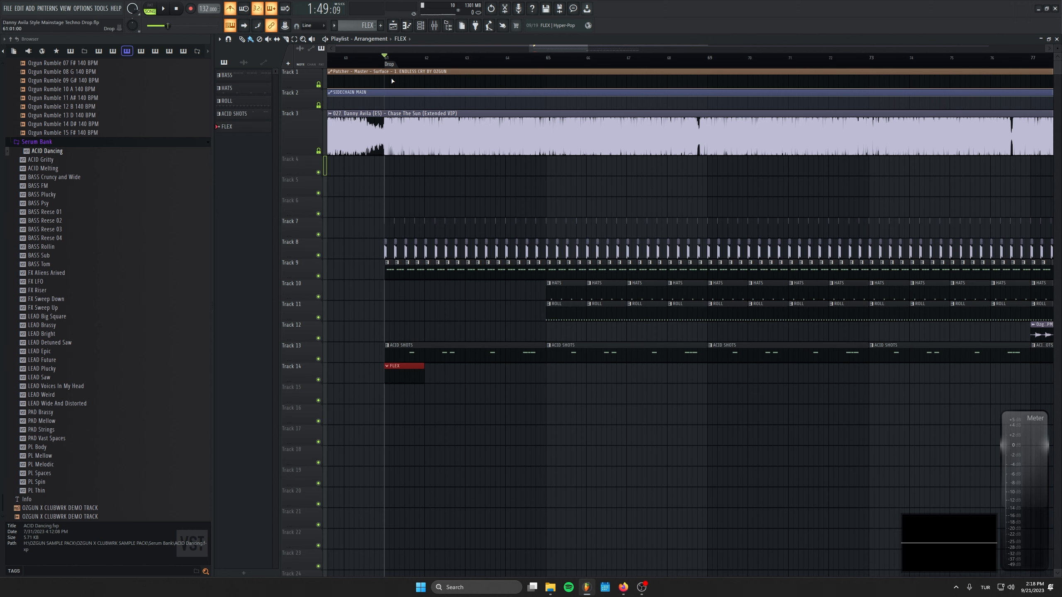
right_click(319, 380)
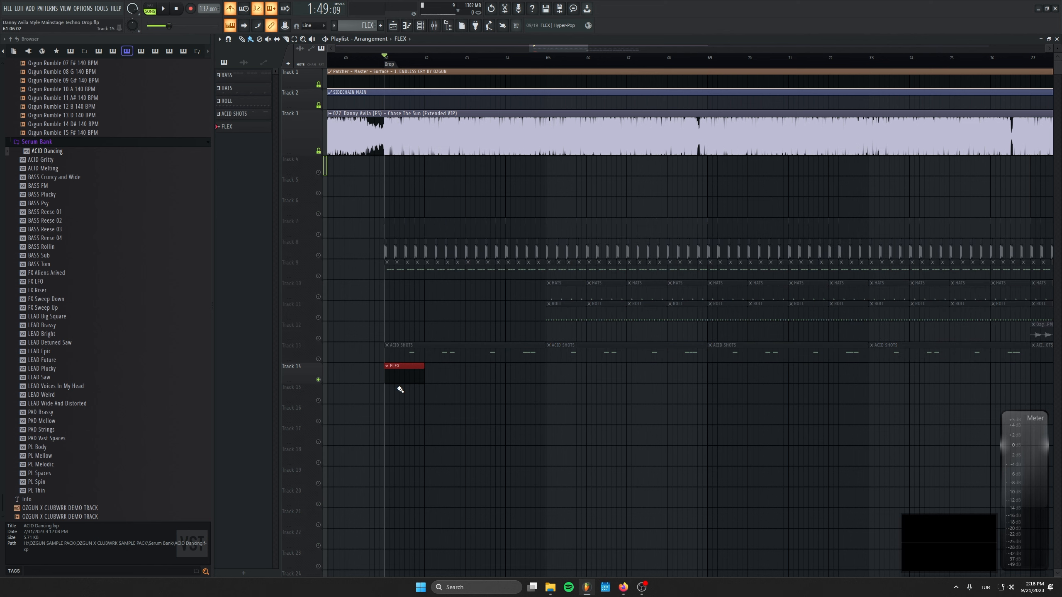
double_click(404, 374)
click(421, 27)
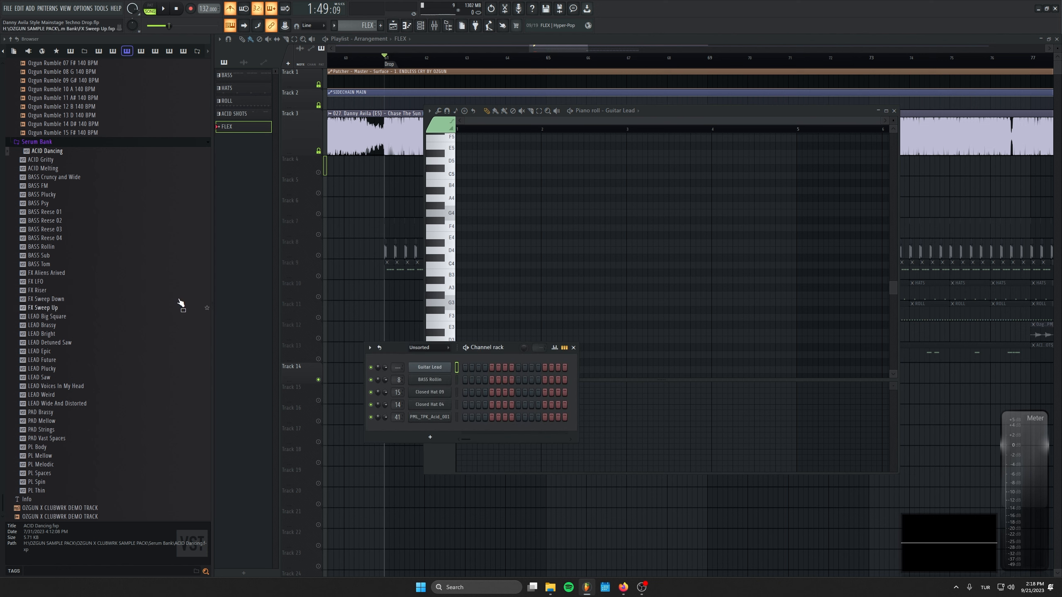
click(894, 111)
drag(442, 358, 471, 428)
right_click(474, 438)
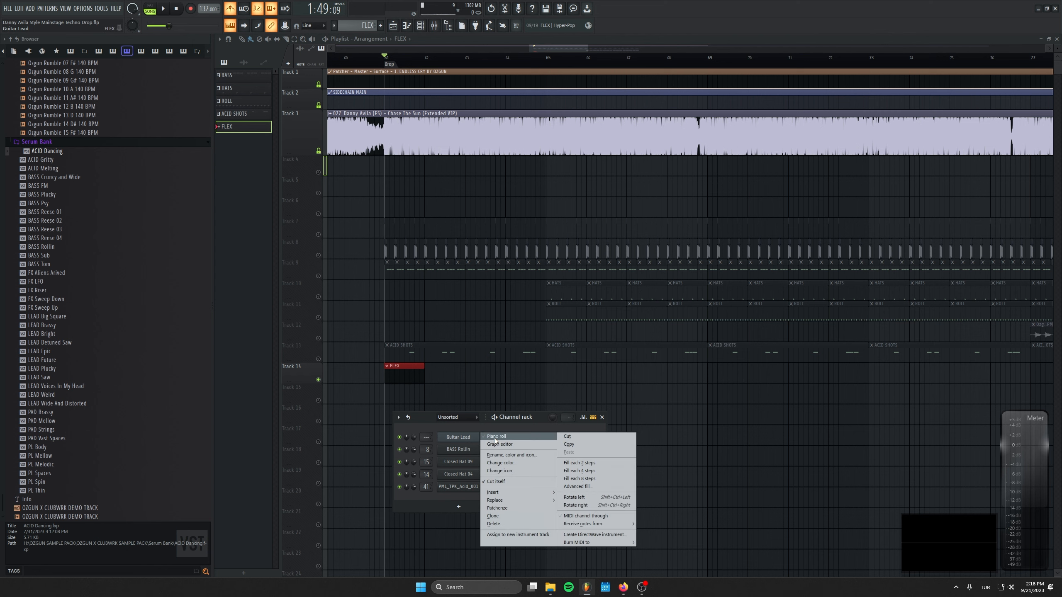
click(497, 437)
Try a short note in the piano roll and set the scale highlighting to A Minor Natural (Aeolian)
click(479, 205)
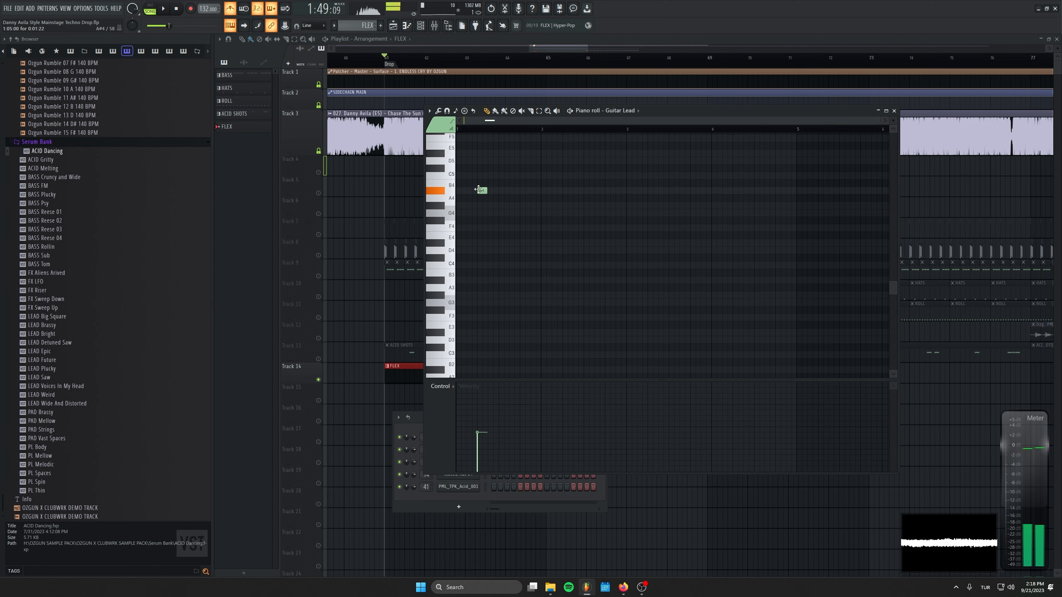
scroll(490, 236, up, 2)
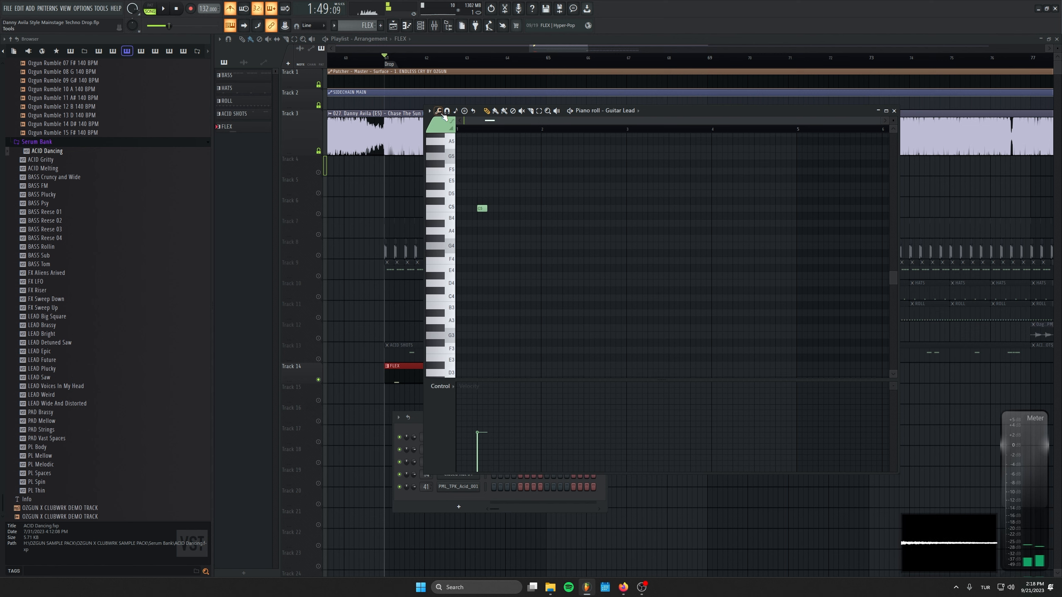
click(429, 111)
mouse_move(446, 161)
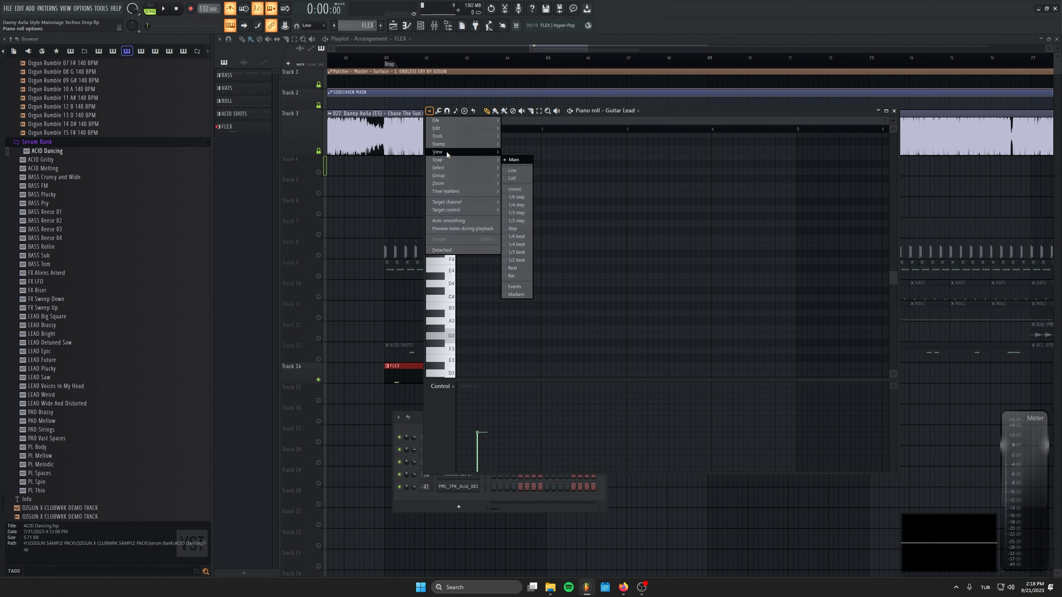
mouse_move(545, 275)
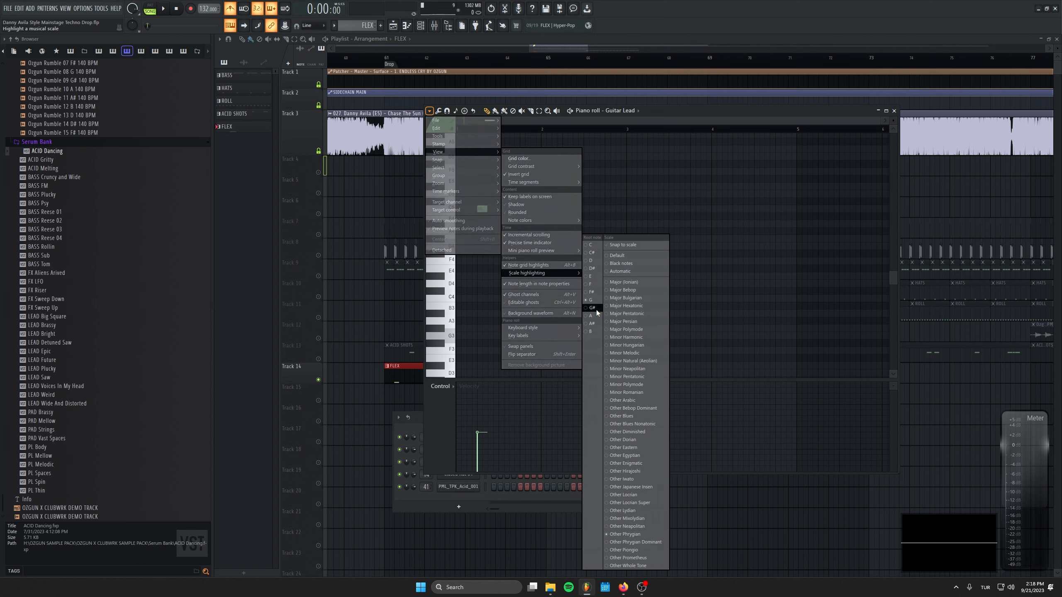
click(652, 365)
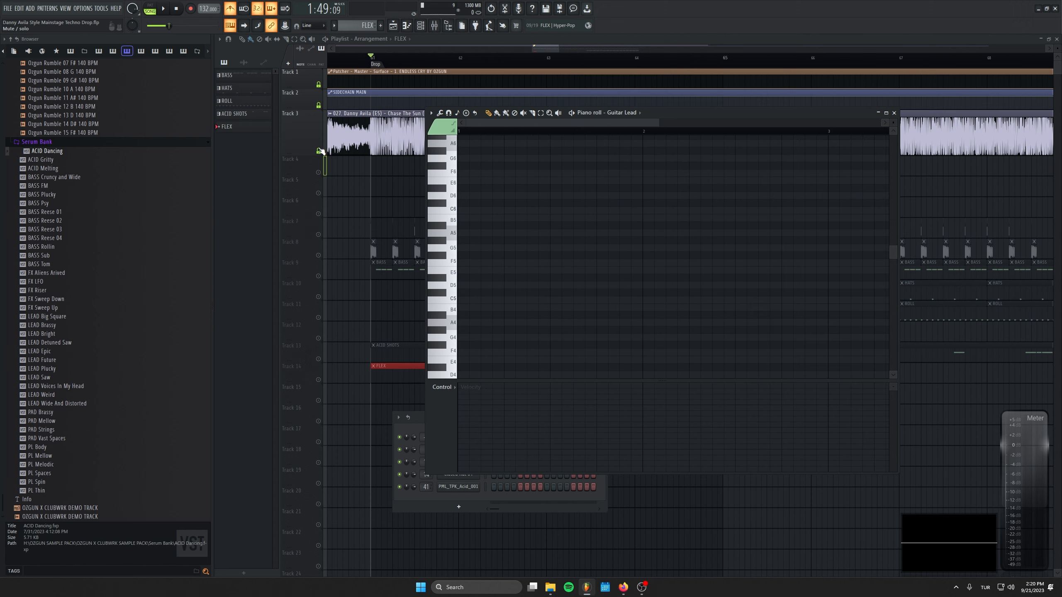
Mute the reference song on track 3 and reopen the Guitar Lead piano roll
key(F12)
click(420, 26)
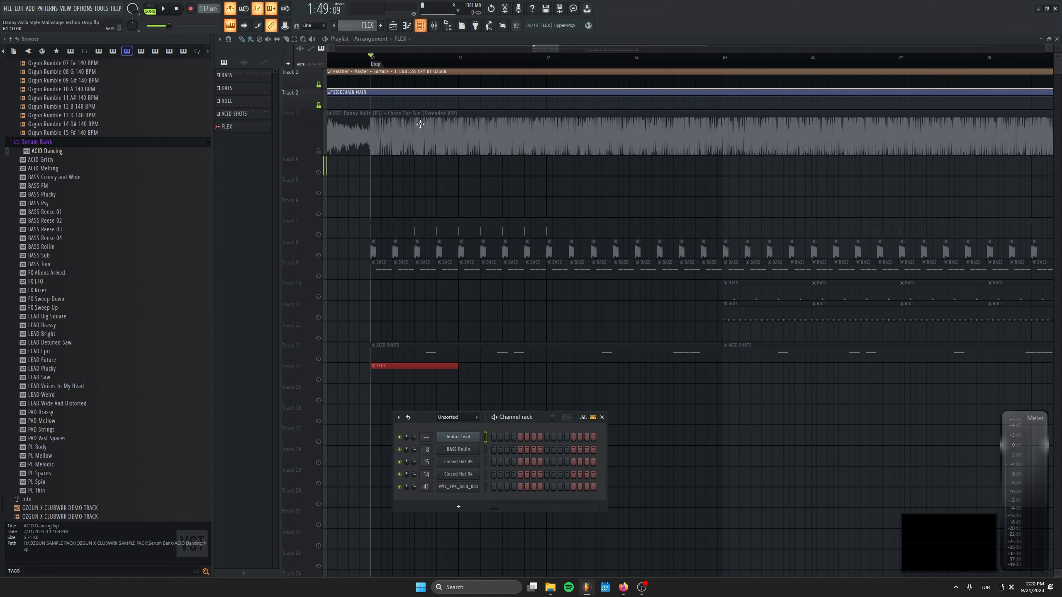
right_click(471, 450)
click(410, 171)
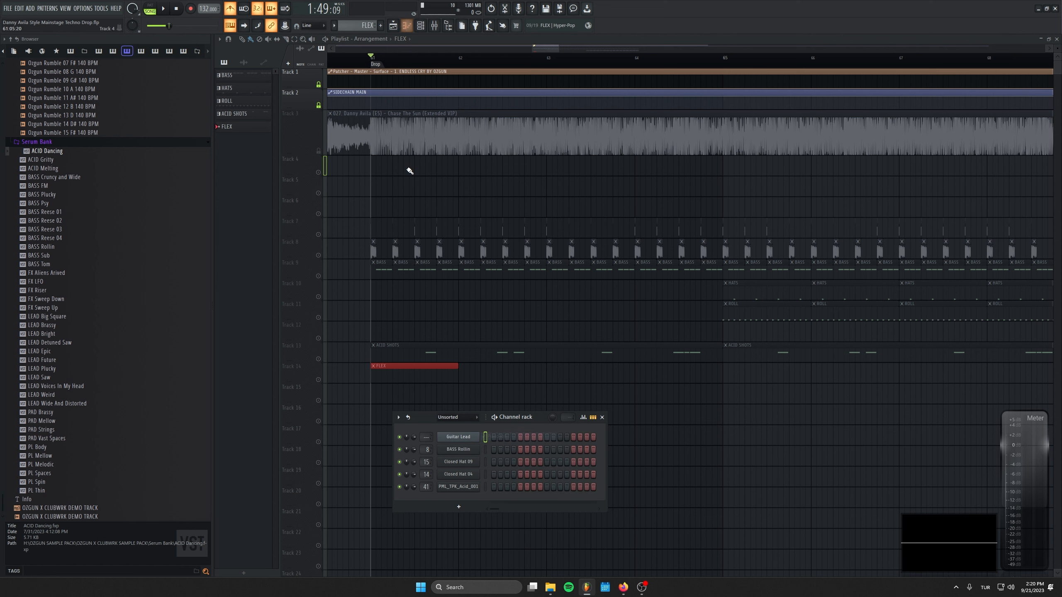
right_click(472, 441)
click(485, 444)
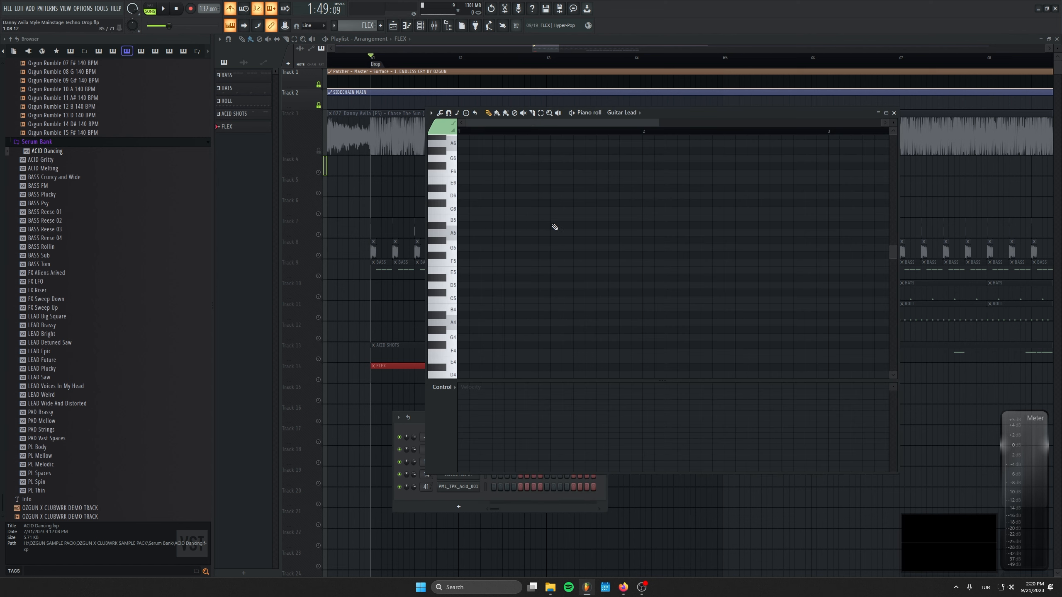
Write the first melody phrase in bar 1 with the notes E6, E6, D6, C6 and B5, playing it back while placing them
click(485, 181)
key(space)
drag(498, 181, 520, 180)
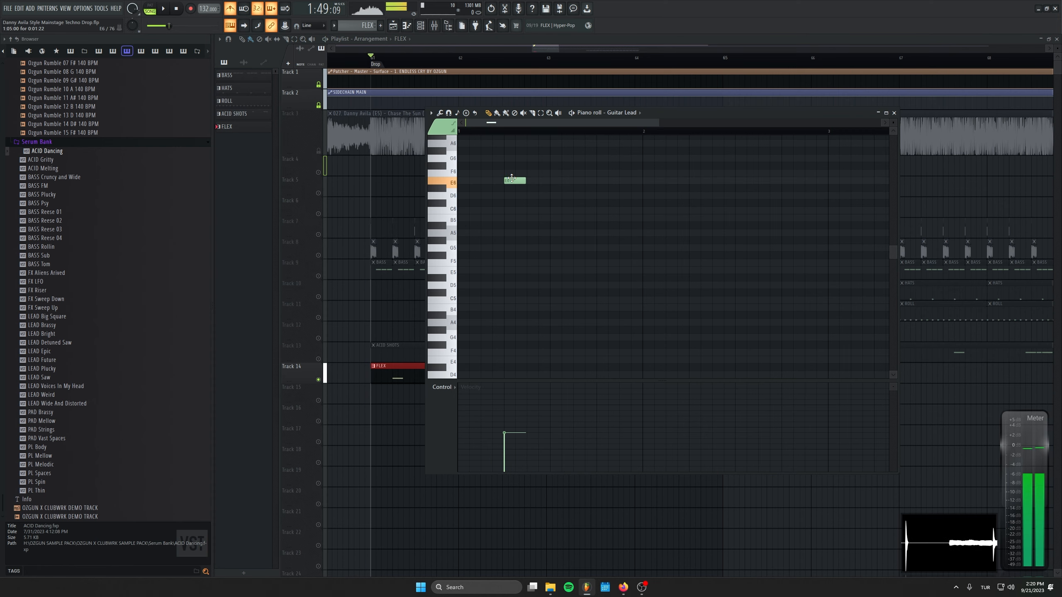
key(space)
key(space)
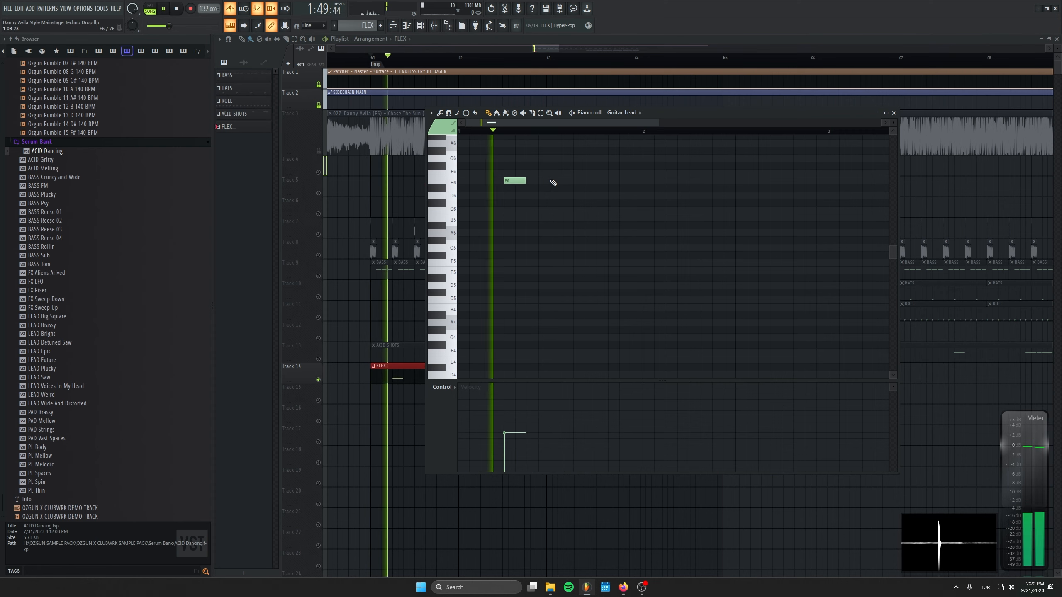
click(551, 181)
click(575, 195)
click(598, 211)
key(space)
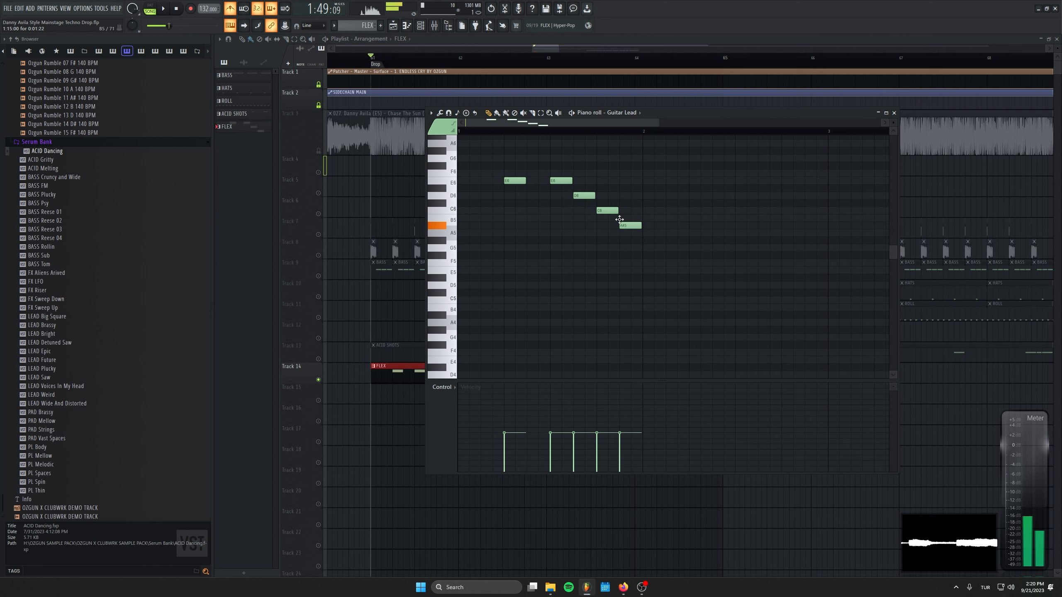
drag(620, 220, 619, 217)
key(space)
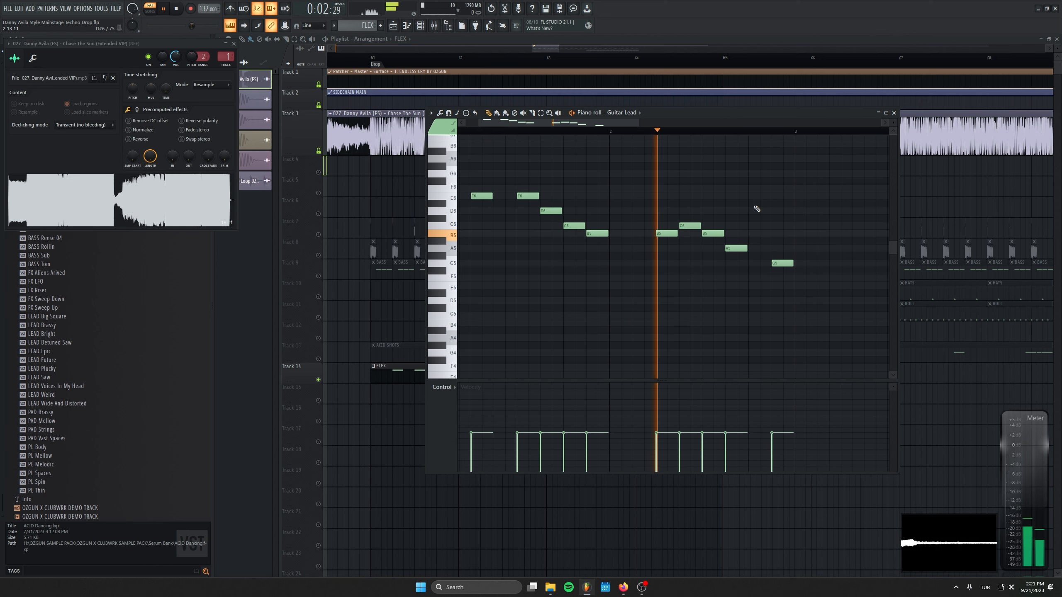
Write the rising phrase E5, G5, A5, B5 in bar 3 with an A5 after it, checking it by playback
key(space)
scroll(740, 233, right, 3)
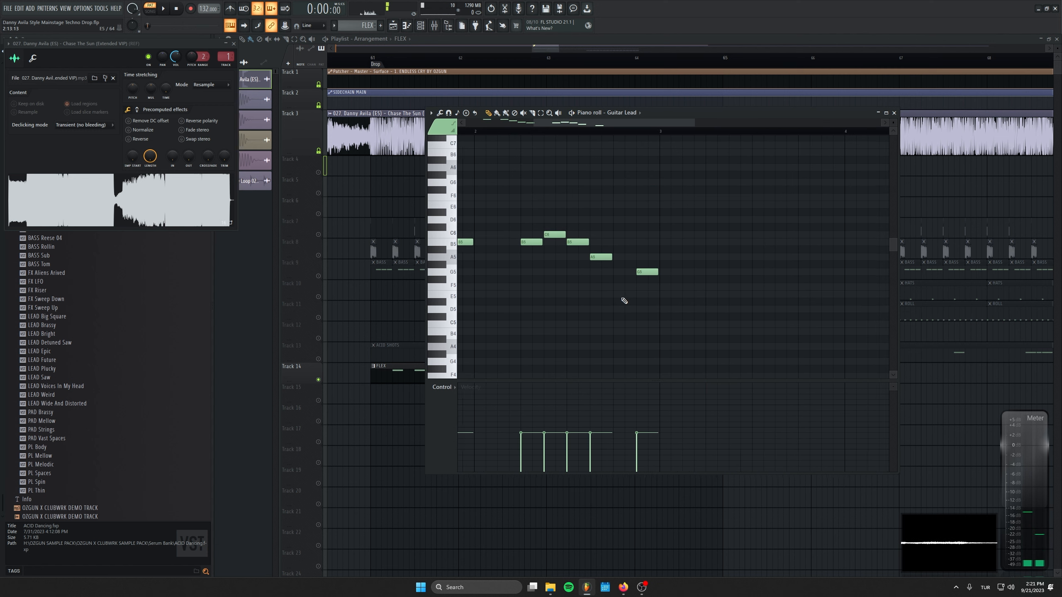
click(671, 287)
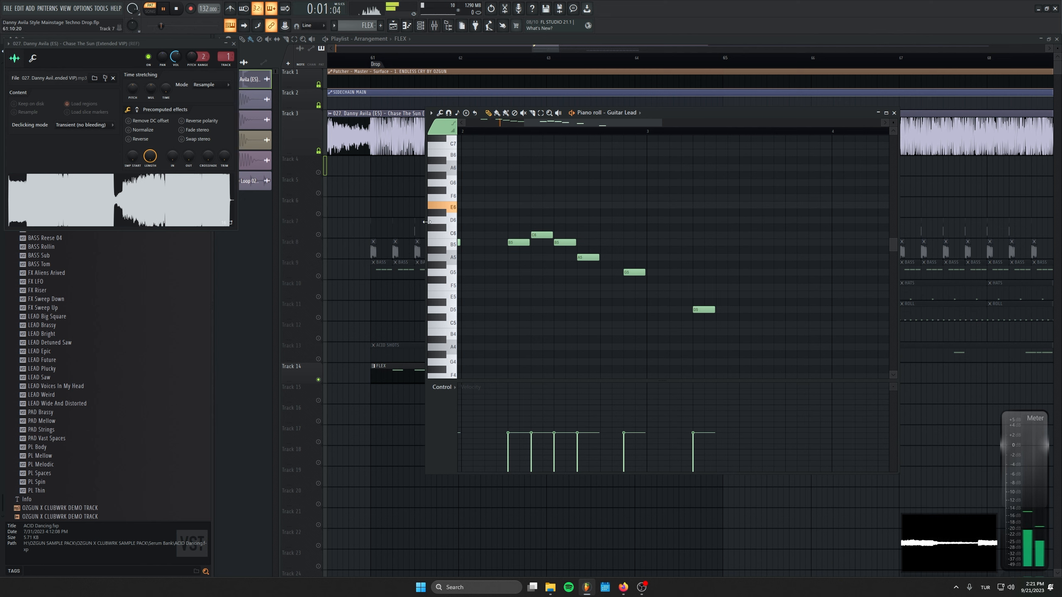
ctrl+scroll(426, 222, down, 3)
key(space)
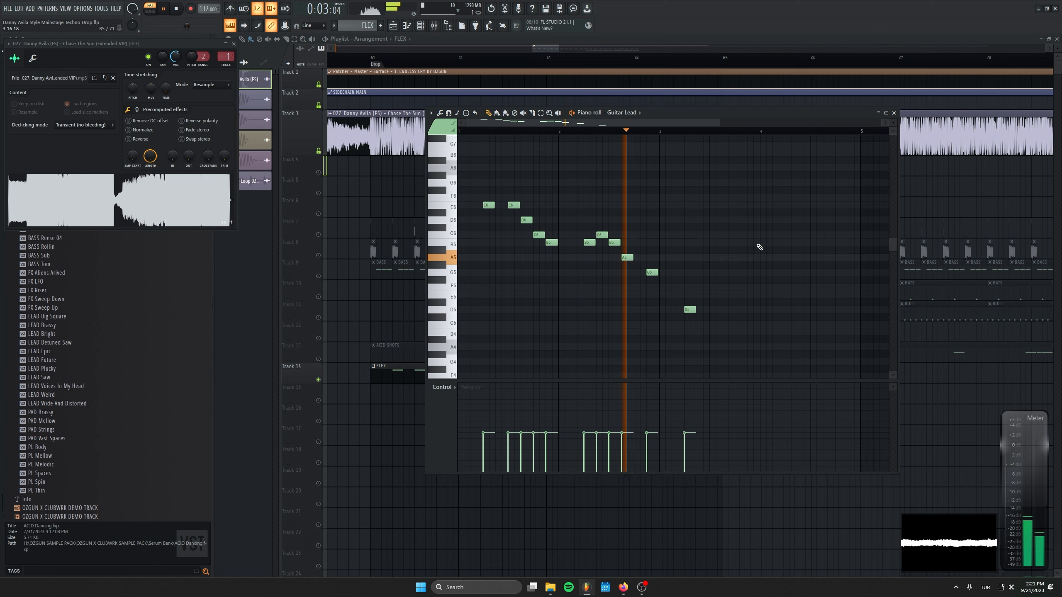
key(space)
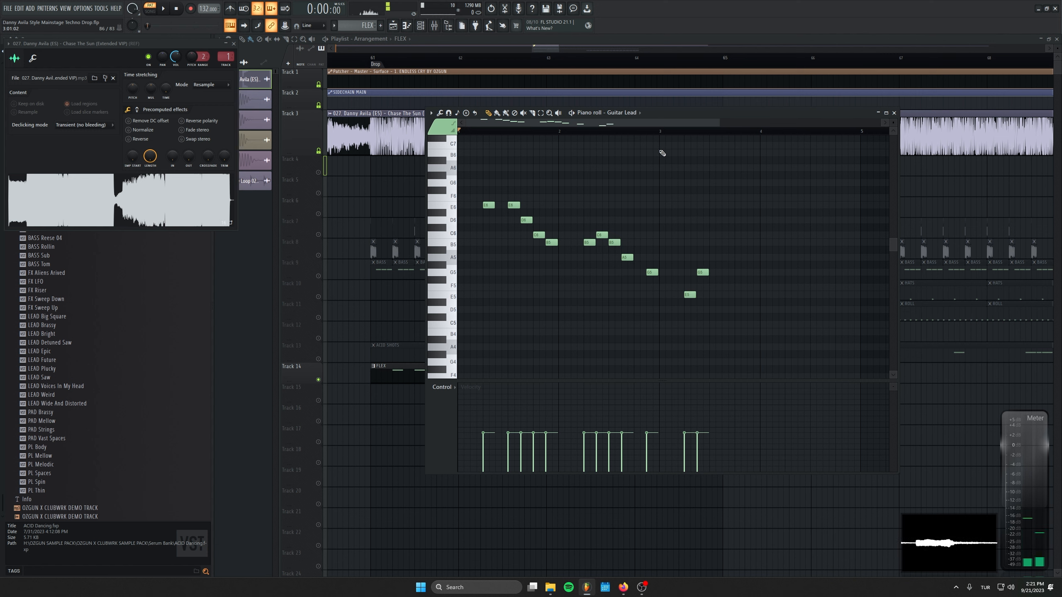
key(space)
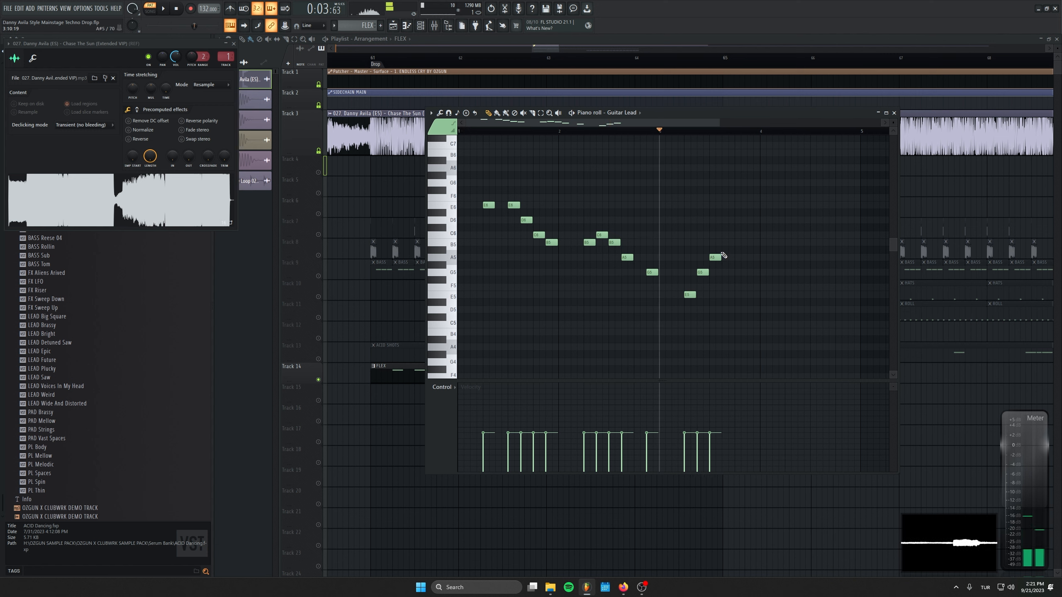
click(737, 258)
key(space)
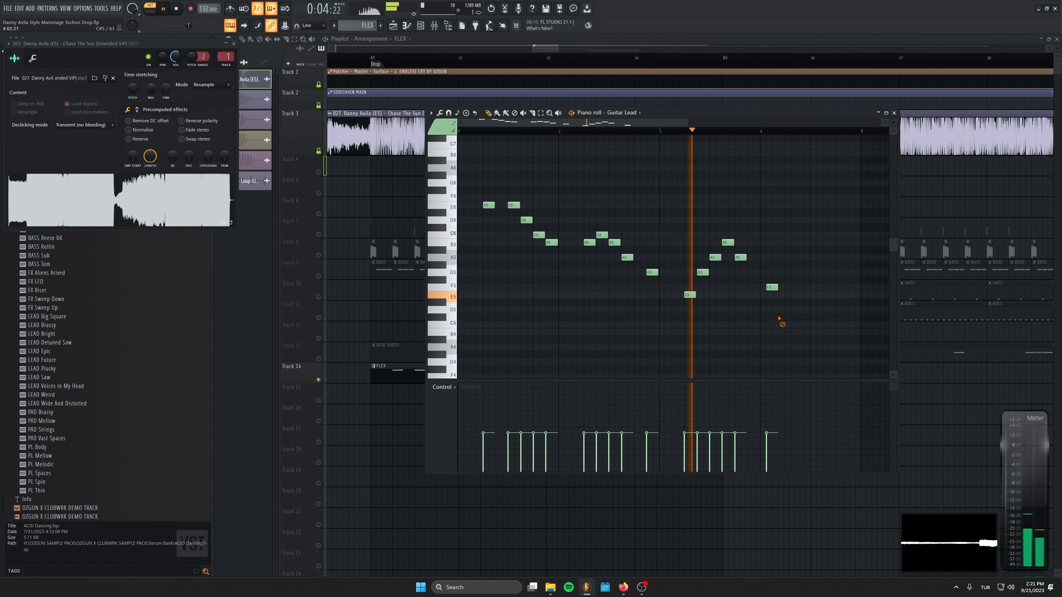
Shift the phrase's closing A5 slightly later in bar 3, delete the trailing notes and return the playlist position to the Drop marker
key(space)
mouse_move(758, 258)
mouse_down()
mouse_move(745, 258)
mouse_move(755, 258)
mouse_up()
key(space)
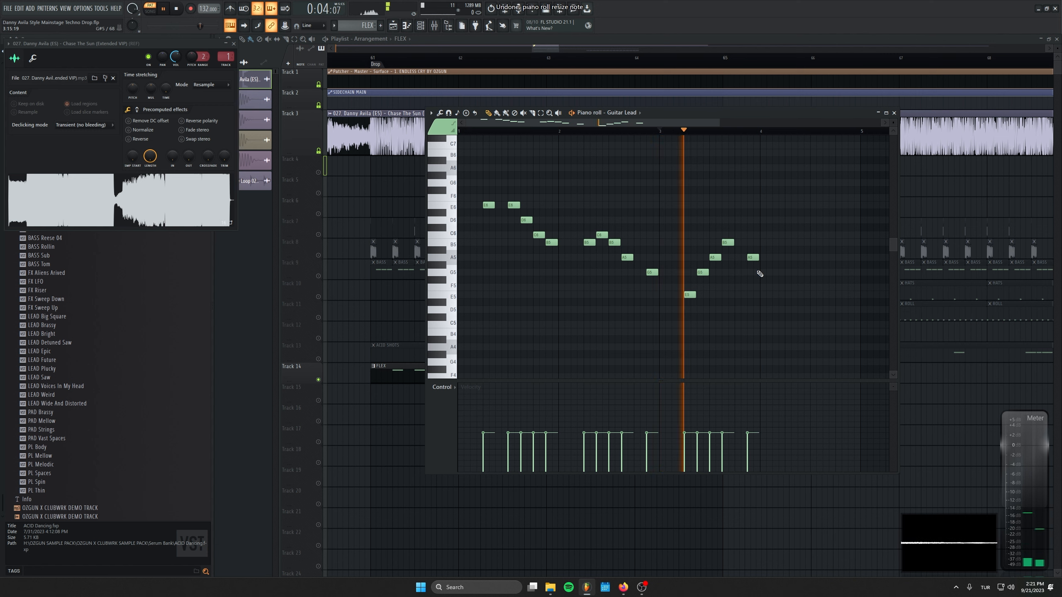
click(781, 295)
key(space)
right_click(783, 295)
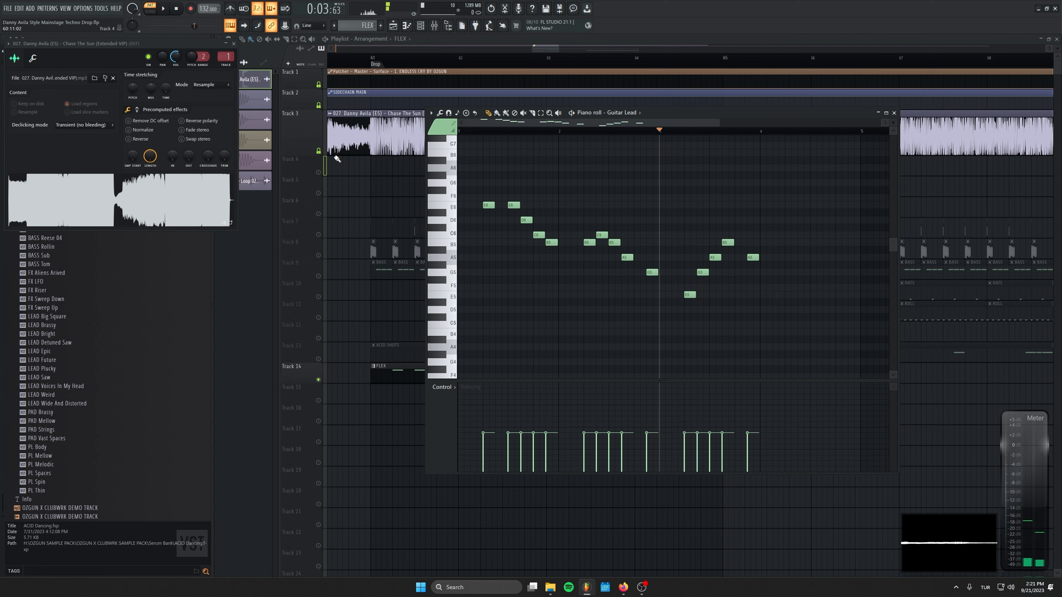
click(373, 59)
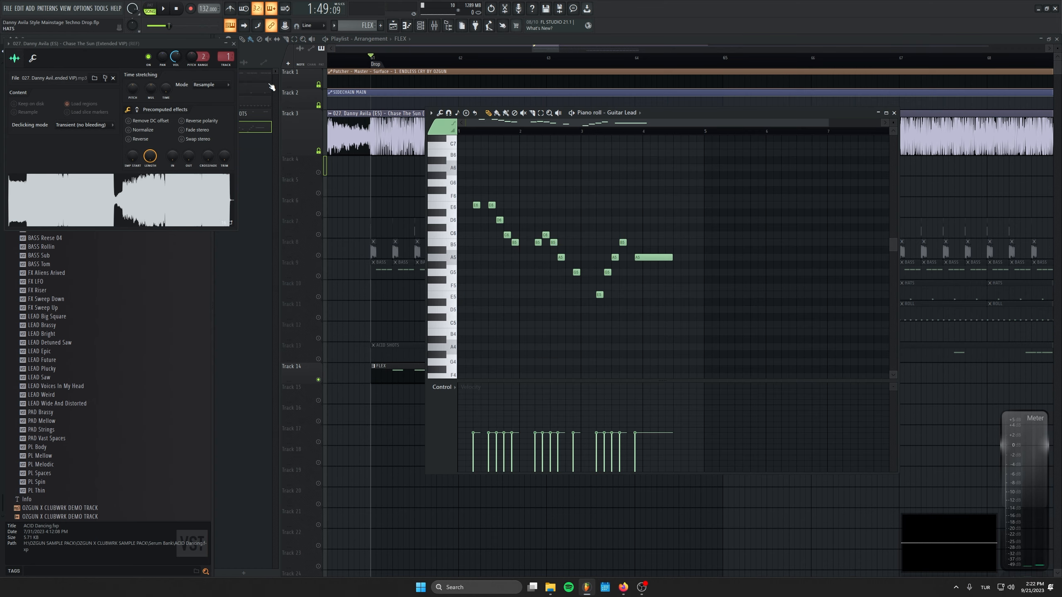
Close the reference sample's channel window, mute the reference song on track 3 and play the lead melody from the Drop marker
click(179, 56)
click(233, 43)
click(318, 151)
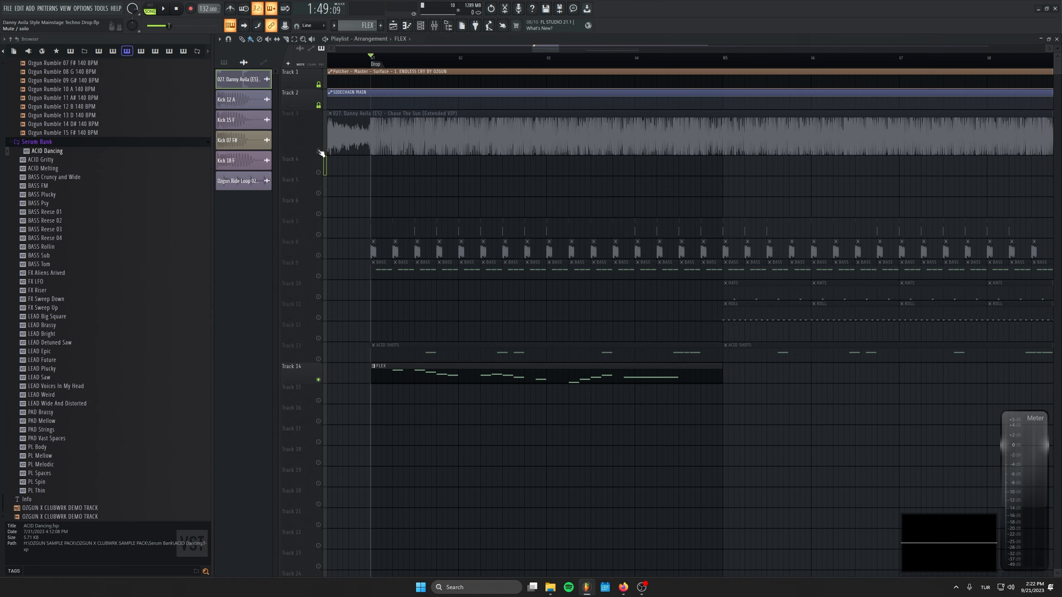
scroll(524, 315, up, 2)
key(space)
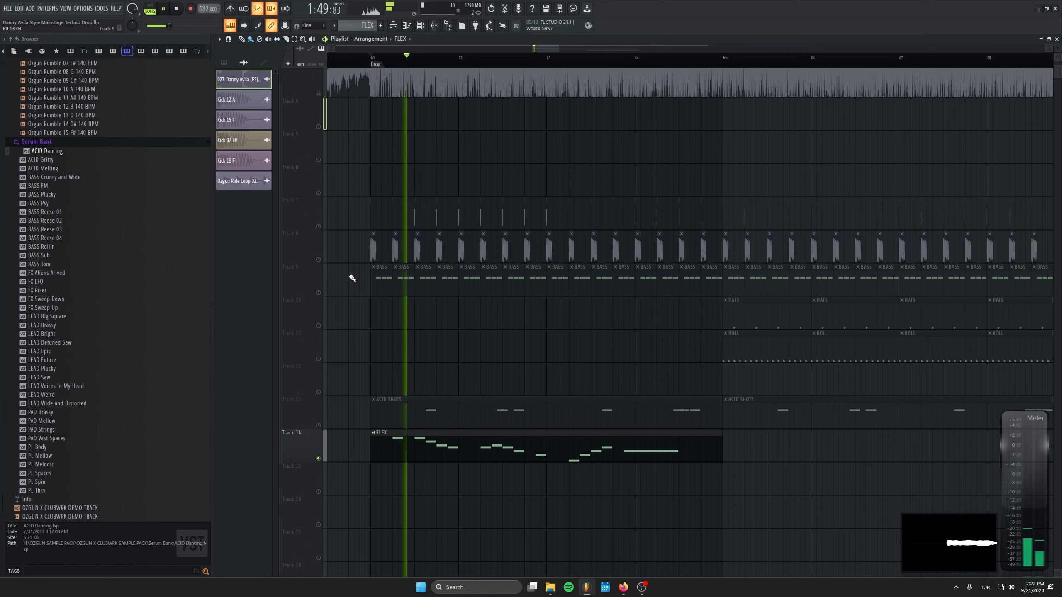
Lengthen the B5 notes ending bars 1 and 3 and the G5 in bar 2 of the Guitar Lead melody, checking them by playback
key(F6)
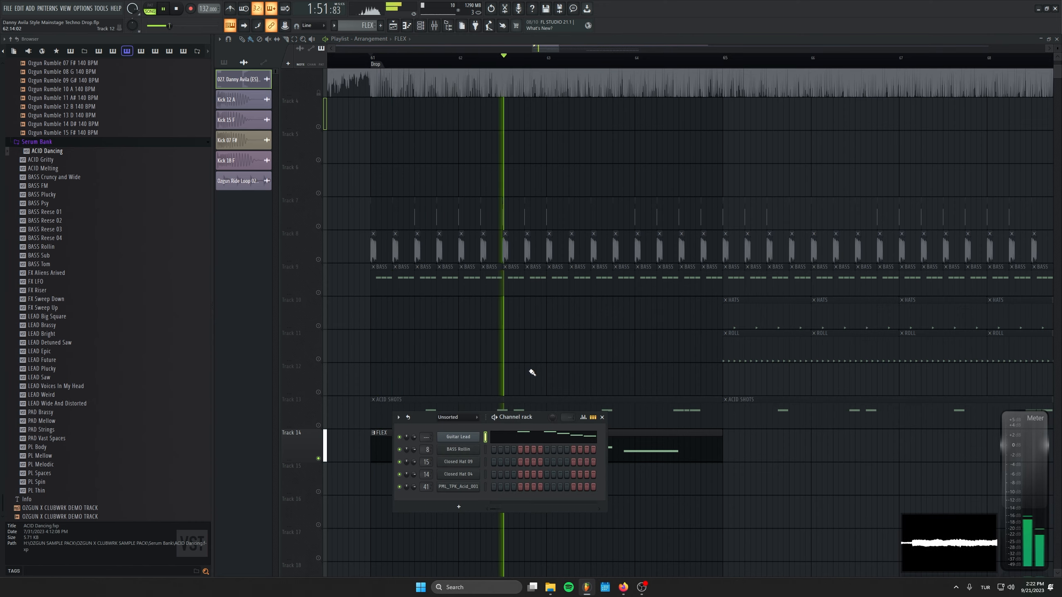
click(506, 432)
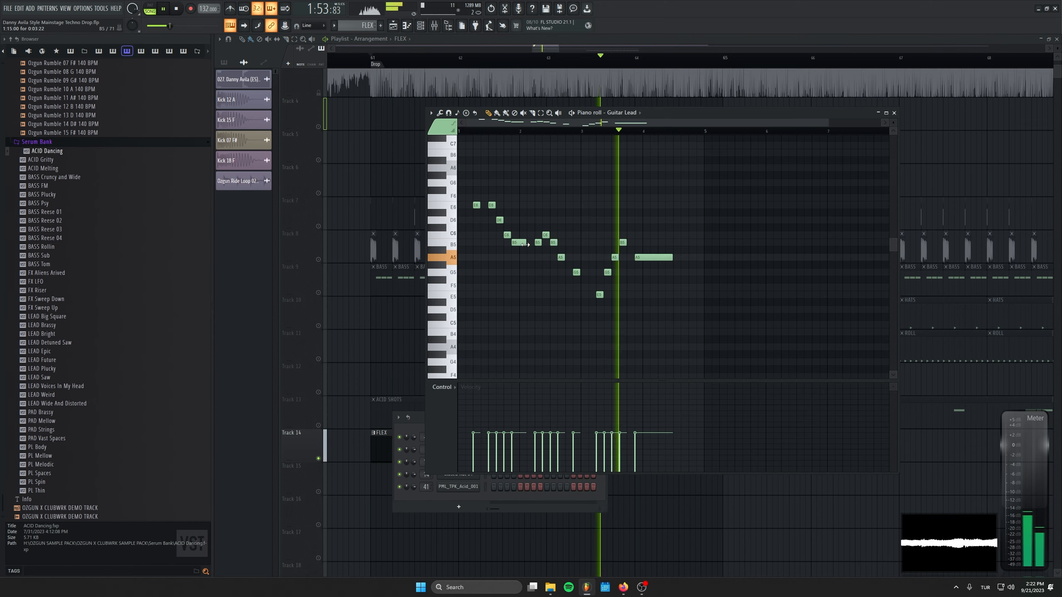
drag(625, 243, 633, 243)
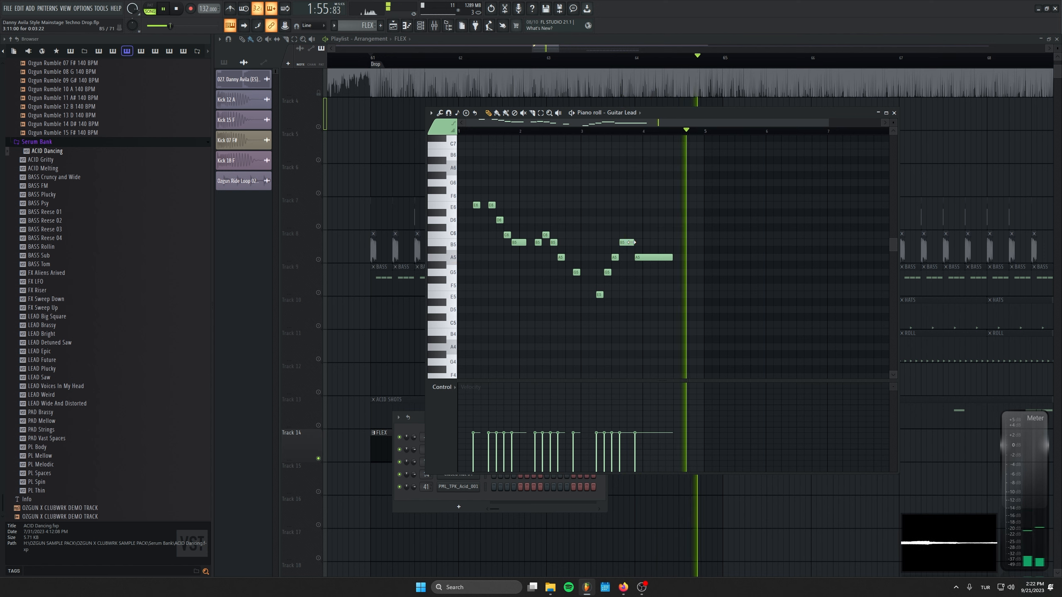
click(462, 132)
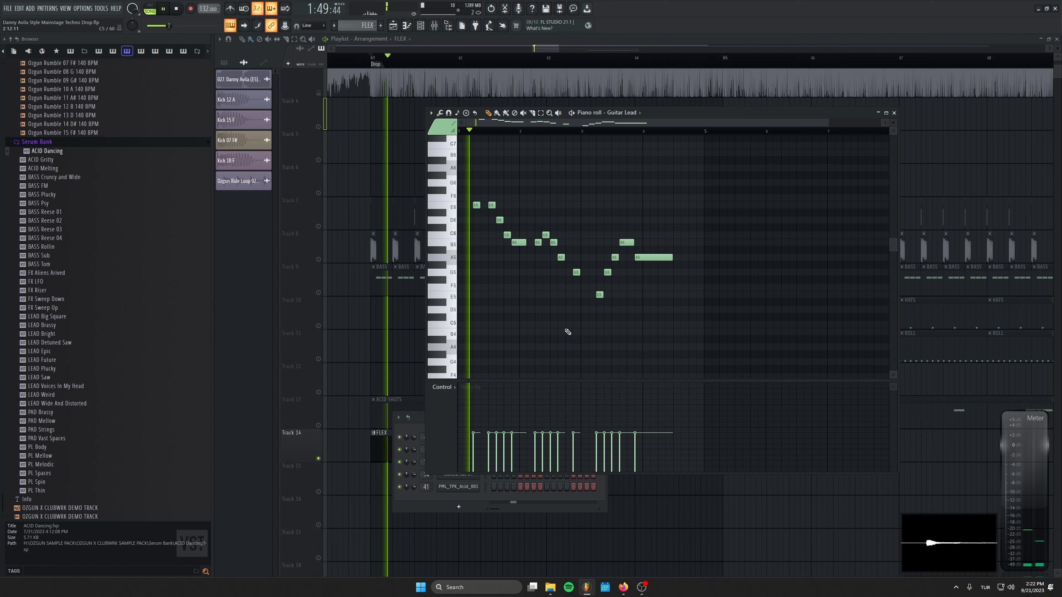
scroll(554, 282, up, 4)
drag(566, 294, 577, 297)
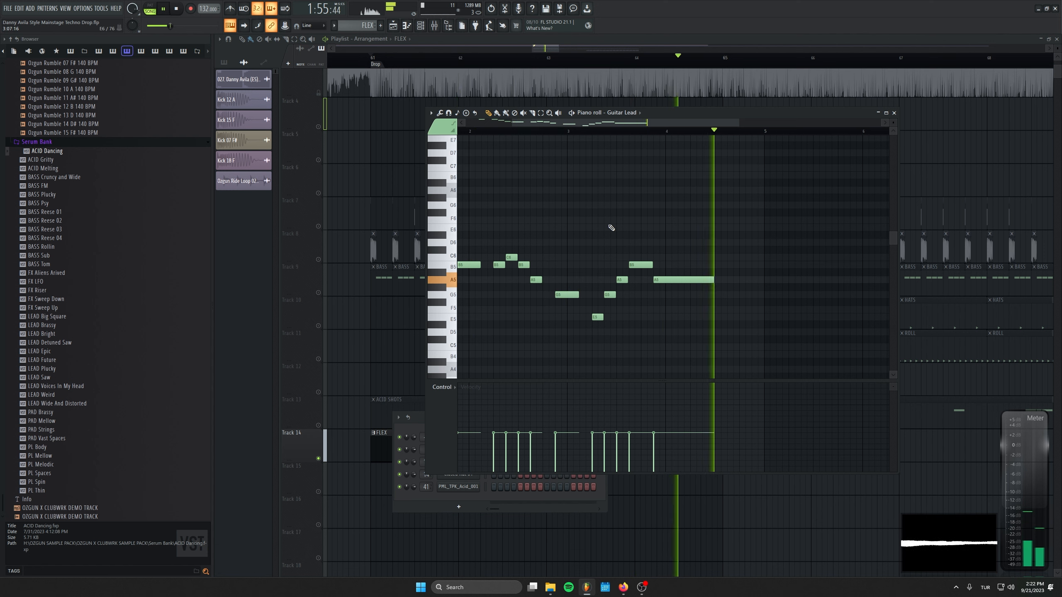
key(space)
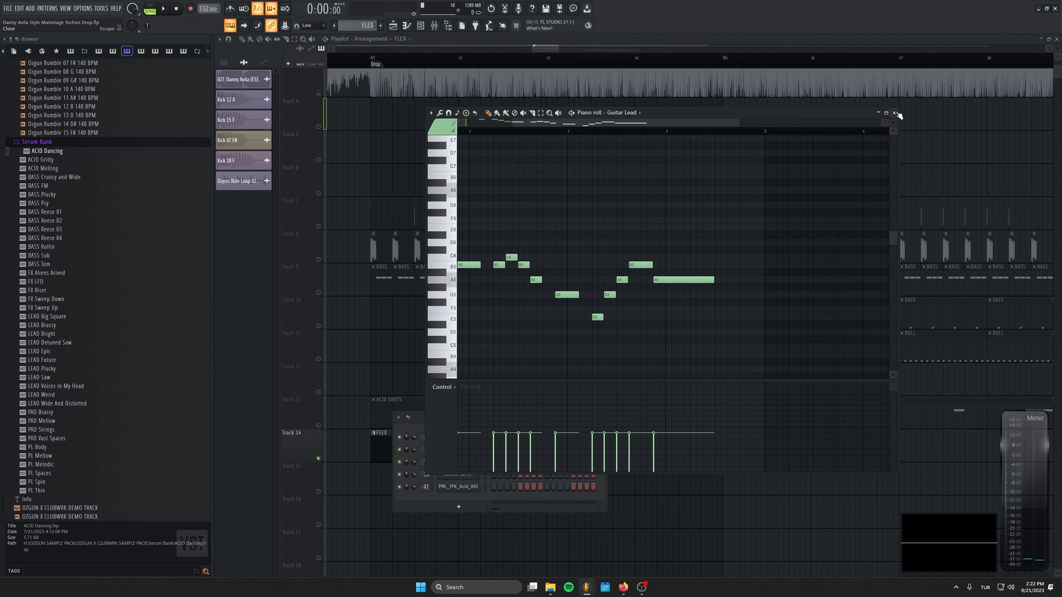
click(895, 113)
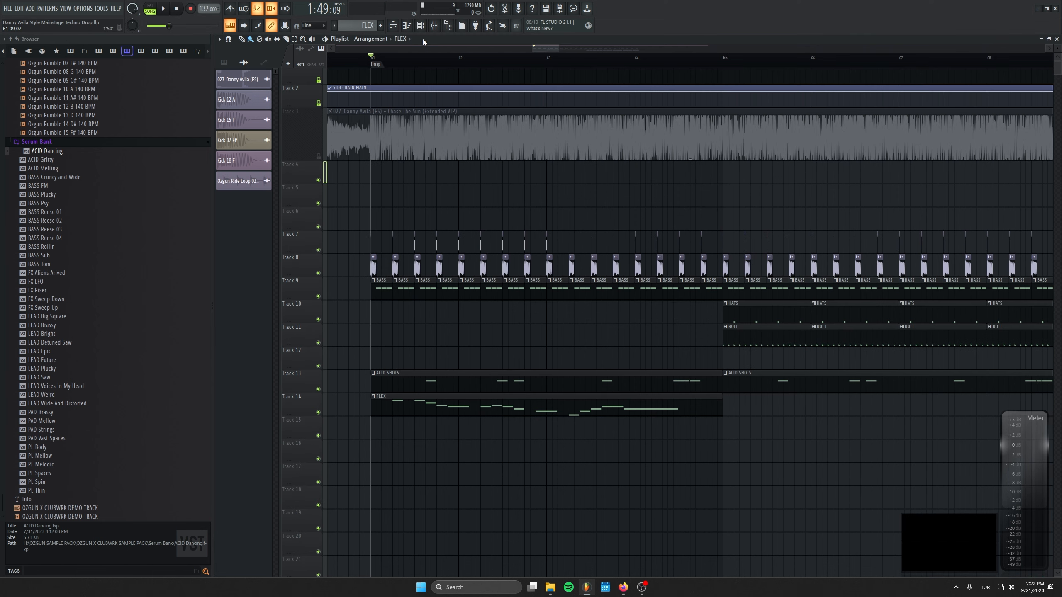
Route the Guitar Lead channel to mixer insert 32 and add a Kickstart 2 sidechain effect to the LEAD BUS
key(F6)
double_click(418, 438)
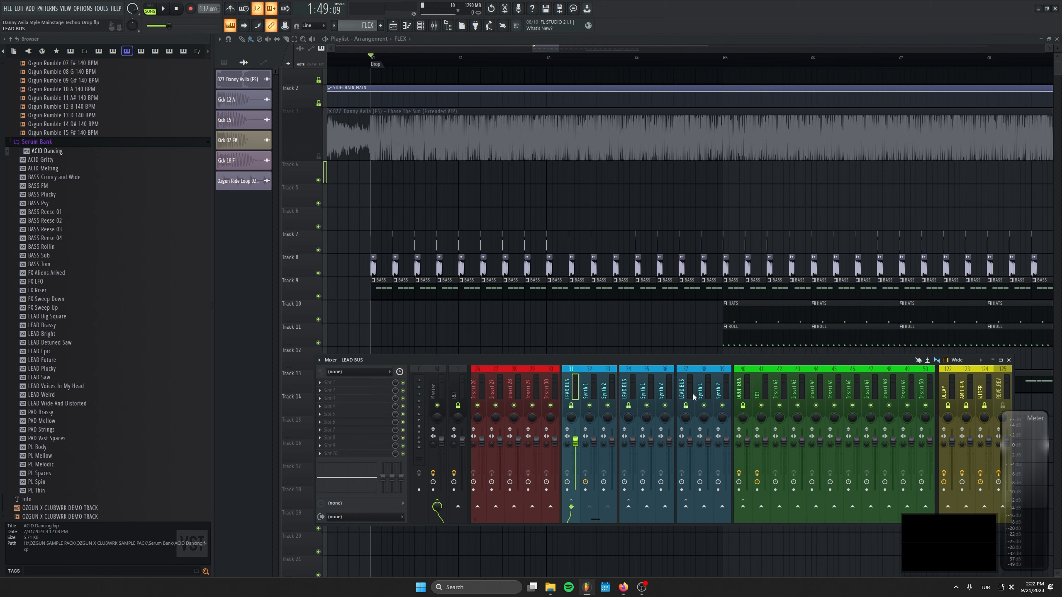
click(320, 383)
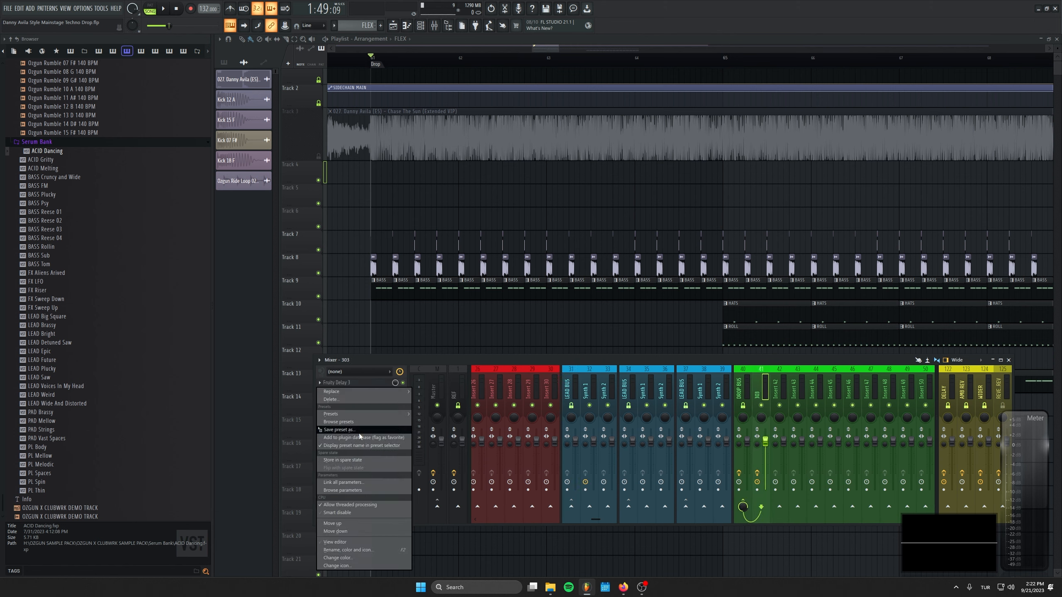
drag(360, 433, 570, 383)
click(358, 385)
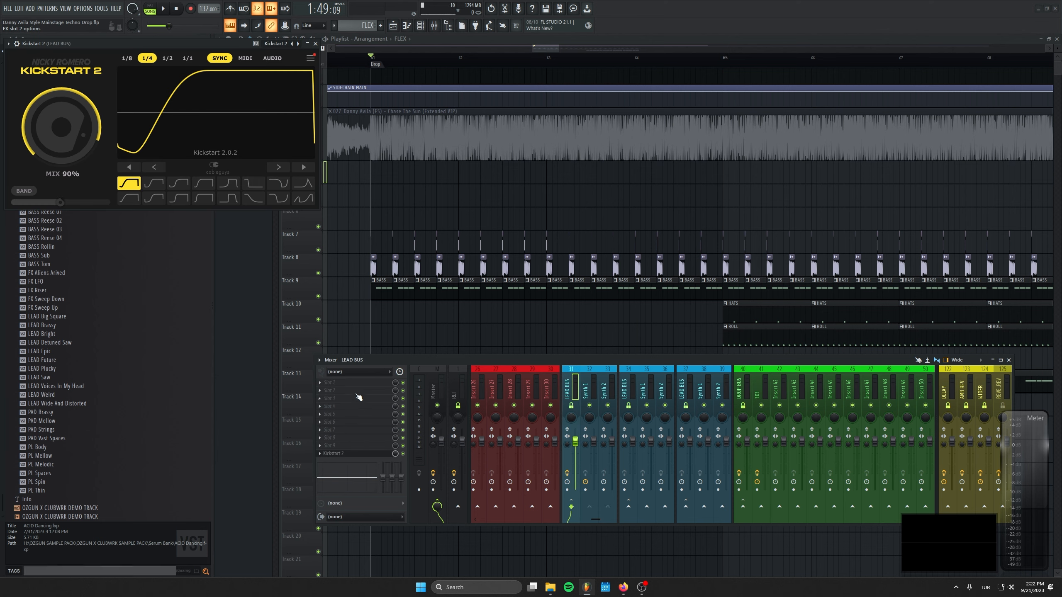
Add Patcher with the OZGUN VOCAL FX TOOL V1 preset to the LEAD BUS and adjust its delay sidechain and chorus amounts
click(359, 397)
click(652, 48)
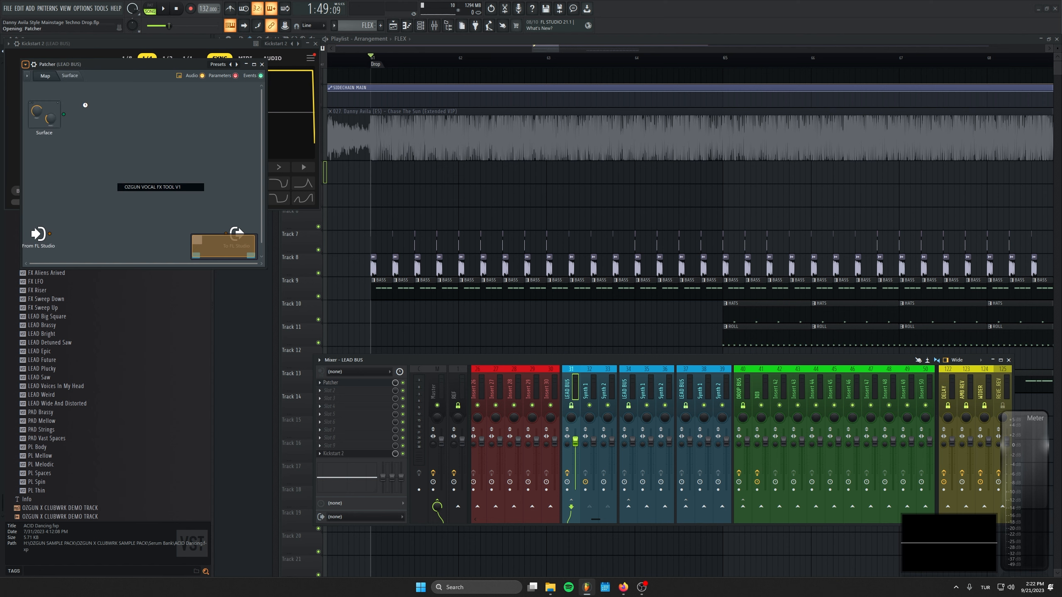
drag(375, 312, 376, 420)
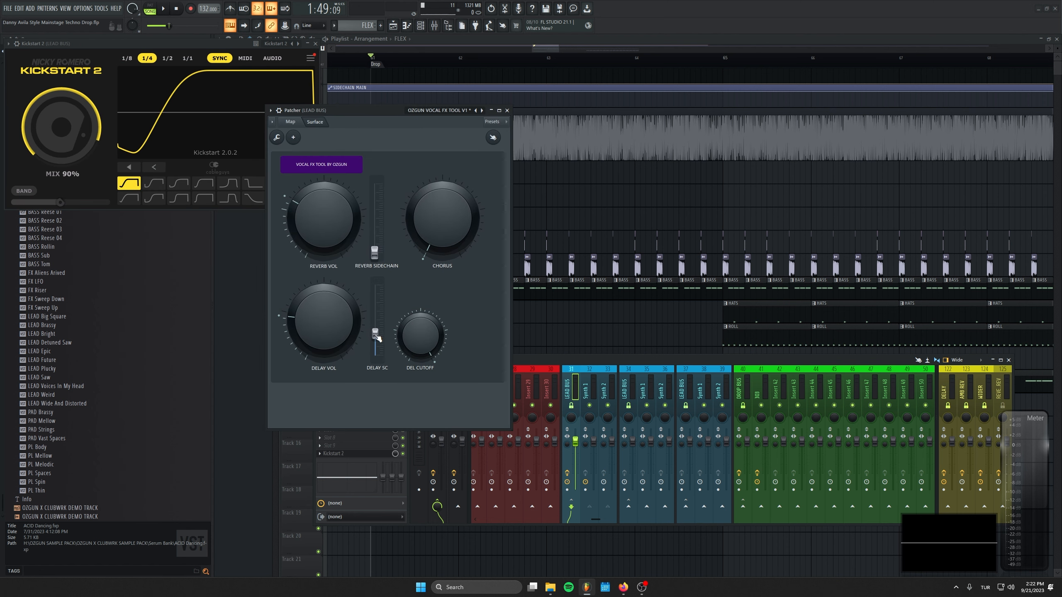
drag(441, 224, 441, 197)
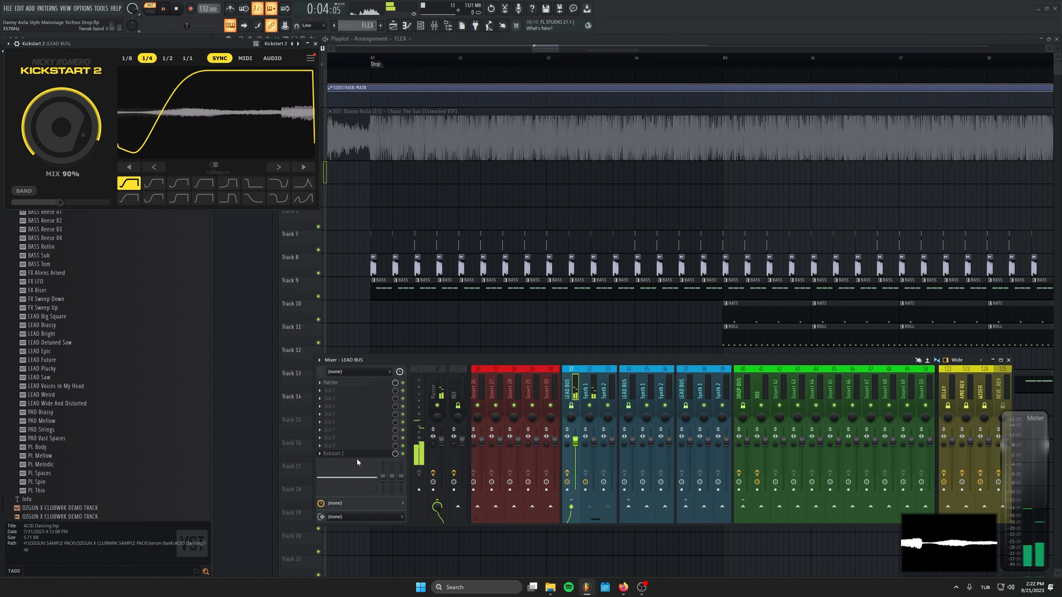
Set the Kickstart 2 mix to 80% and add FabFilter Pro-Q 3 with a low cut to the LEAD BUS
drag(62, 126, 62, 142)
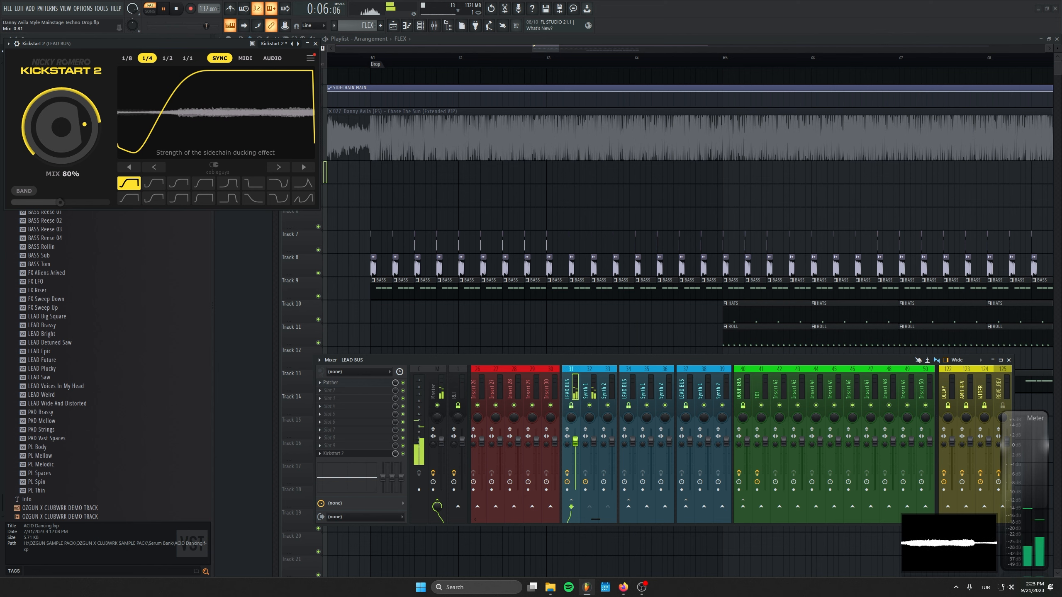
key(space)
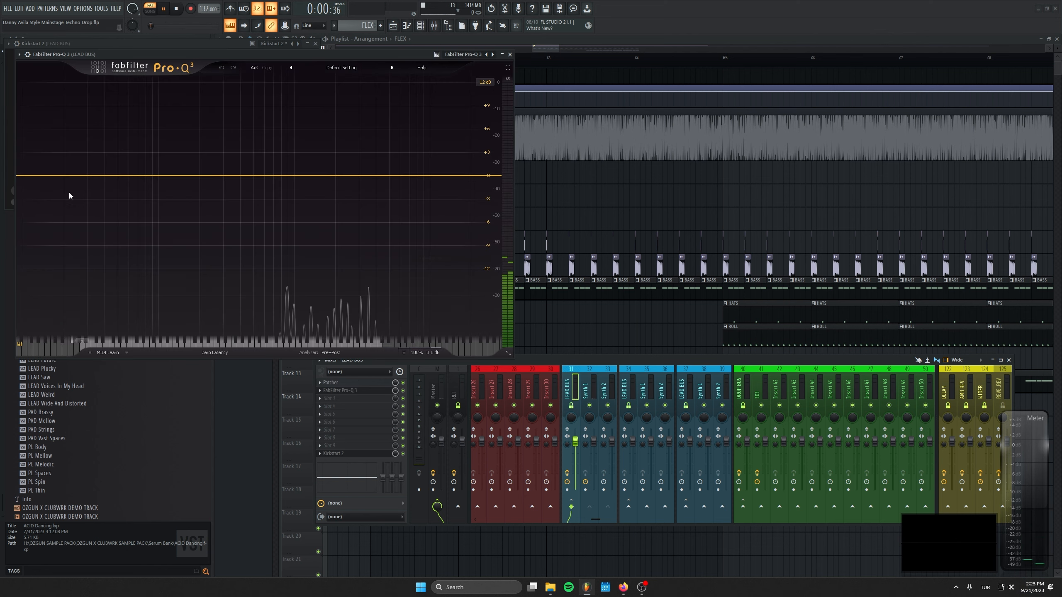
drag(29, 178, 202, 188)
key(Escape)
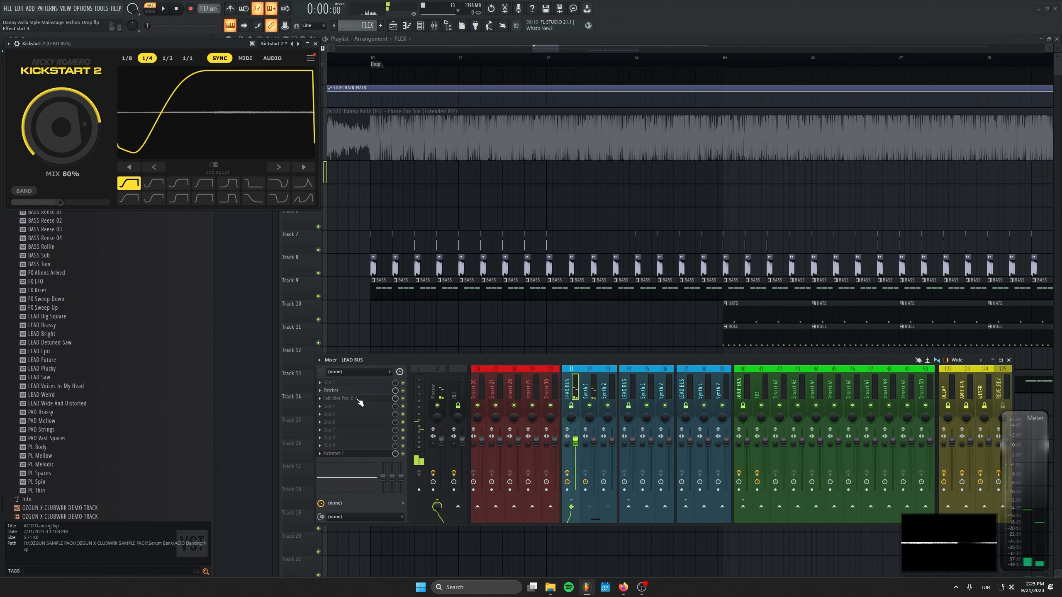
Insert Fruity Blood Overdrive first in the LEAD BUS chain, set its pre amp to about 0.24 and reduce the post gain
click(354, 383)
click(594, 104)
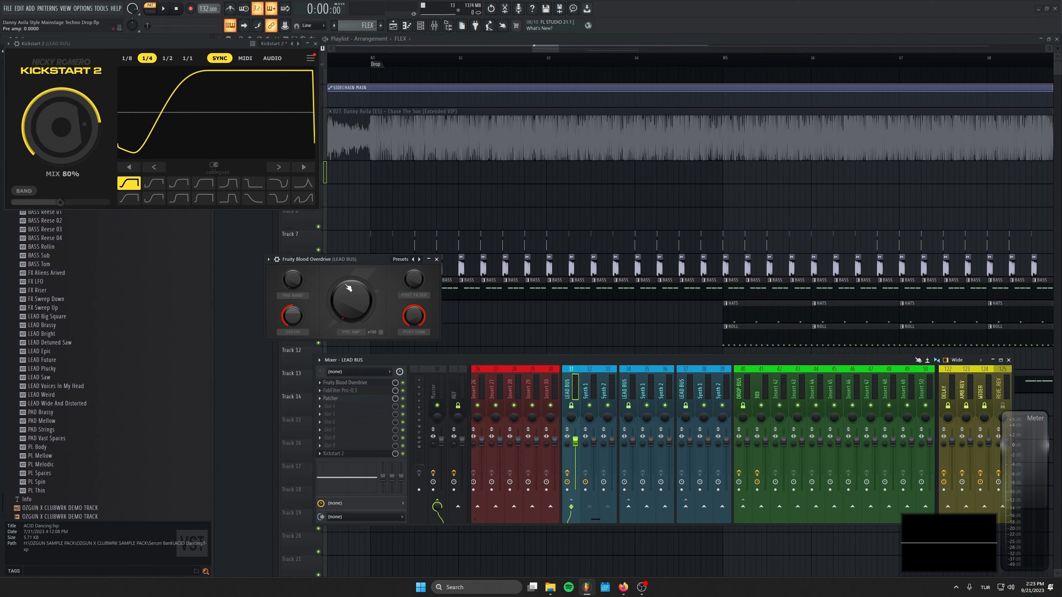
drag(352, 300, 351, 294)
drag(419, 322, 420, 330)
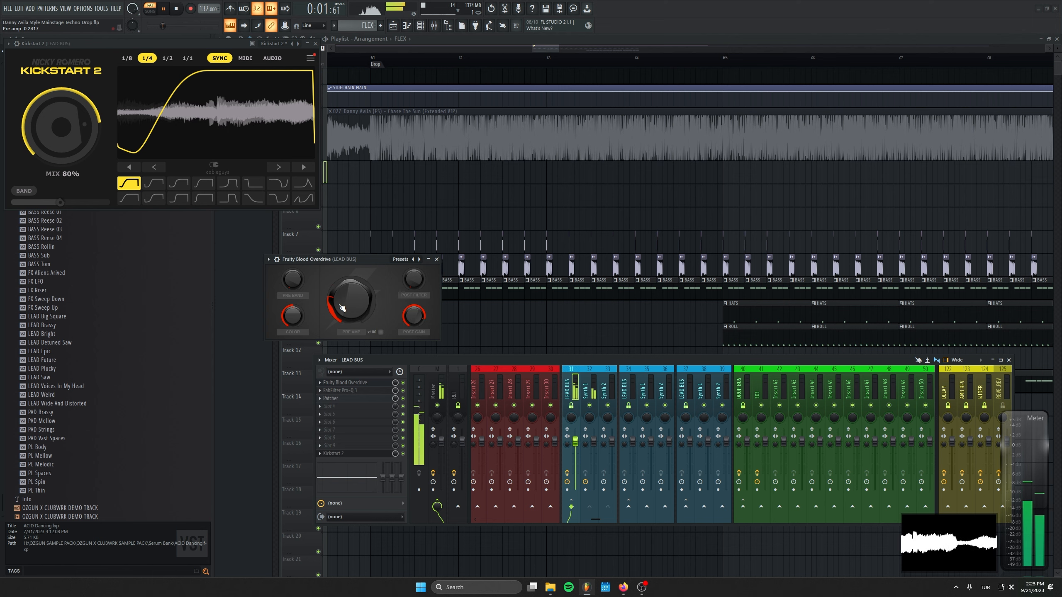
Add OTT after Patcher on the LEAD BUS with a depth of 24% and raised band gains, then close the plugin windows and mixer
click(341, 408)
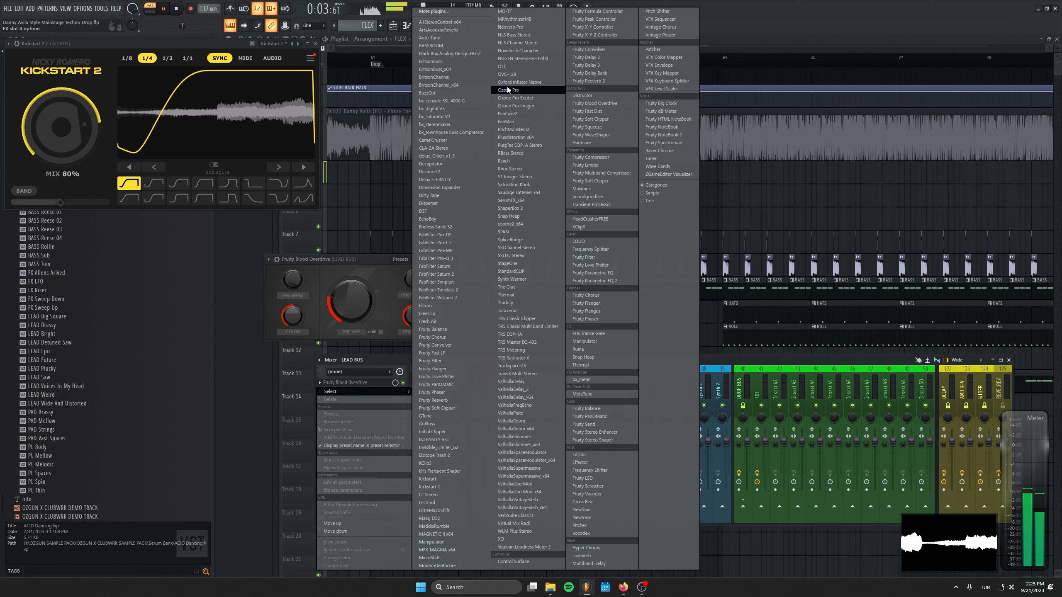
click(514, 91)
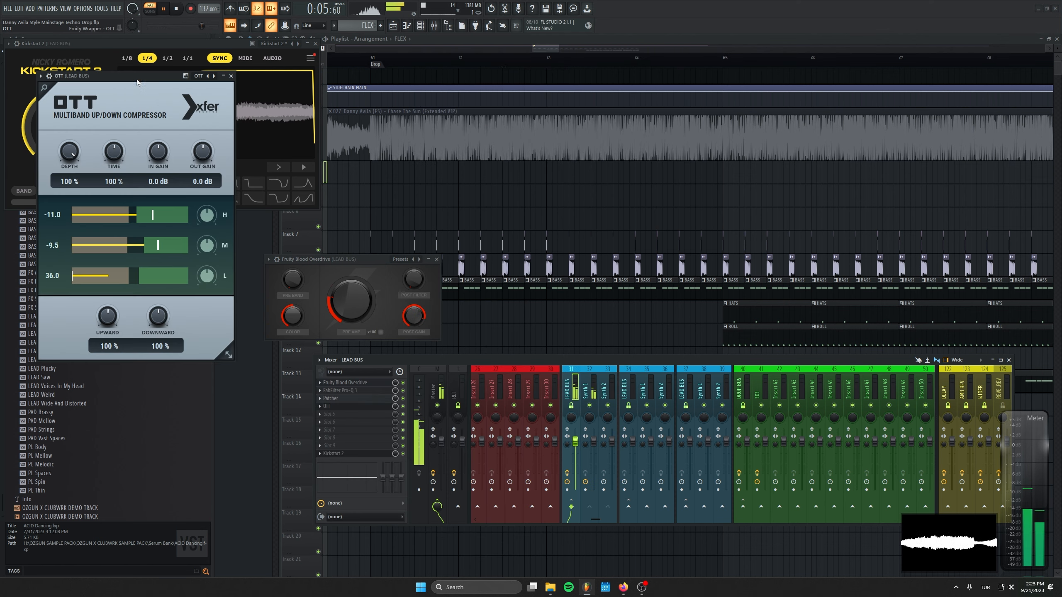
drag(137, 82, 360, 177)
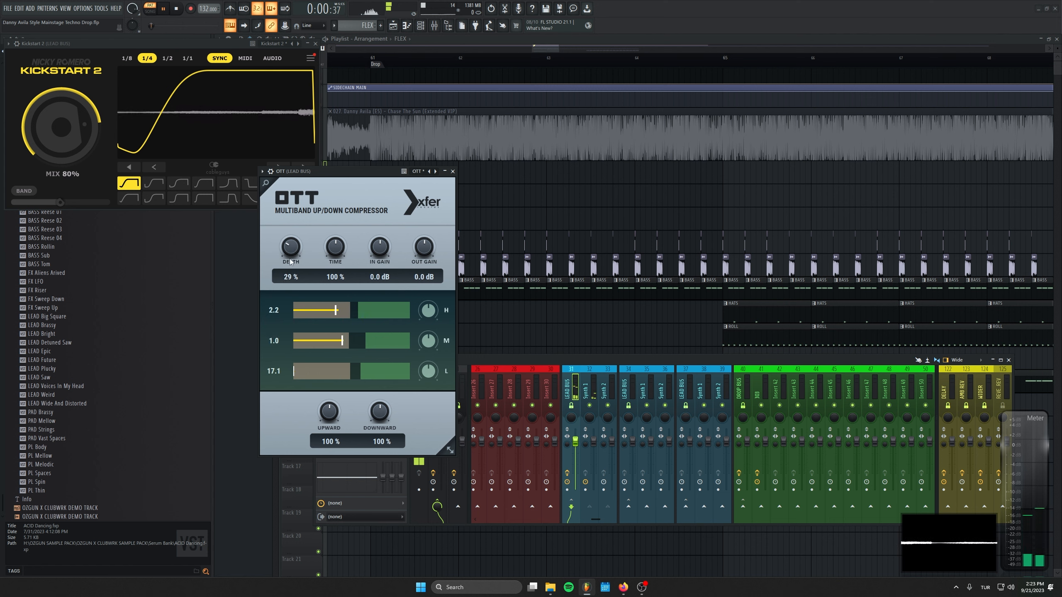
drag(287, 252, 288, 254)
drag(425, 339, 428, 296)
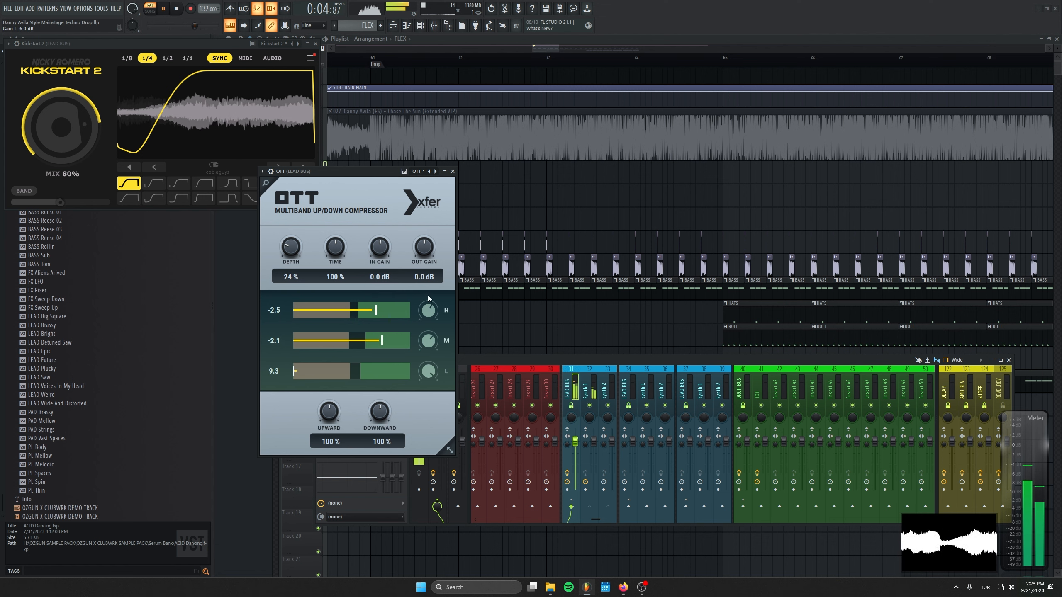
click(453, 172)
click(436, 259)
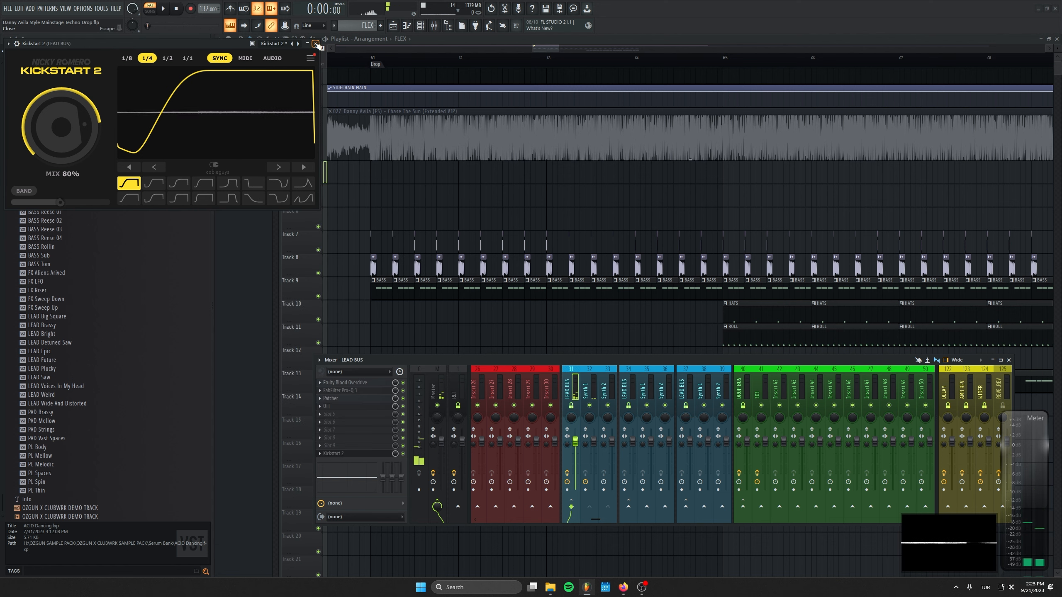
click(316, 44)
key(F9)
Play from the Drop marker and repeat the FLEX pattern back to back along track 14, cloning the first three clips after themselves
click(375, 58)
key(space)
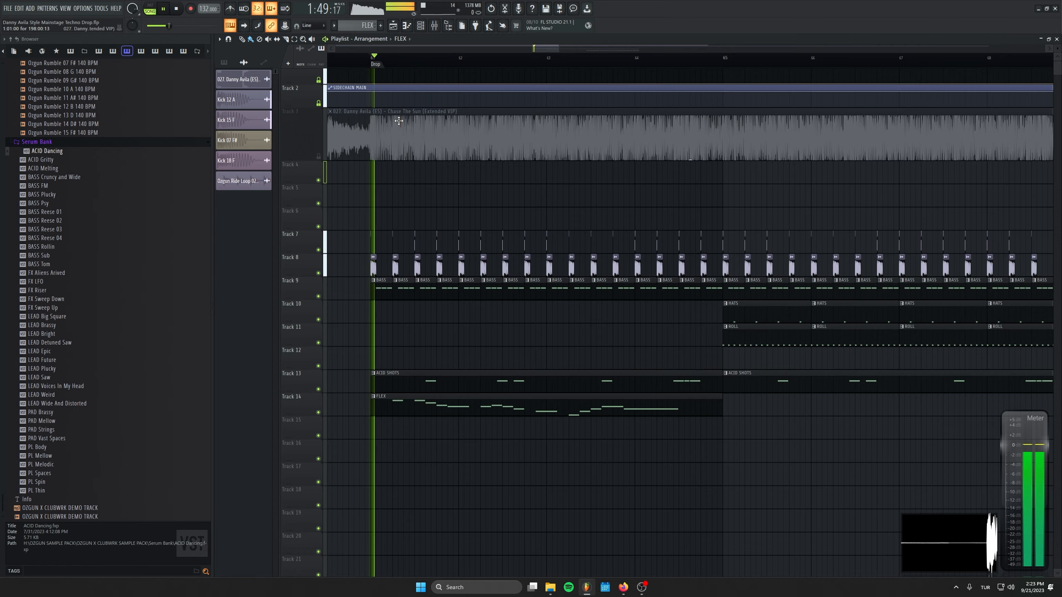
click(693, 407)
drag(741, 407, 724, 407)
scroll(752, 409, down, 3)
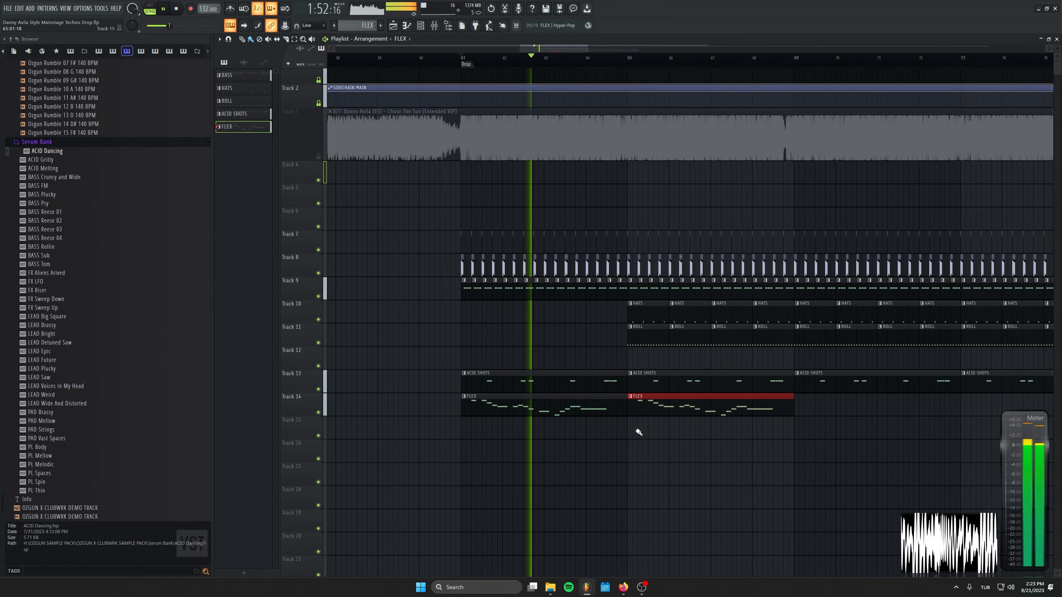
click(794, 408)
scroll(496, 411, down, 1)
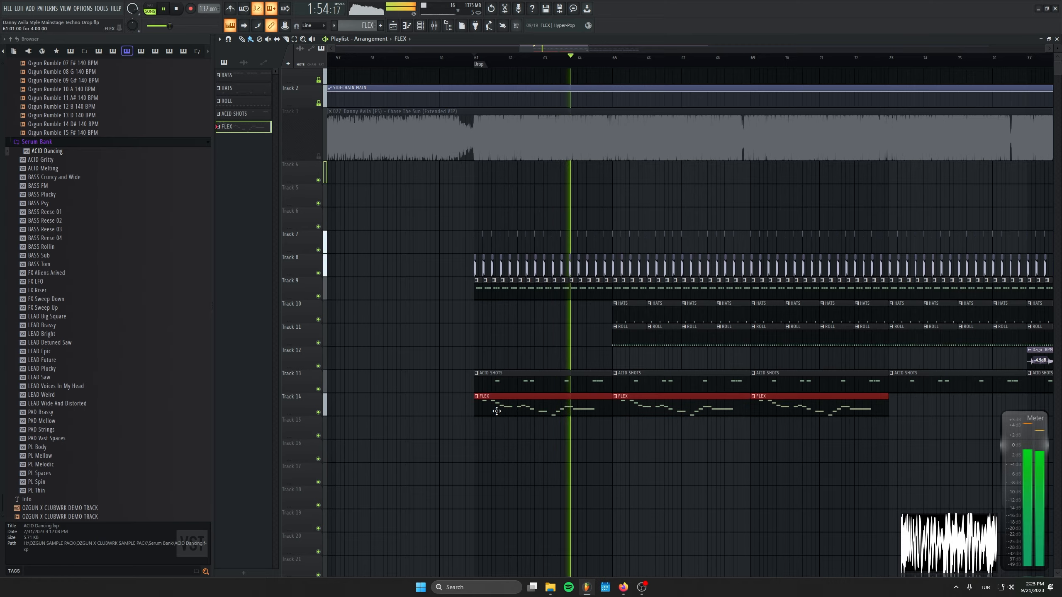
drag(497, 411, 915, 412)
click(970, 466)
drag(970, 465, 635, 447)
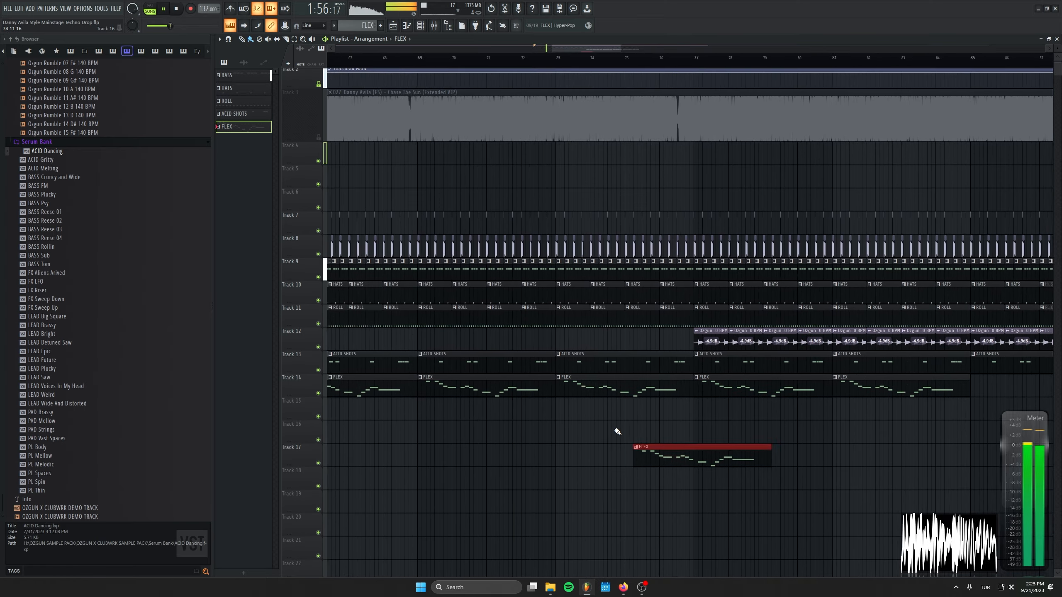
key(ctrl+z)
Continue the FLEX clips on track 14 to the end of the drop, delete the surplus clip and save the project
scroll(529, 408, down, 4)
mouse_move(763, 387)
mouse_down()
mouse_move(576, 385)
mouse_move(754, 384)
mouse_move(744, 384)
mouse_up()
right_click(862, 385)
scroll(658, 446, down, 4)
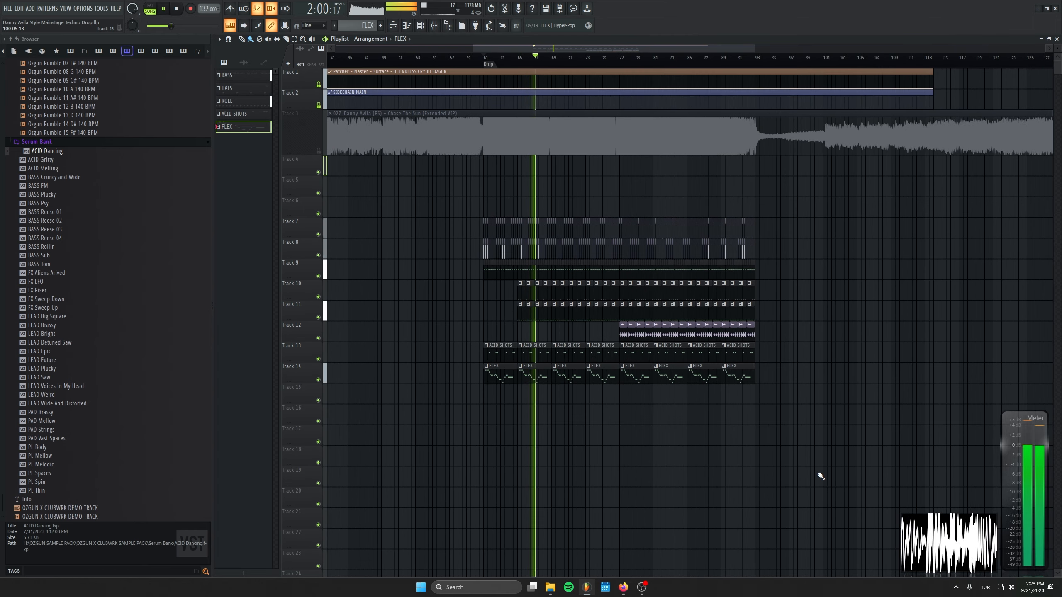
key(ctrl+s)
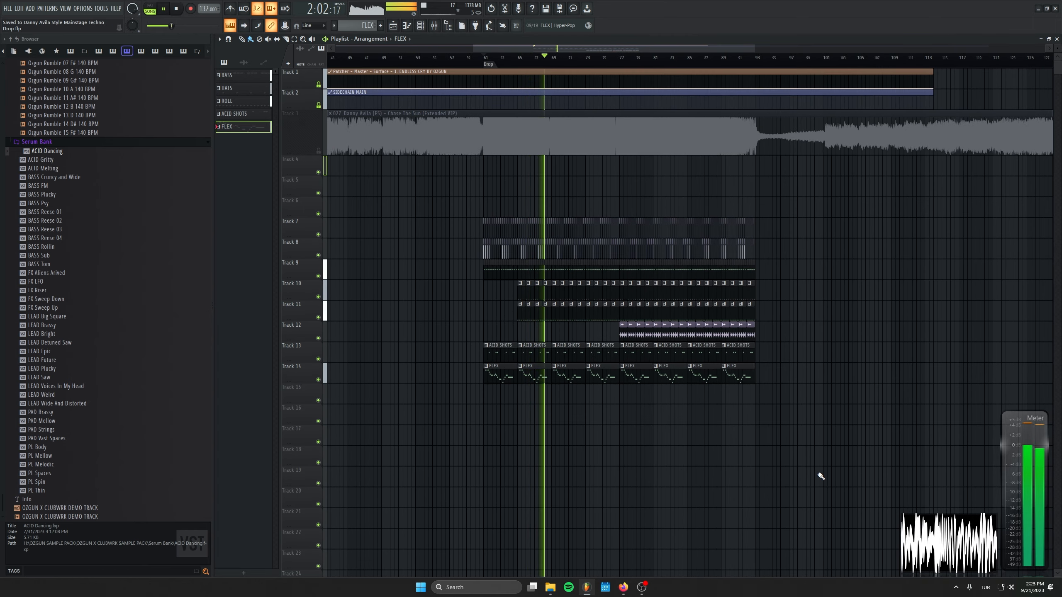
scroll(683, 381, up, 3)
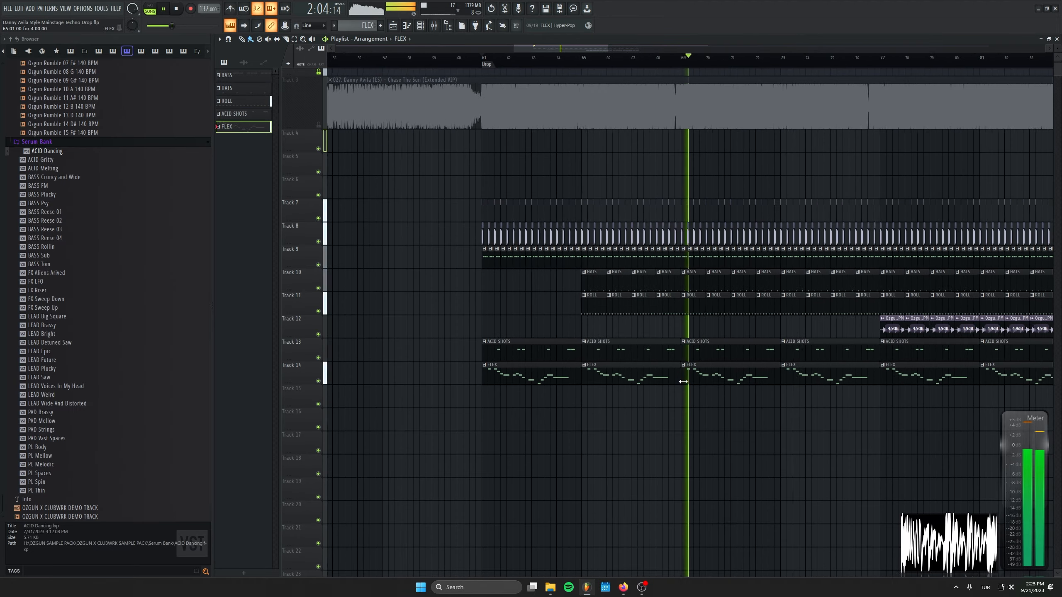
drag(684, 382, 554, 384)
click(688, 437)
right_click(687, 437)
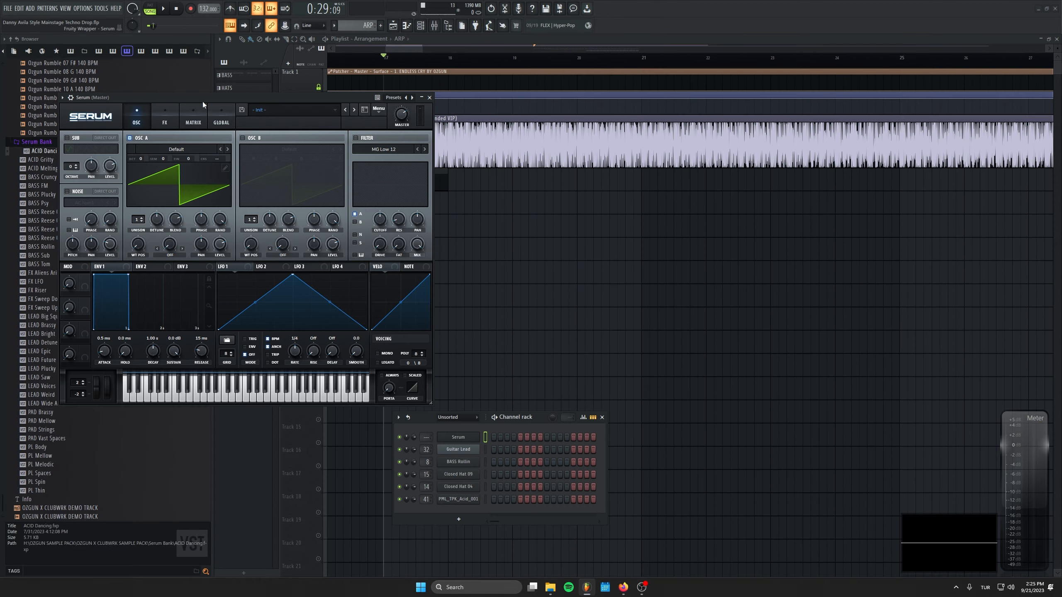
Load the PL Thin preset from the Serum Bank folder into the new Serum channel of the ARP pattern
drag(203, 101, 431, 217)
drag(41, 412, 48, 427)
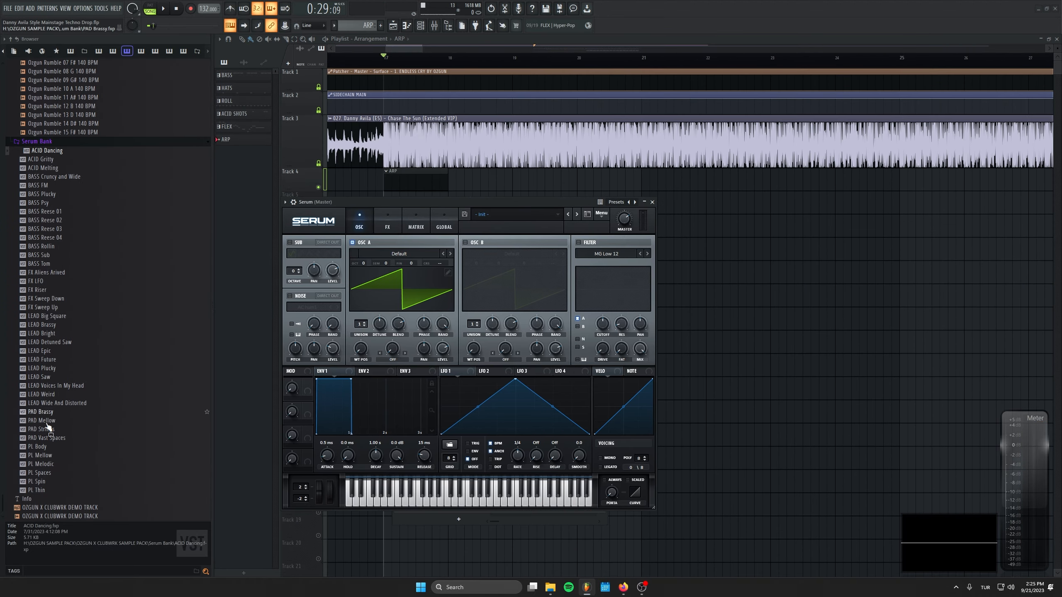
drag(378, 250, 378, 250)
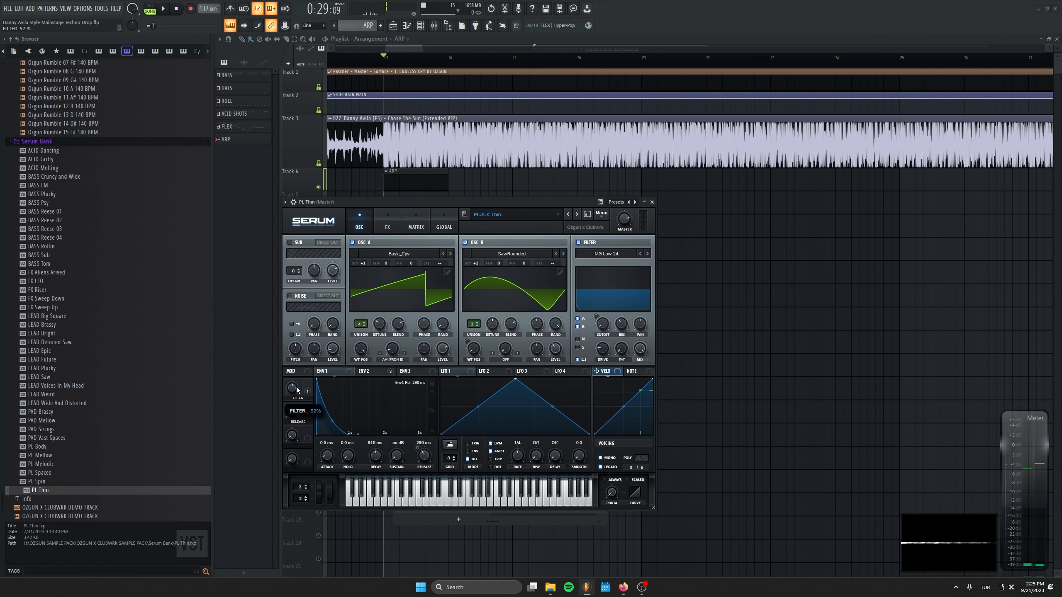
Set the PL Thin filter macro to about 10% and write the four-note ARP figure E6, F6, E6, A5 in the piano roll
drag(298, 389, 296, 429)
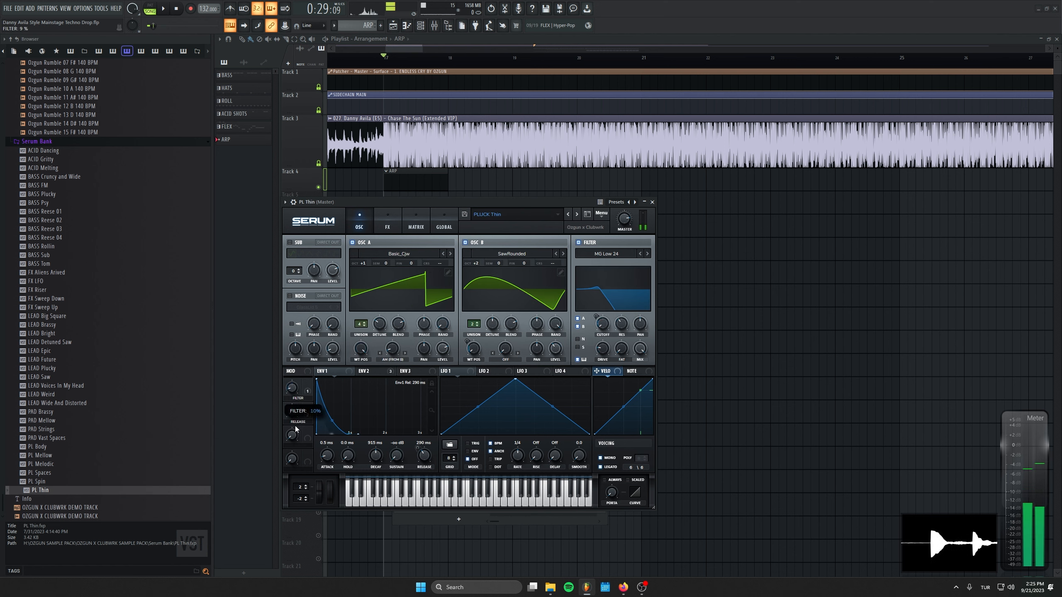
click(653, 202)
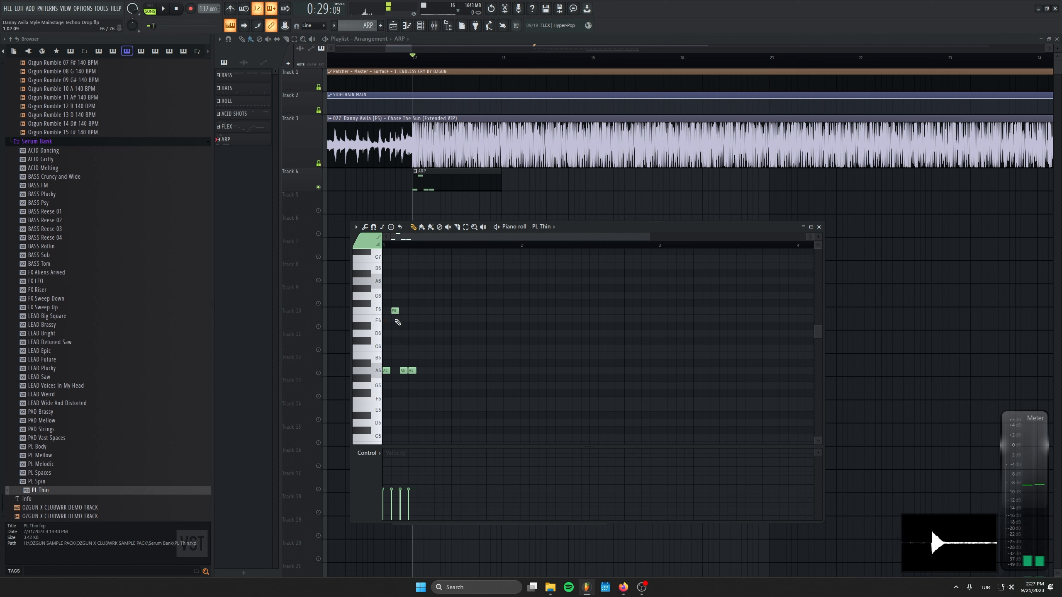
click(388, 316)
right_click(389, 316)
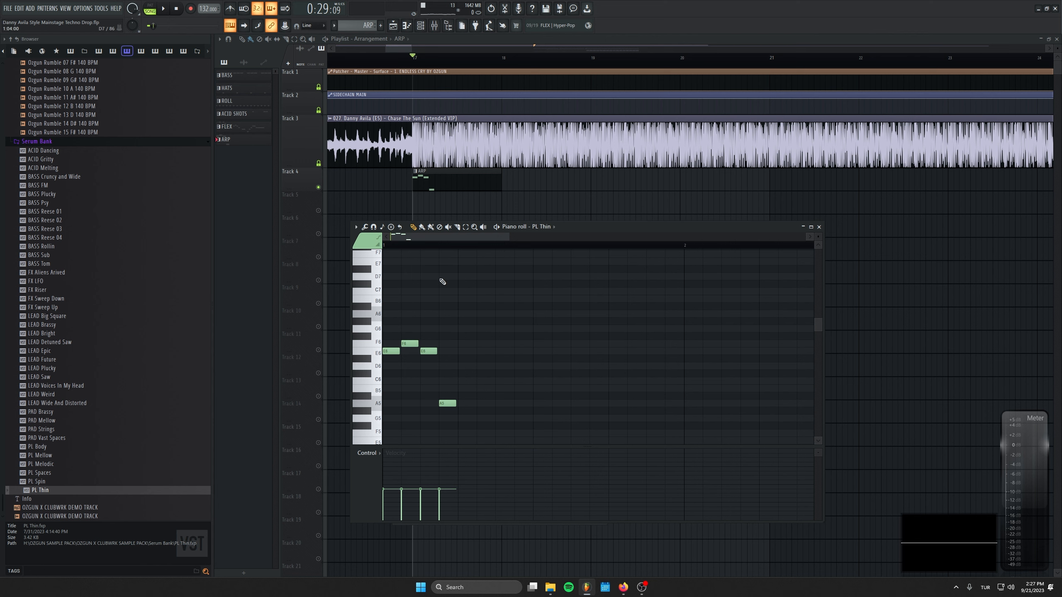
Duplicate the four-note figure until it fills the first bar of the ARP pattern, auditioning it
key(ctrl+a)
scroll(473, 335, down, 1)
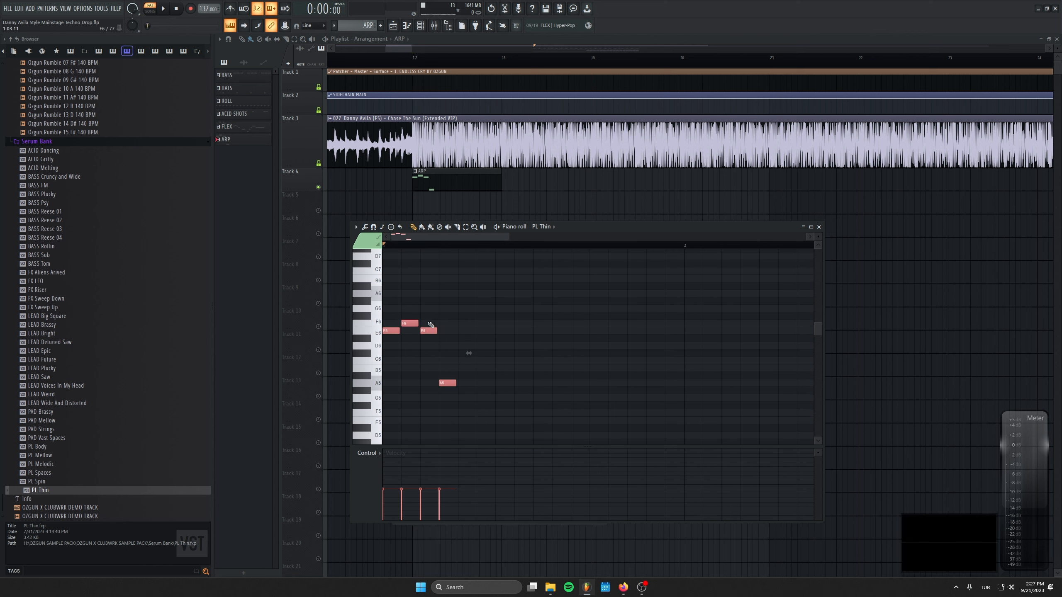
key(ctrl+b)
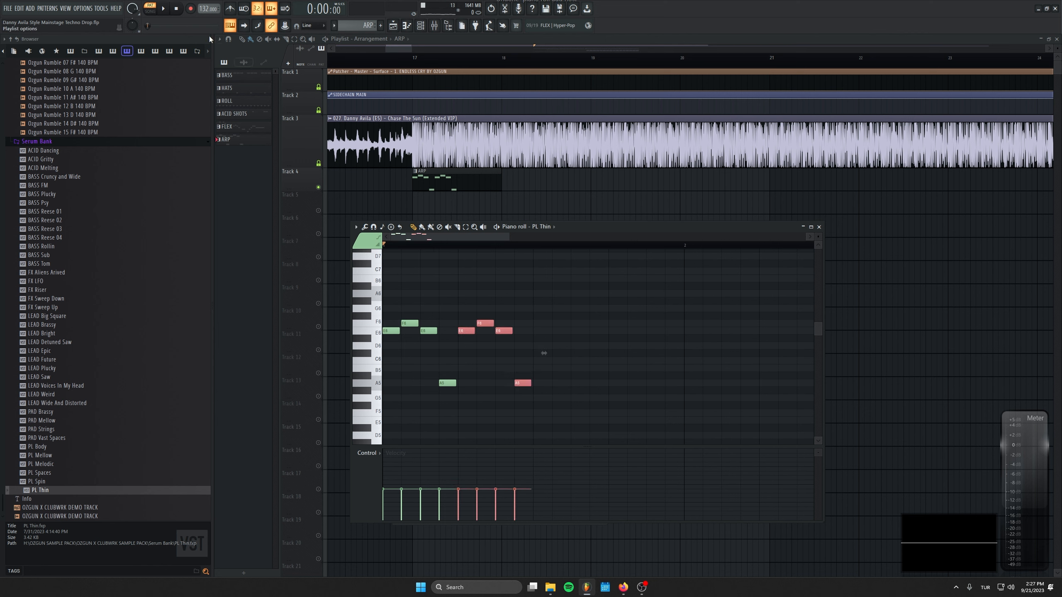
key(space)
key(space)
drag(593, 275, 385, 387)
key(space)
key(ctrl+b)
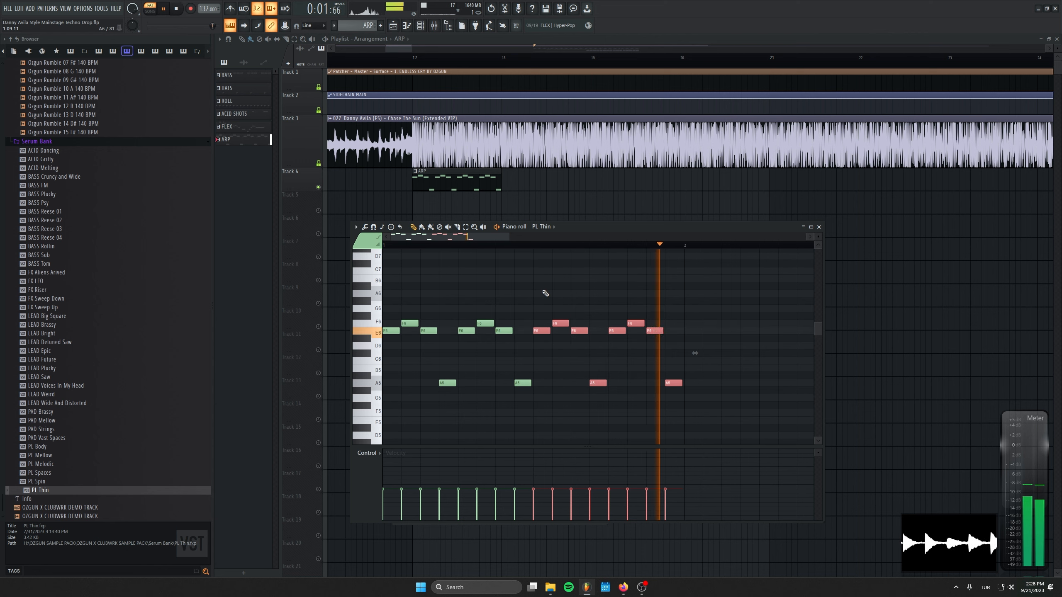
key(ctrl+d)
key(space)
Open the ARP clip's notes in the full-size piano roll and copy the one-bar phrase into bar 2
click(318, 188)
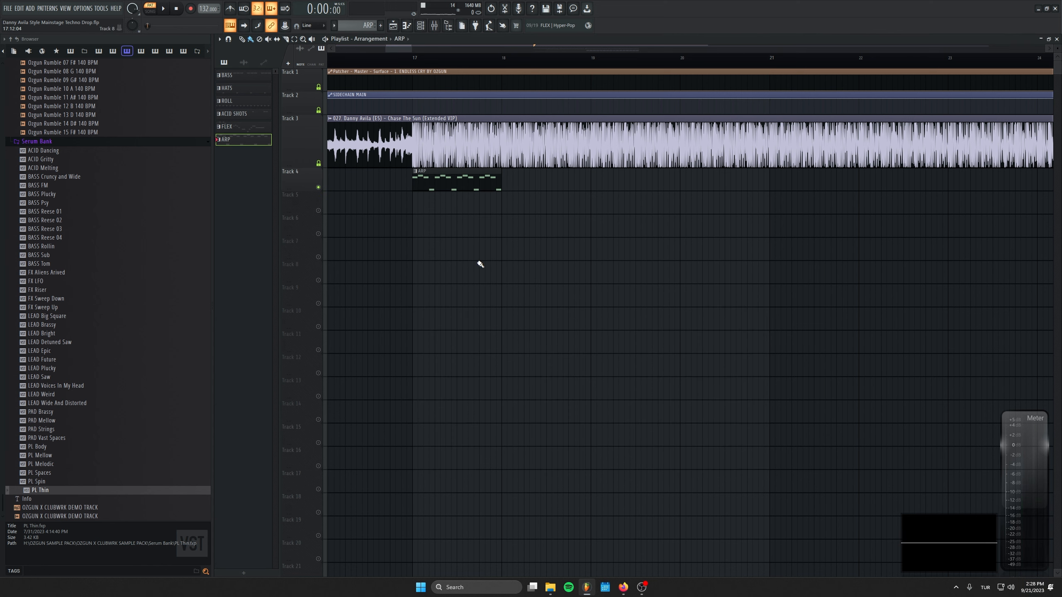
click(453, 185)
double_click(580, 228)
scroll(377, 270, down, 4)
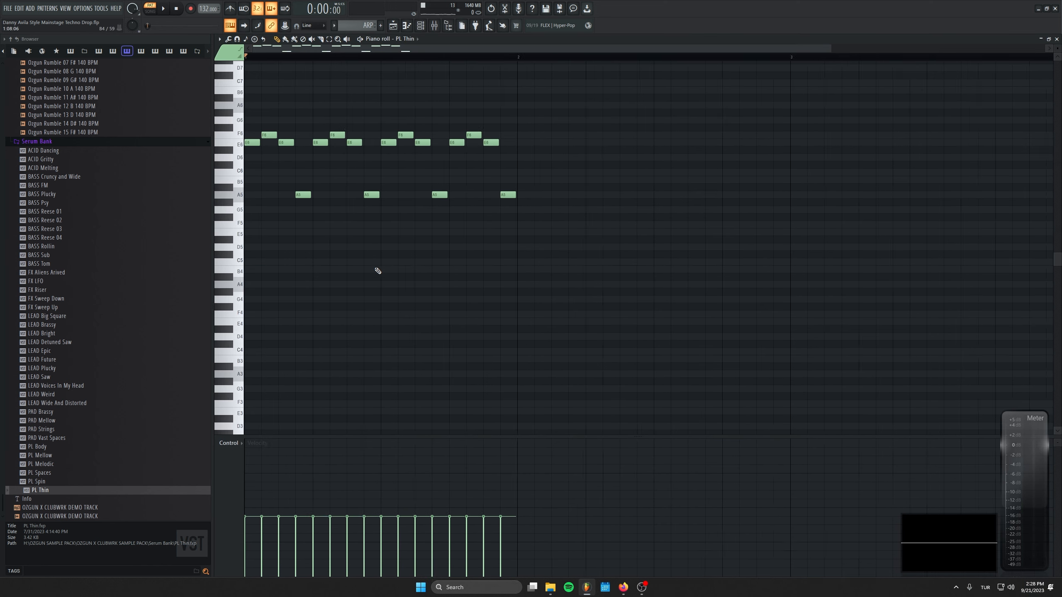
drag(512, 94, 248, 245)
key(space)
drag(250, 144, 663, 143)
key(space)
Try moving the E6 notes in bar 2 to D6 while auditioning the phrase
drag(476, 142, 470, 162)
key(space)
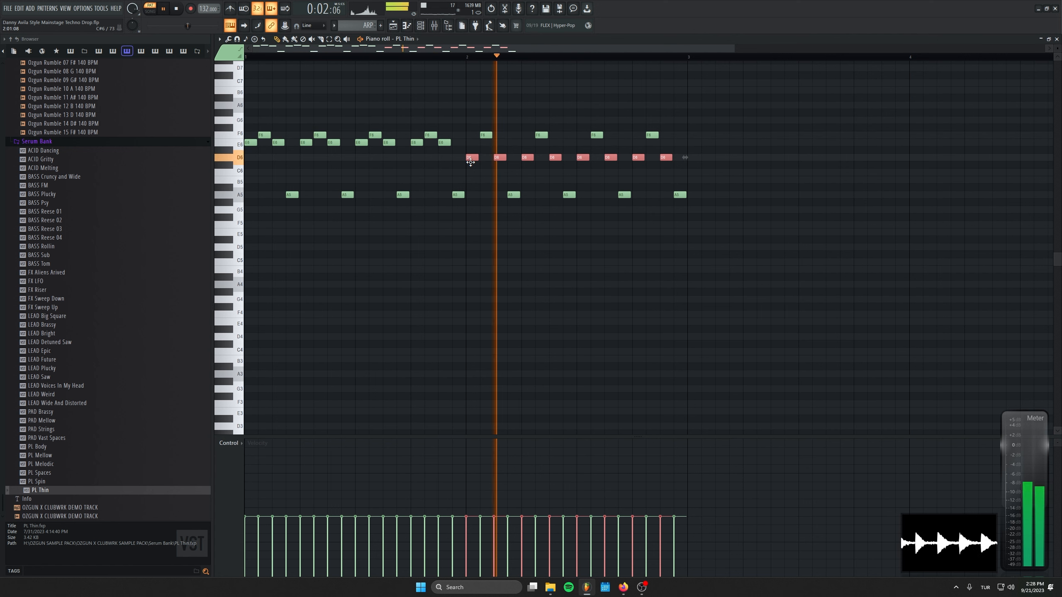
key(space)
drag(470, 159, 471, 144)
key(space)
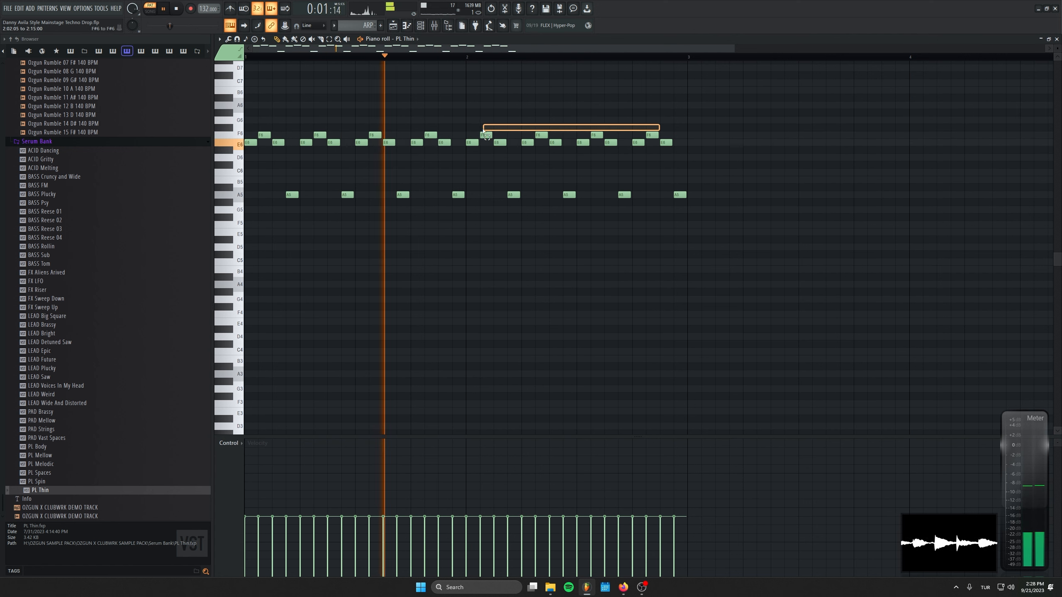
key(space)
key(space)
Lower bar 2's E6 notes to D6 and its F6 notes to E6, then save the project
mouse_move(666, 143)
mouse_down()
mouse_move(665, 172)
mouse_move(667, 153)
mouse_move(668, 163)
mouse_up()
key(space)
key(space)
key(space)
key(space)
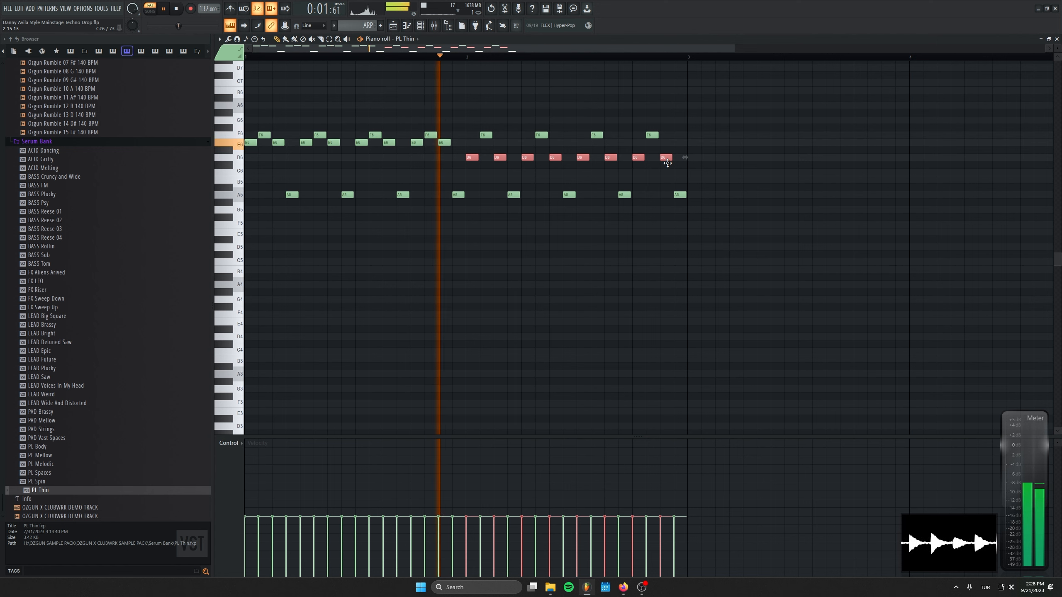
key(space)
drag(669, 125, 485, 142)
key(space)
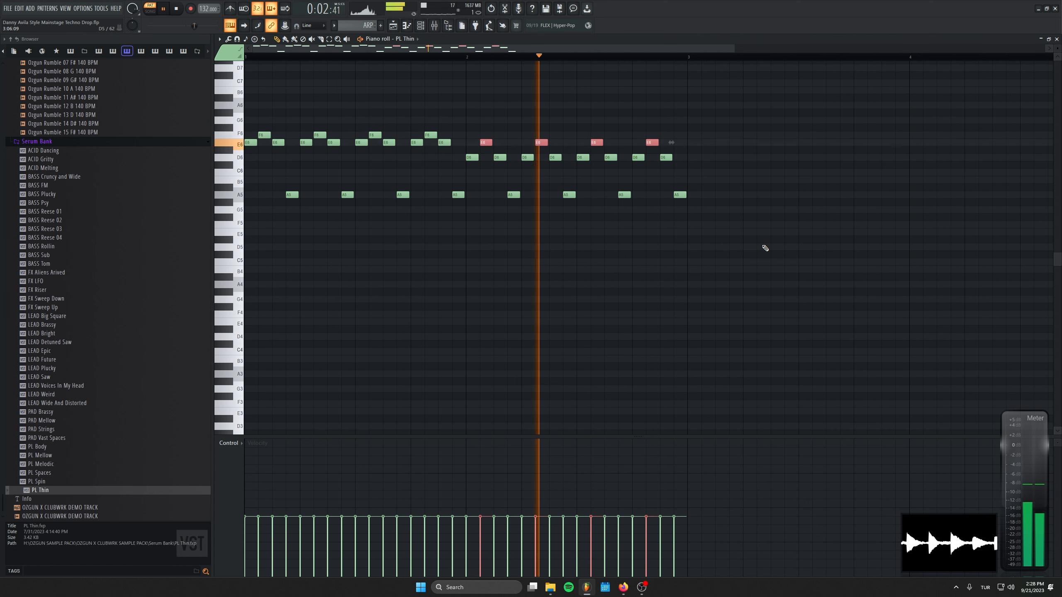
key(space)
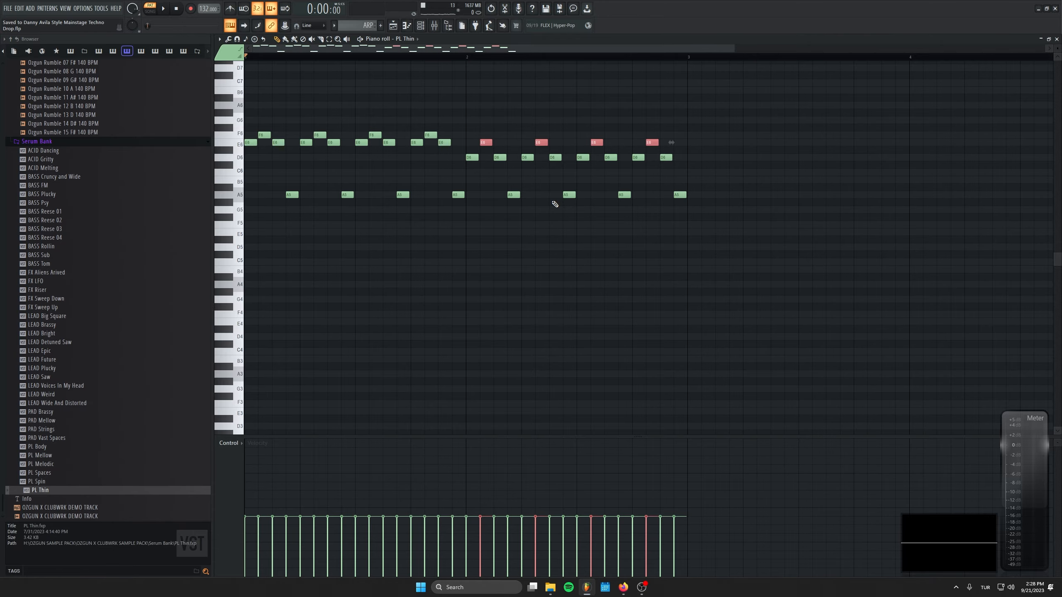
Move the ARP clip to track 15 at bar 77 and reactivate the muted drop tracks
key(F5)
scroll(500, 216, down, 5)
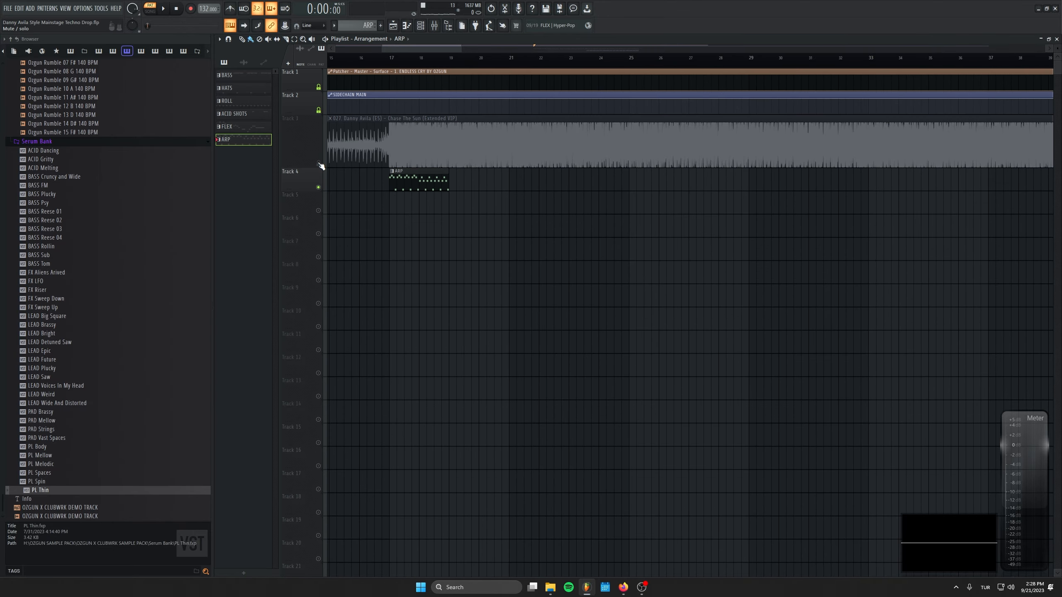
drag(370, 184, 544, 378)
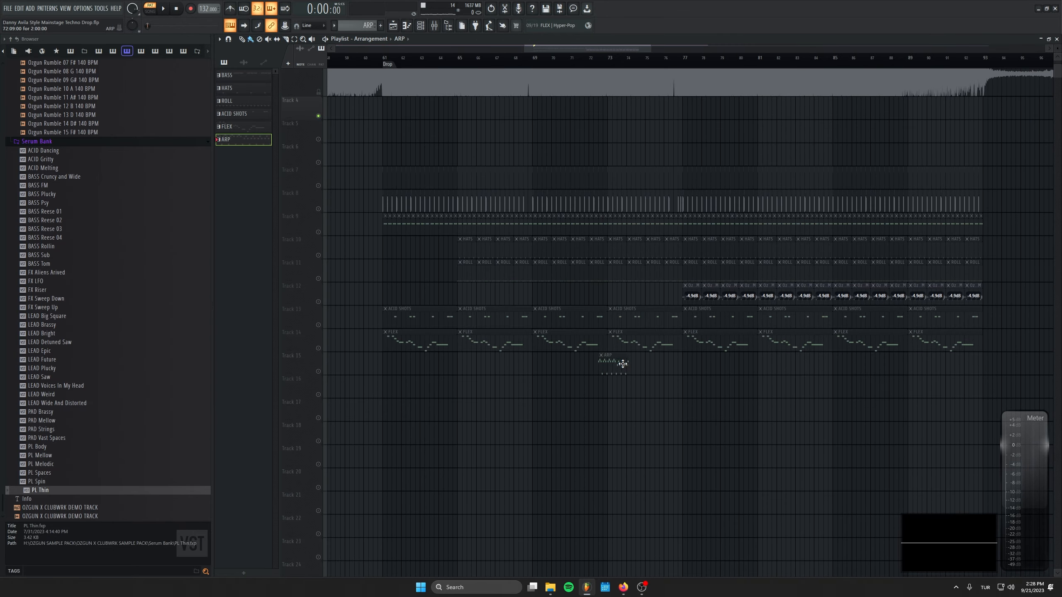
click(319, 348)
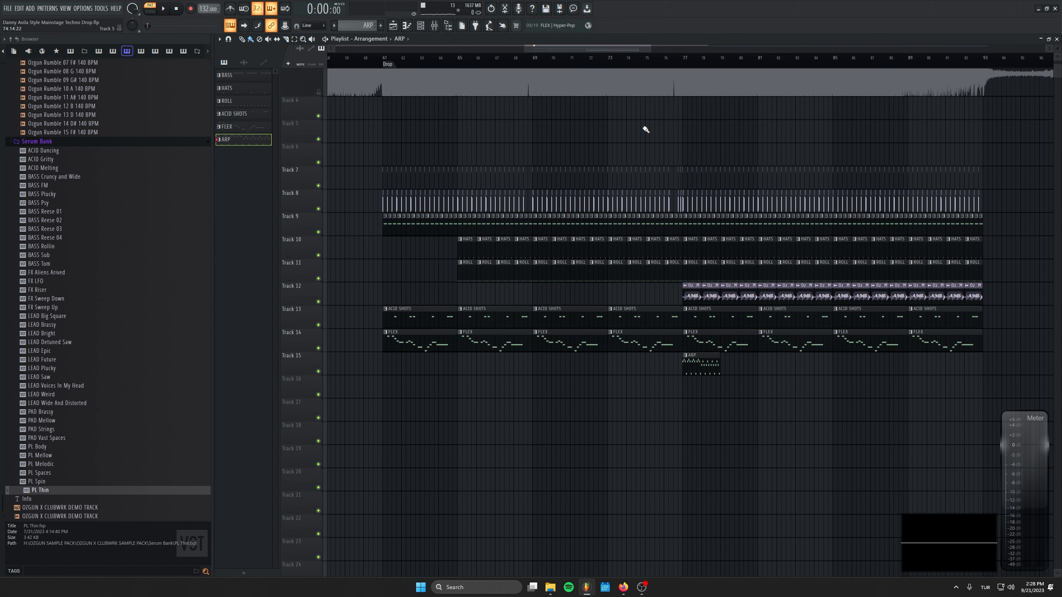
scroll(510, 408, right, 4)
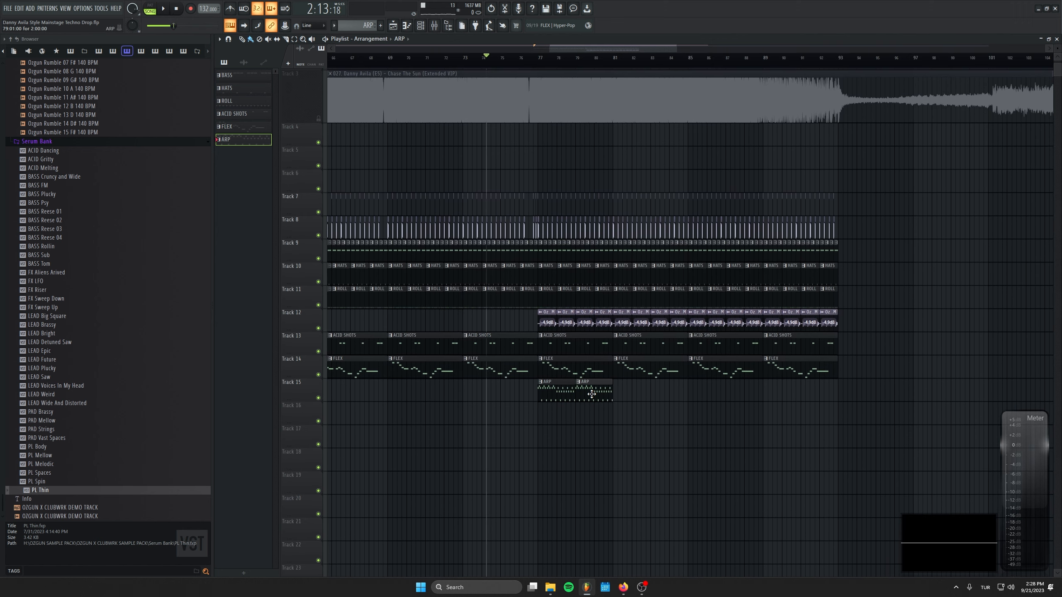
Clone the ARP clip back to back along track 15 to the end of the drop during playback
key(space)
key(ctrl+b)
key(ctrl+b)
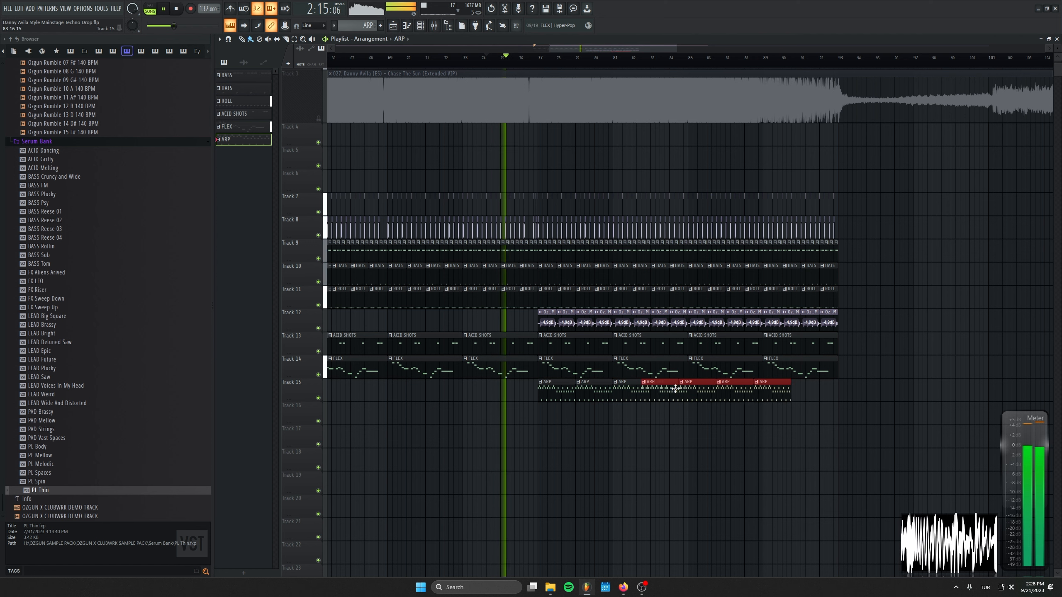
drag(676, 390, 704, 392)
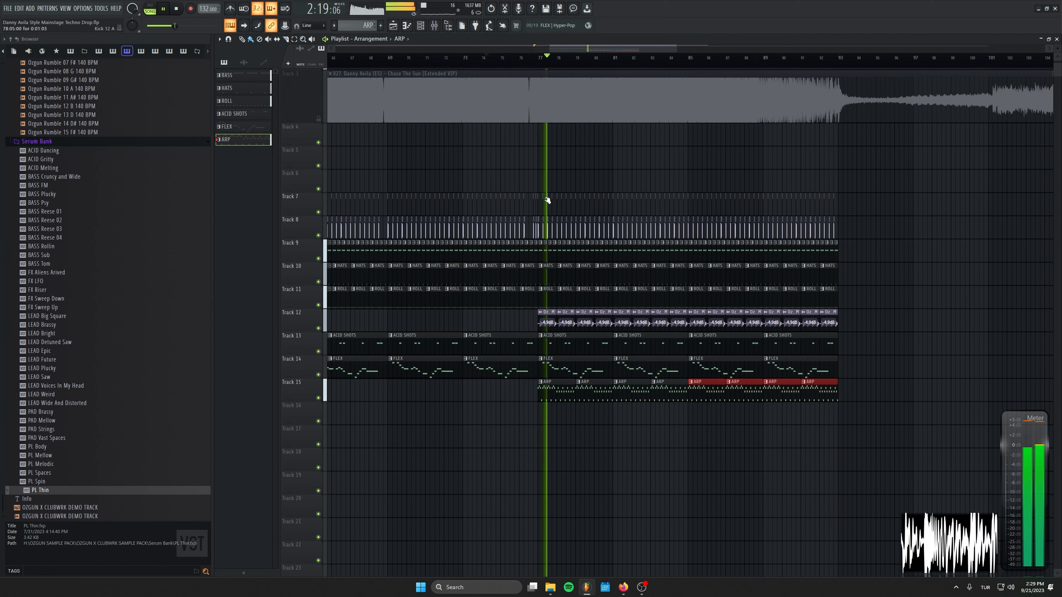
key(F9)
key(F6)
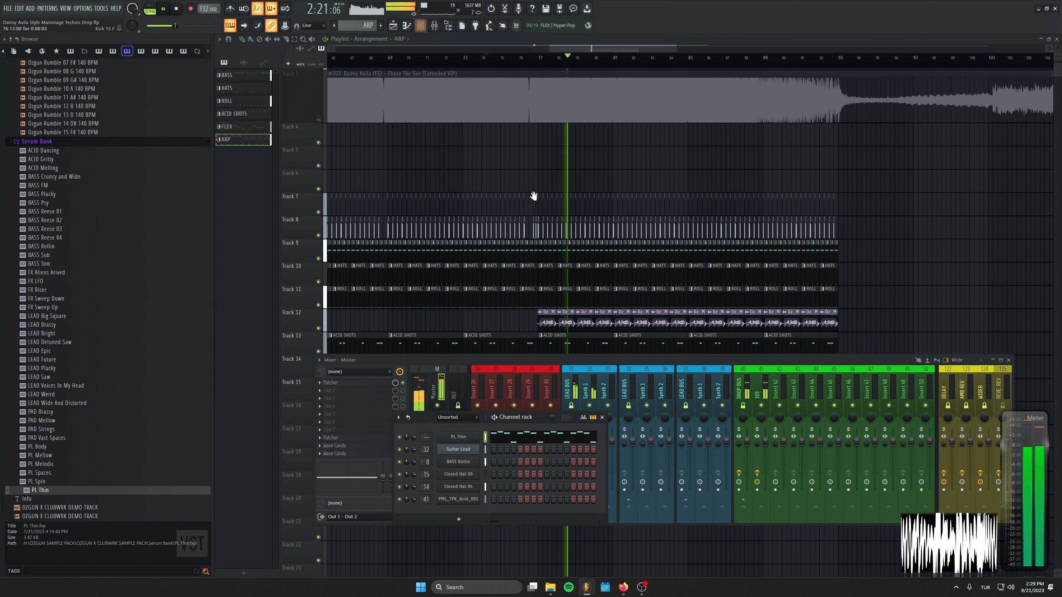
key(F6)
key(F9)
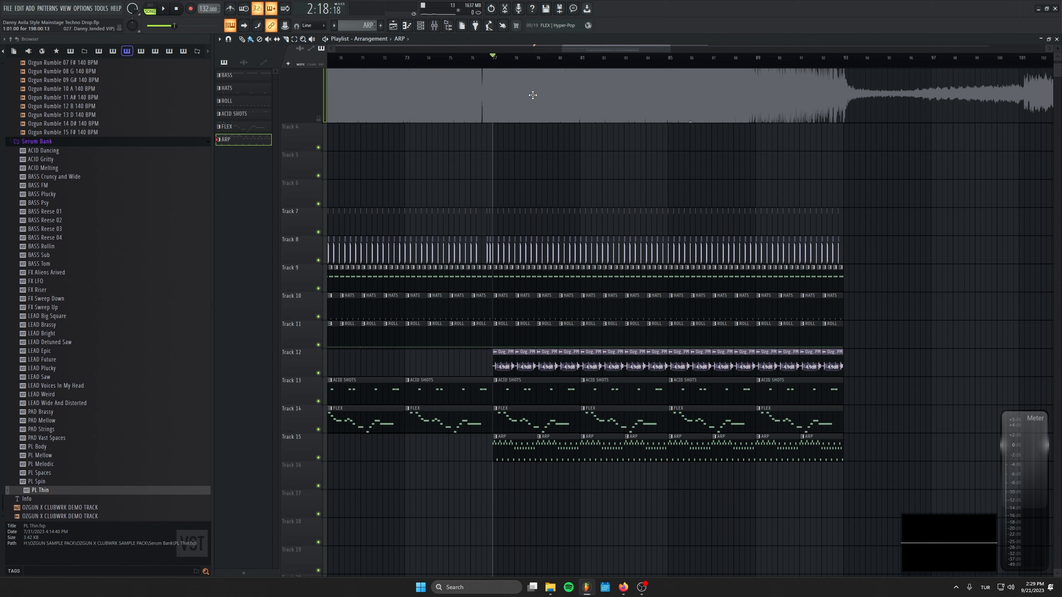
Shorten the ARP clips on track 15 to one bar and copy each into the bar after it
scroll(819, 135, down, 3)
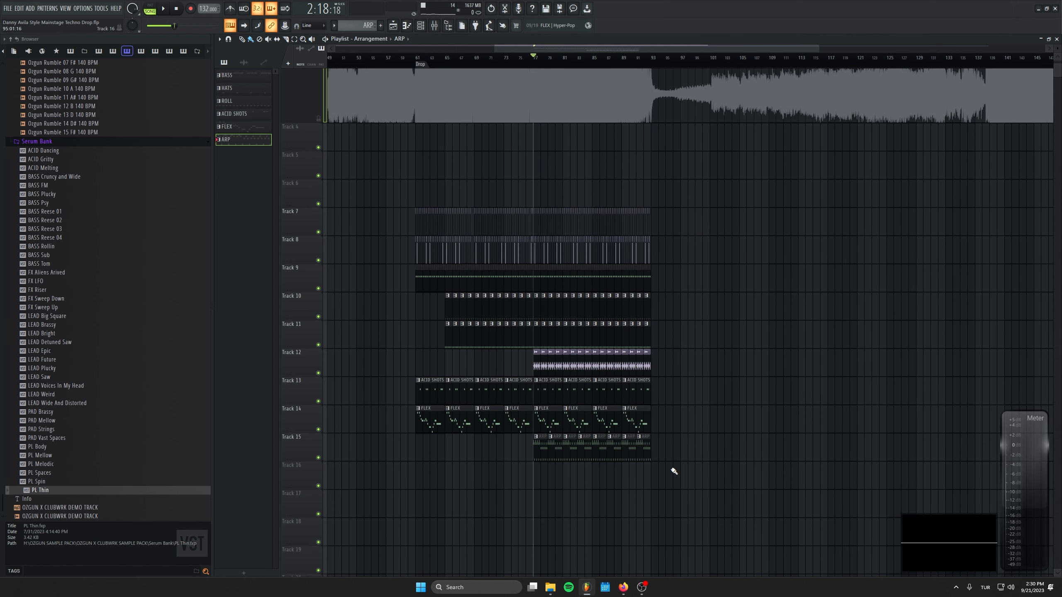
scroll(621, 465, up, 3)
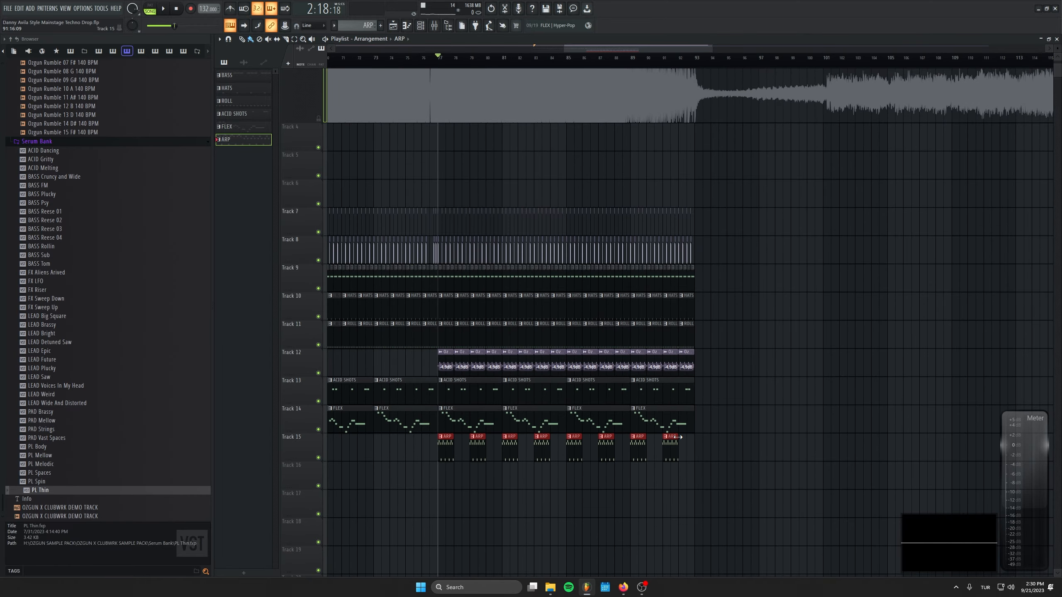
scroll(438, 486, up, 3)
drag(445, 448, 461, 448)
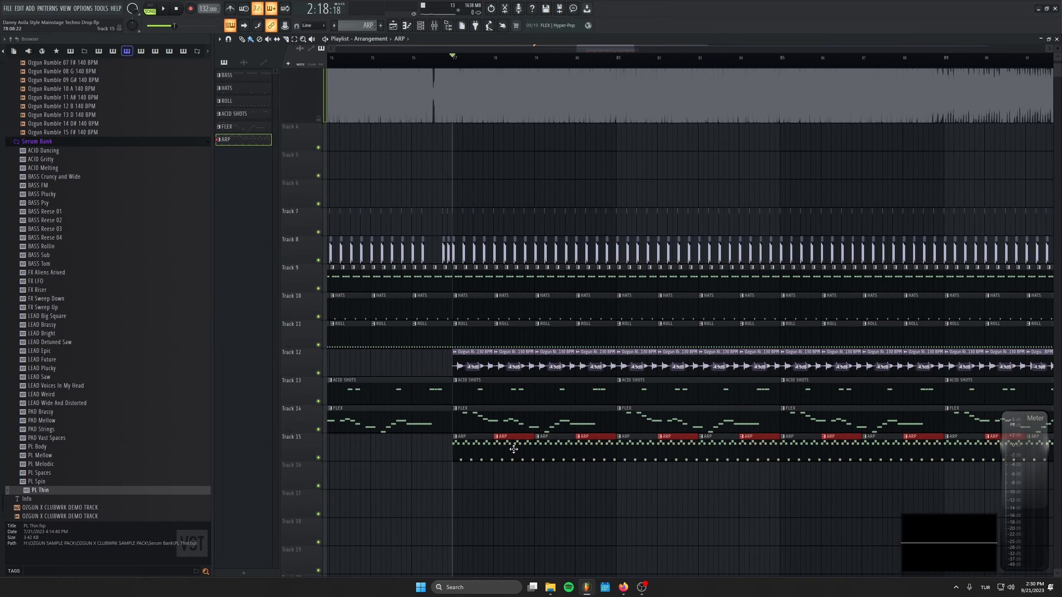
Route the PL Thin channel to mixer insert 42 and name that insert ARP
scroll(493, 271, down, 4)
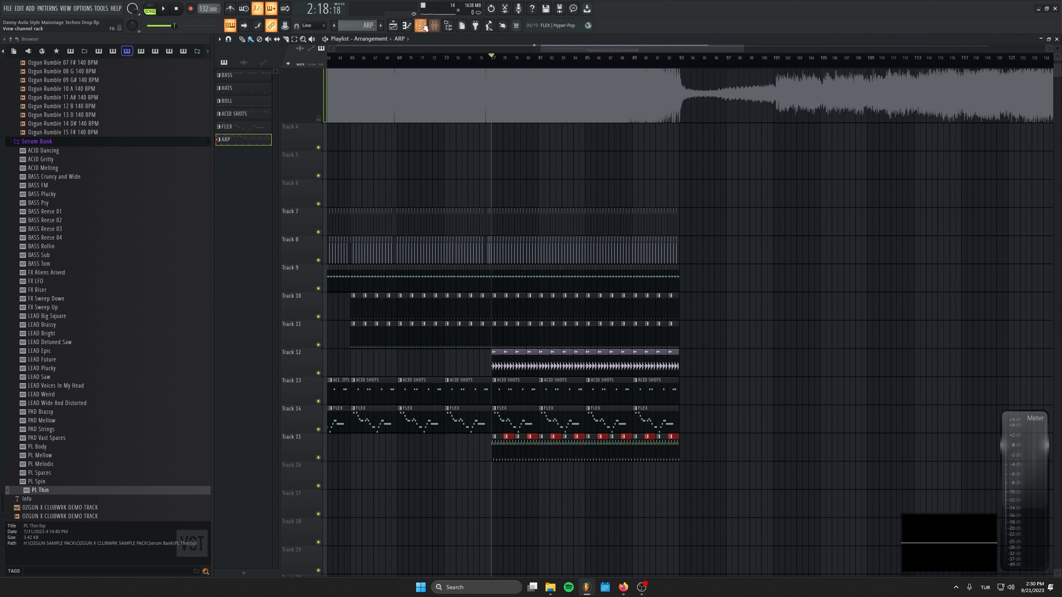
key(F6)
double_click(431, 436)
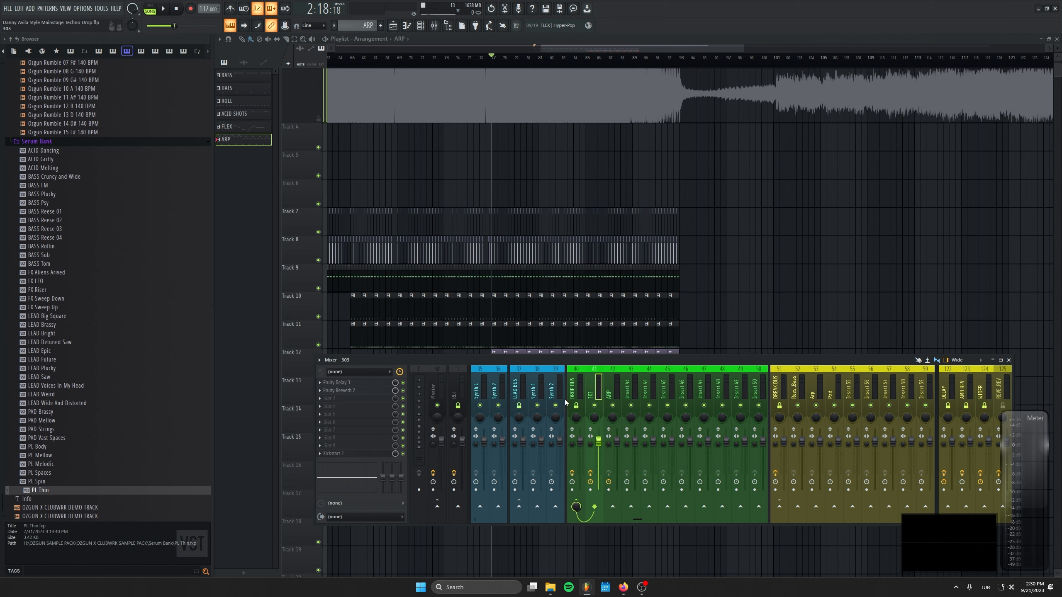
Add FabFilter Pro-Q 3 to the 303 insert with a 36 dB/oct low cut at about 115 Hz
click(350, 400)
click(435, 126)
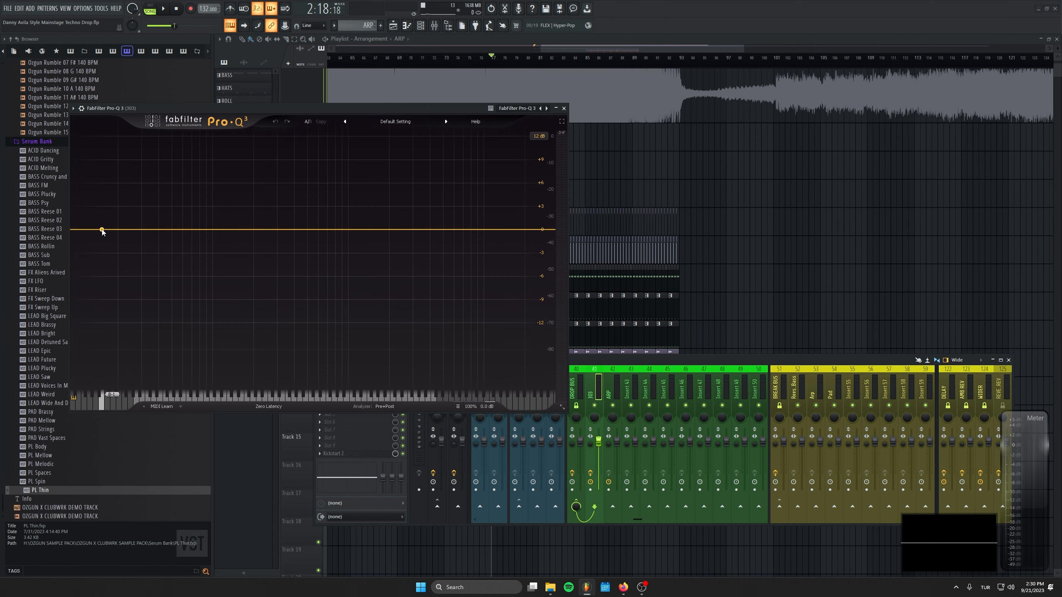
drag(102, 230, 221, 239)
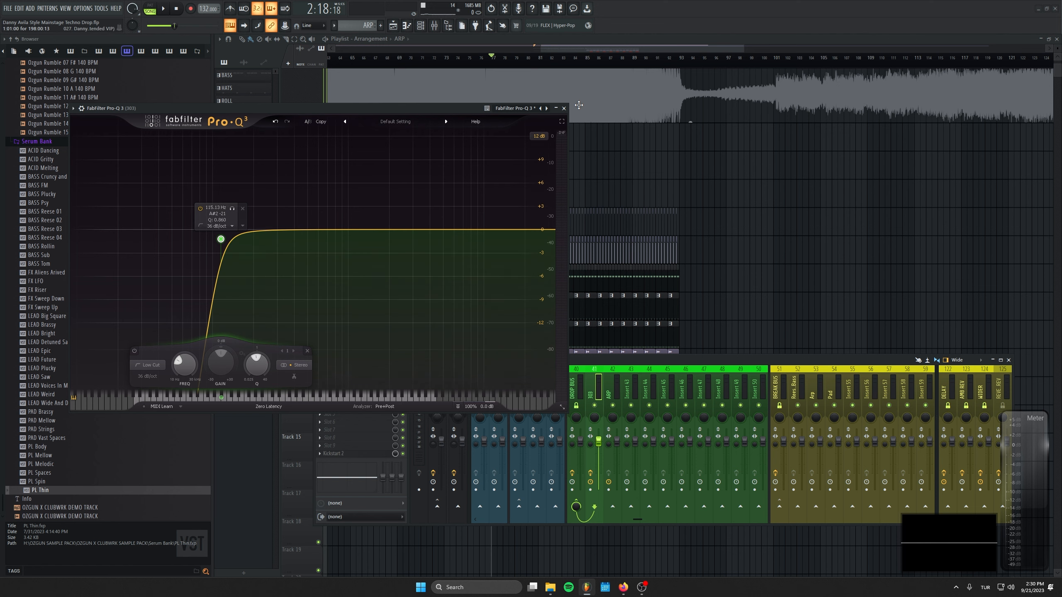
click(563, 108)
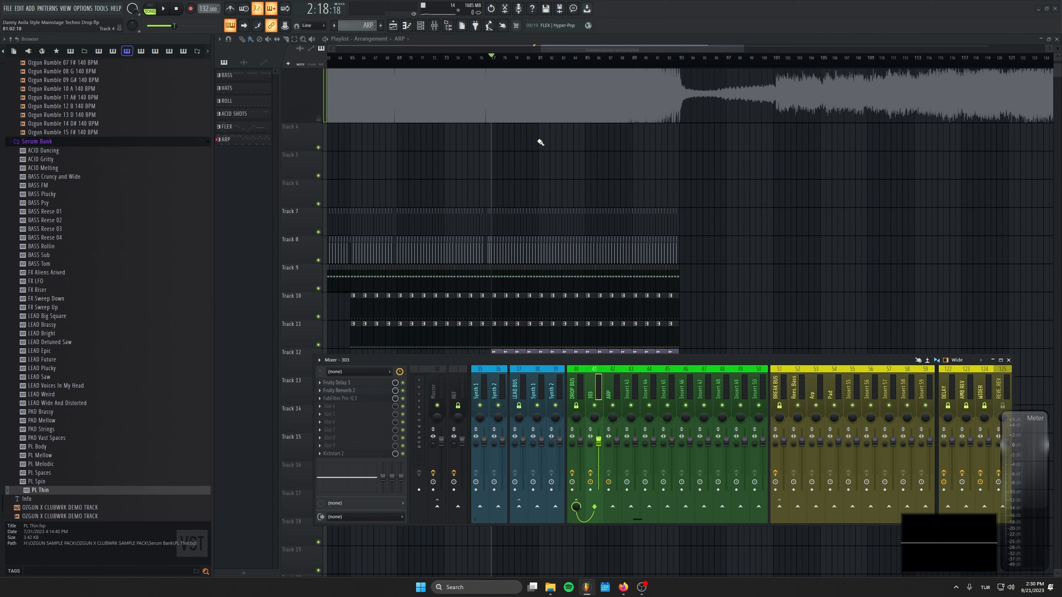
Copy Pro-Q 3 from the 303 insert to the ARP insert and move its low cut to about 168 Hz
click(321, 400)
drag(339, 431, 619, 383)
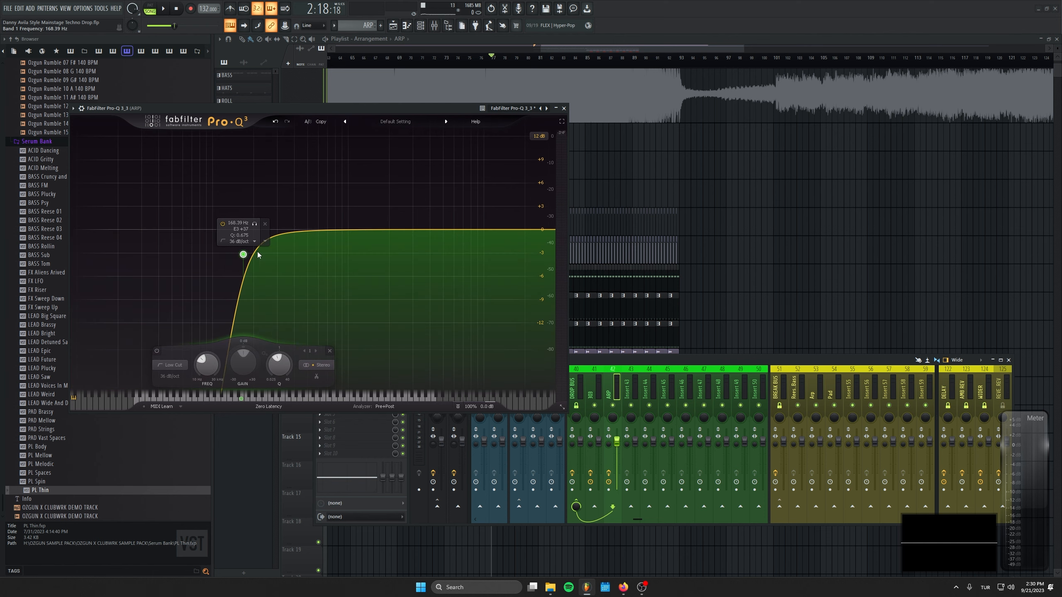
key(Escape)
key(F9)
scroll(535, 342, down, 2)
key(space)
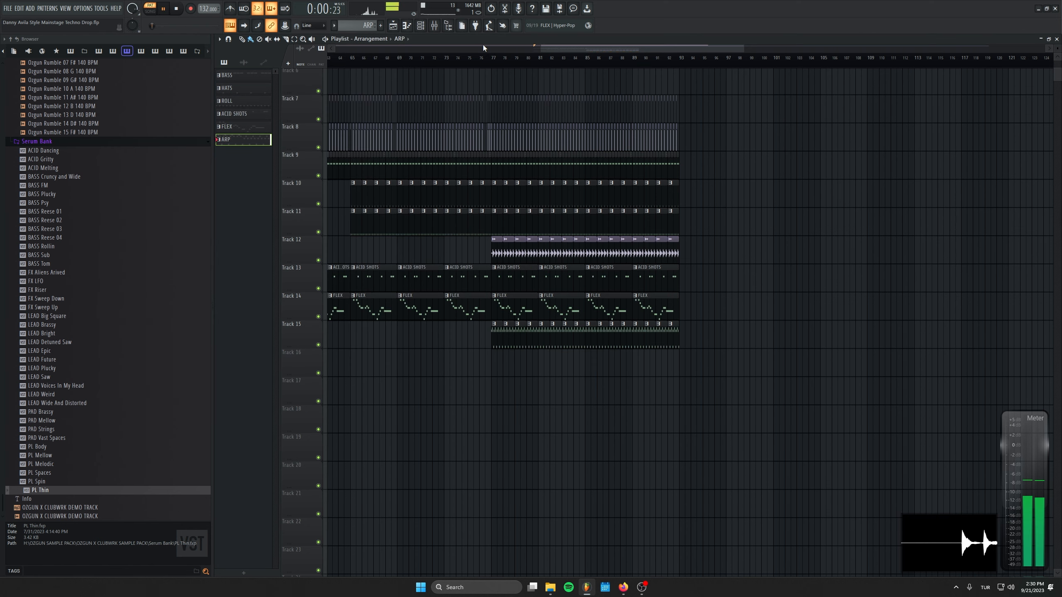
click(436, 28)
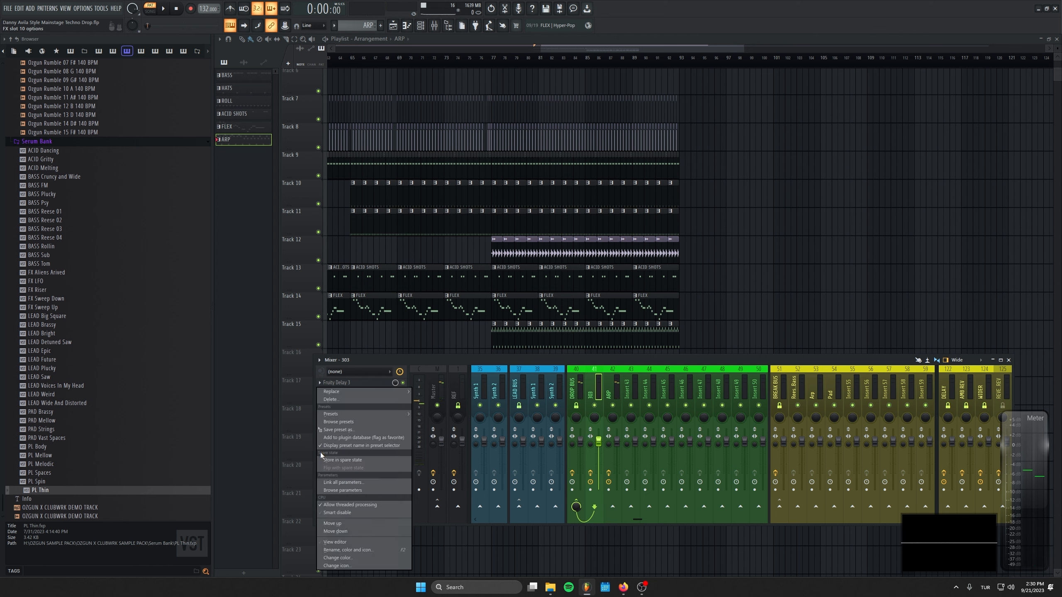
drag(334, 454, 495, 434)
drag(626, 379, 631, 387)
key(space)
key(ctrl+z)
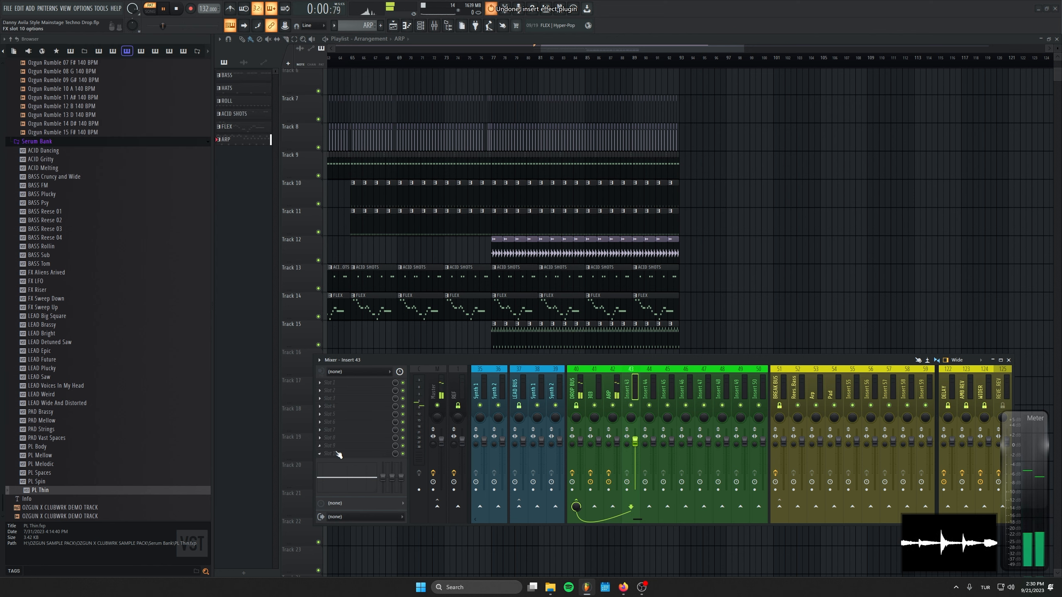
Copy Kickstart 2 from the 303 insert to the ARP insert and play the drop from about bar 77
drag(322, 453, 615, 383)
click(492, 66)
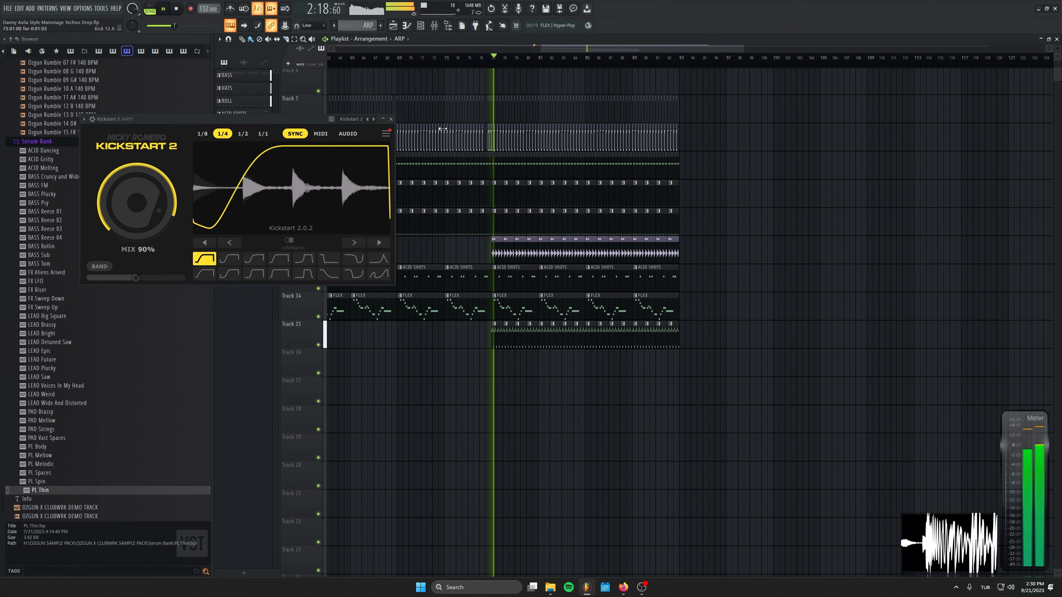
click(391, 119)
scroll(670, 393, down, 1)
scroll(670, 393, down, 2)
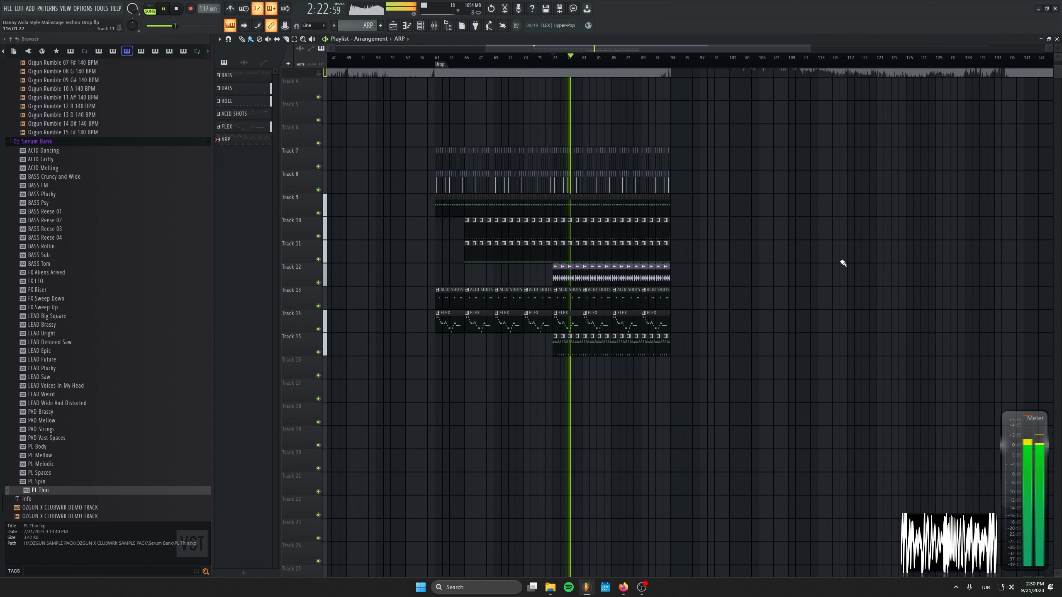
Audition the drop noise and sweep samples and place Ozgun Sweep Down 8 BAR 132 BPM on Track 16 at bars 69 and 85
scroll(820, 256, up, 4)
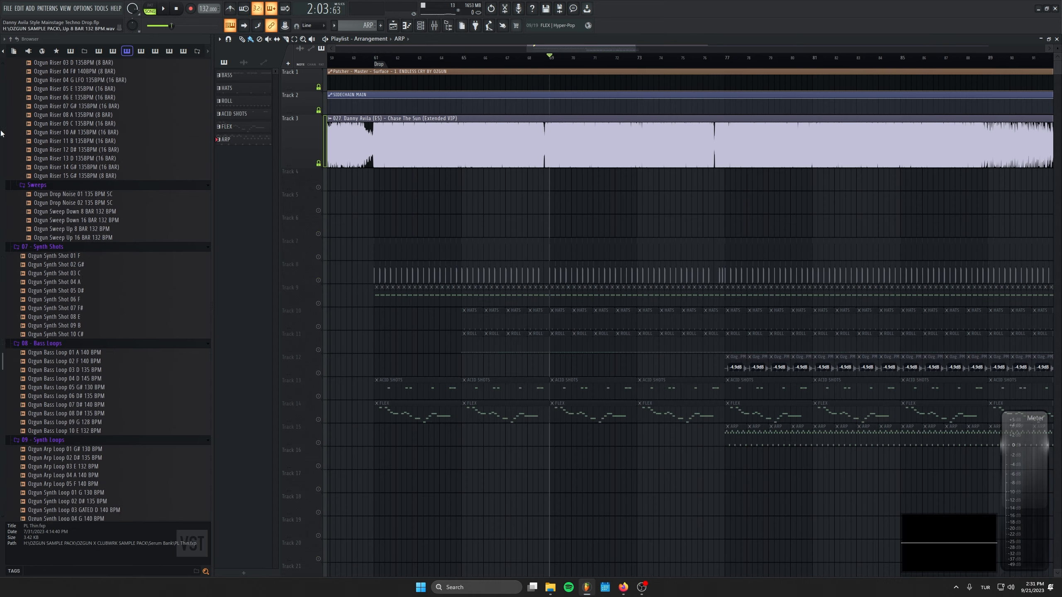
scroll(105, 189, up, 5)
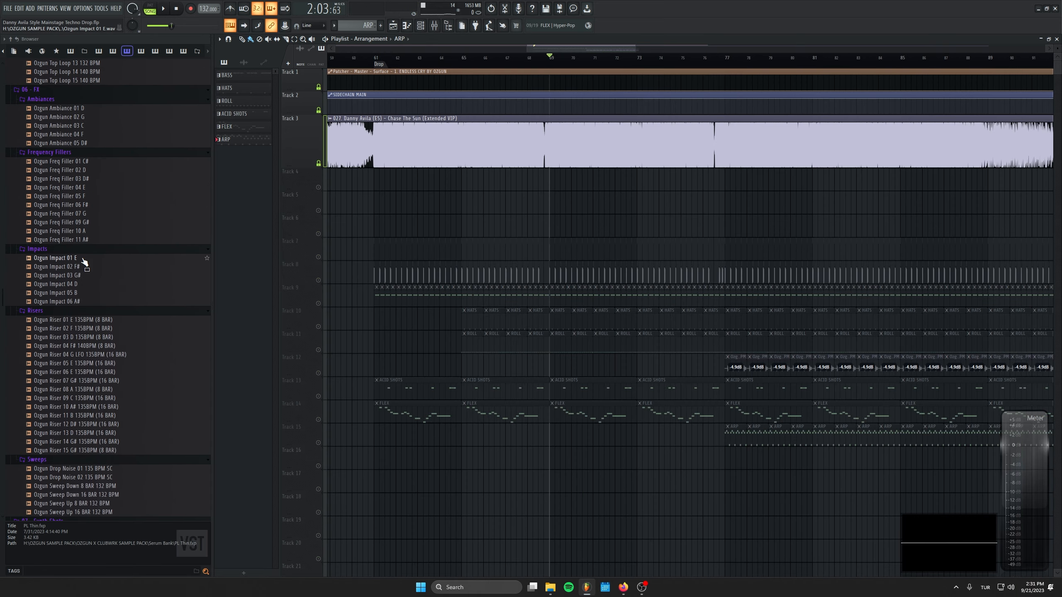
scroll(178, 261, up, 12)
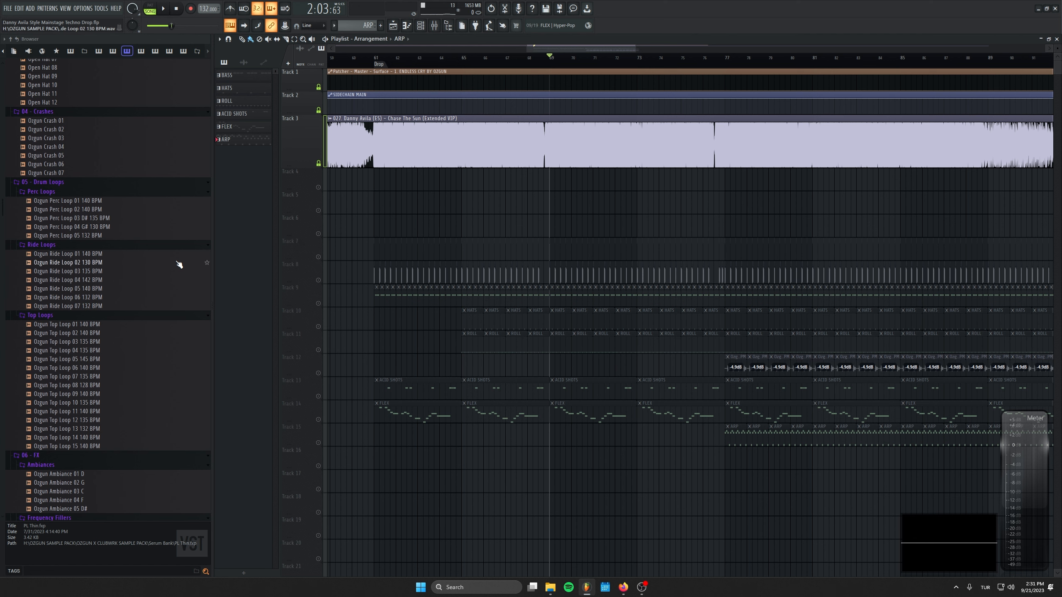
scroll(176, 192, down, 15)
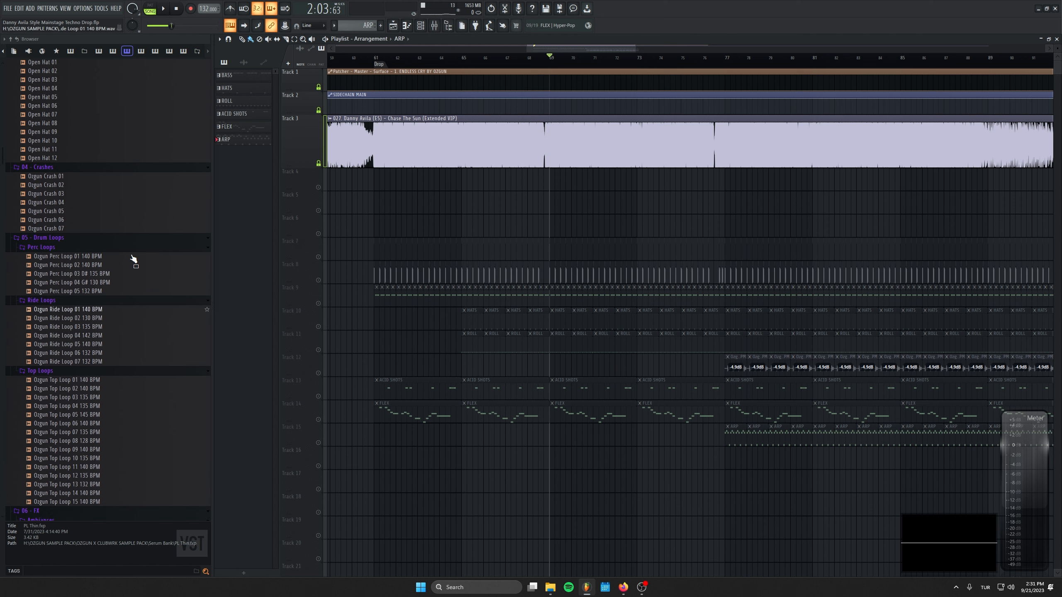
click(104, 216)
click(113, 208)
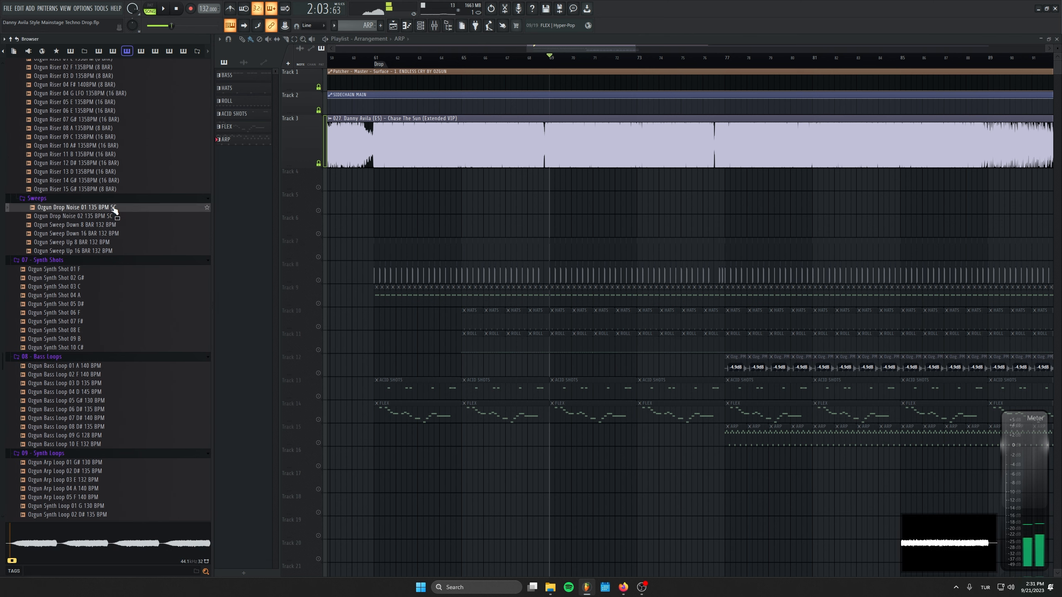
click(114, 226)
drag(115, 227, 624, 489)
drag(623, 488, 623, 488)
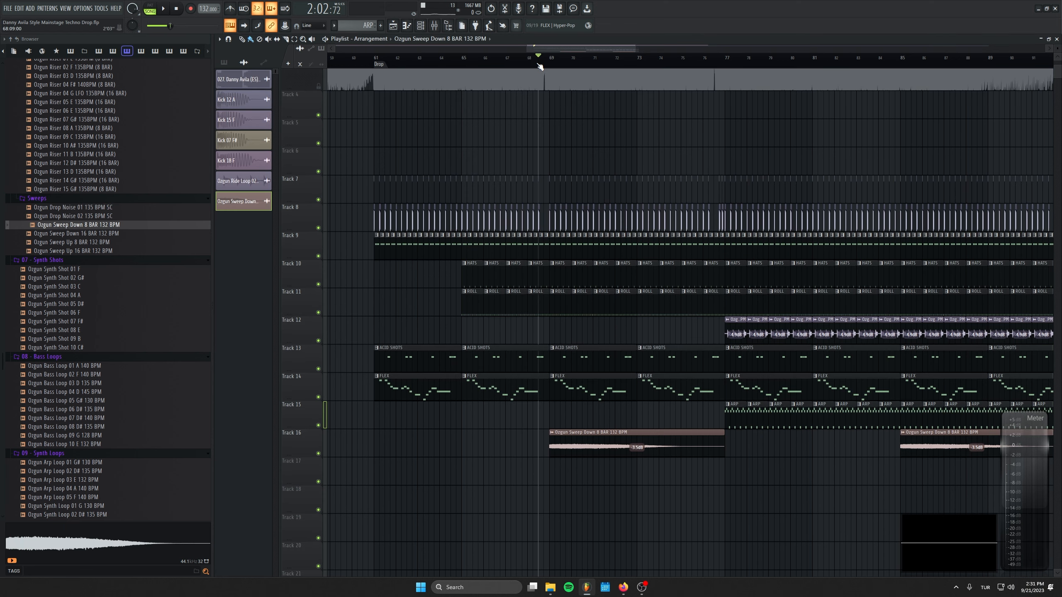
Play the drop from bar 69 and lower the gain of both Sweep Down clips on Track 16
key(space)
click(649, 110)
right_click(699, 107)
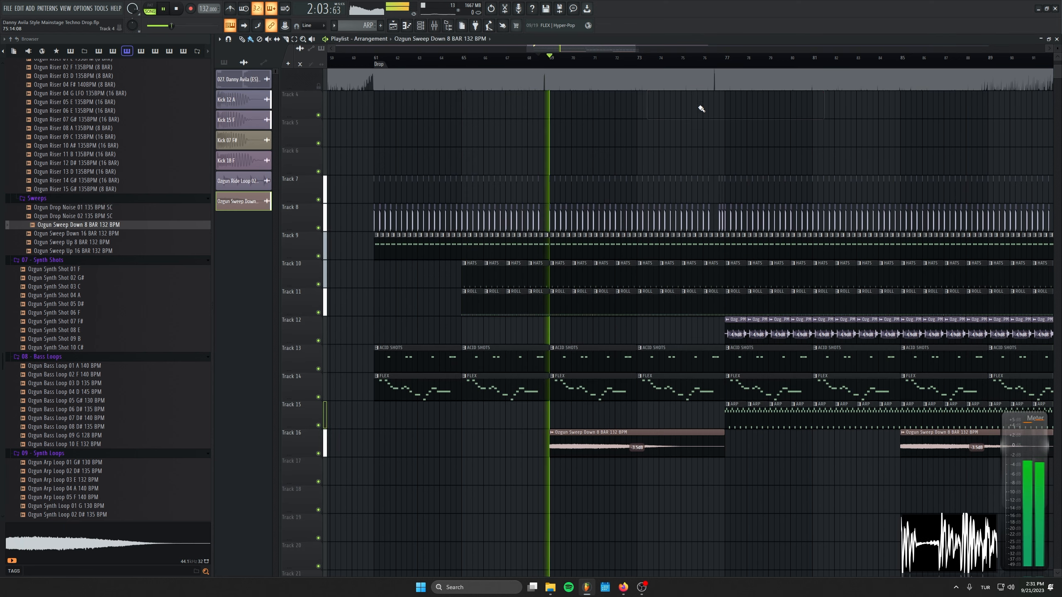
scroll(625, 448, down, 2)
scroll(569, 461, down, 2)
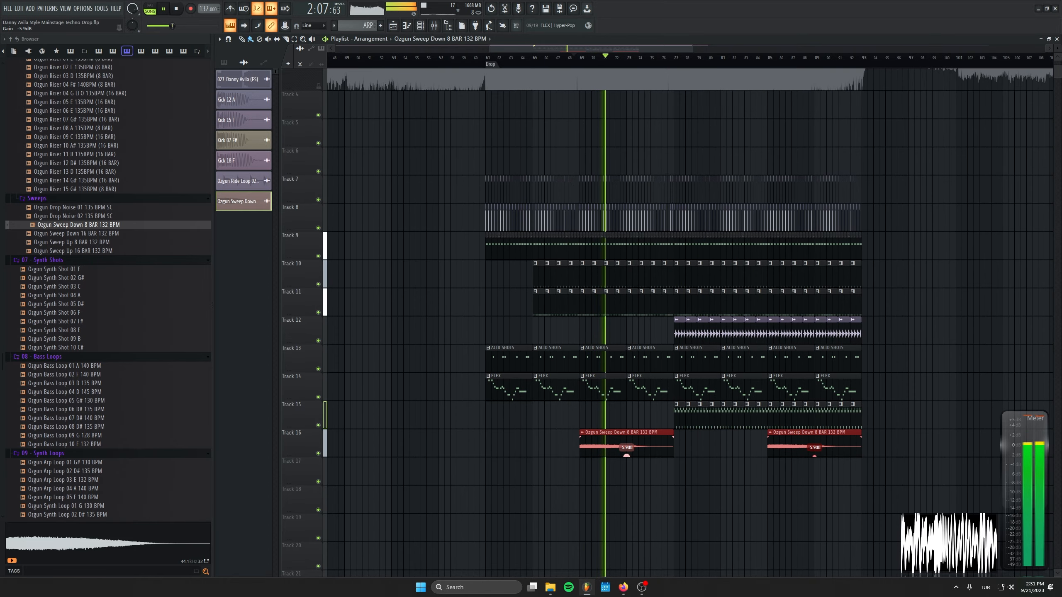
Stop playback and check the T-RackS Classic Clipper on the master insert, closing it together with the mixer
key(F9)
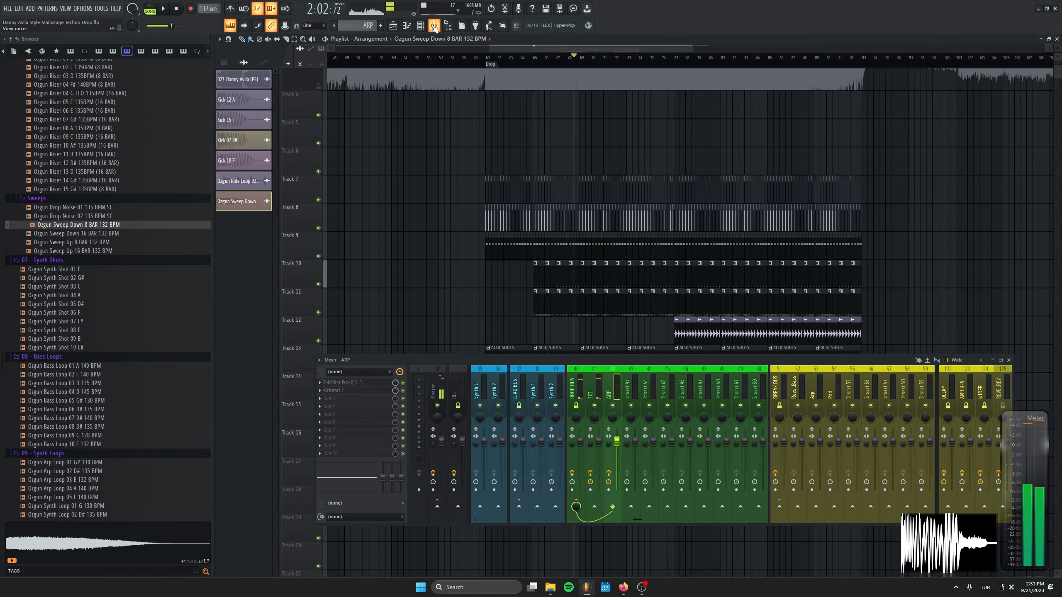
click(176, 9)
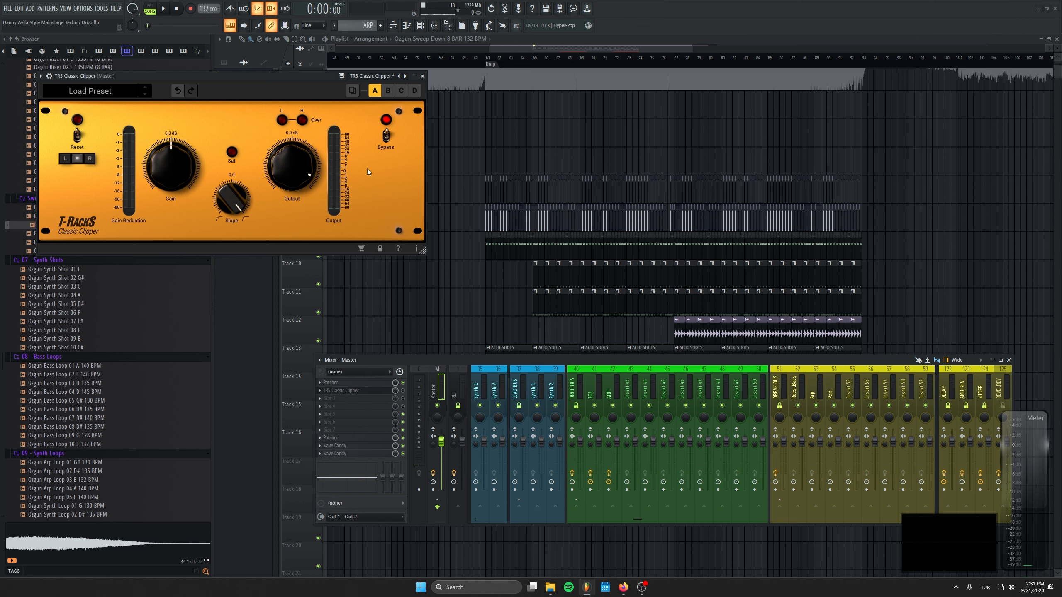
click(423, 77)
key(F9)
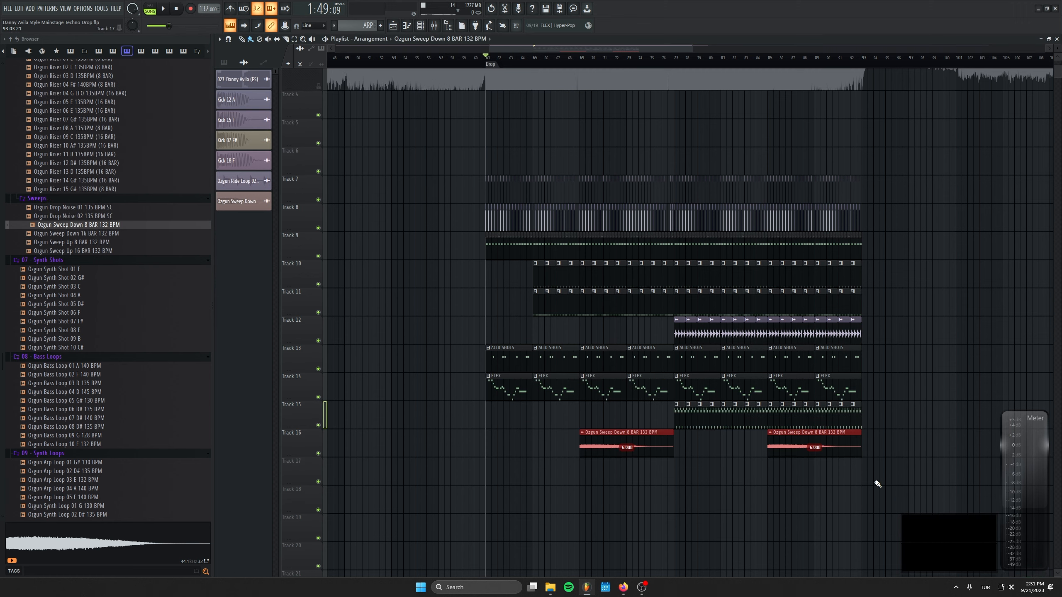
Play the drop from its start at bar 61 and check the arrangement and the master level
scroll(634, 314, down, 2)
drag(549, 310, 370, 279)
key(space)
click(575, 438)
right_click(627, 442)
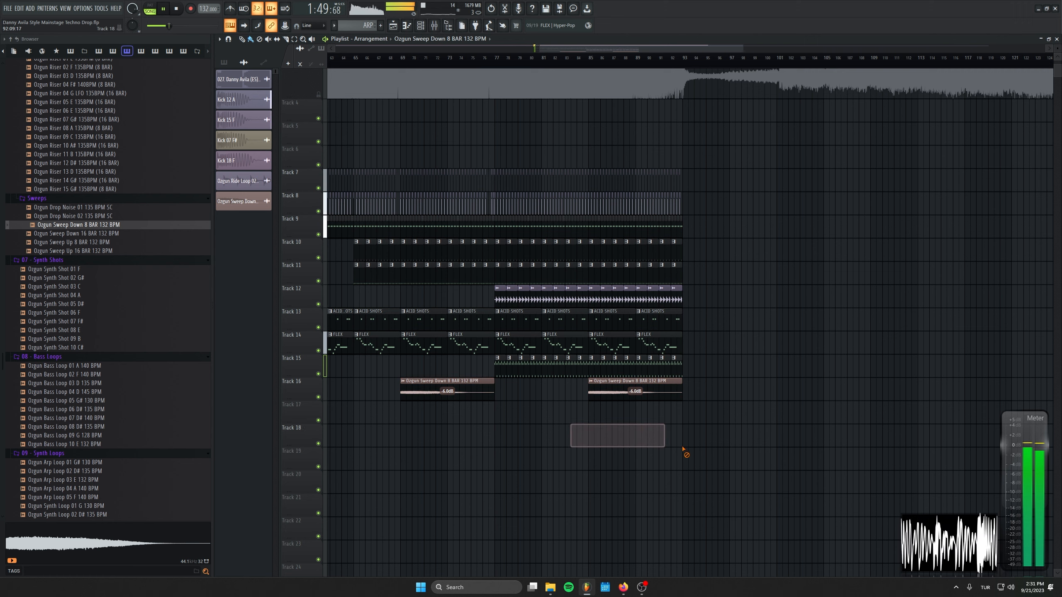
drag(769, 270, 880, 244)
click(442, 25)
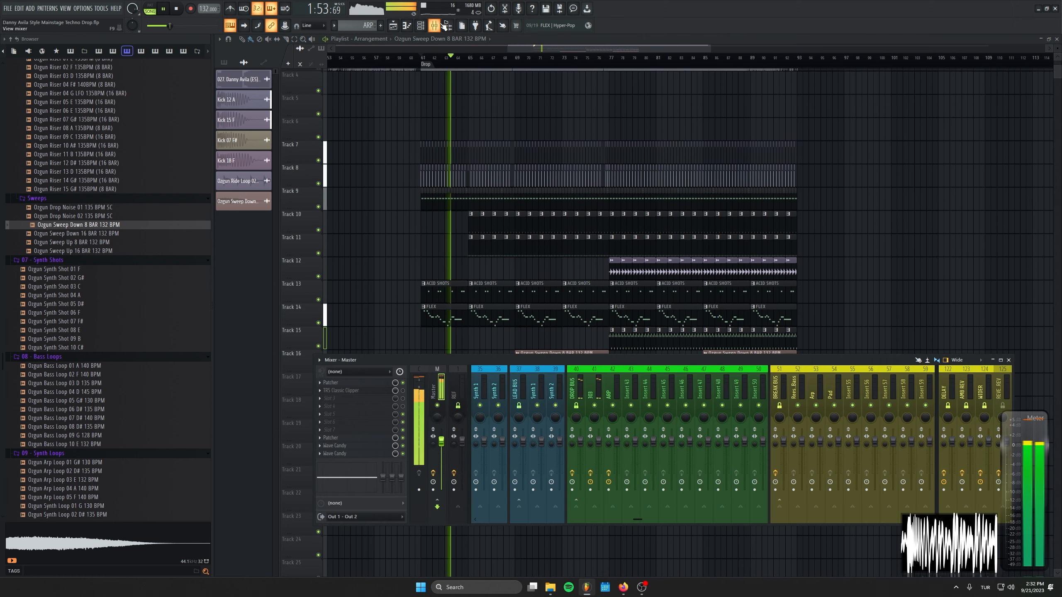
click(443, 26)
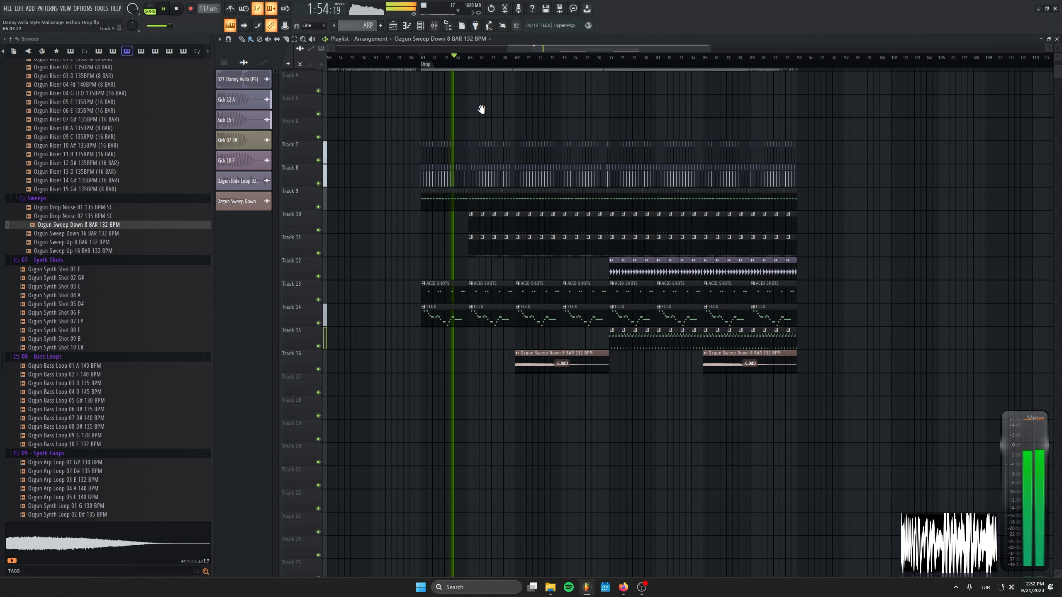
click(434, 25)
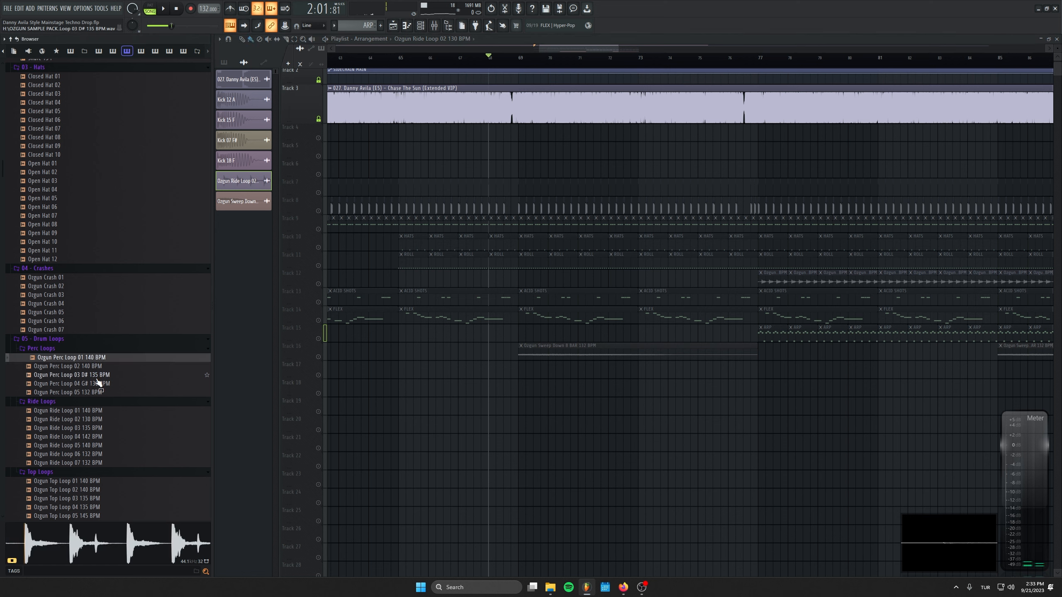
Audition Ozgun Perc Loops 02 to 05 and the hat samples in the sample pack
click(98, 367)
click(100, 376)
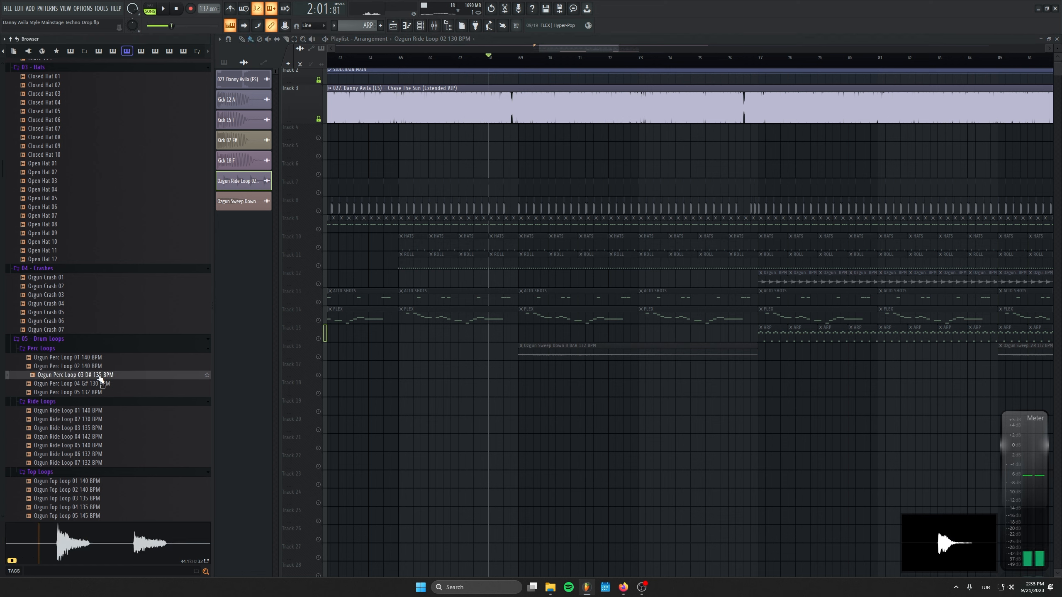
click(100, 384)
click(102, 394)
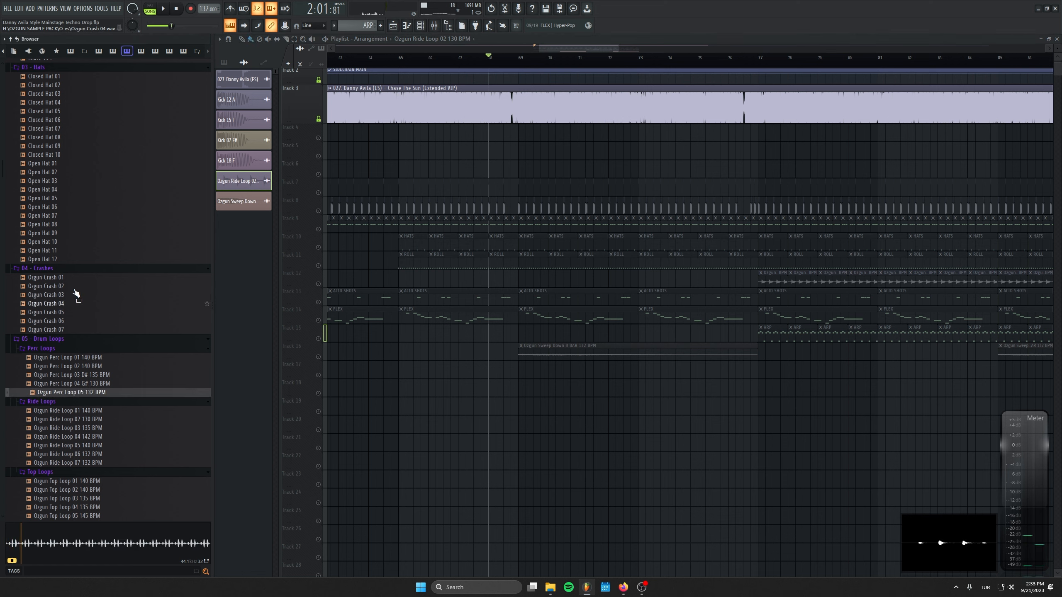
click(73, 234)
scroll(71, 267, up, 3)
click(71, 241)
scroll(73, 192, up, 7)
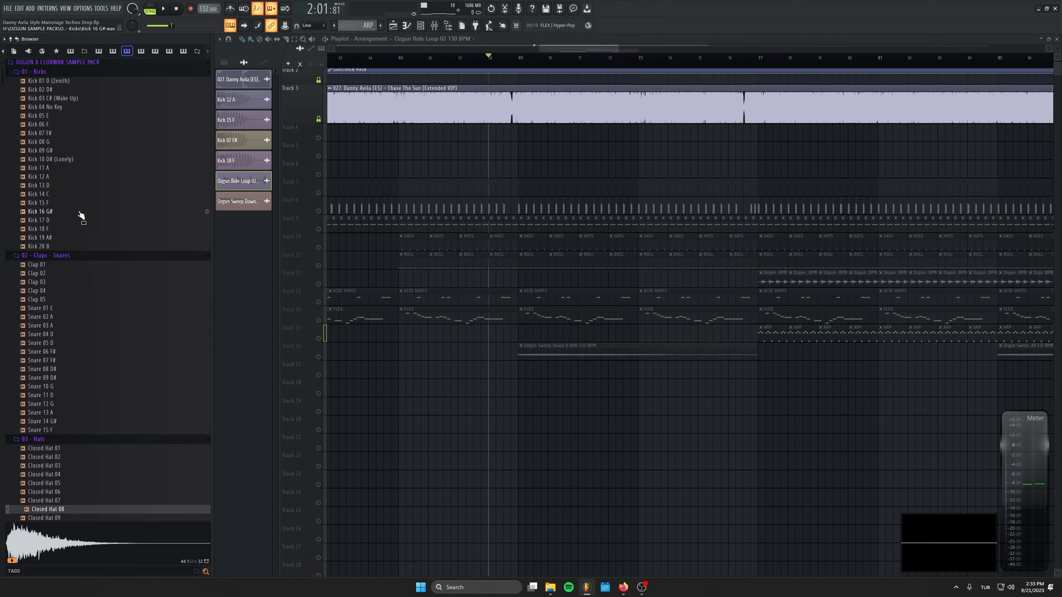
Audition kick, snare and clap samples and place Clap 01 on Track 17 late in bar 68
click(83, 204)
click(70, 326)
click(68, 292)
click(68, 275)
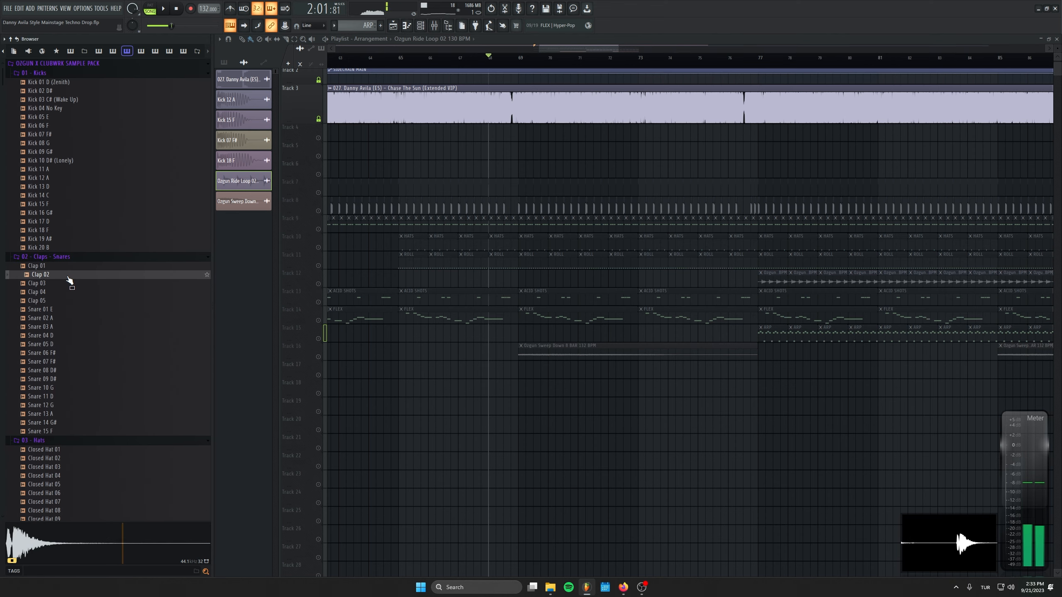
click(68, 266)
drag(619, 442, 618, 443)
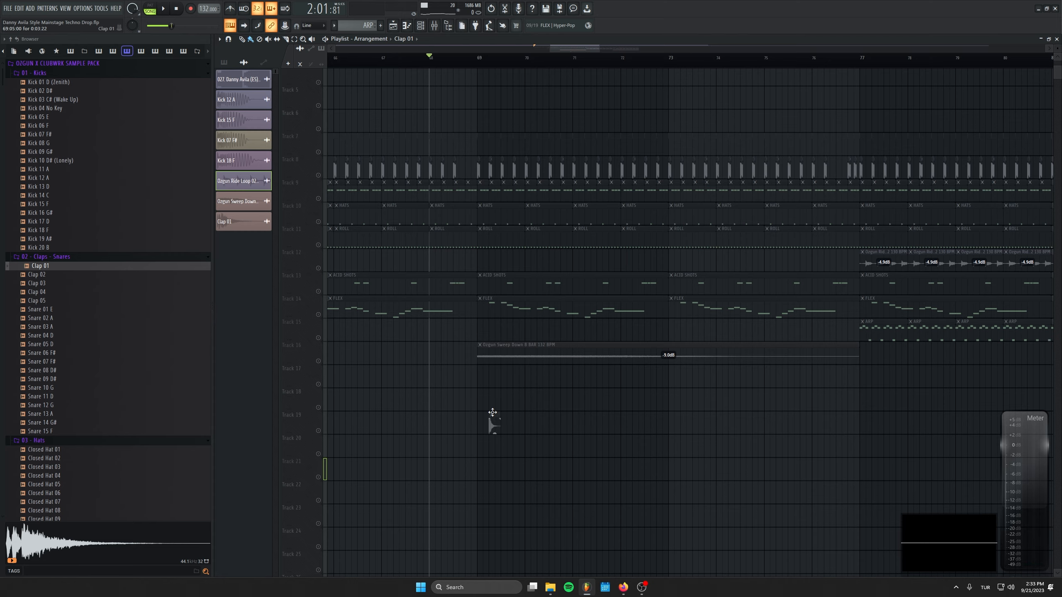
drag(449, 374, 461, 375)
scroll(427, 389, up, 5)
drag(498, 197, 510, 302)
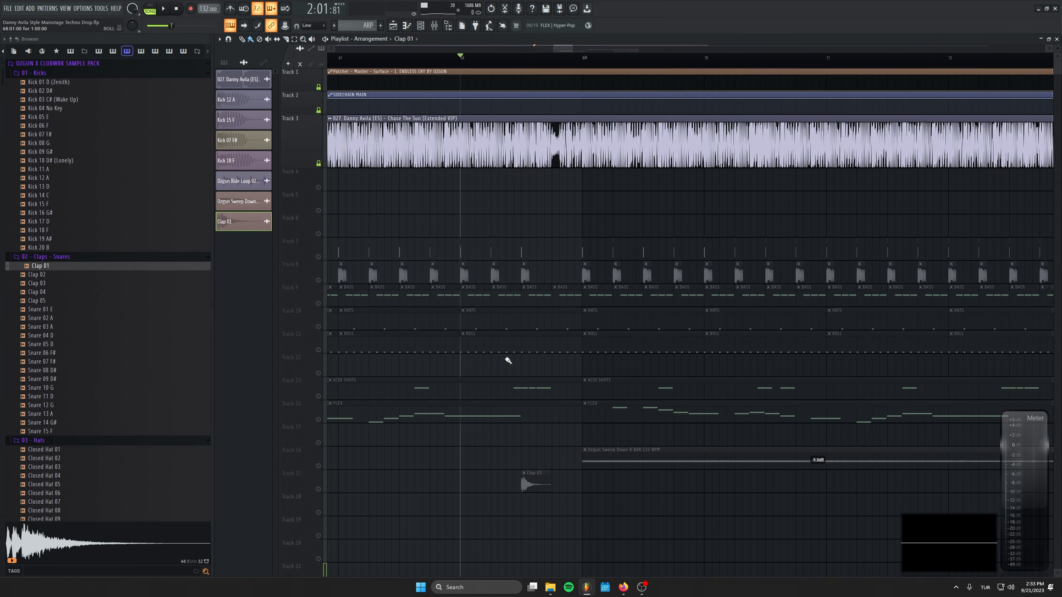
Trim the Clap 01 clip to an eighth note starting at step 11 of bar 68 and repeat it towards bar 69
drag(510, 340, 475, 220)
scroll(500, 354, up, 3)
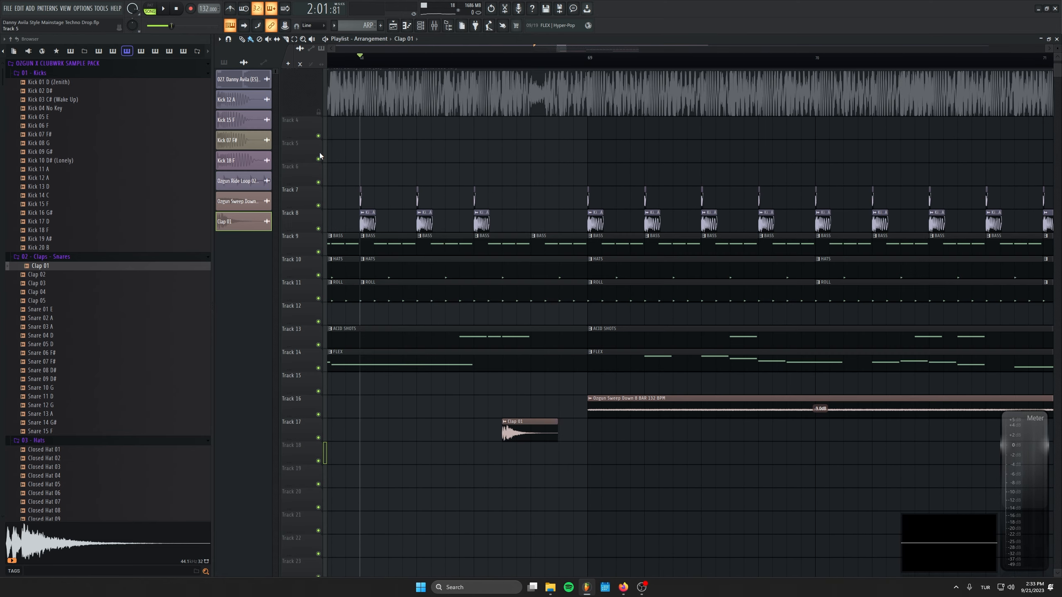
key(space)
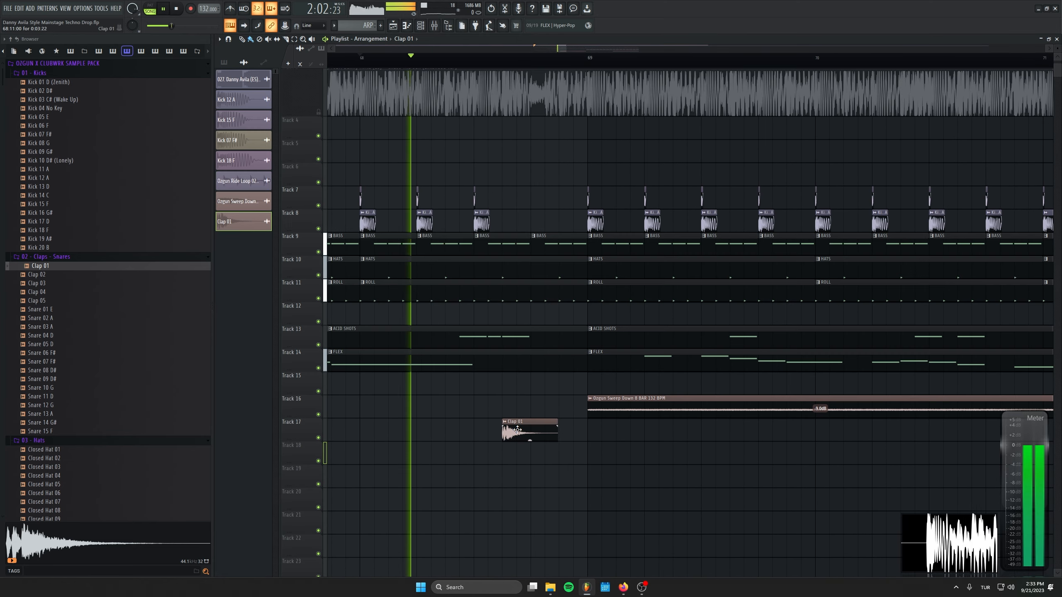
click(552, 433)
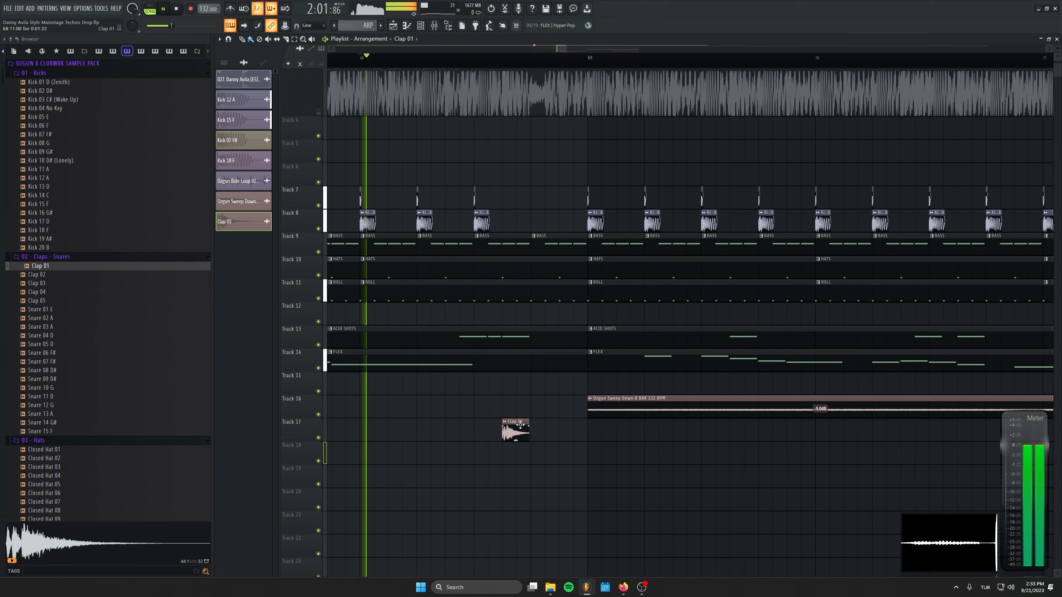
scroll(531, 431, up, 2)
key(space)
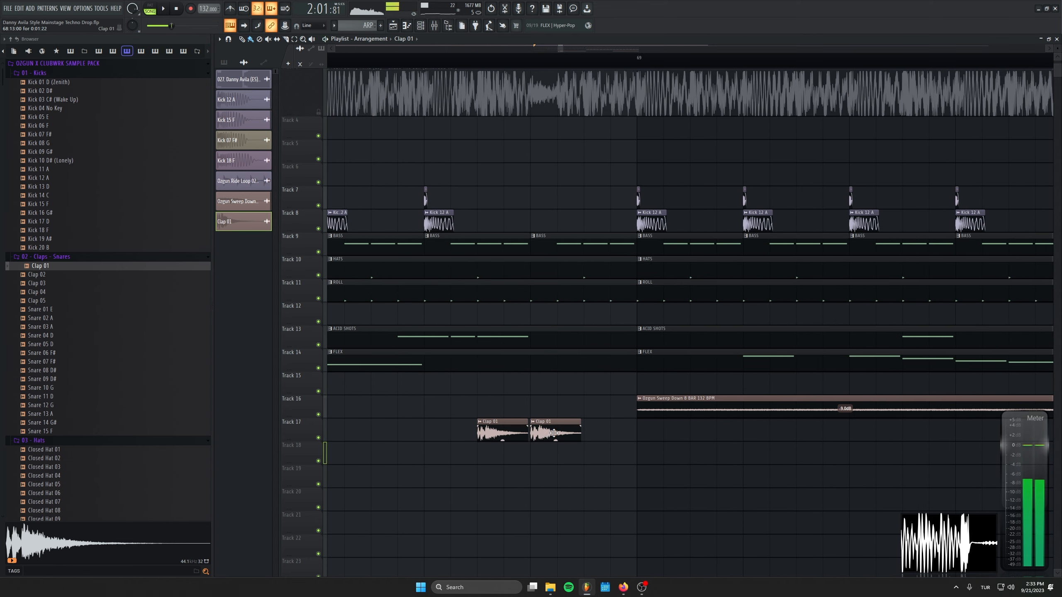
Try splitting the first clap into two sixteenth hits and adding another eighth-note clap ahead of the fill
drag(526, 421, 500, 423)
drag(492, 427, 519, 429)
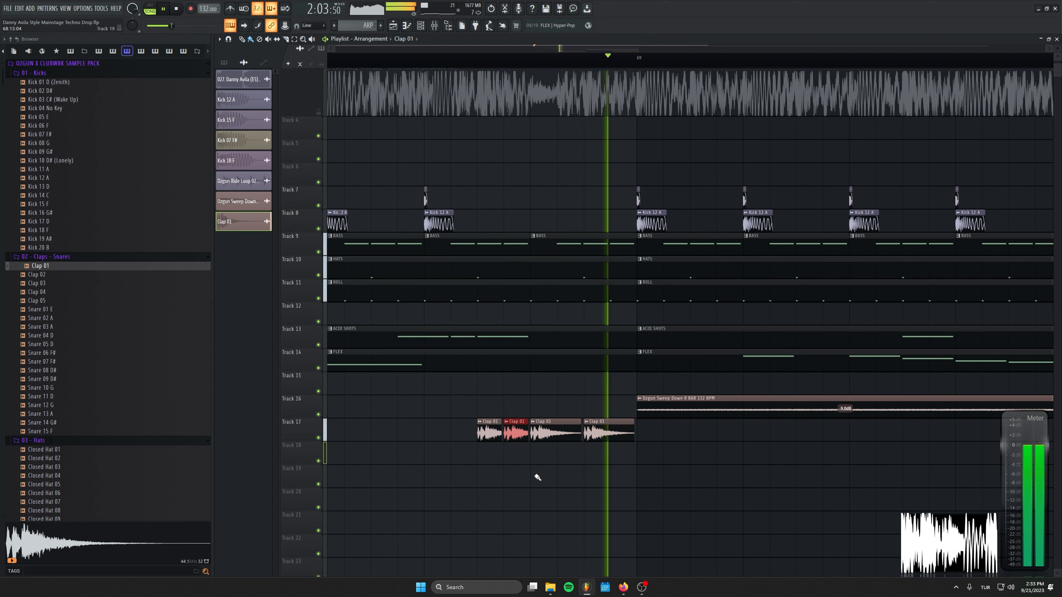
key(space)
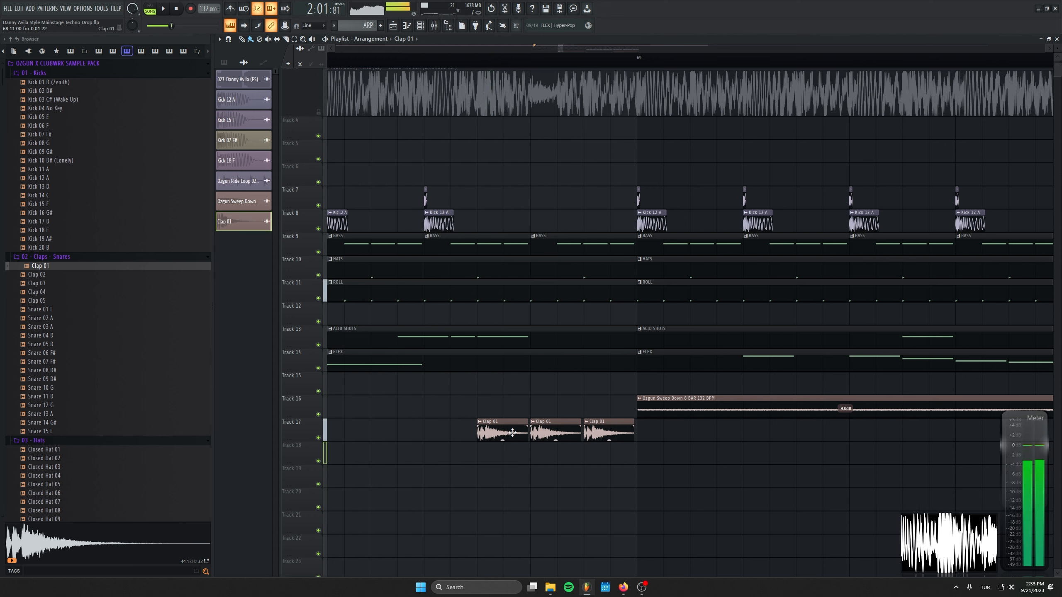
click(484, 427)
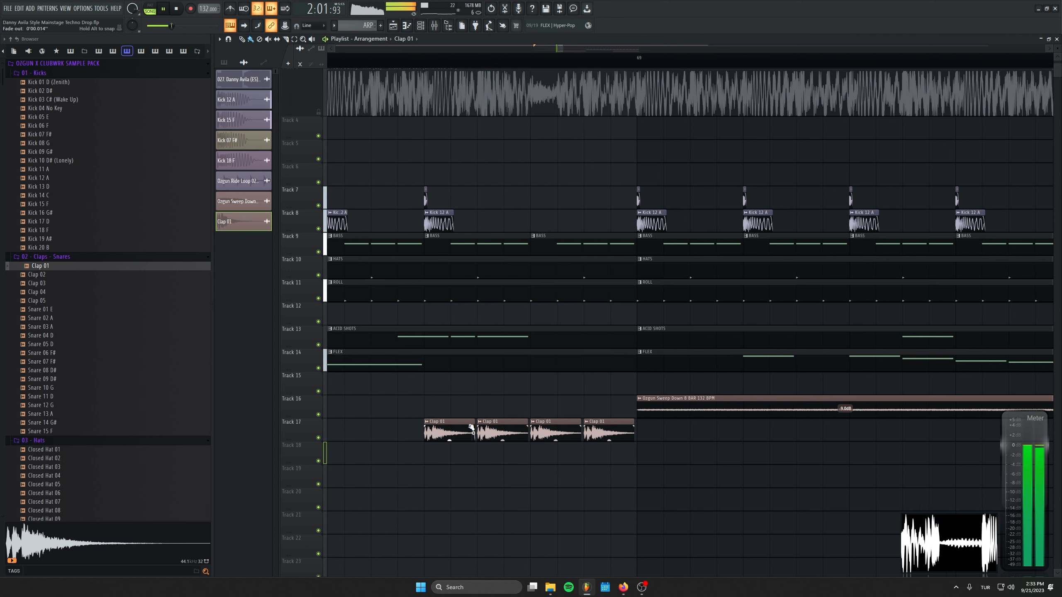
key(space)
key(ctrl+z)
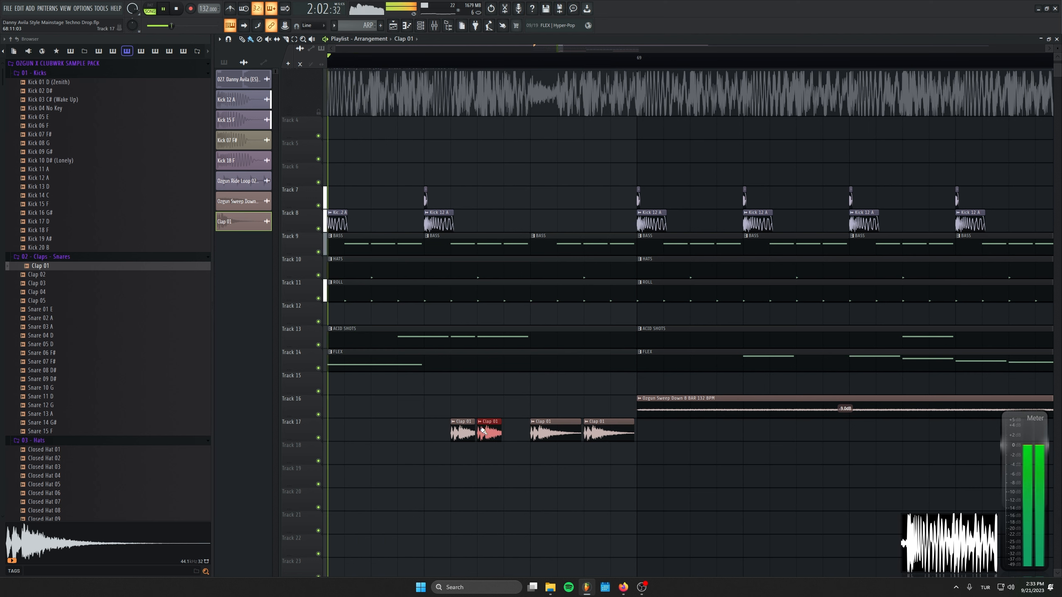
Arrange the Clap 01 fill before bar 69 as one sixteenth, two eighths and two sixteenths, and play it back
drag(501, 431, 528, 431)
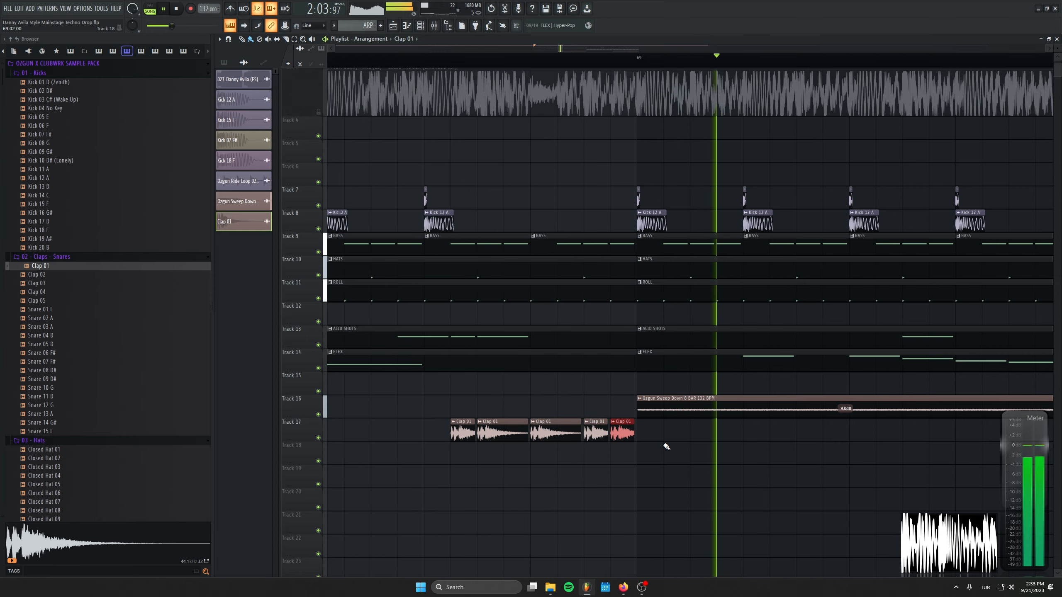
drag(662, 441, 466, 439)
key(space)
key(space)
click(702, 433)
right_click(704, 433)
scroll(543, 441, down, 7)
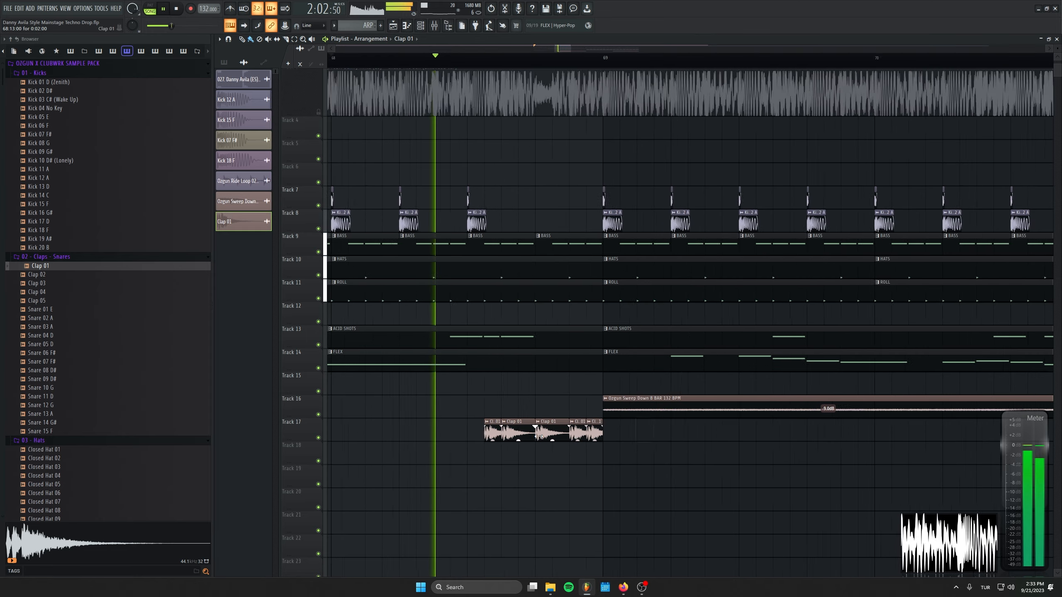
Select all Clap 01 fill clips on Track 17 and lower their gain to about -1.1 dB during playback
drag(587, 440, 534, 451)
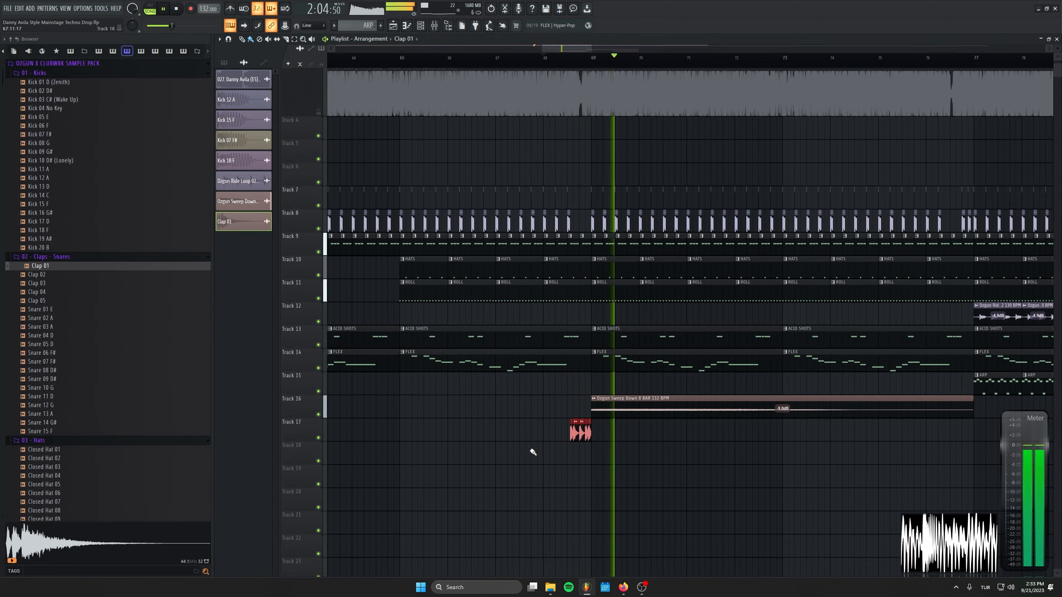
scroll(564, 447, down, 4)
scroll(571, 442, down, 1)
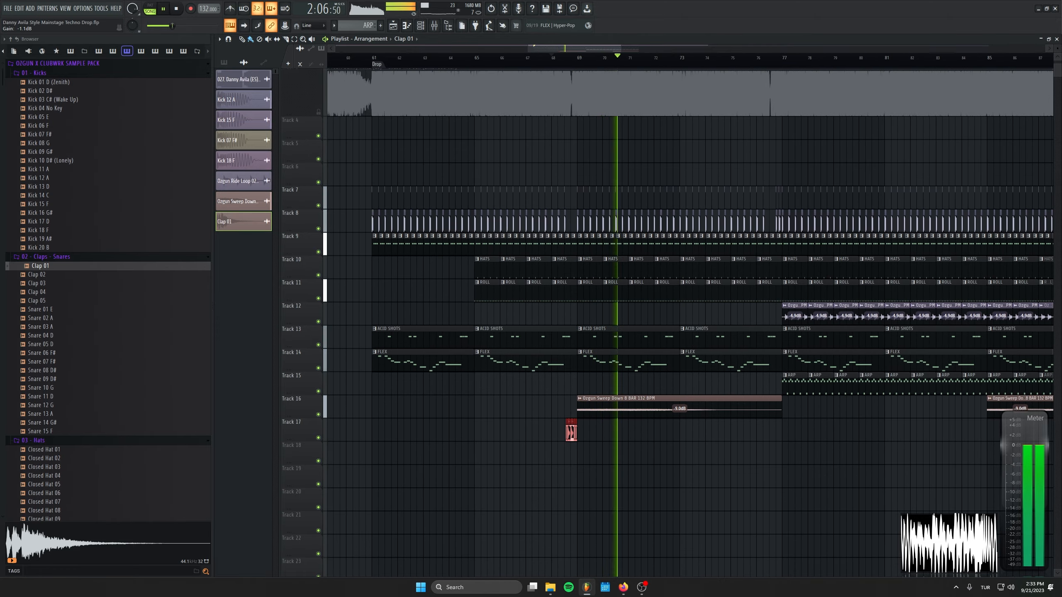
scroll(574, 458, up, 4)
scroll(504, 458, down, 1)
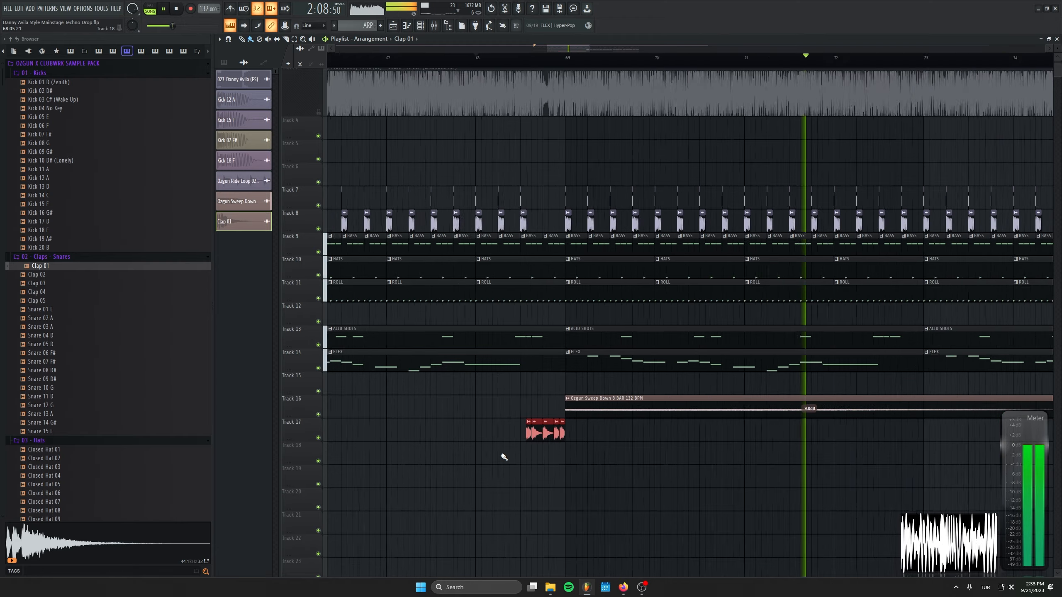
scroll(518, 431, down, 2)
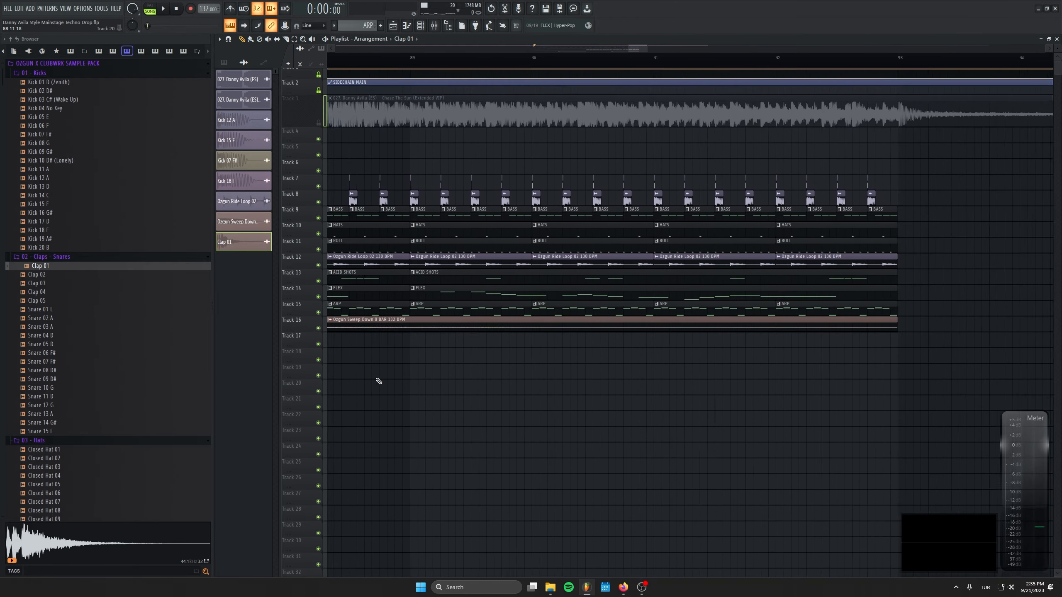
Fill Track 17 from bar 89 to bar 93 with repeated eighth-note Clap 01 clips
drag(535, 383, 498, 377)
scroll(447, 365, up, 3)
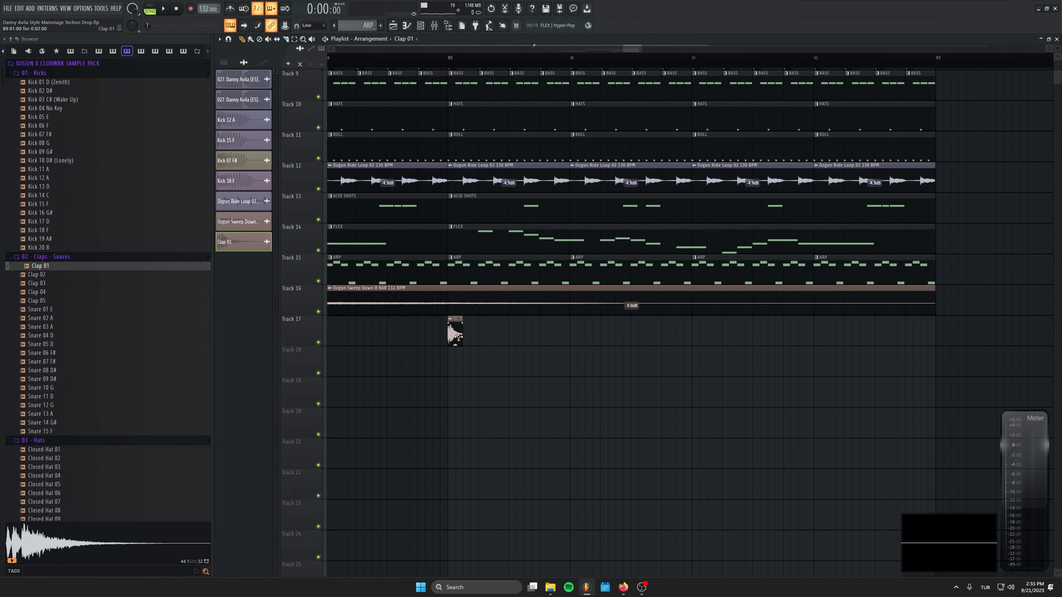
scroll(459, 338, up, 2)
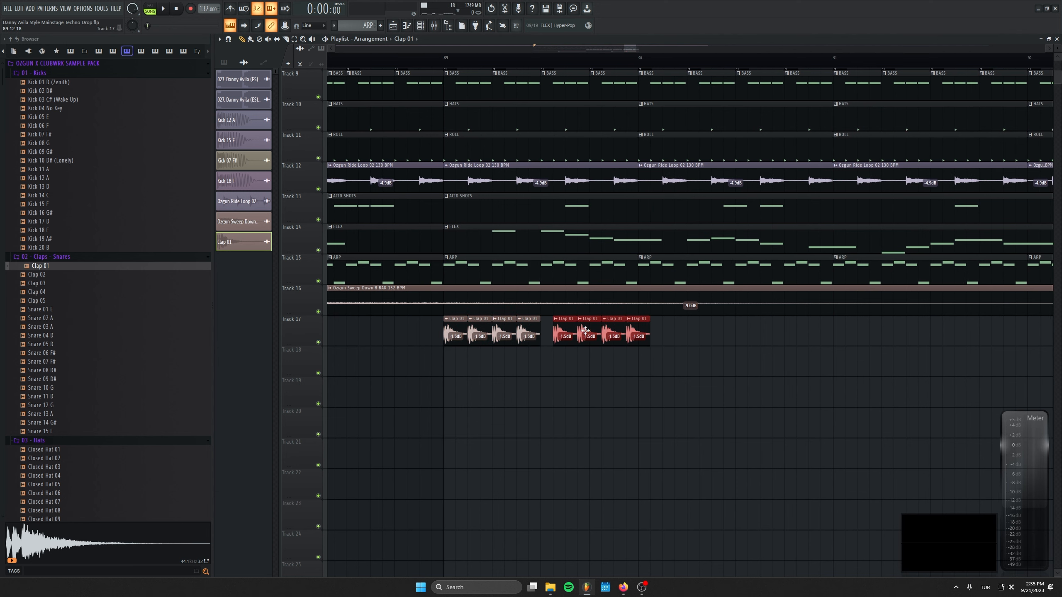
drag(507, 327, 699, 329)
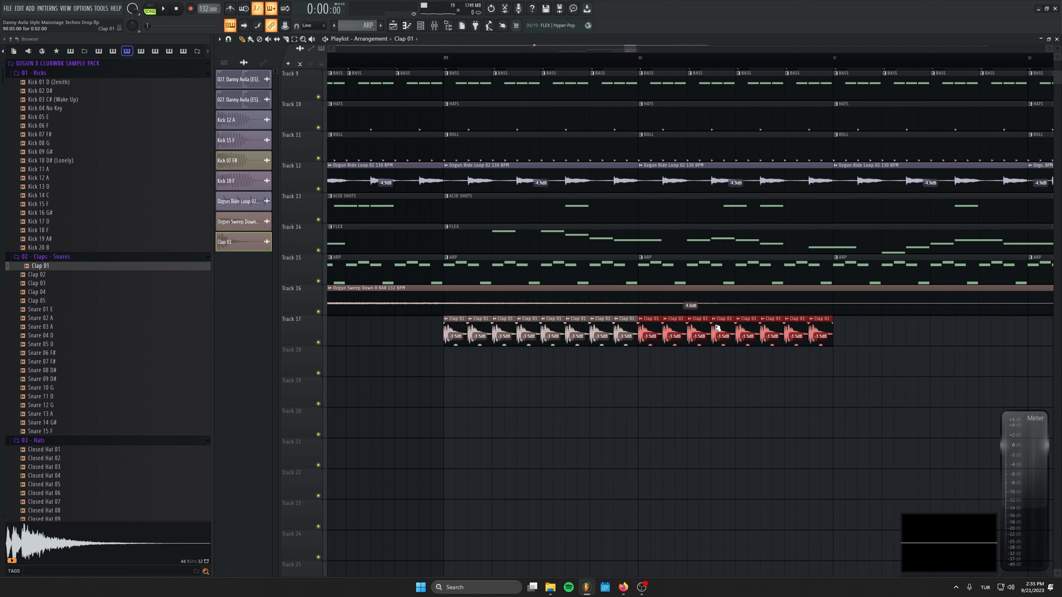
mouse_move(922, 334)
mouse_down()
mouse_move(460, 328)
mouse_move(912, 332)
mouse_up()
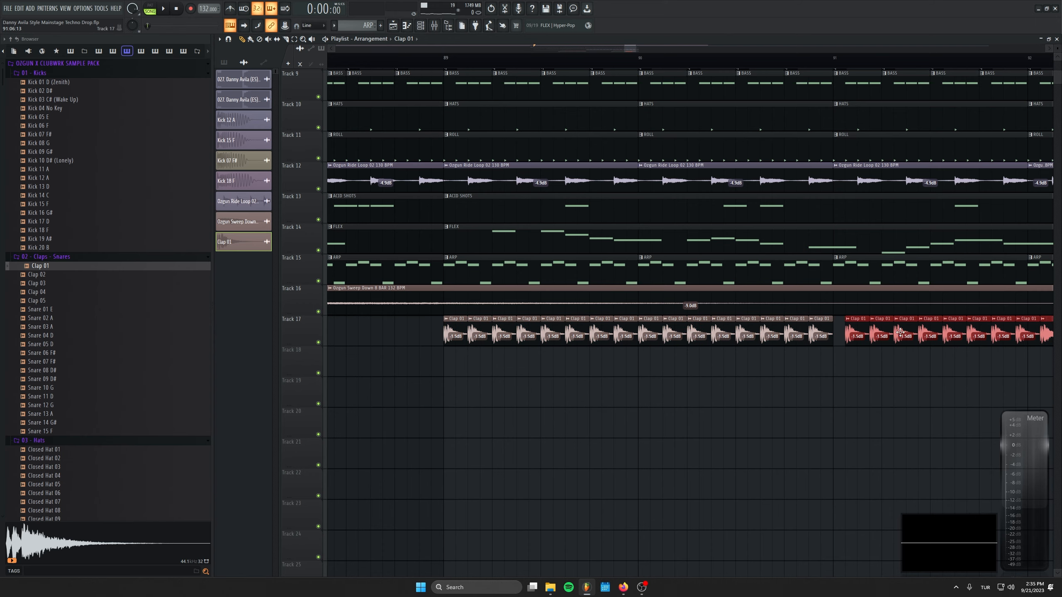
Play back the build-up from bar 88 to check the new clap roll against the other parts
scroll(457, 386, down, 3)
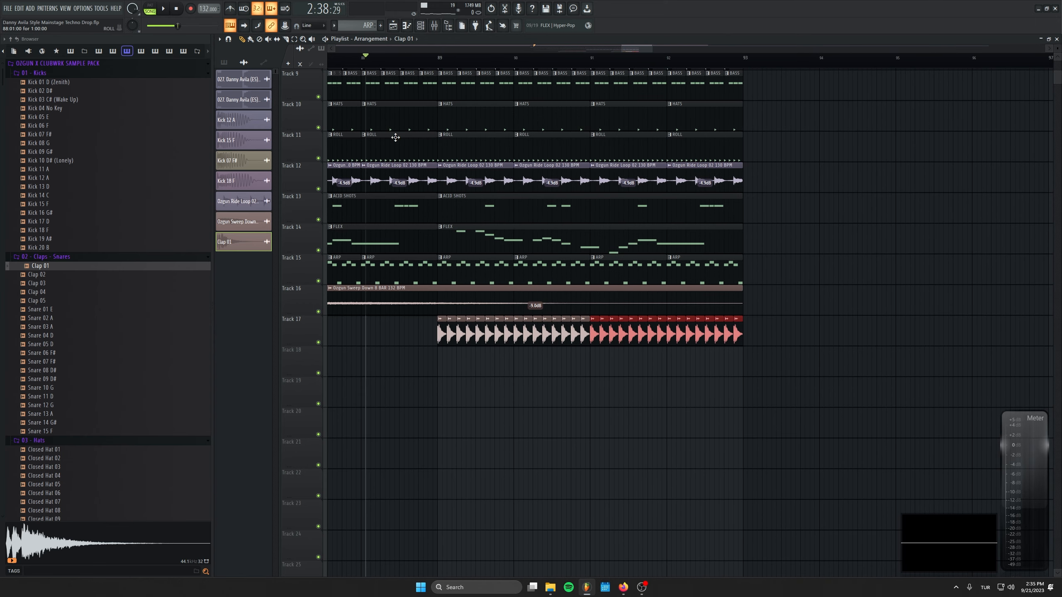
scroll(395, 138, up, 5)
key(space)
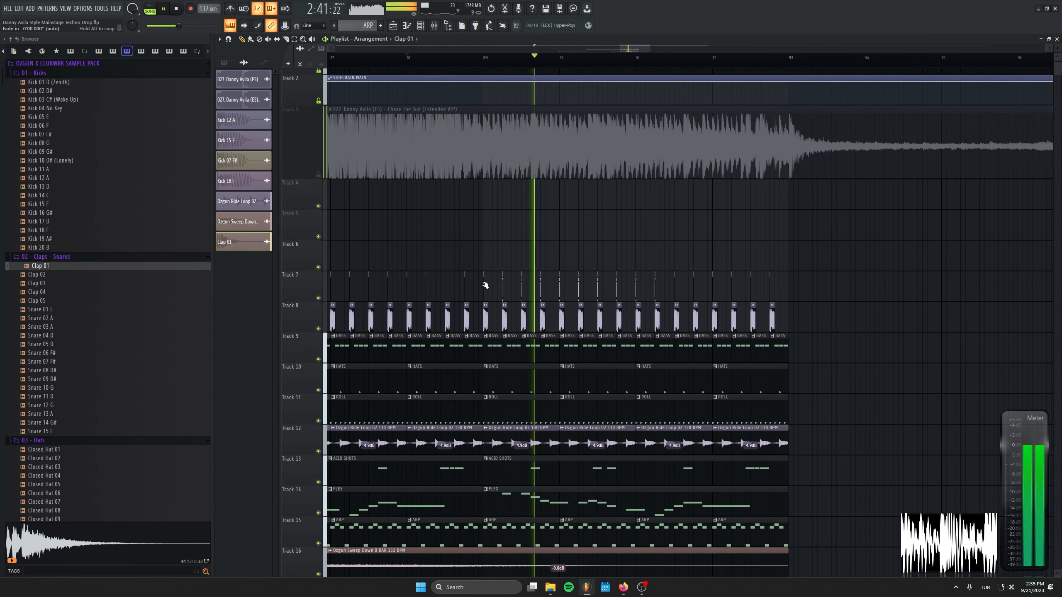
scroll(485, 286, down, 3)
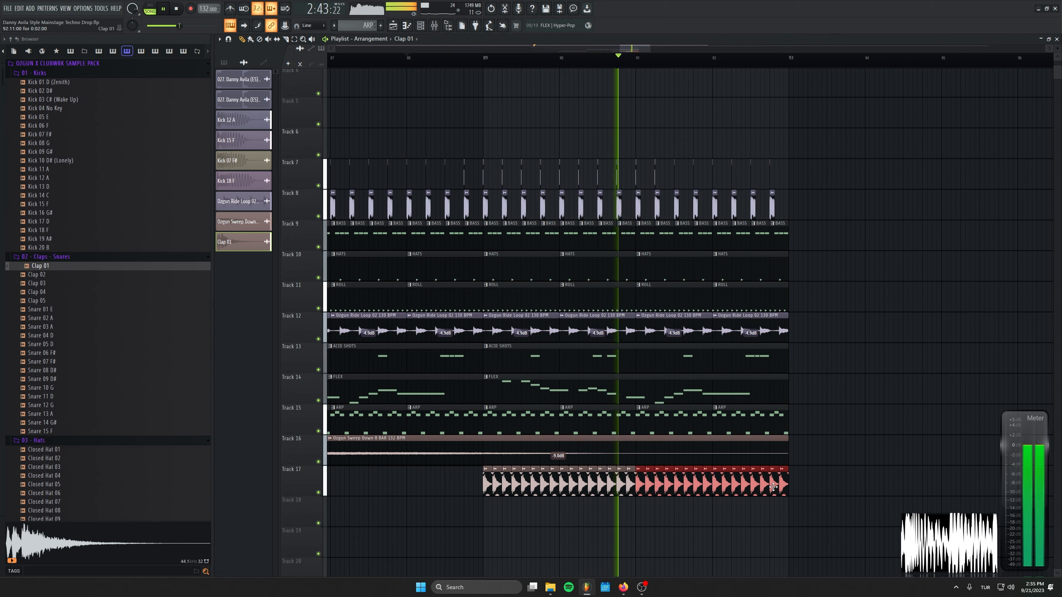
key(space)
Add a Fruity Filter to the KICK BASS BUS, create an automation clip for its cutoff frequency and move the clip to Track 6
scroll(806, 503, up, 5)
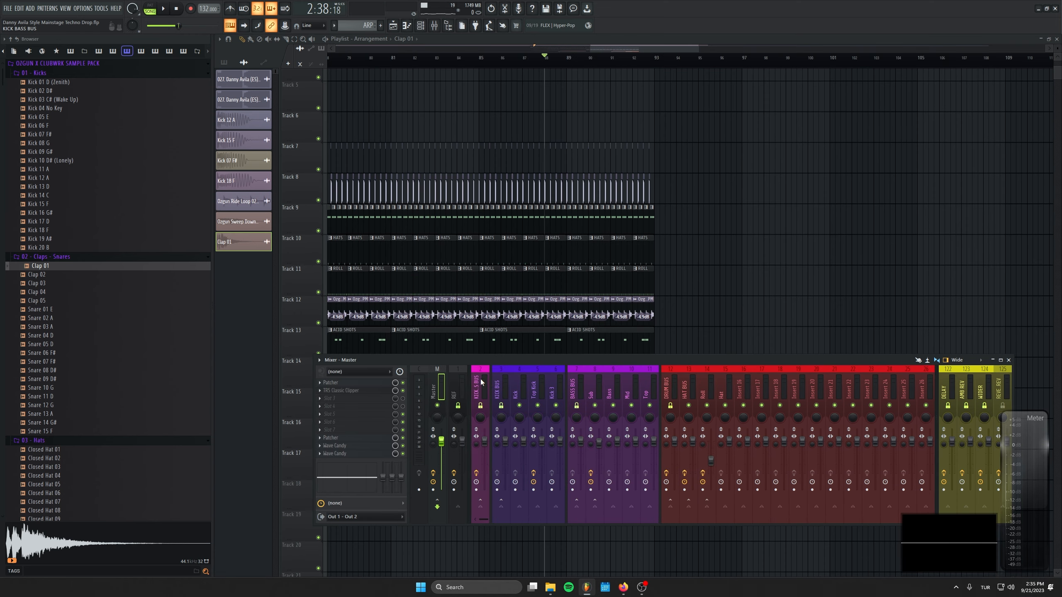
click(359, 383)
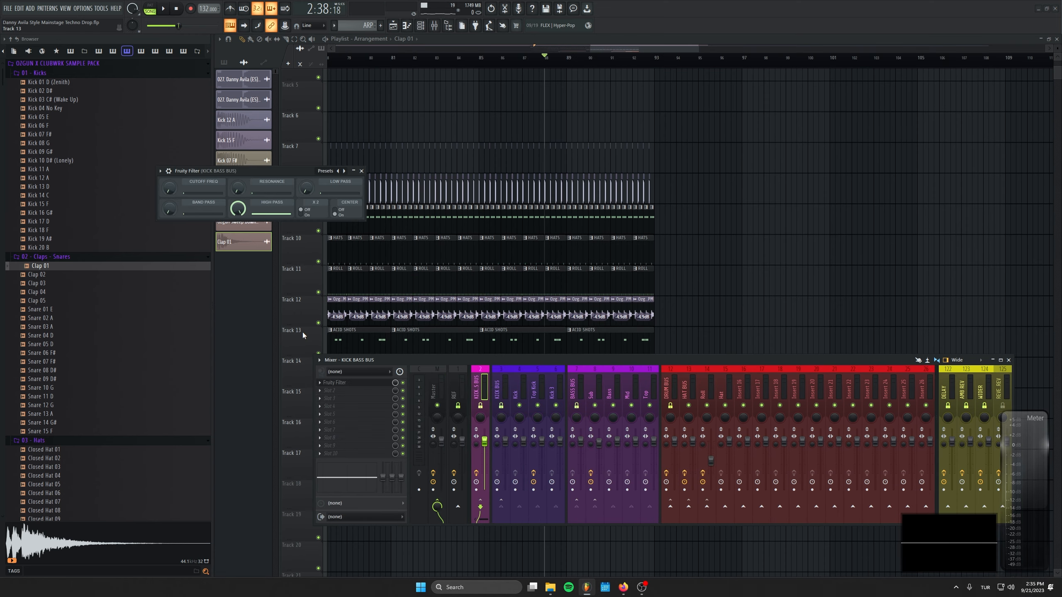
click(329, 391)
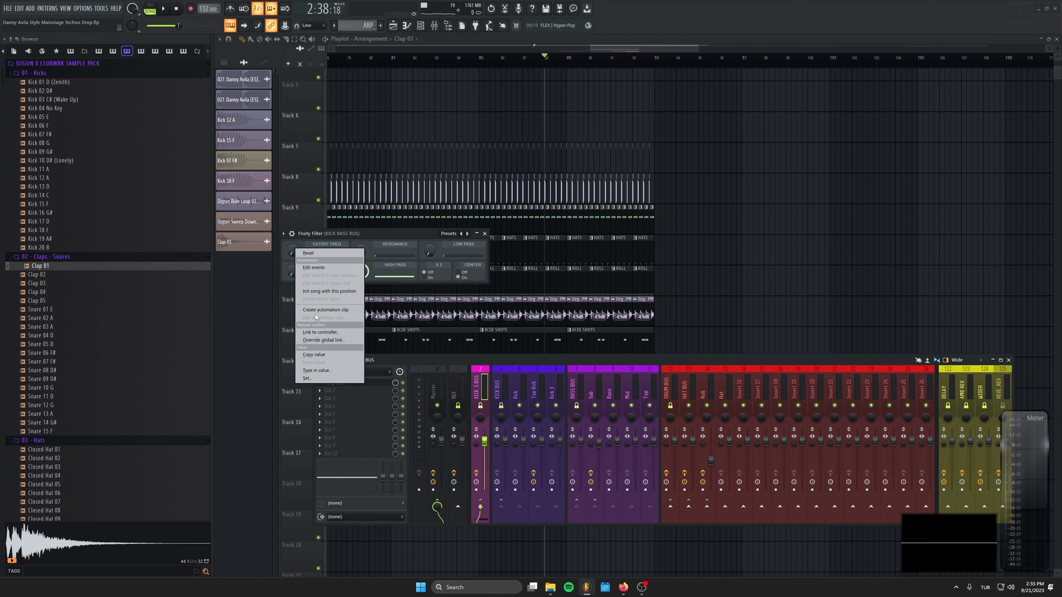
click(318, 310)
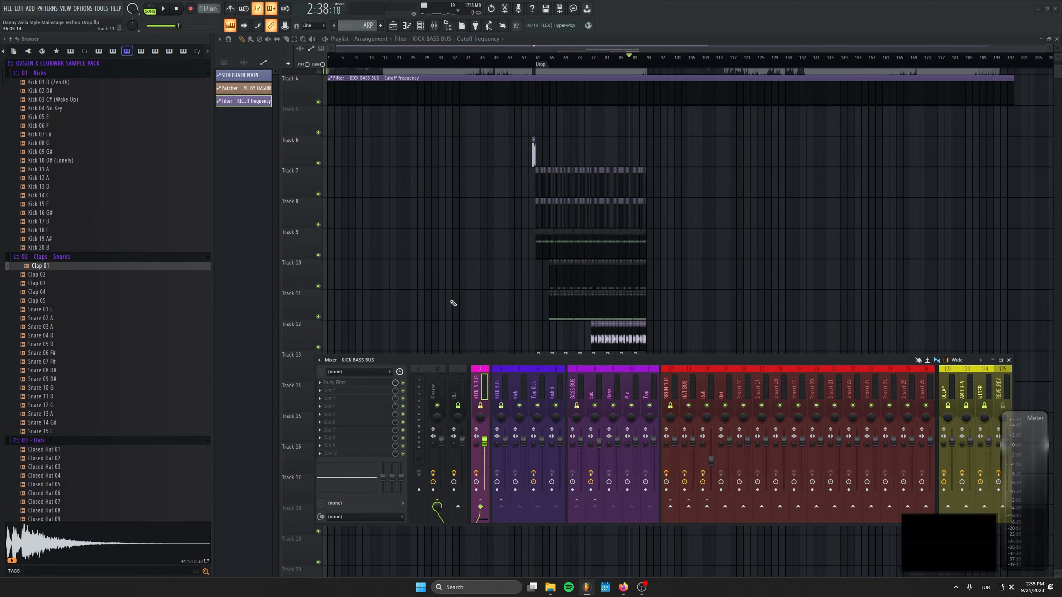
drag(427, 78, 427, 145)
Shape the KICK BASS BUS cutoff automation on Track 6 as a slight rise from bar 89 to bar 93
scroll(646, 161, up, 4)
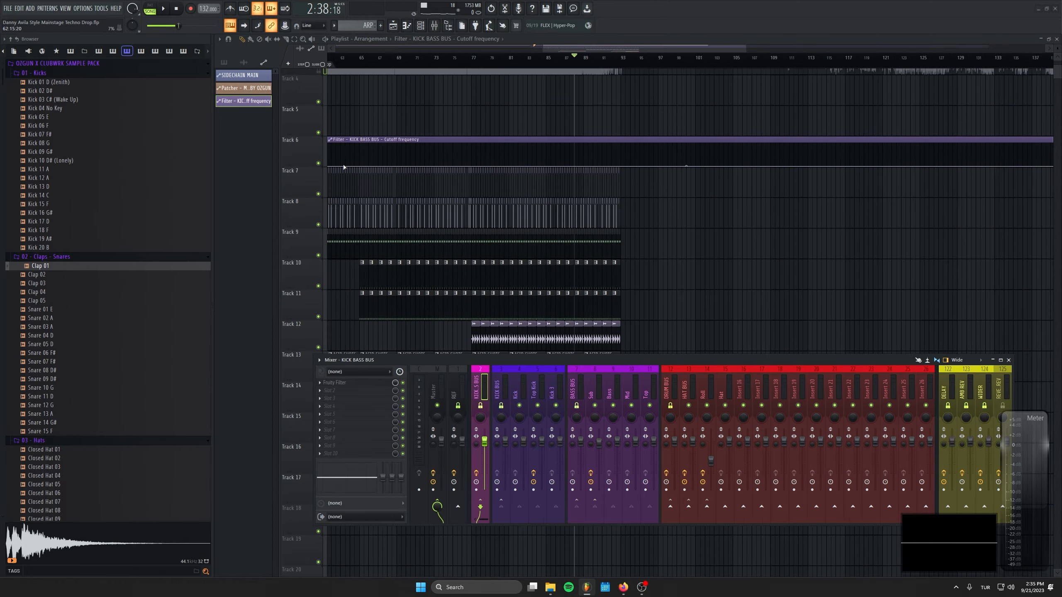
scroll(344, 168, up, 1)
key(F9)
scroll(571, 201, up, 4)
scroll(653, 201, up, 2)
drag(700, 251, 590, 309)
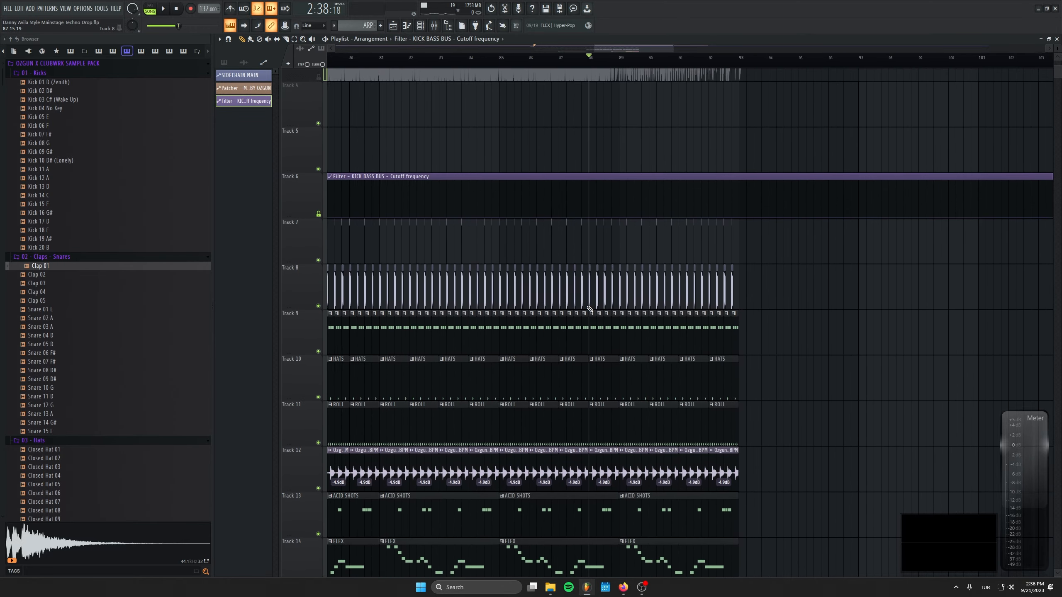
scroll(537, 216, up, 3)
drag(531, 230, 838, 306)
right_click(531, 306)
click(552, 437)
Play back the build-up to check the kick and bass filter sweep together with the clap roll
key(space)
key(space)
drag(997, 345, 750, 311)
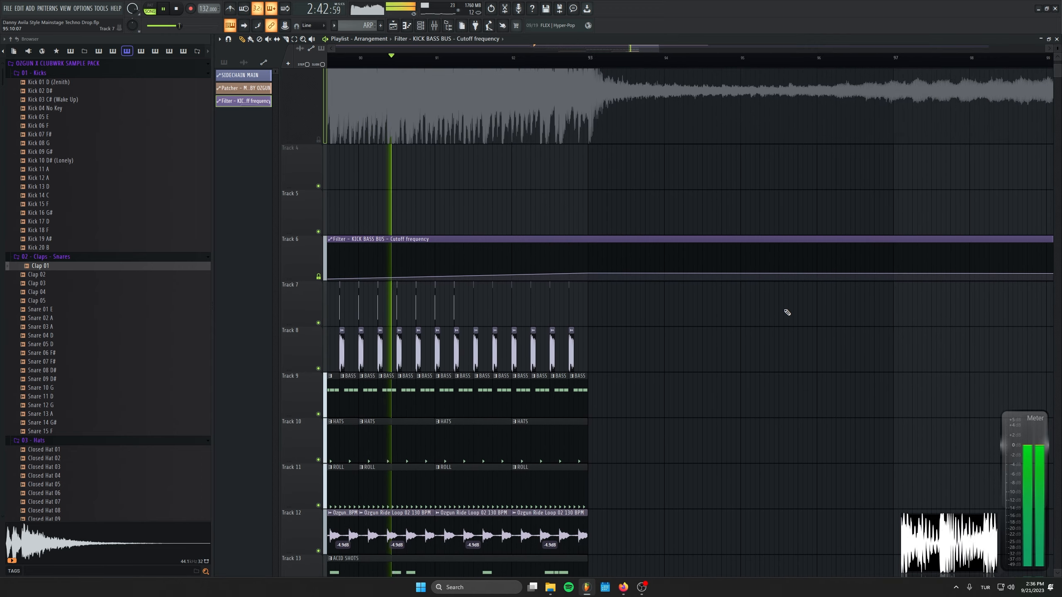
drag(644, 310, 734, 156)
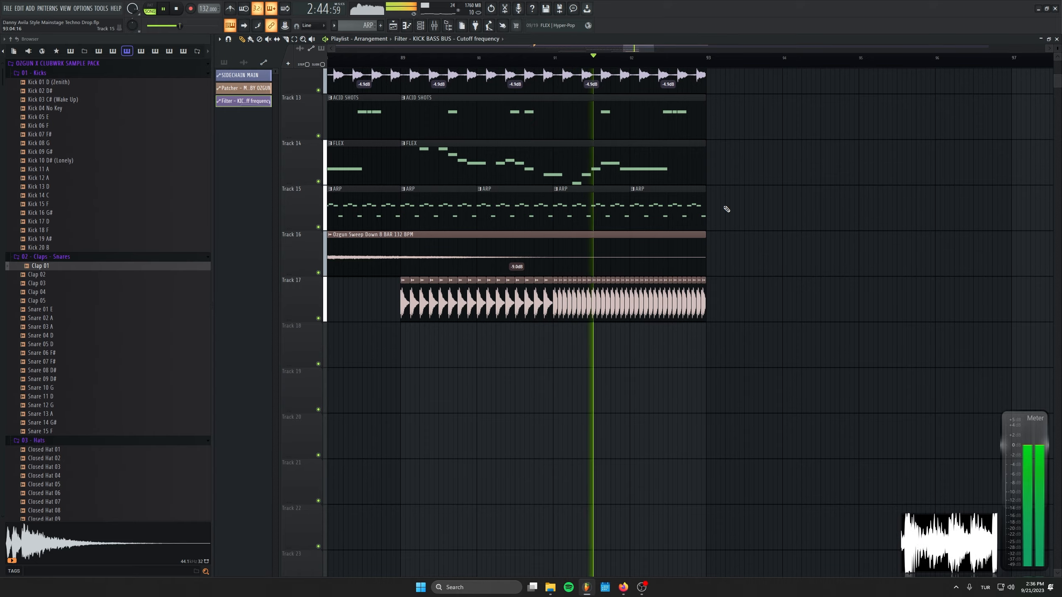
Shorten the Chase The Sun audio clip on Track 5 after bar 93 to about four bars
scroll(748, 272, down, 4)
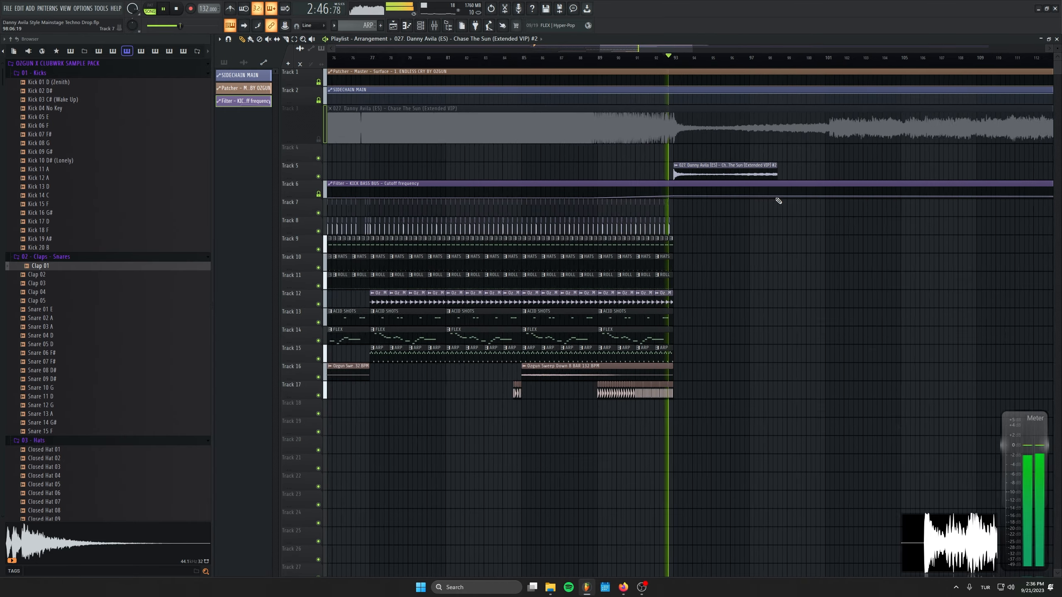
scroll(779, 200, up, 2)
drag(777, 170, 739, 170)
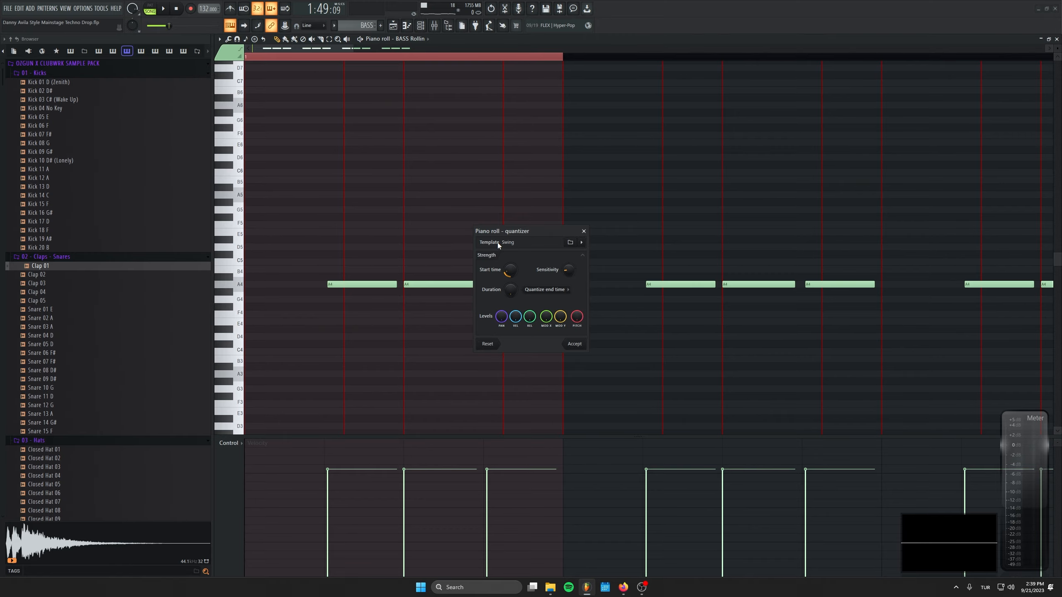
Quantize the BASS pattern's notes with the Swing template
click(573, 344)
key(F7)
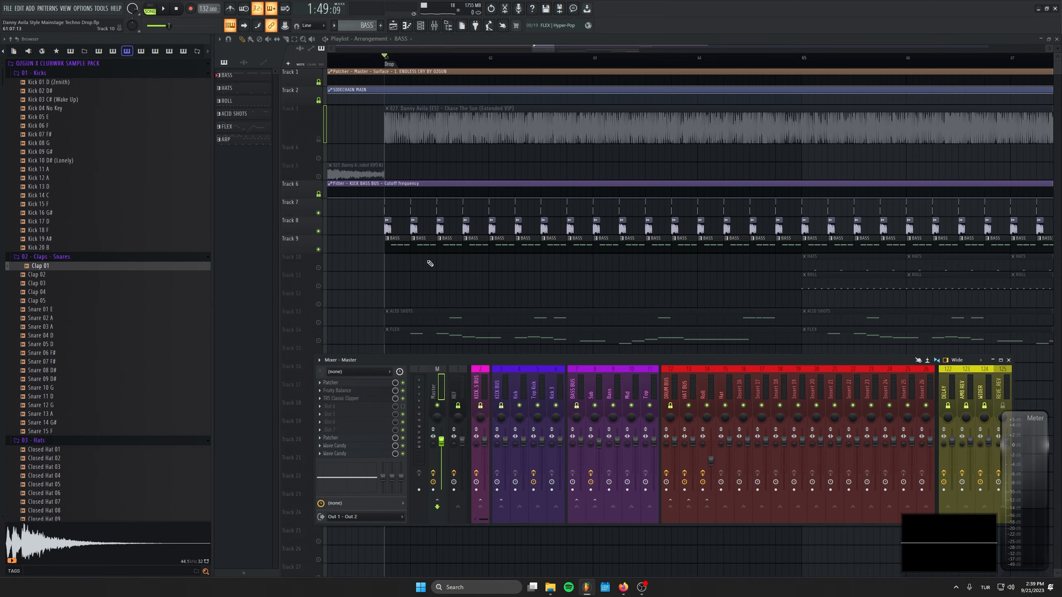
key(F9)
Open the HATS and ROLL patterns in the piano roll in turn, returning to the arrangement each time
scroll(353, 313, down, 5)
double_click(548, 264)
key(F7)
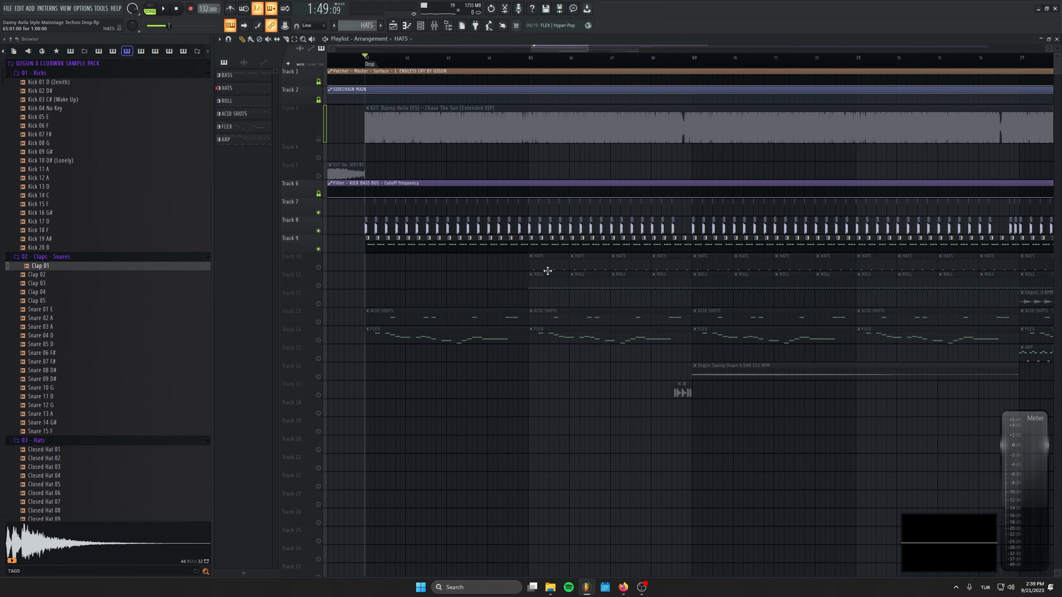
double_click(550, 288)
key(F7)
Quantize the ACID SHOTS pattern's notes with the same Swing template
double_click(450, 315)
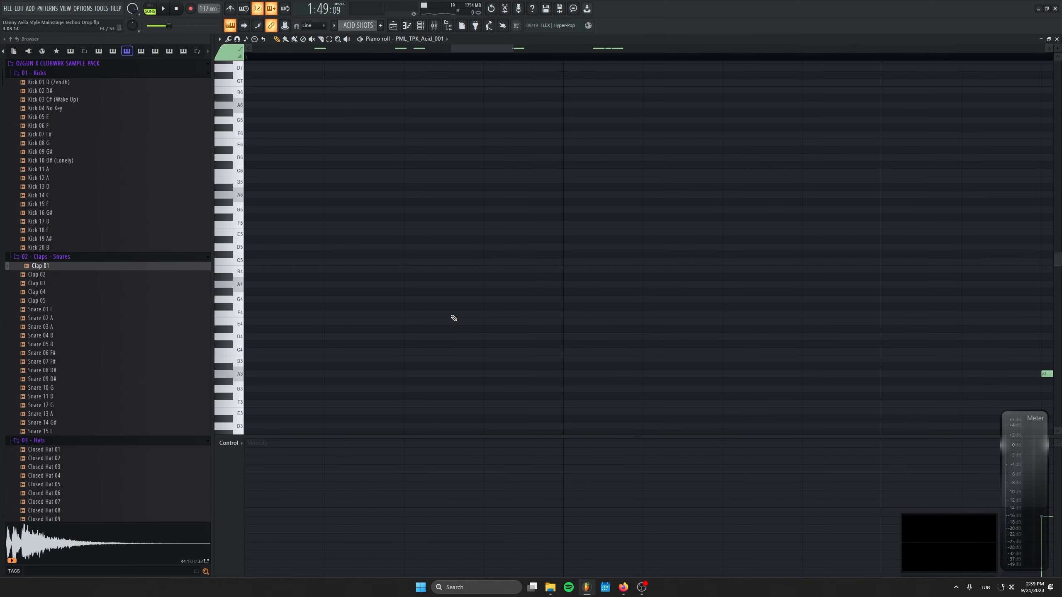
key(alt+q)
click(574, 344)
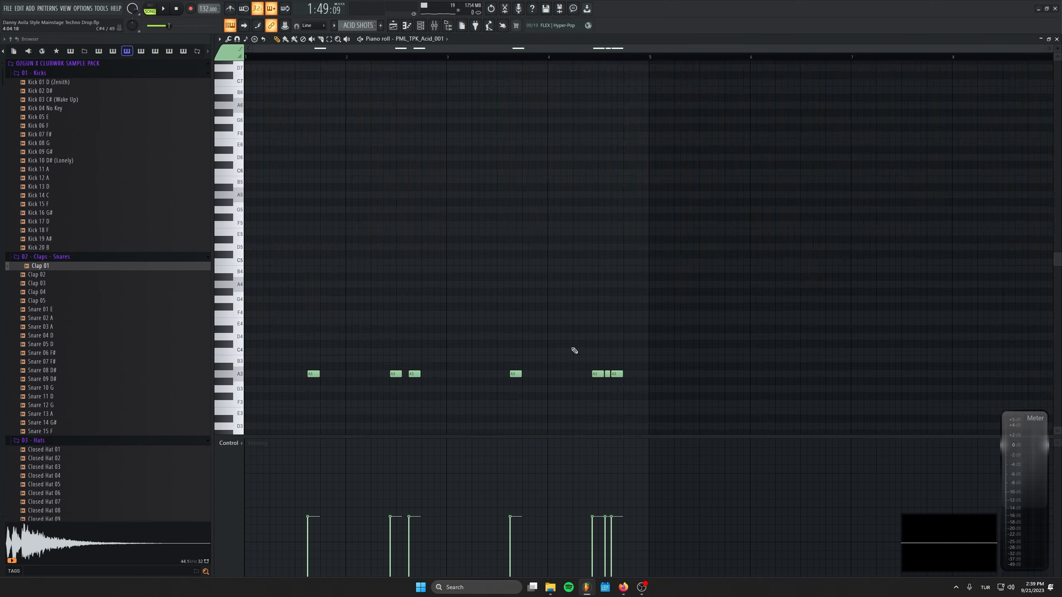
key(F7)
Quantize the notes of the FLEX and ARP patterns with the Swing template
double_click(510, 339)
key(alt+q)
click(576, 345)
key(F7)
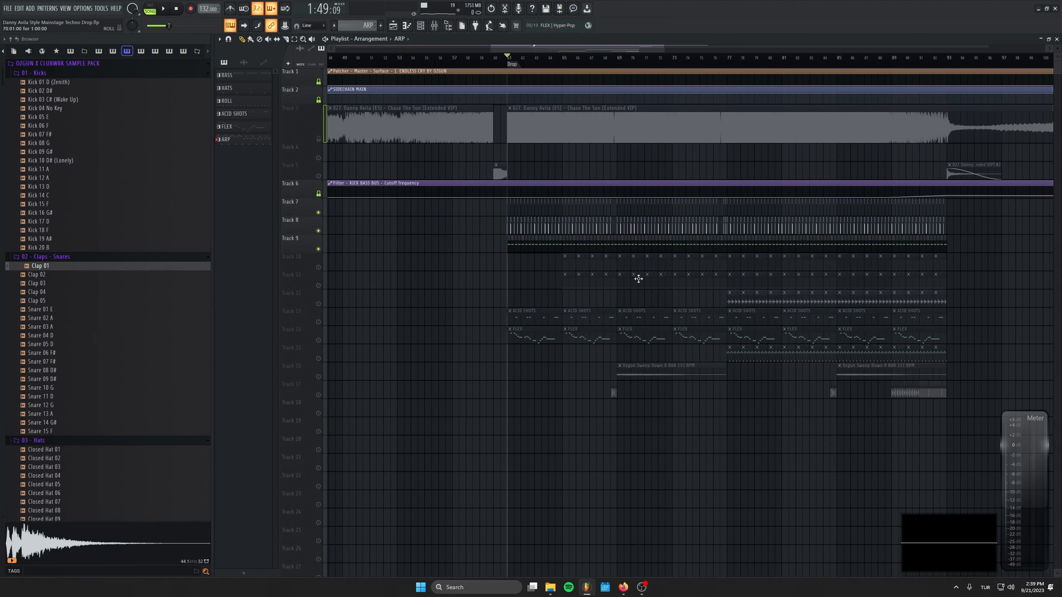
Quantize the Closed Hat 09 notes of the HATS pattern with the Swing template
double_click(639, 279)
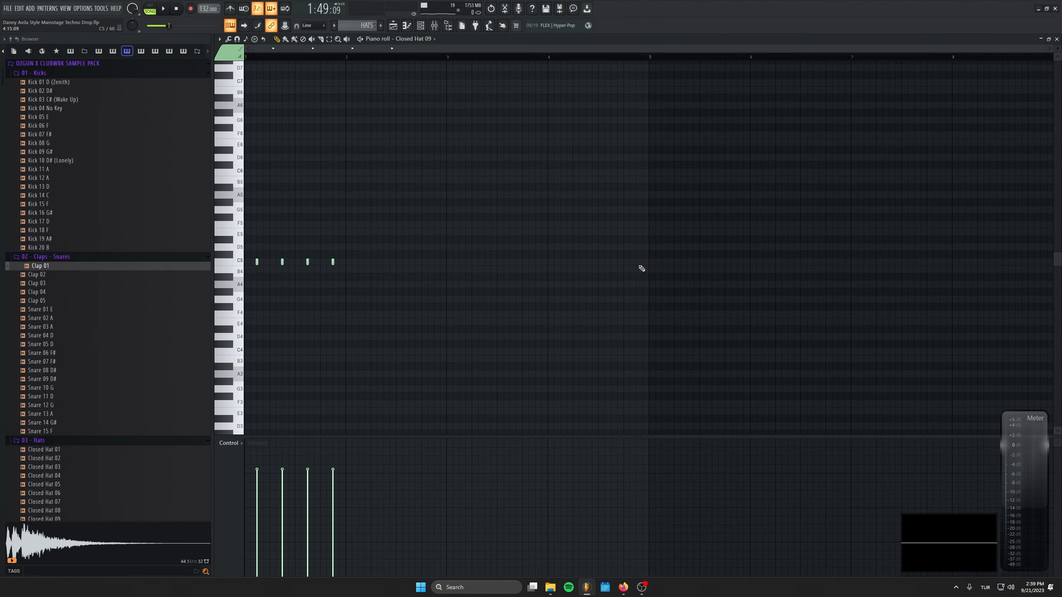
key(alt+q)
click(577, 345)
key(F7)
Play the drop from its start with only kick and bass, and again from its lead-in with all tracks unmuted
key(space)
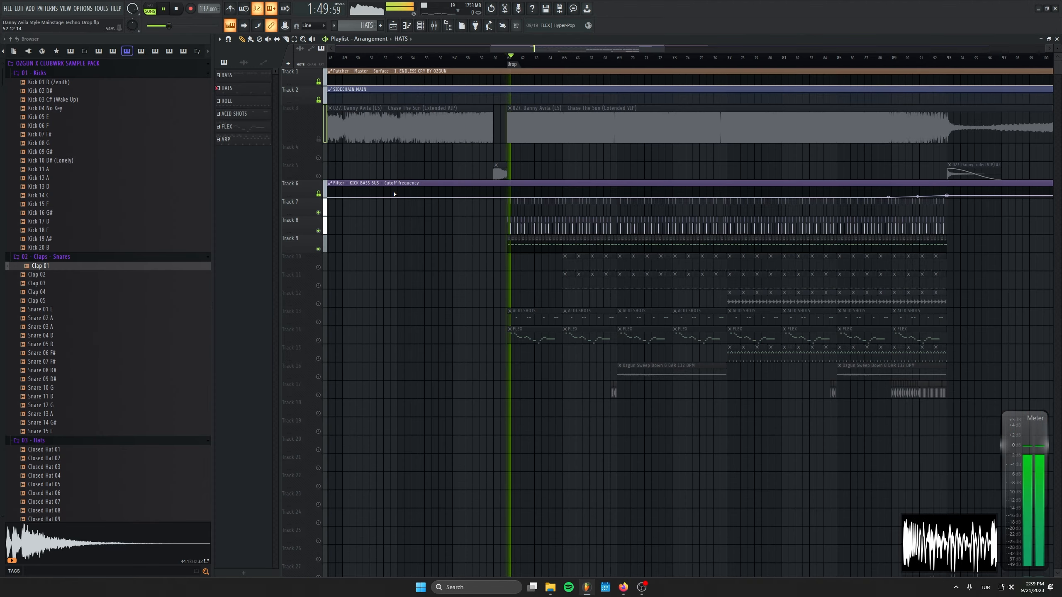
key(space)
scroll(577, 293, up, 3)
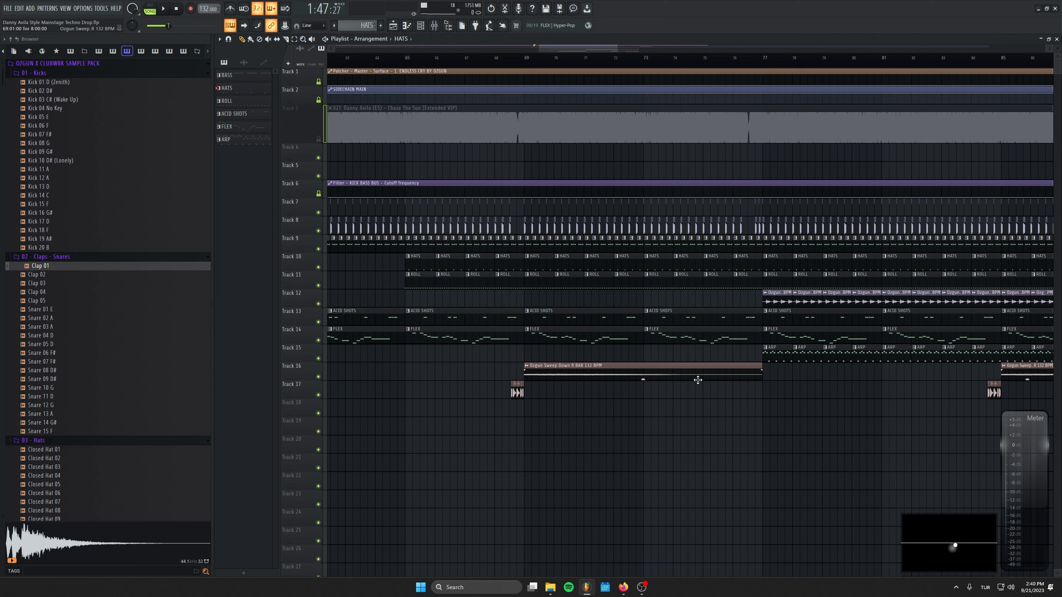
key(space)
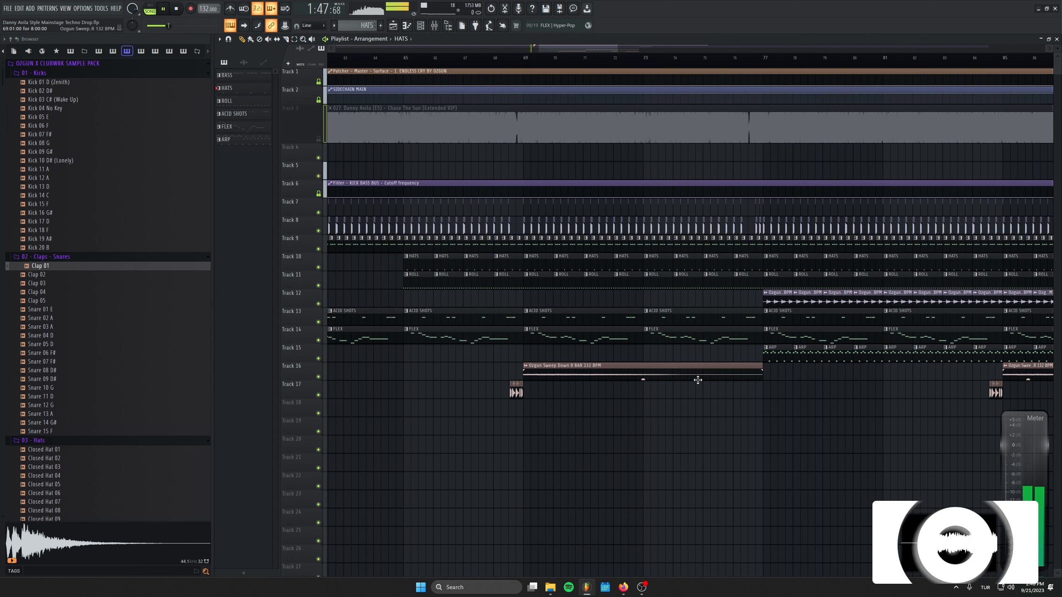